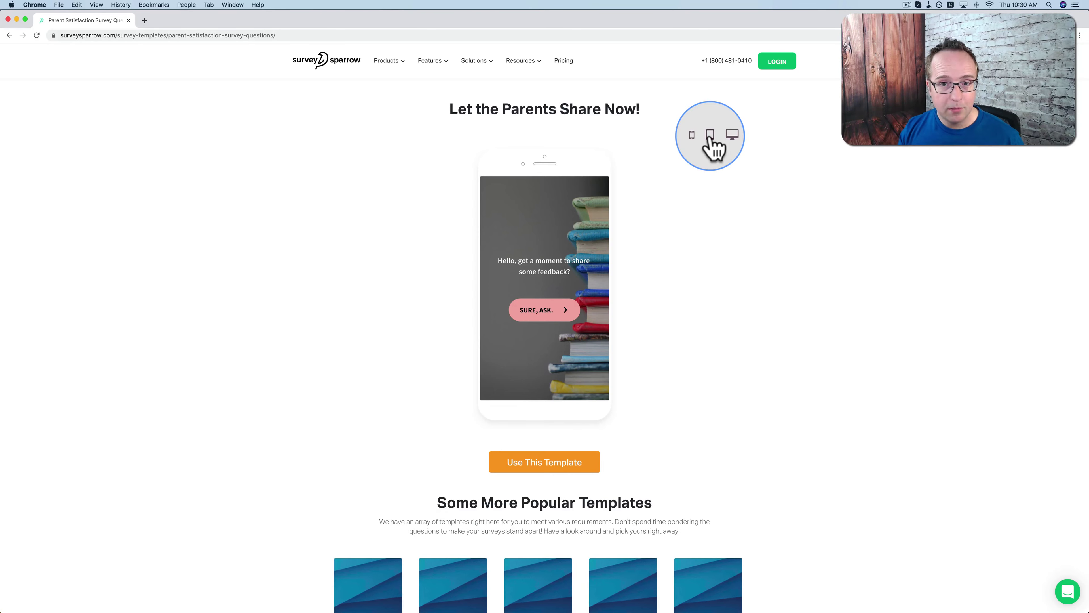
Preview the parent satisfaction template at tablet and desktop sizes, answering 8 and five stars
click(710, 135)
click(732, 135)
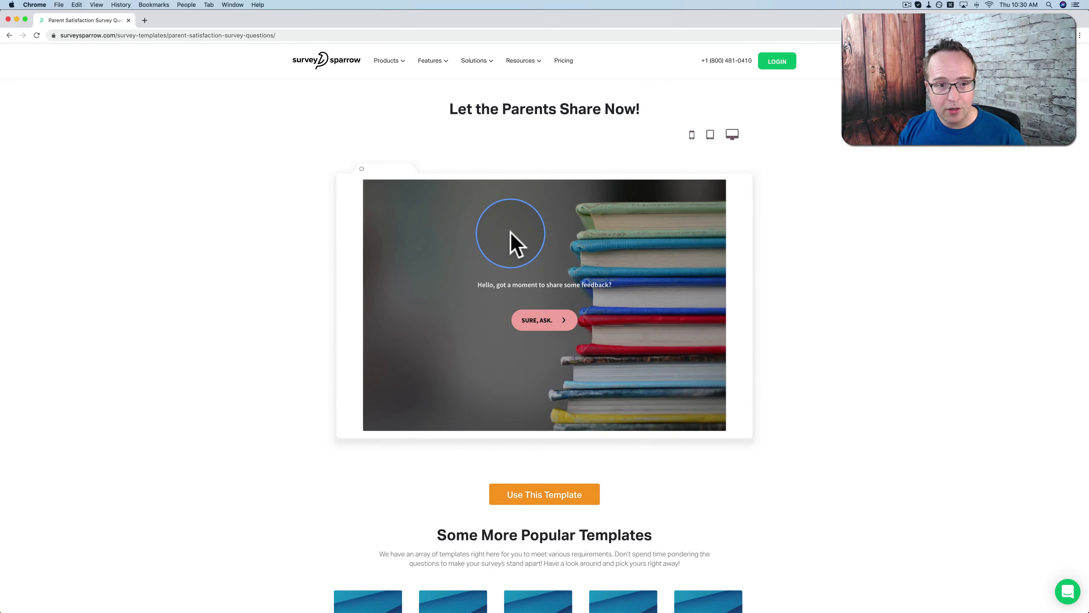
click(551, 325)
click(614, 328)
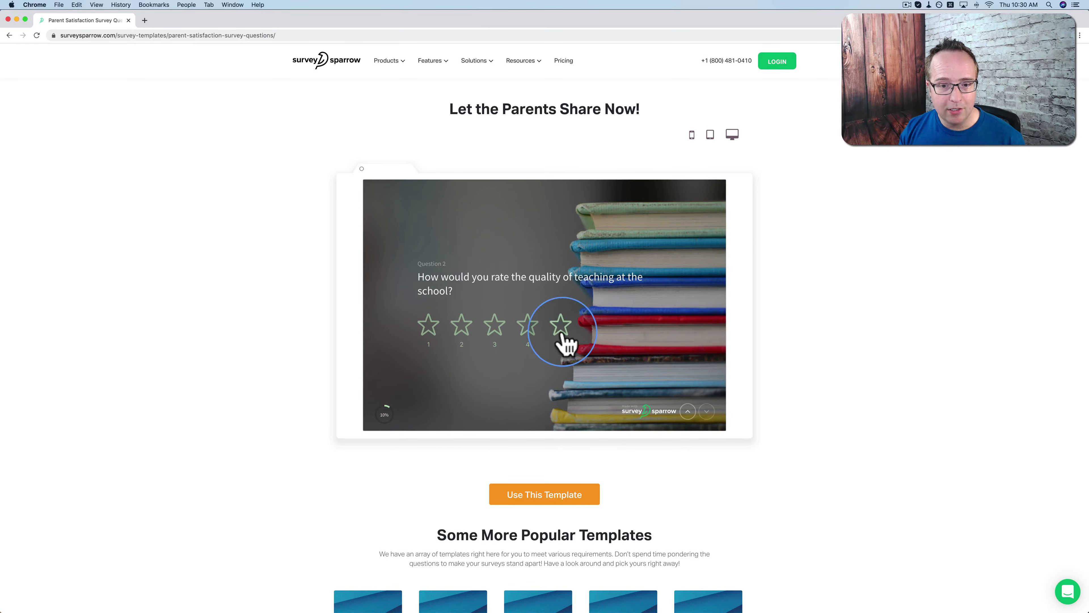
click(561, 328)
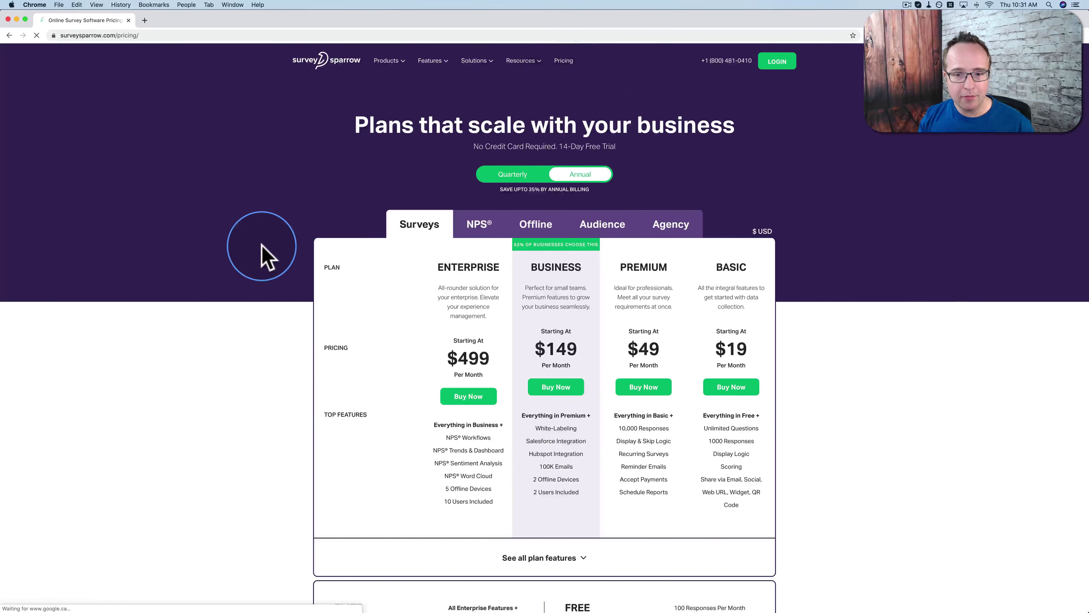
Check the Free plan's 100 responses/month and 10 questions/survey limits, then log in
scroll(261, 253, down, 5)
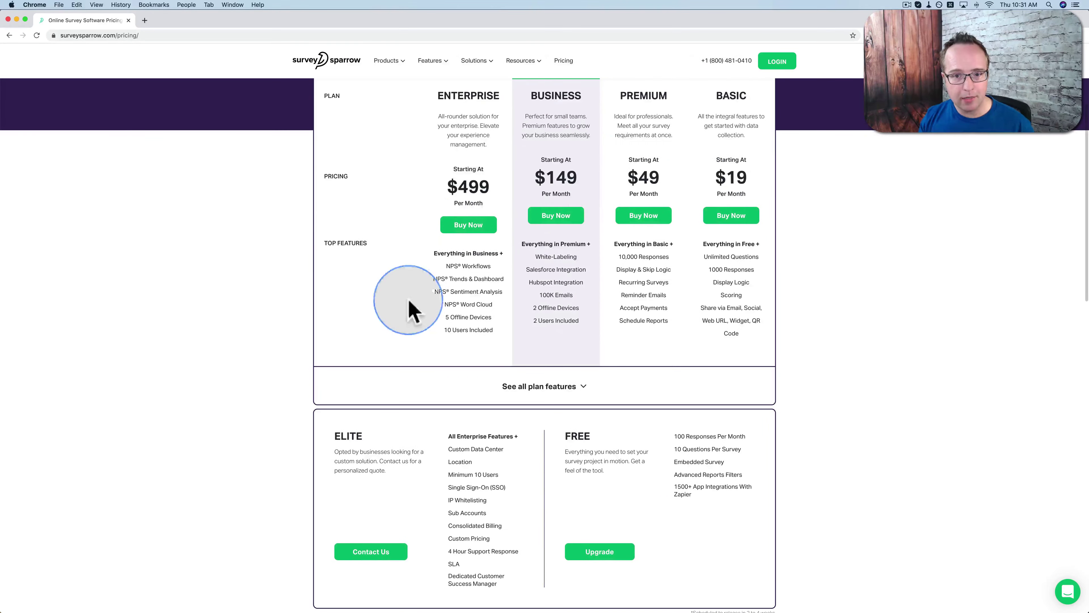
scroll(416, 322, down, 3)
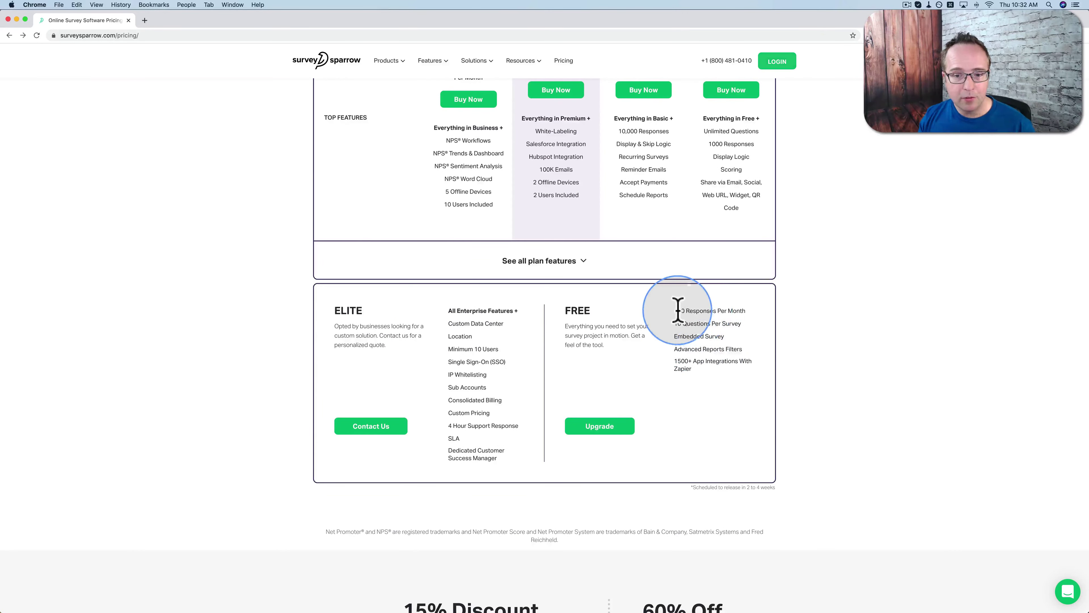
drag(687, 308, 738, 308)
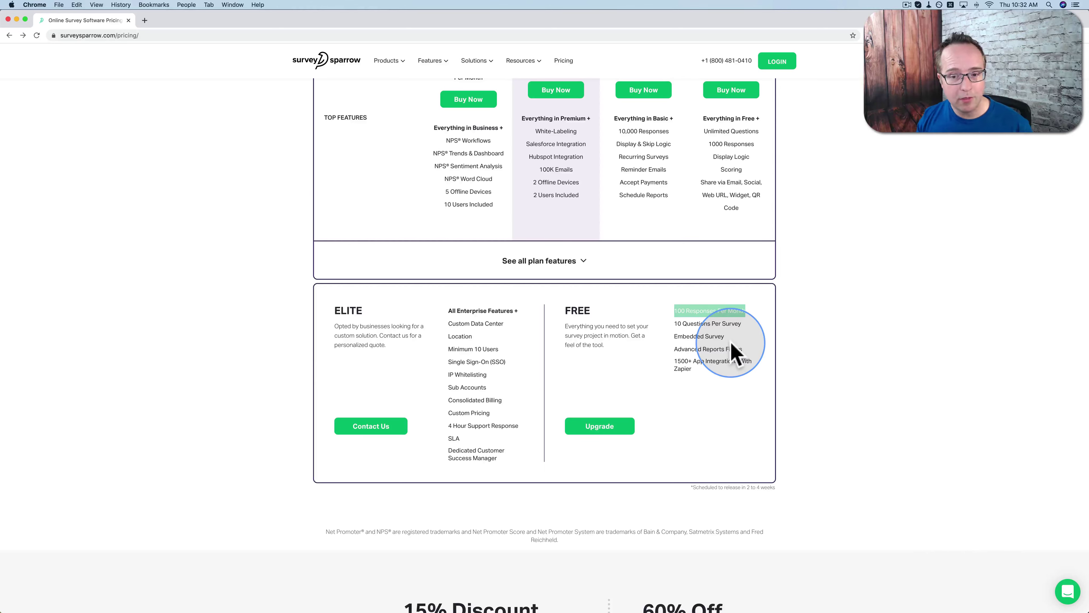
drag(678, 325, 734, 325)
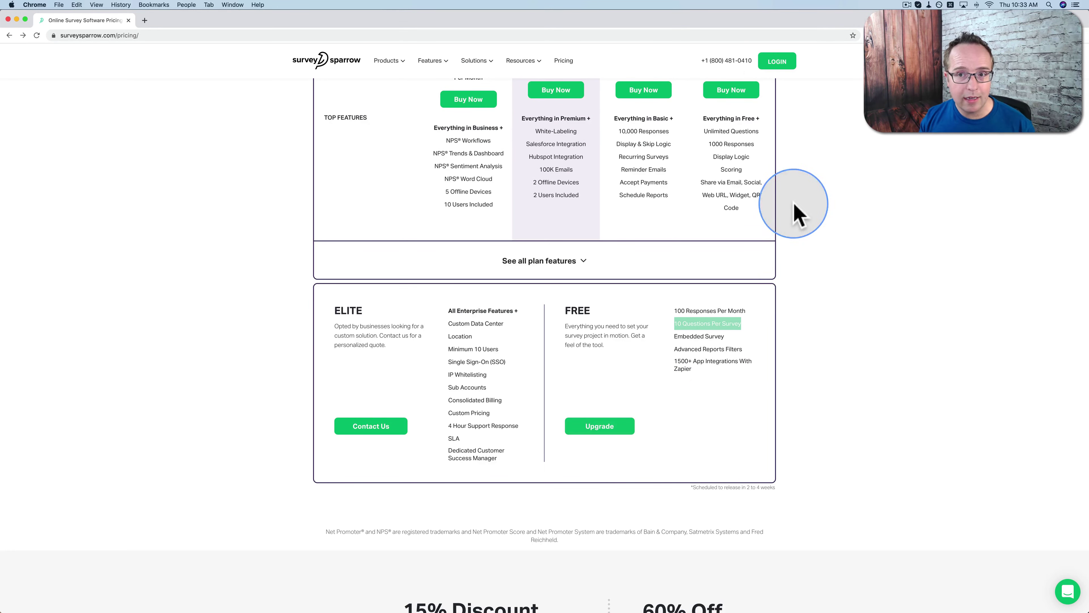
click(774, 65)
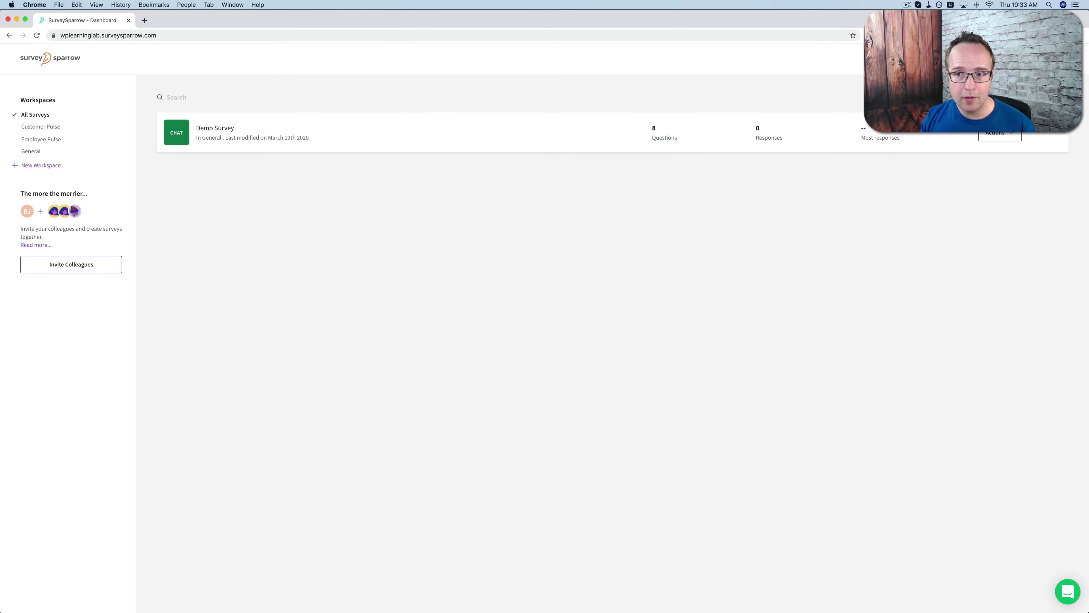
Compare the Chat, NPS and Offline survey types, then reselect Chat and browse its templates
click(1038, 58)
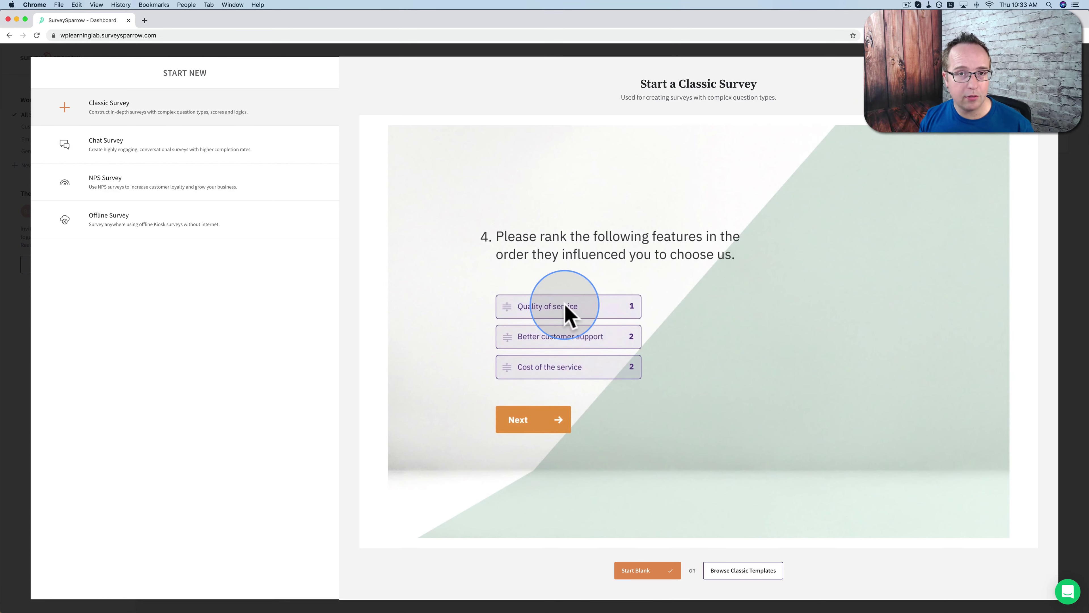
click(80, 156)
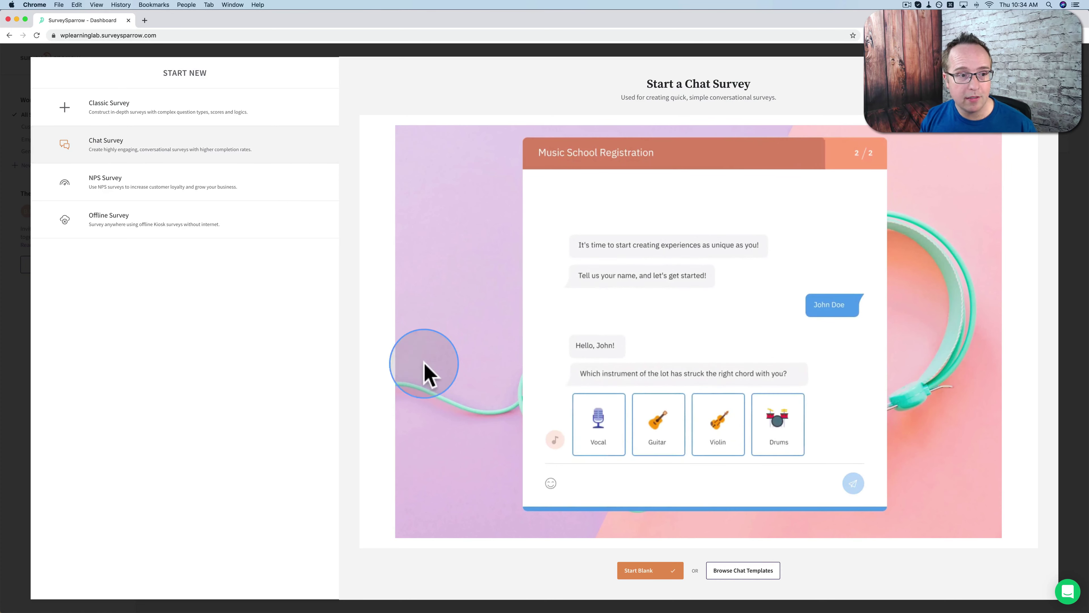
click(155, 194)
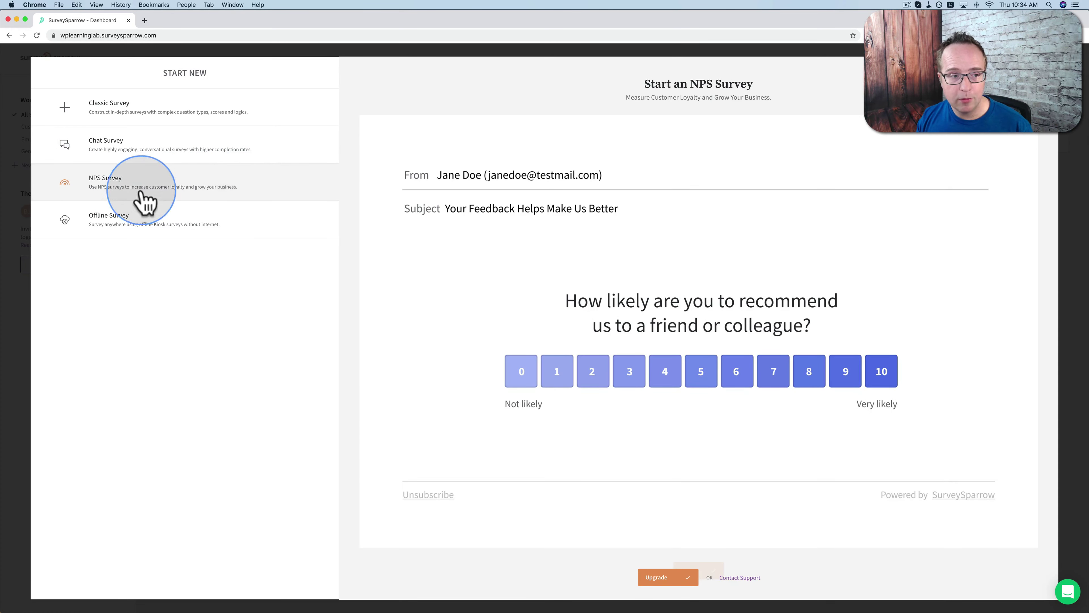
click(162, 228)
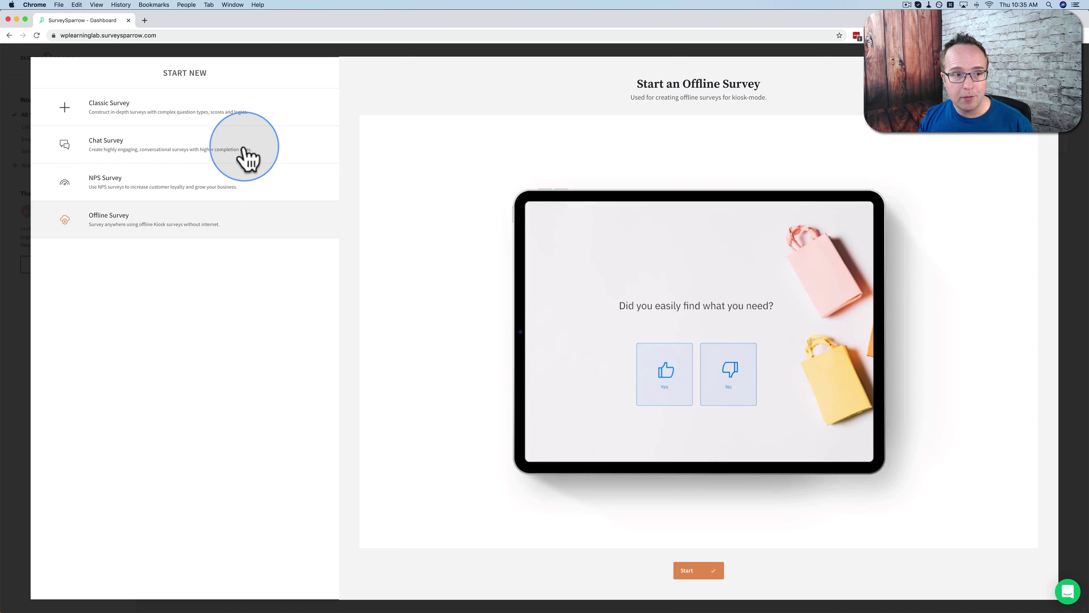
click(214, 140)
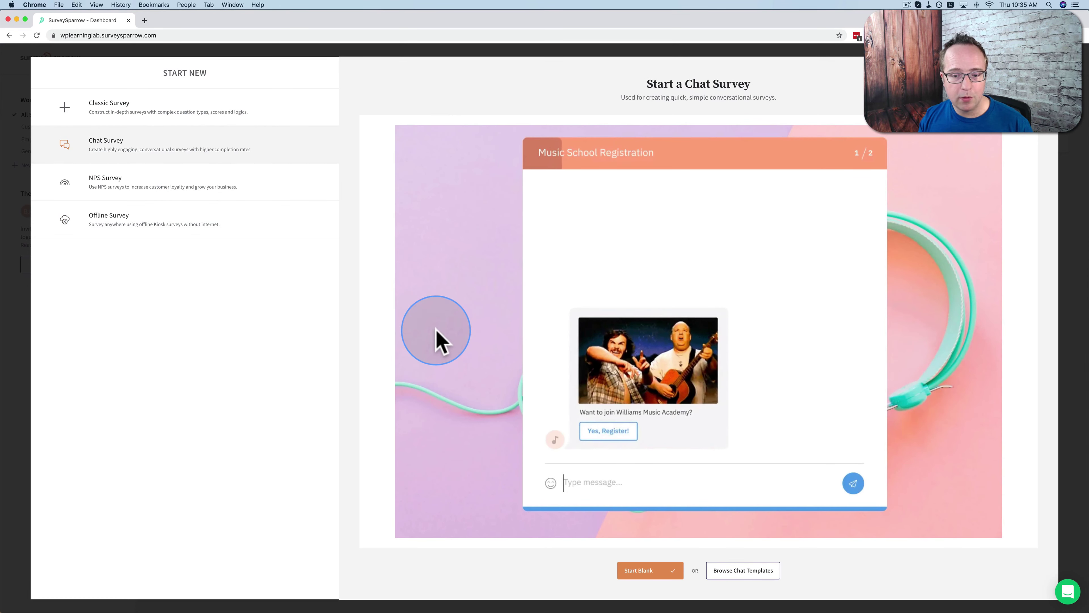
click(747, 572)
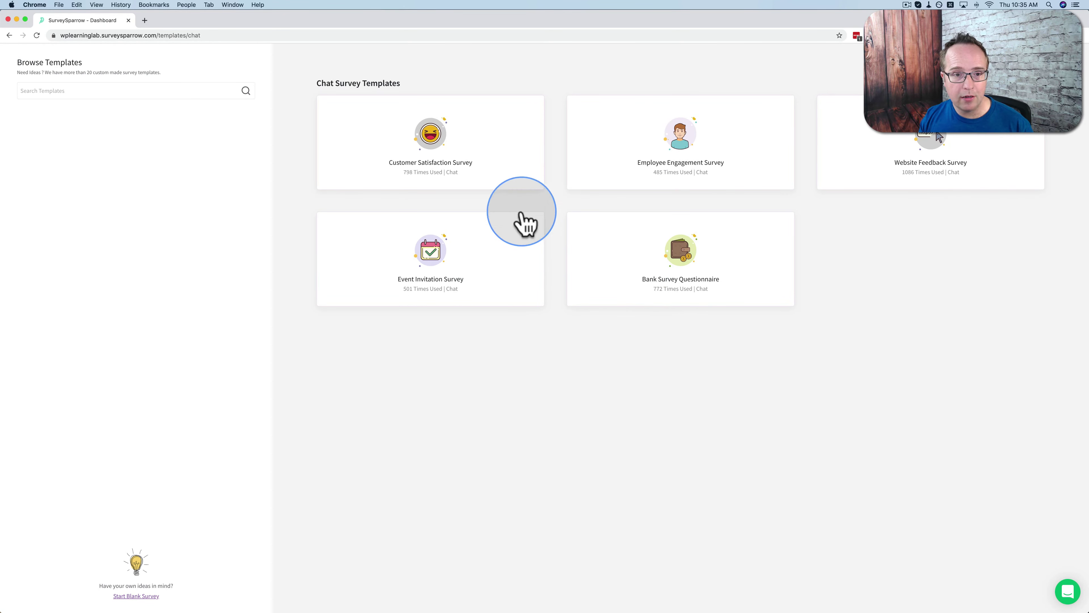
Preview the Customer Satisfaction template, answering five stars, 2, 8 and Ease of use
click(426, 136)
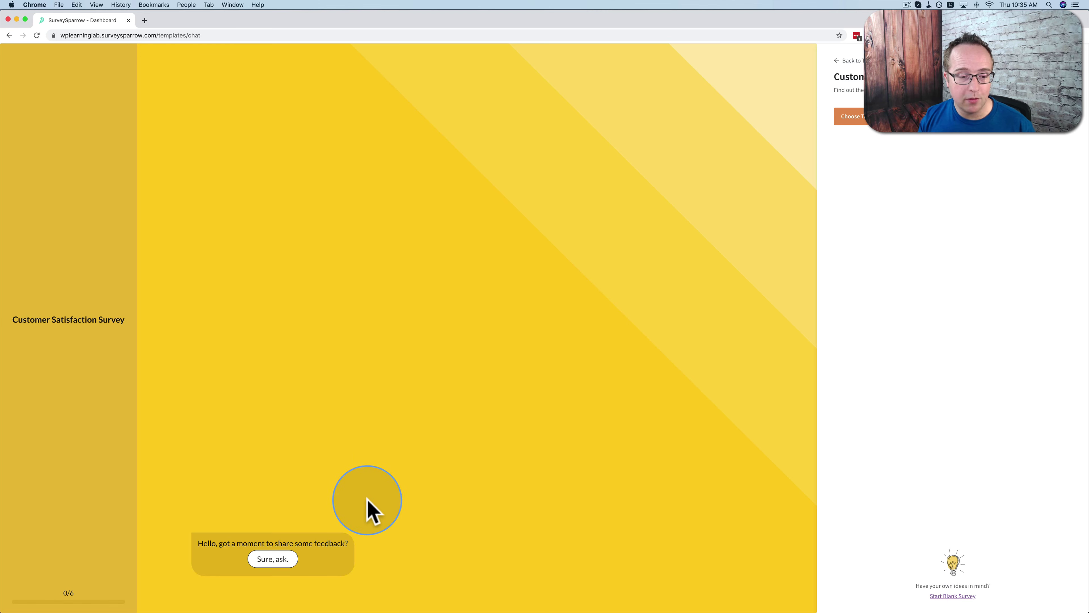
click(279, 562)
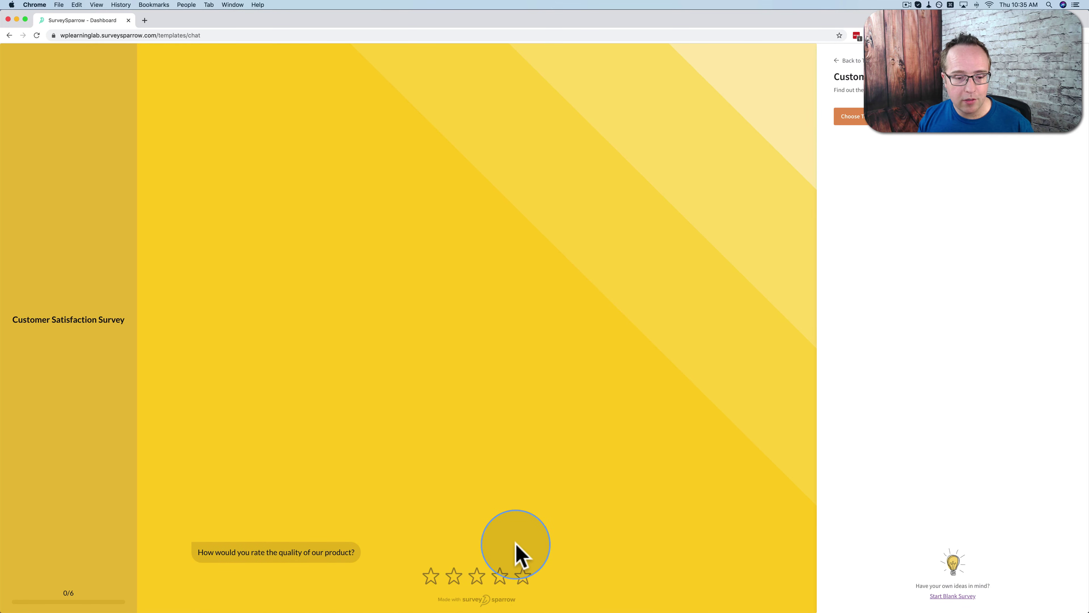
click(524, 577)
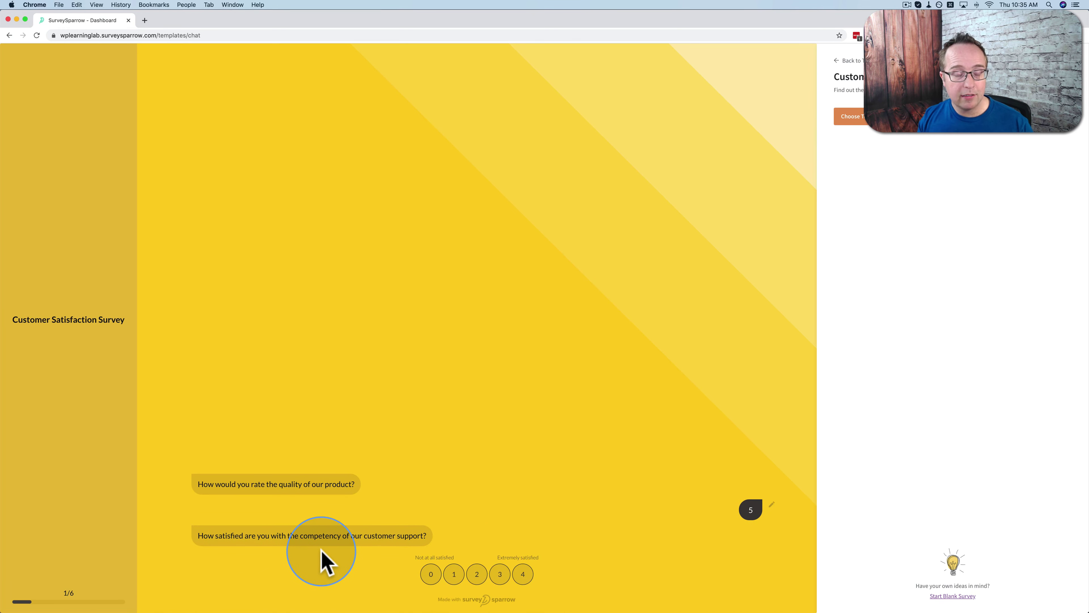
click(467, 571)
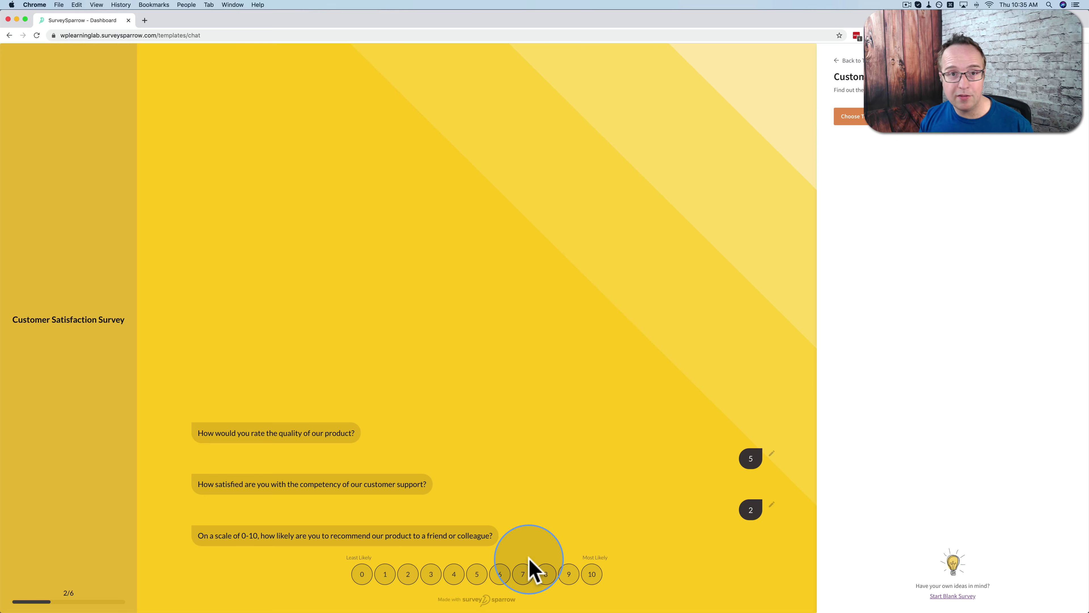
click(546, 574)
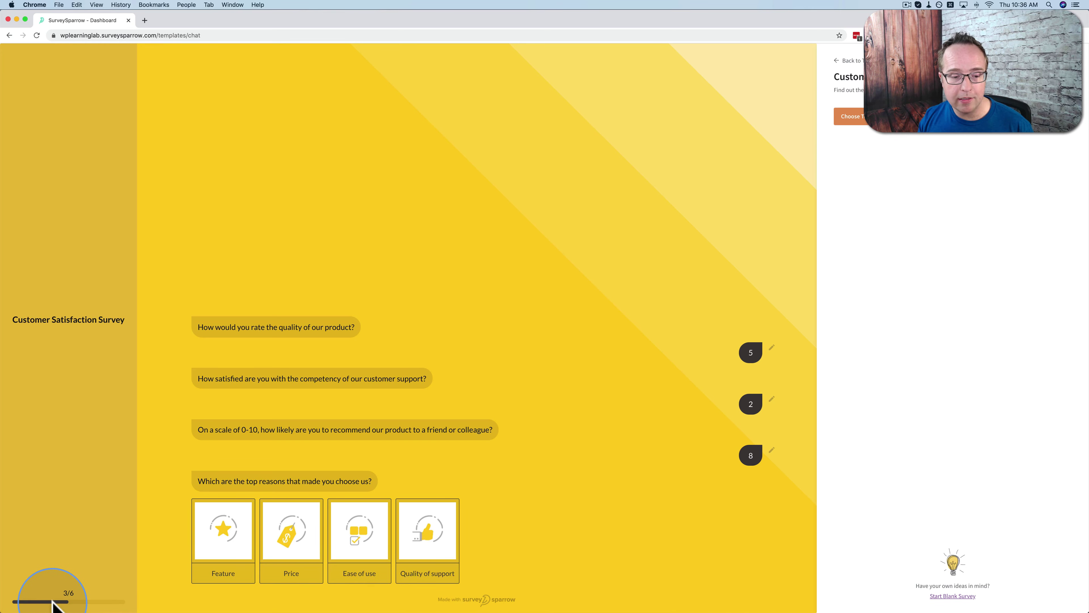
click(339, 547)
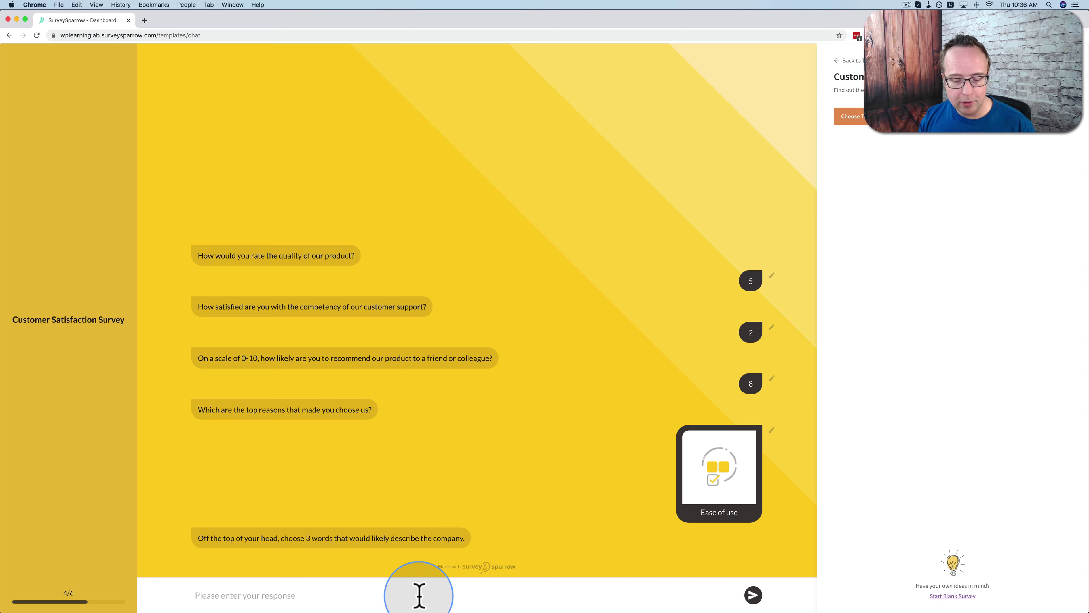
Answer both text questions with 'Test', submit to the thank-you screen, and return to templates
text(Test)
key(Return)
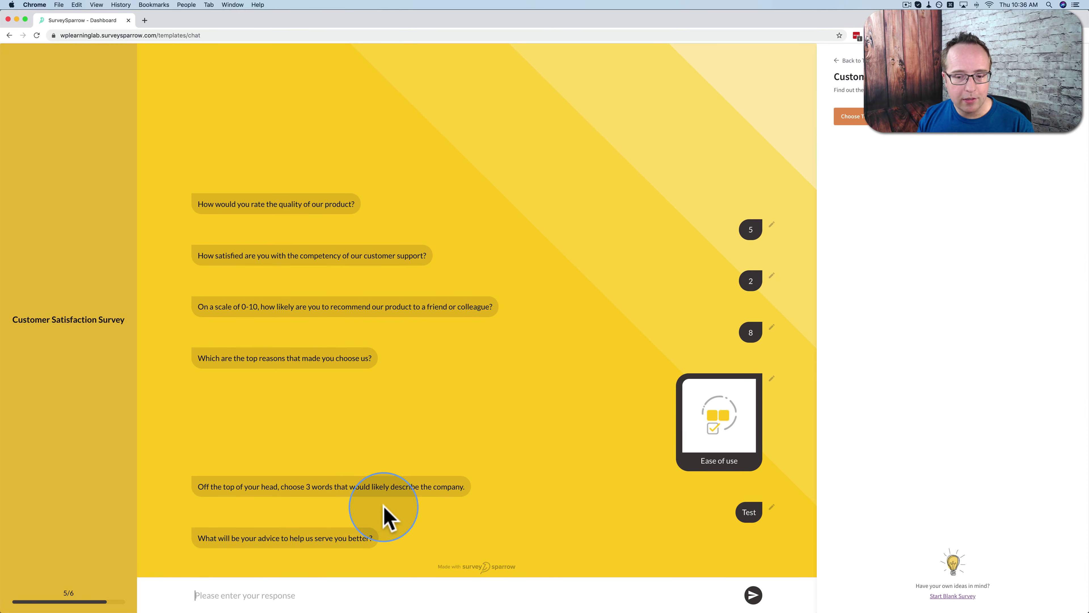
click(326, 594)
text(Test)
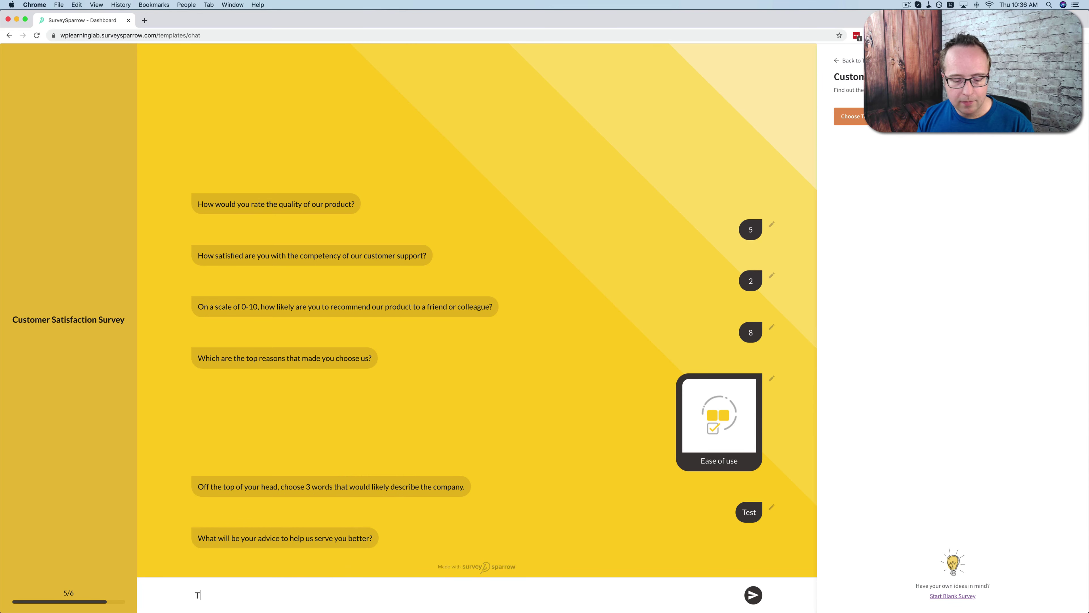
key(Return)
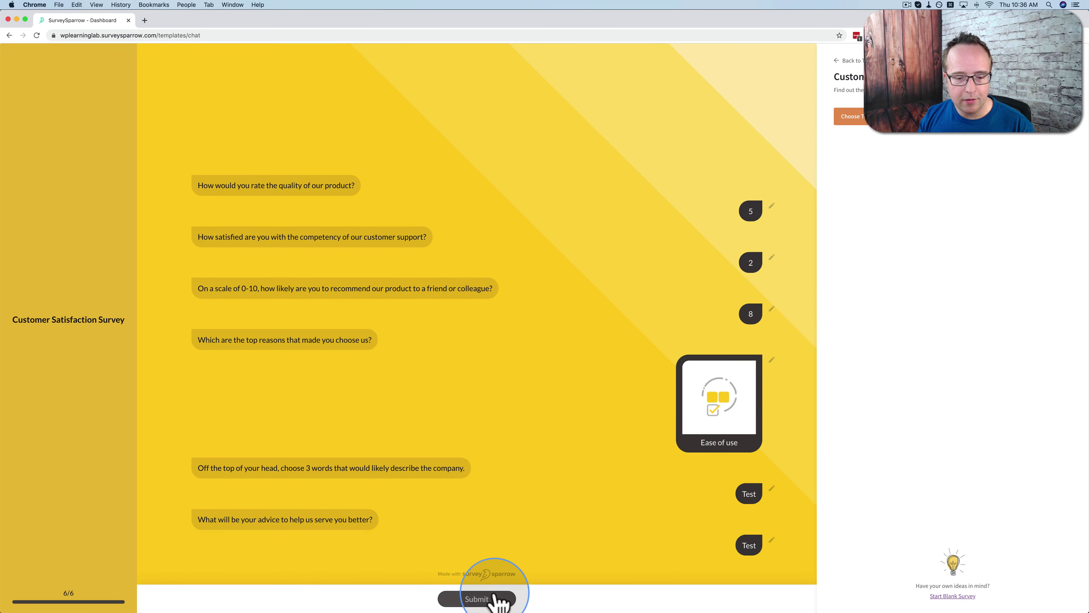
click(491, 598)
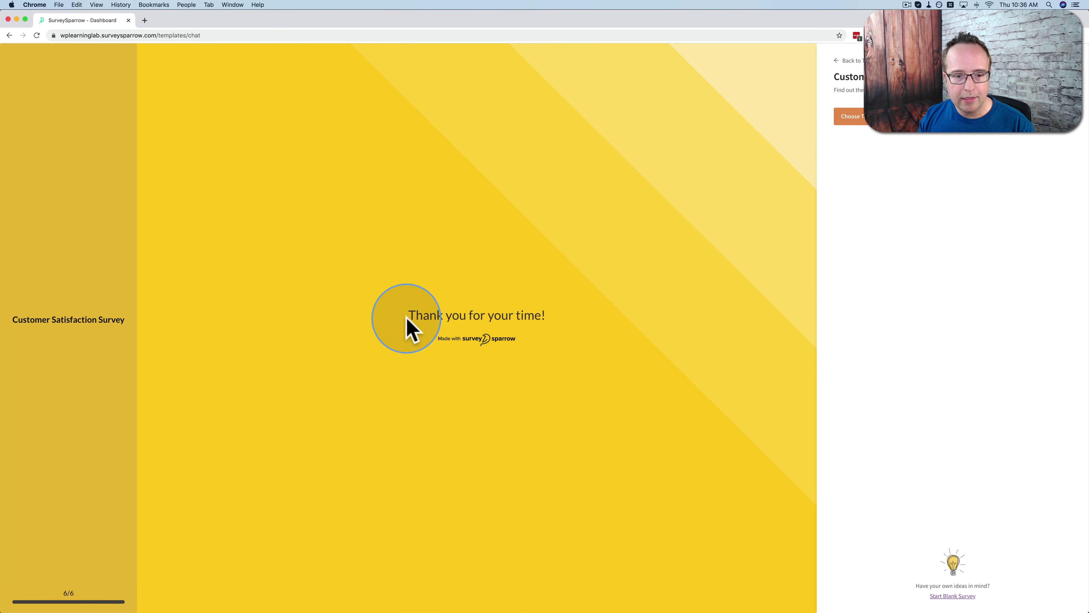
drag(407, 318, 572, 318)
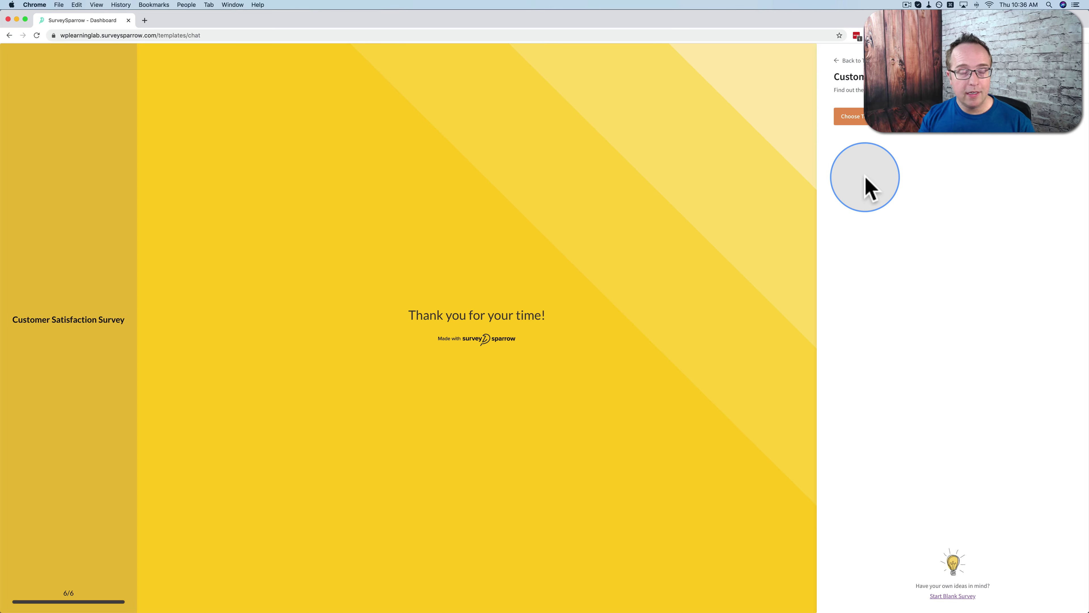
click(839, 61)
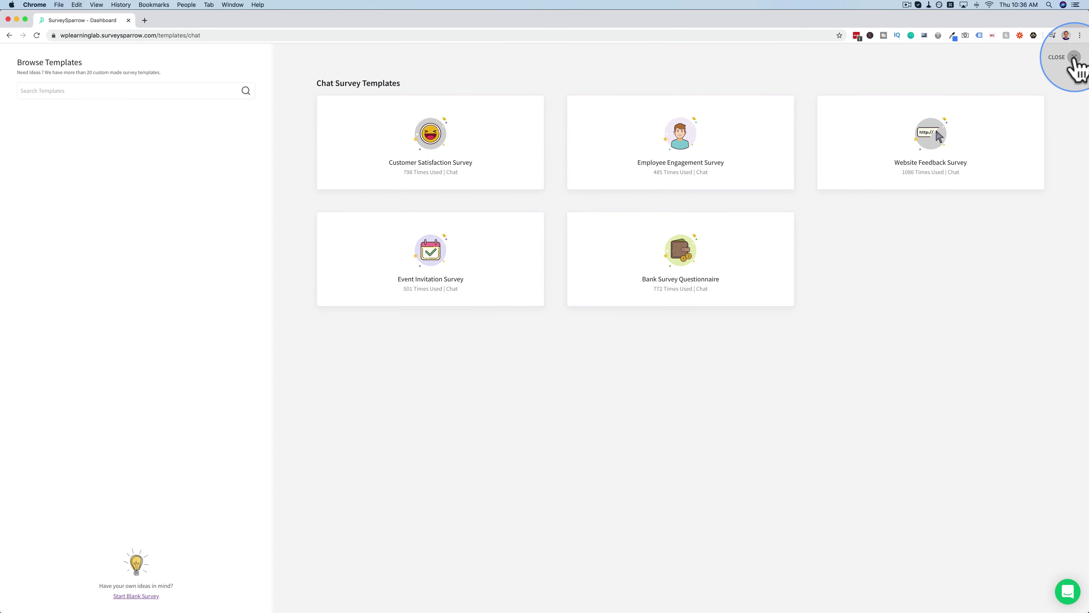
Create a blank chat survey titled 'Wordpress Survey' in the General folder
click(1075, 65)
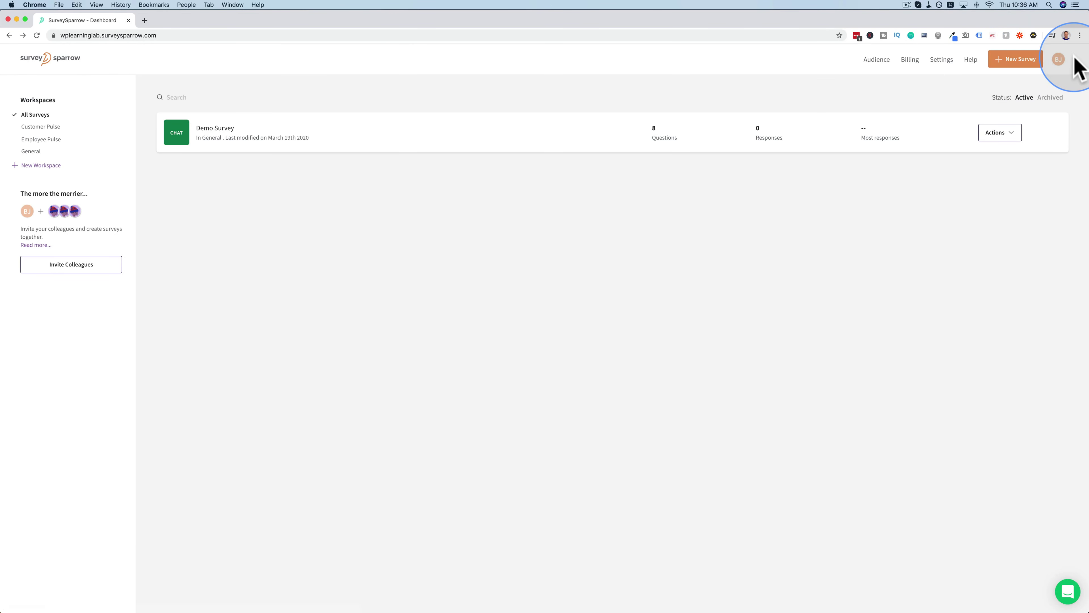
click(1016, 59)
click(154, 158)
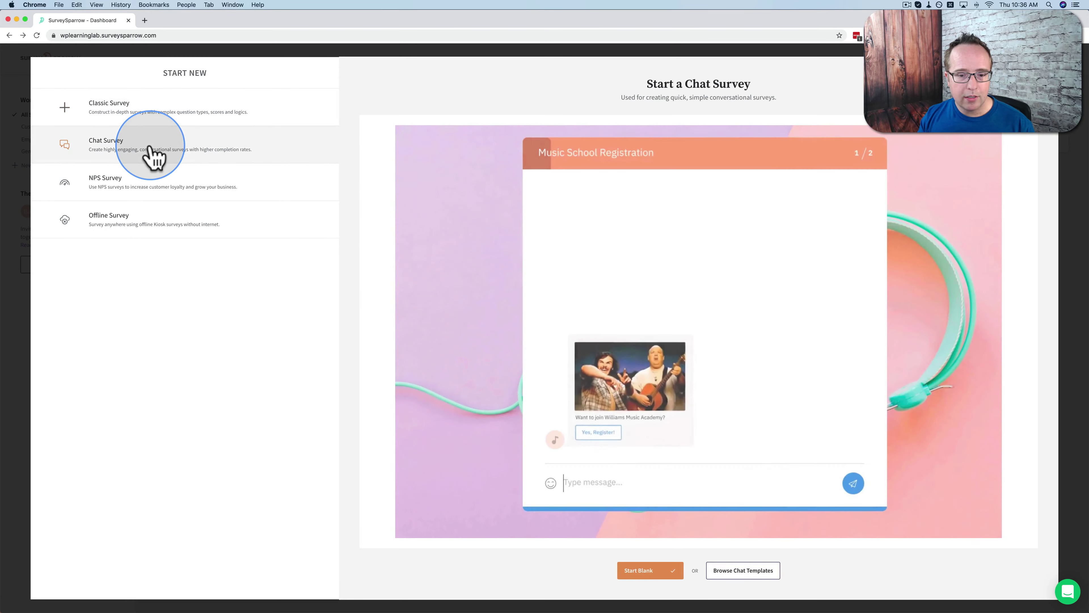
click(645, 572)
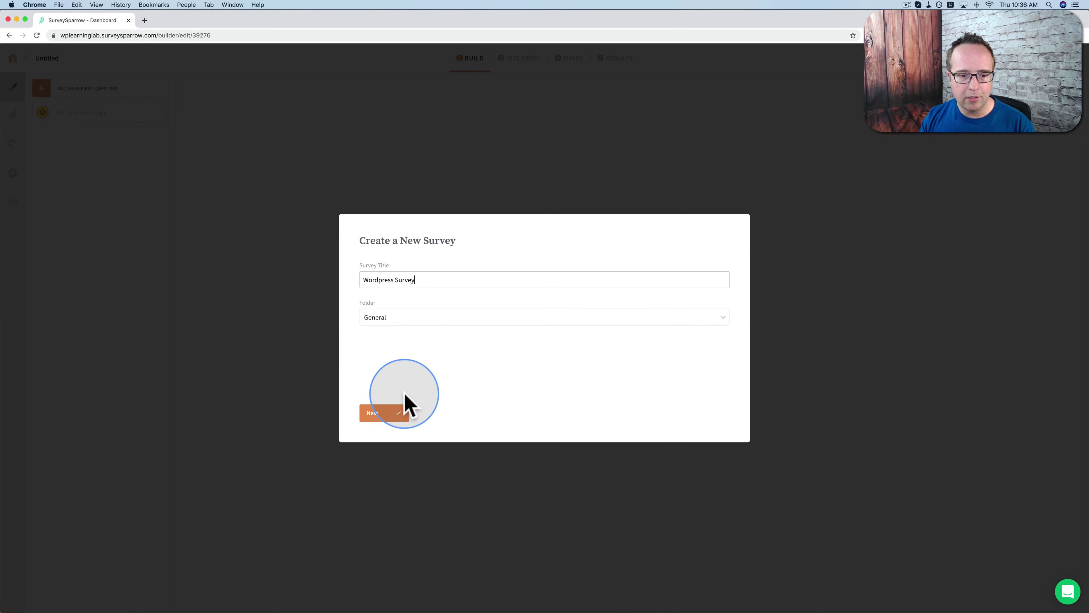
click(379, 415)
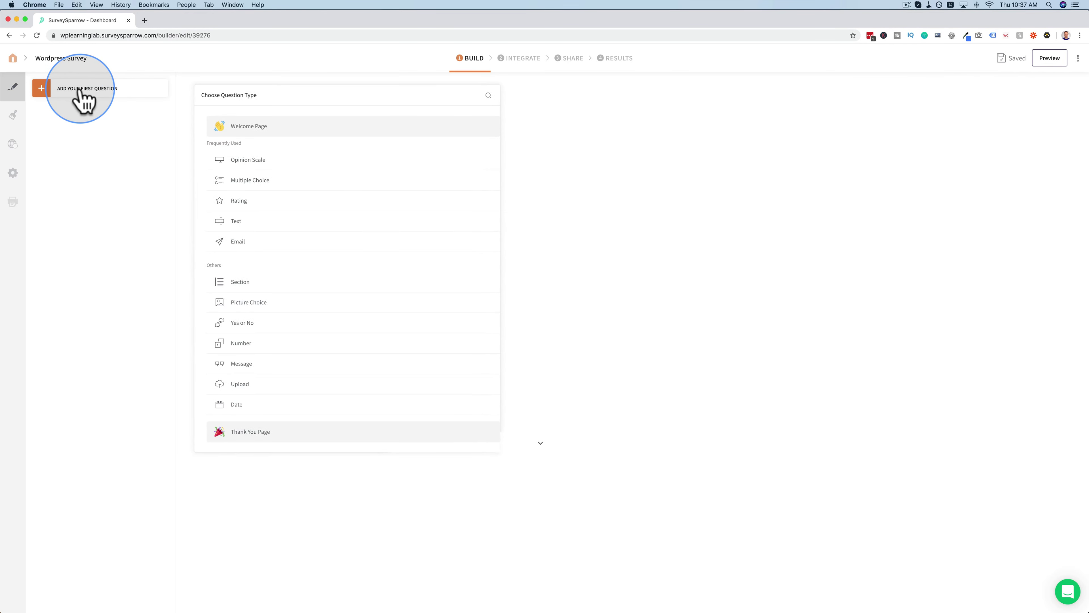
Add a Welcome Page whose title reads 'Hi there! Do you have a minute to answer a few questions?'
click(261, 136)
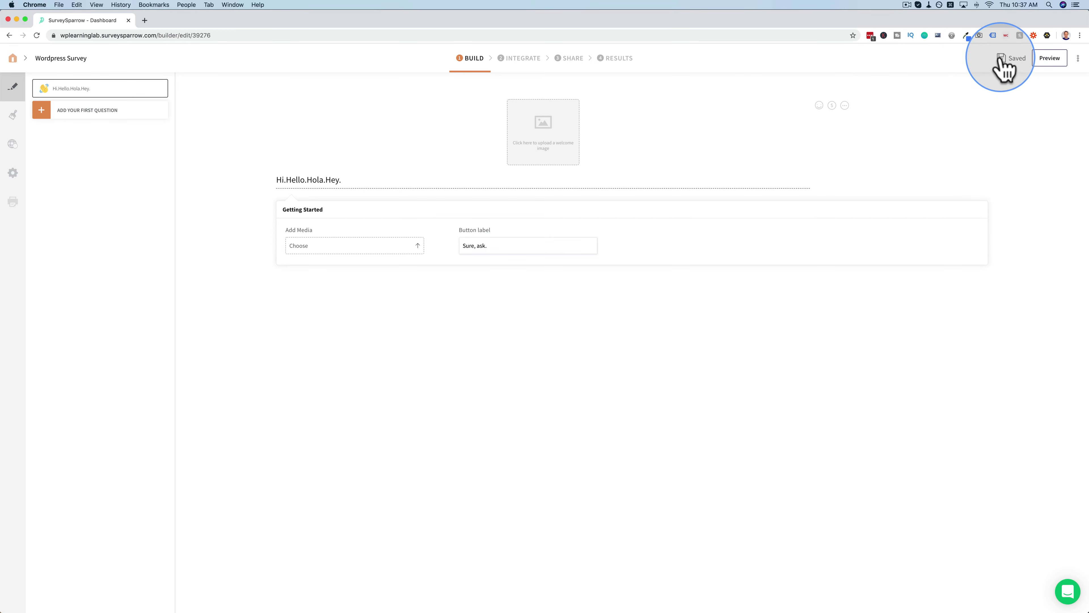
drag(343, 182, 274, 190)
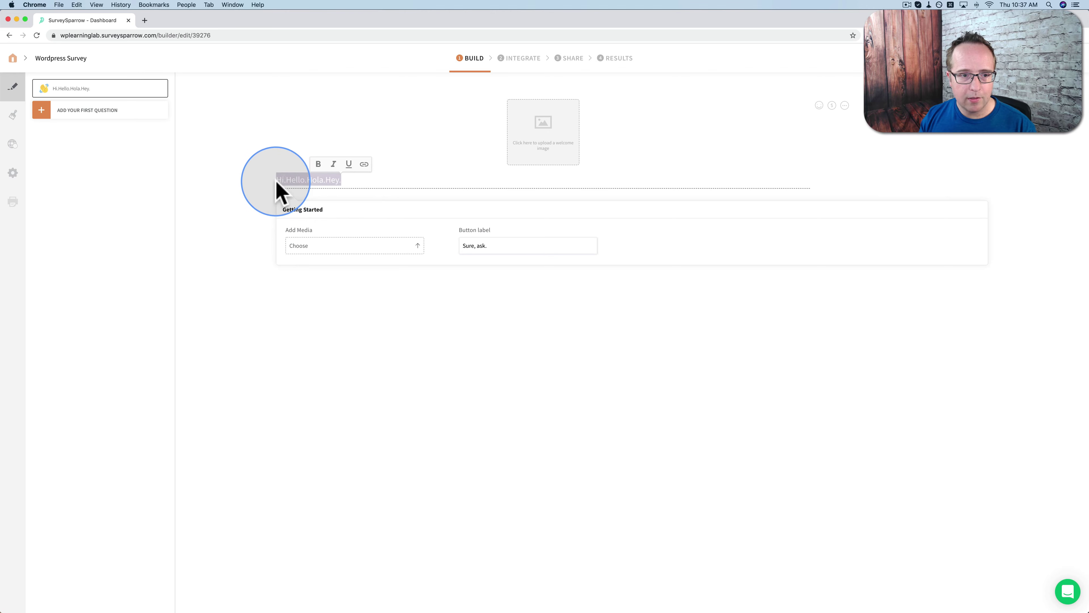
text(Hi there! Do you have a minute to answer a few questions?)
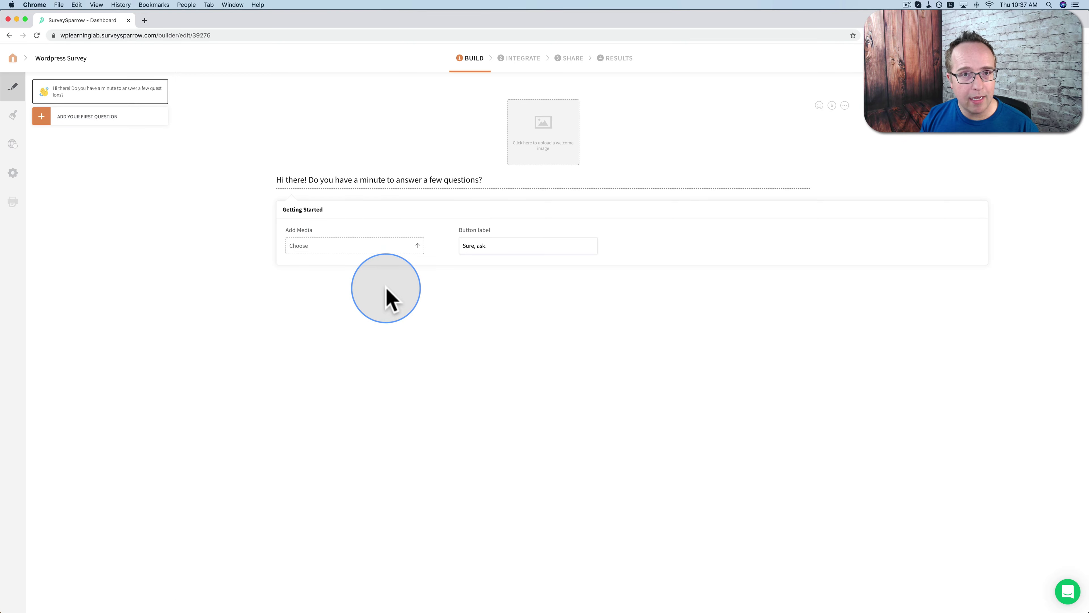
Open the welcome image picker and browse stock photos searched for 'ca'
click(543, 140)
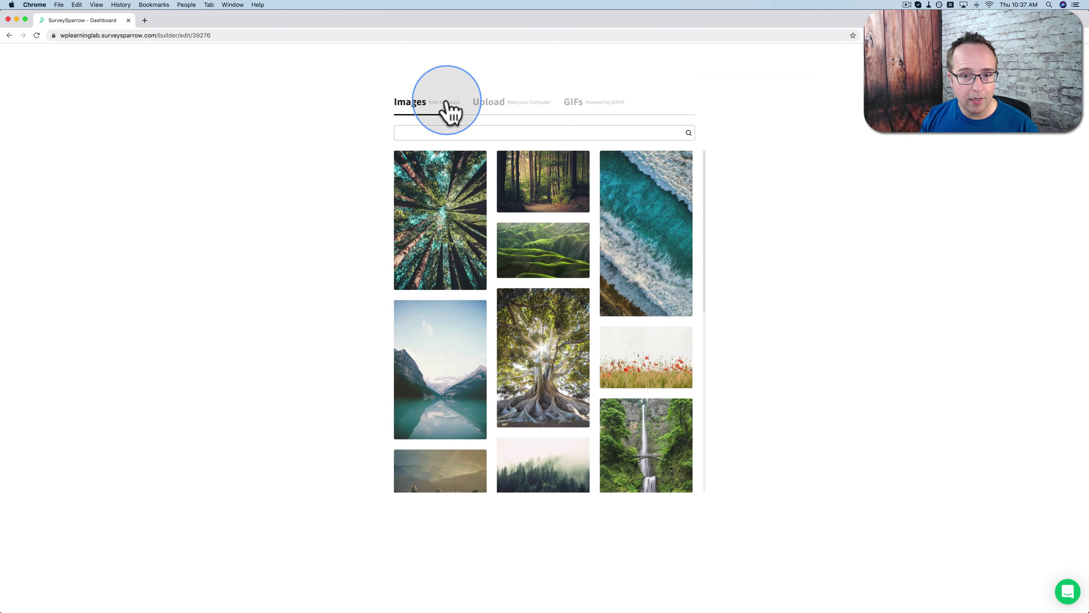
scroll(448, 306, down, 15)
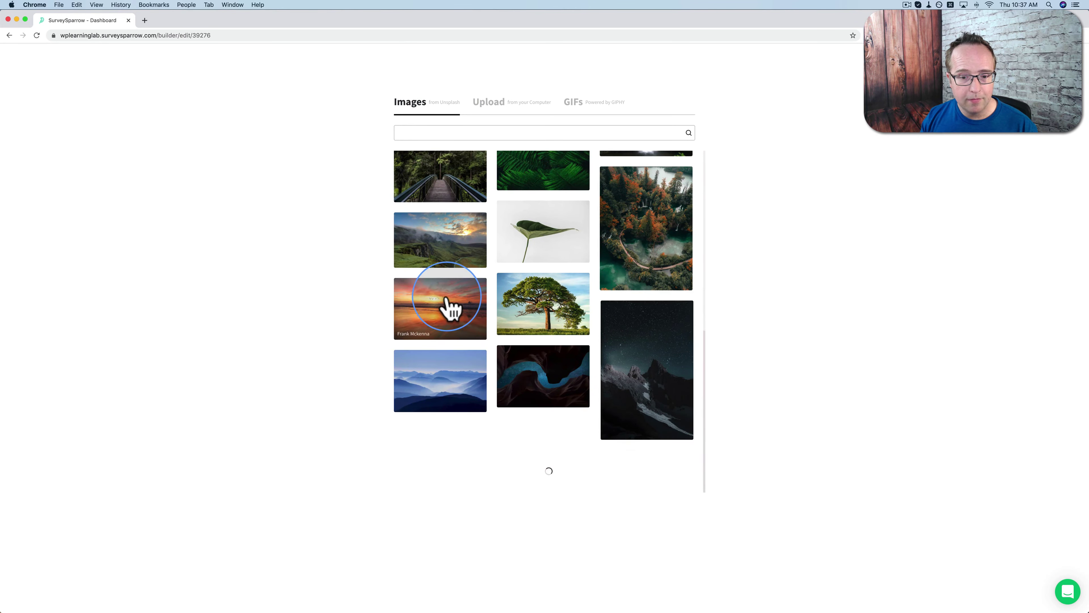
scroll(495, 305, down, 15)
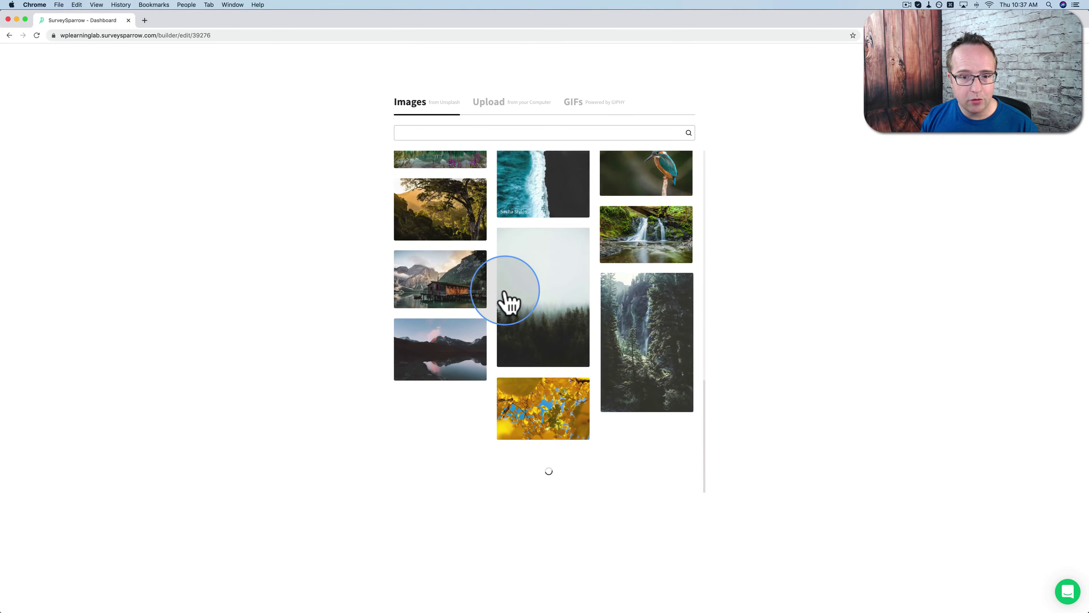
click(470, 130)
text(cars)
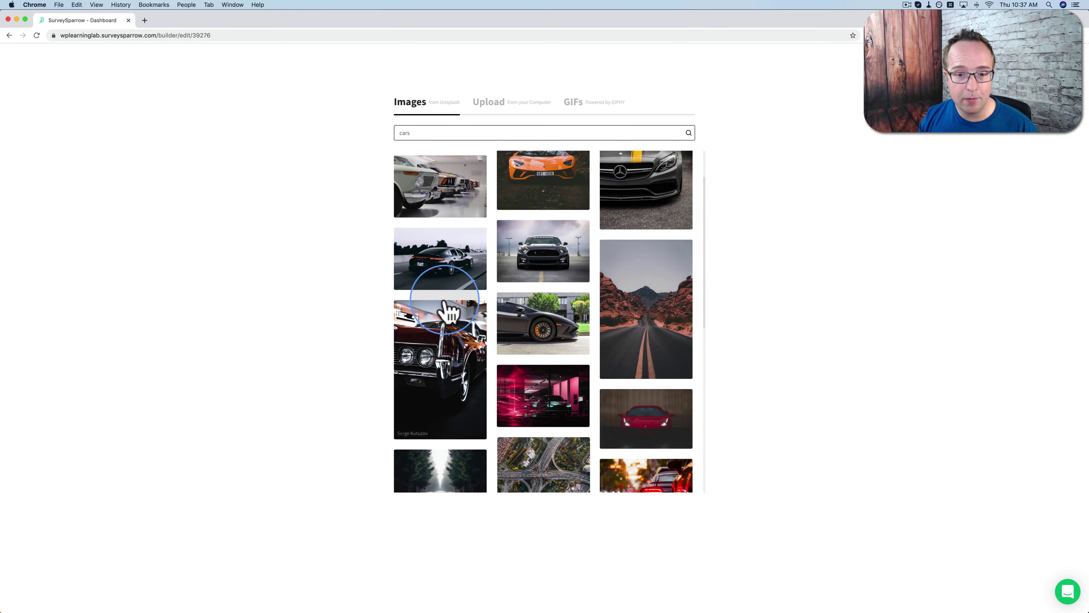
scroll(445, 311, down, 5)
scroll(445, 312, down, 8)
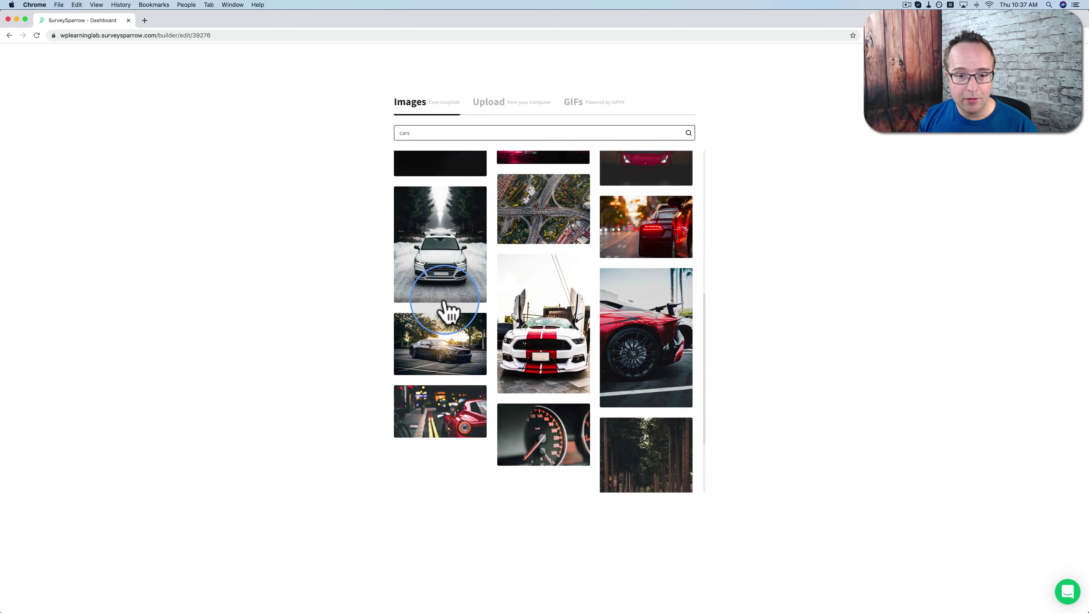
scroll(554, 273, up, 5)
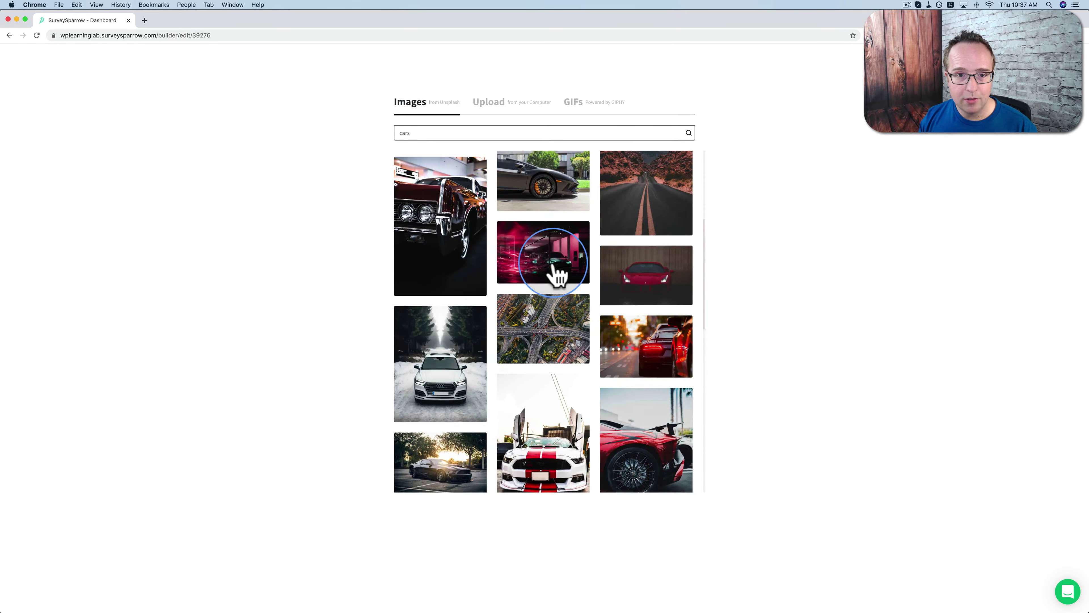
Search the GIFs for 'hello' and insert the waving cartoon GIF on the welcome page
click(508, 105)
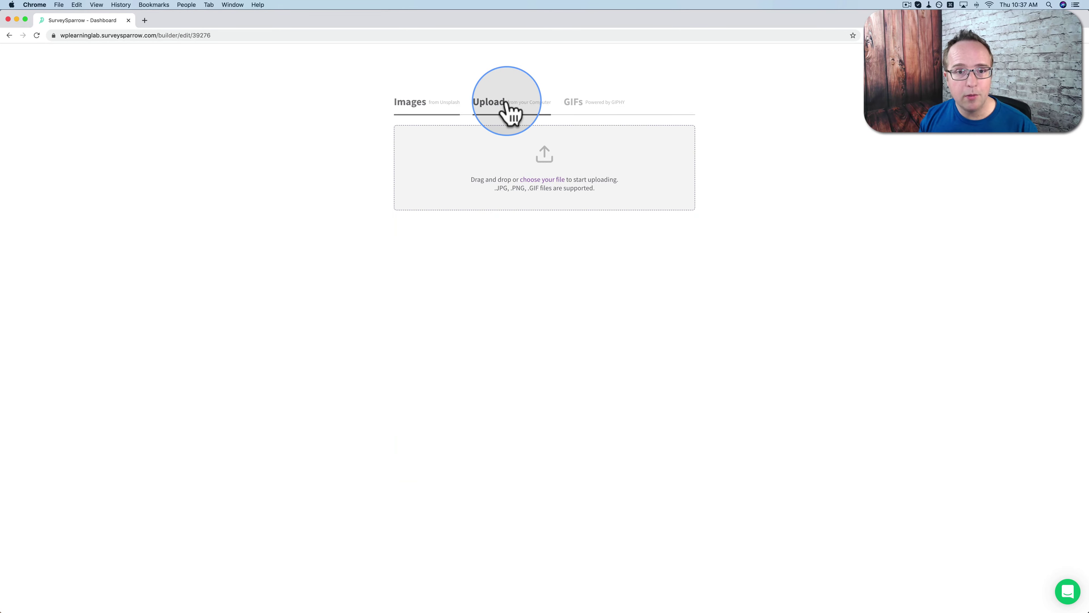
click(593, 110)
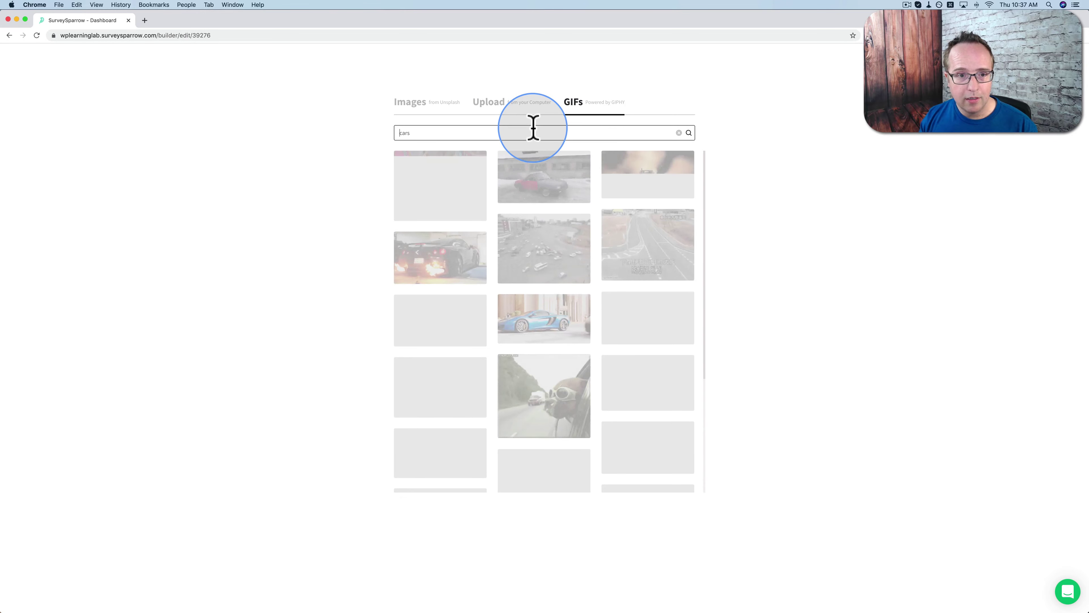
triple_click(533, 128)
text(hello)
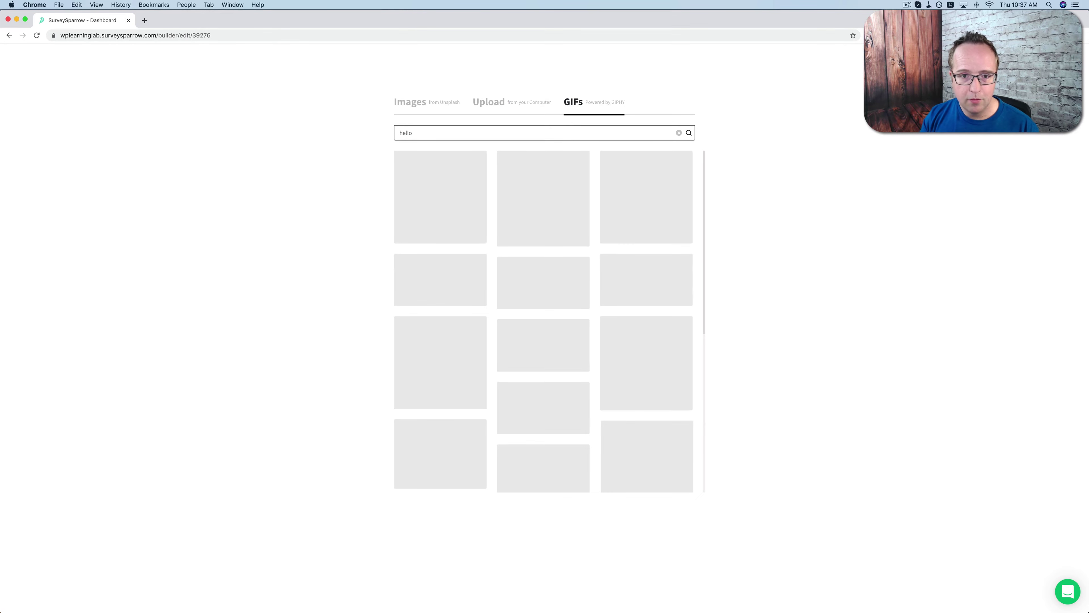
scroll(465, 238, down, 5)
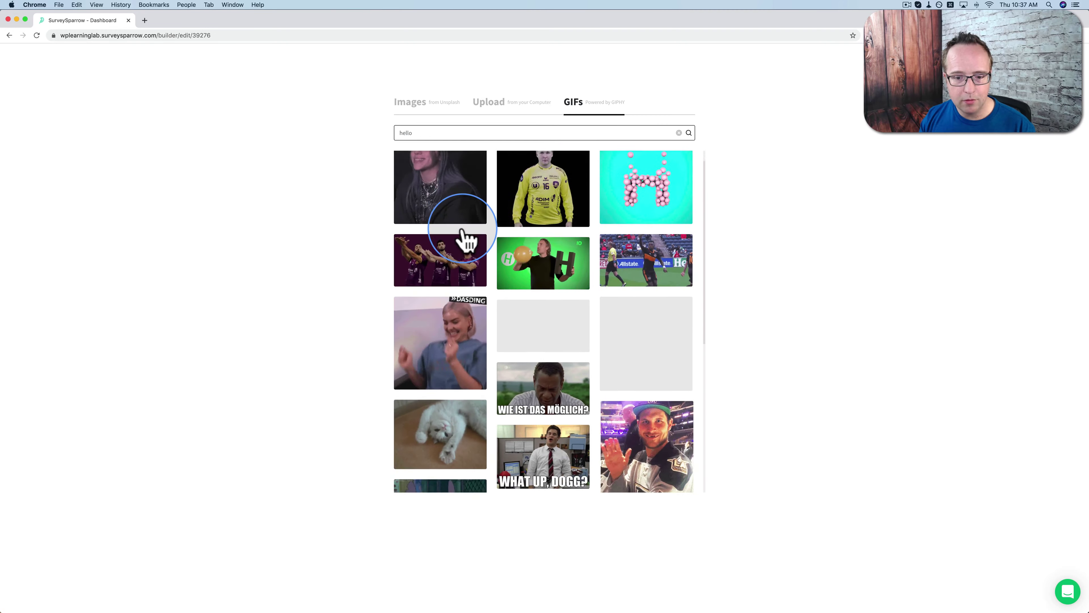
scroll(465, 238, down, 10)
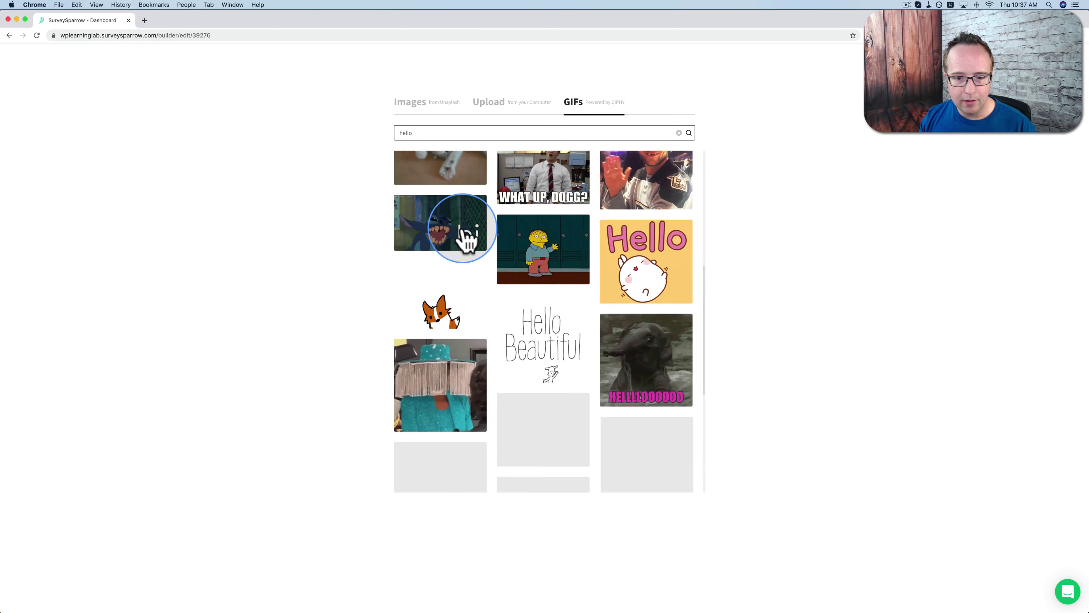
scroll(465, 238, down, 12)
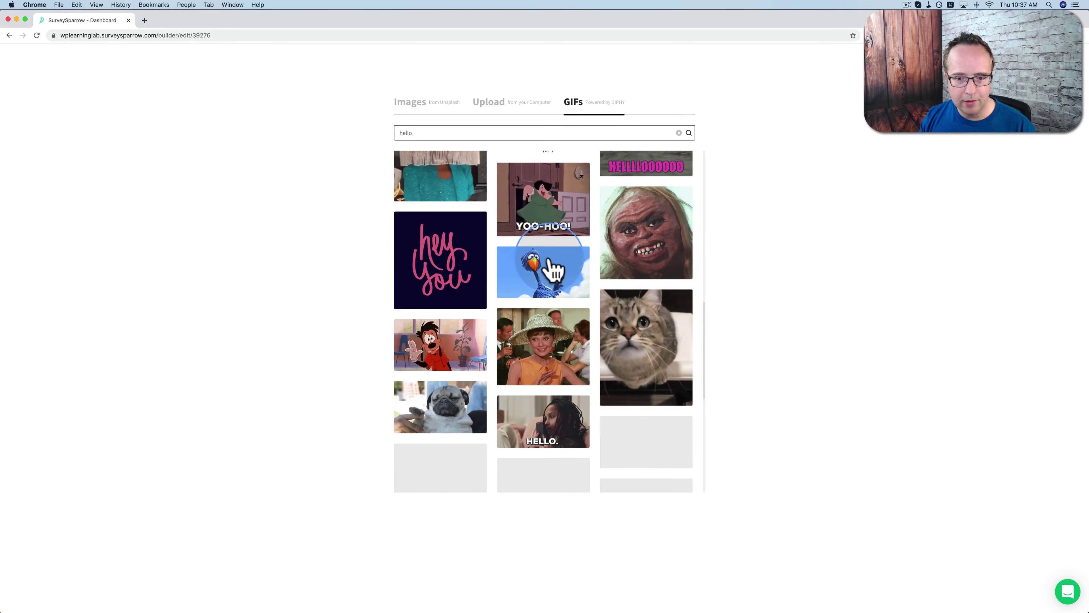
scroll(531, 277, down, 3)
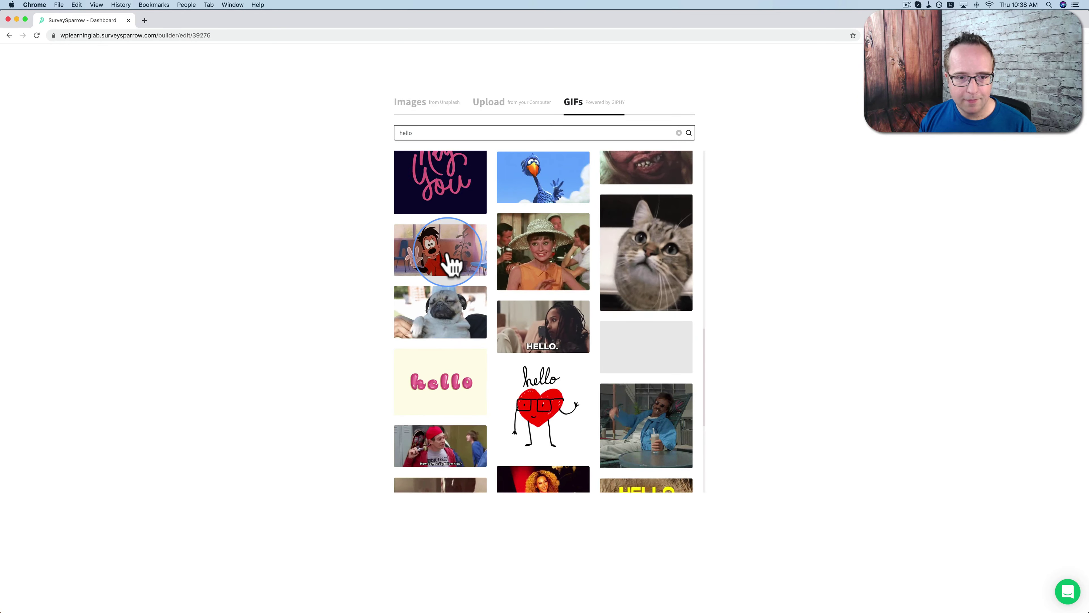
click(450, 262)
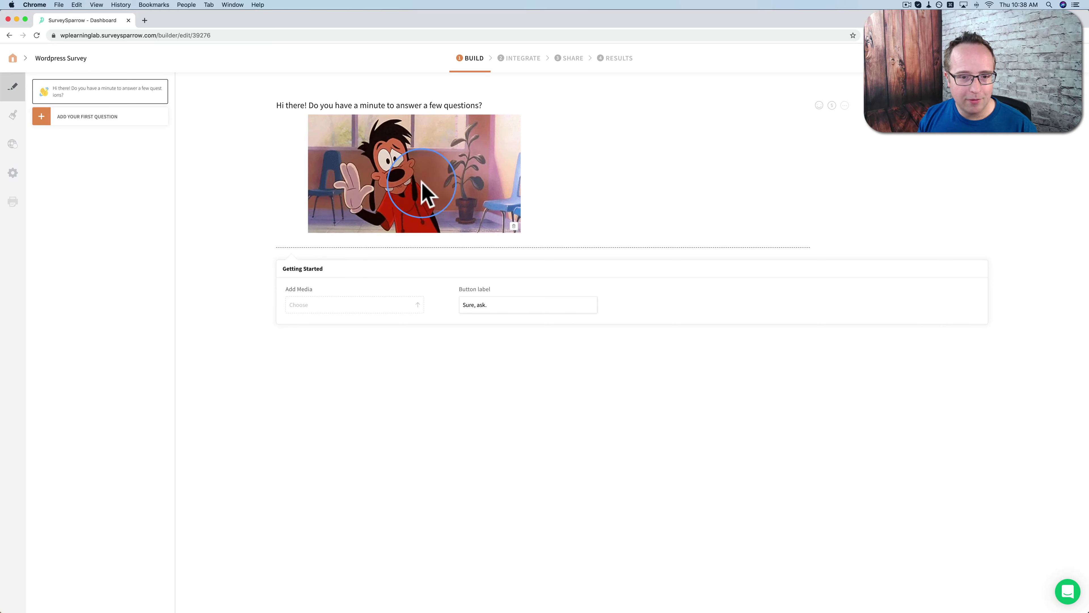
click(376, 346)
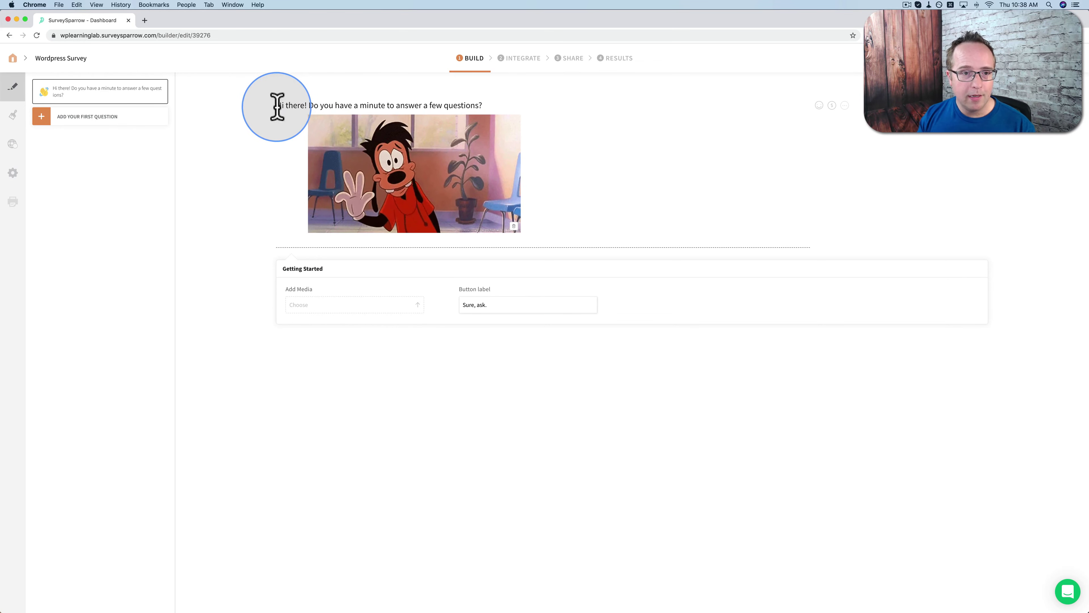
Change the welcome page's button label from 'Sure, ask.' to 'Sure :)'
drag(275, 107, 476, 106)
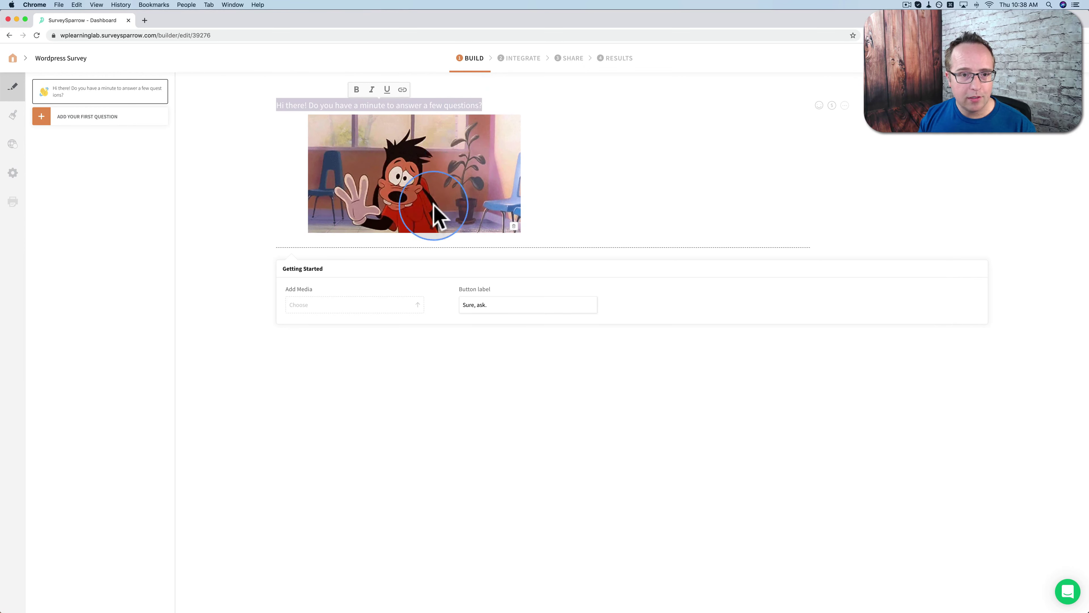
click(478, 384)
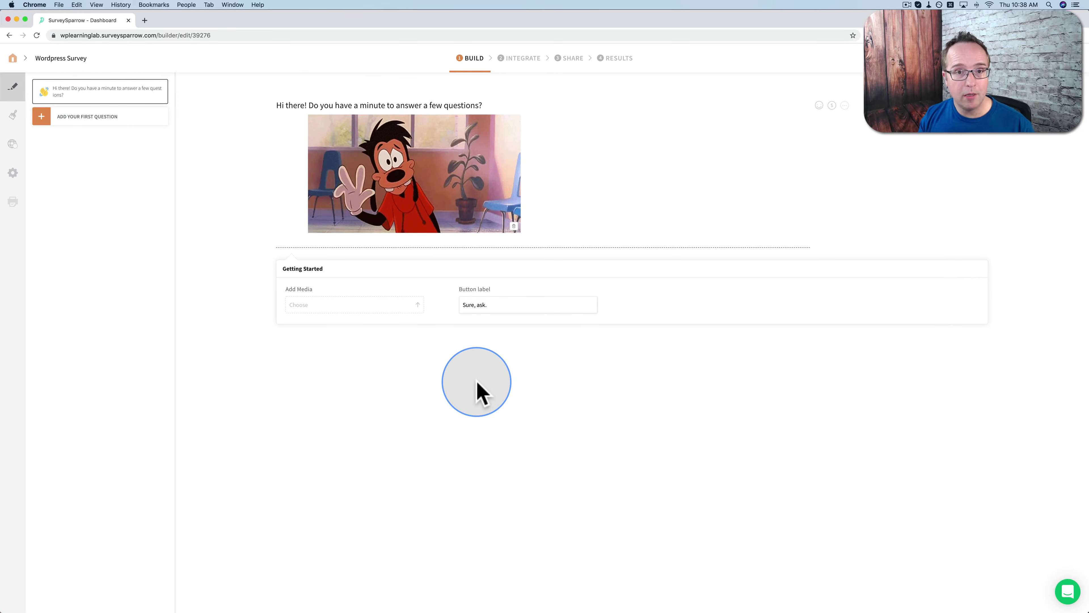
click(493, 307)
drag(495, 308, 473, 307)
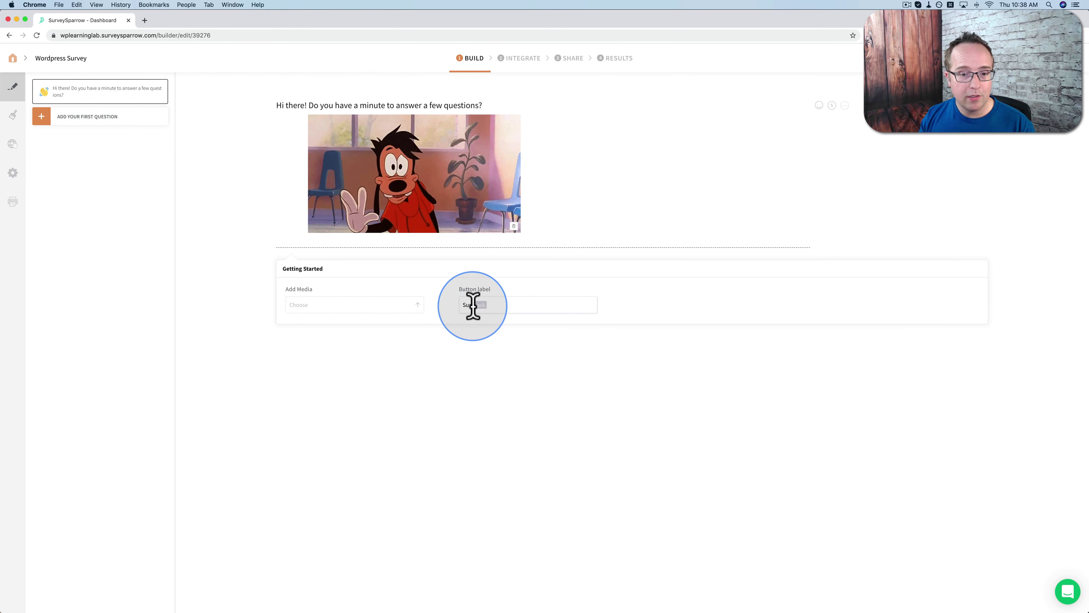
text(:)
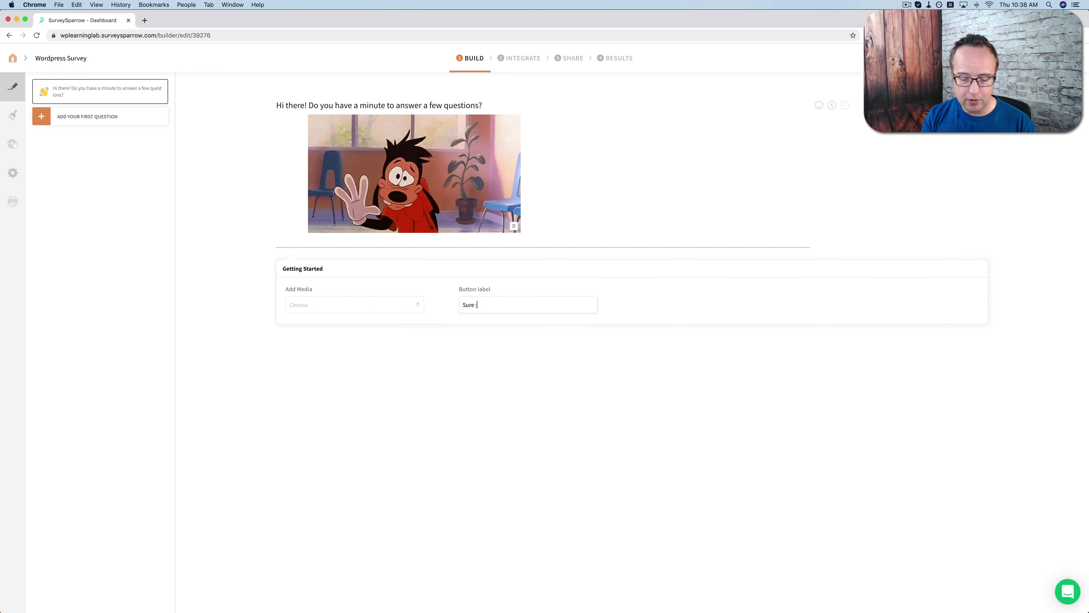
text())
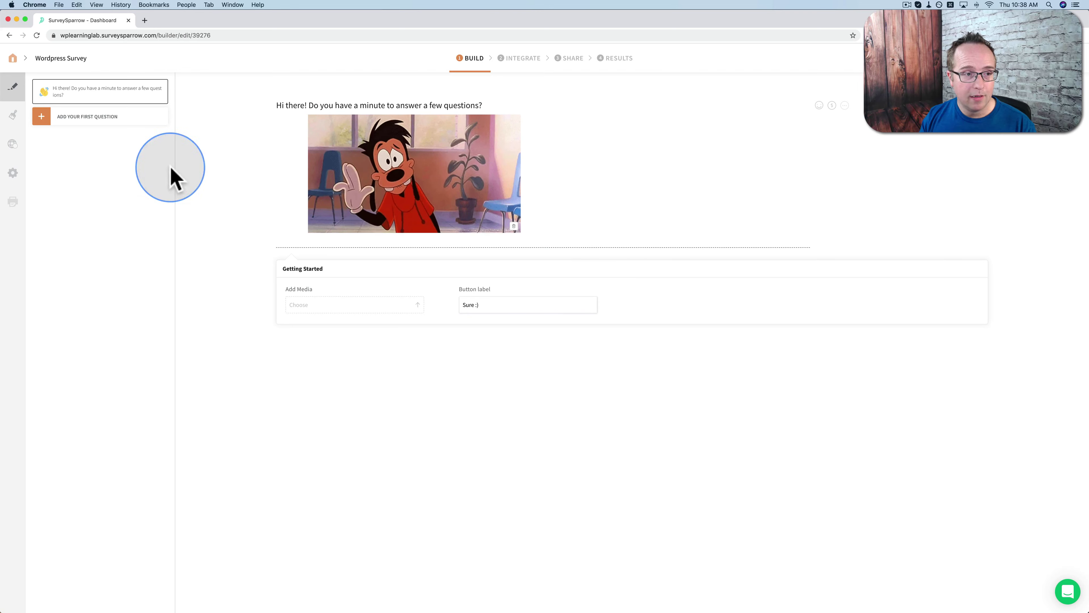
click(88, 117)
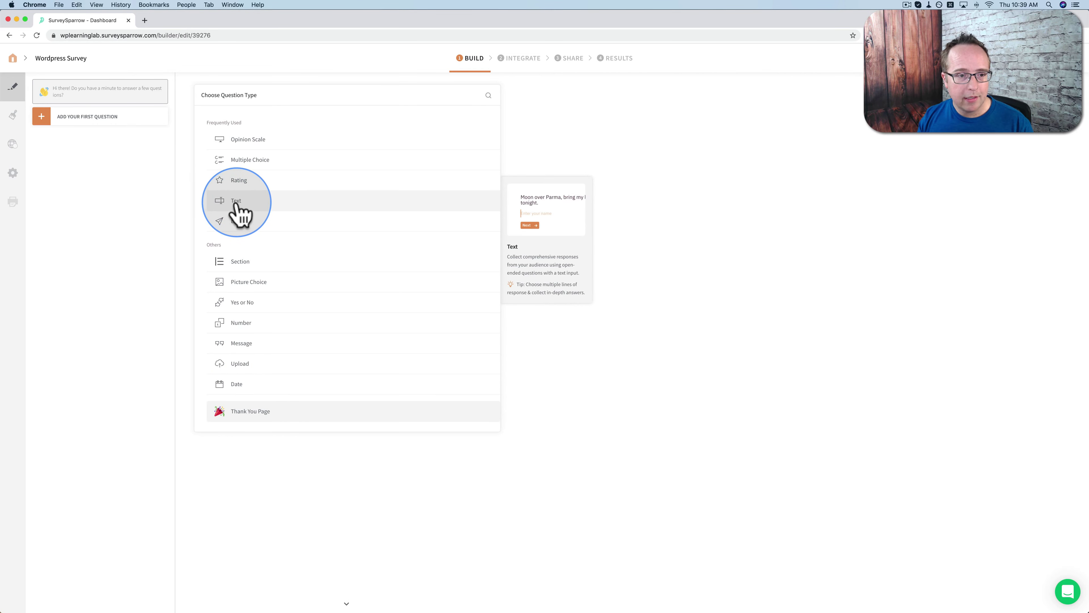
Add a required Text question reading 'May I ask your name?'
click(239, 212)
click(299, 105)
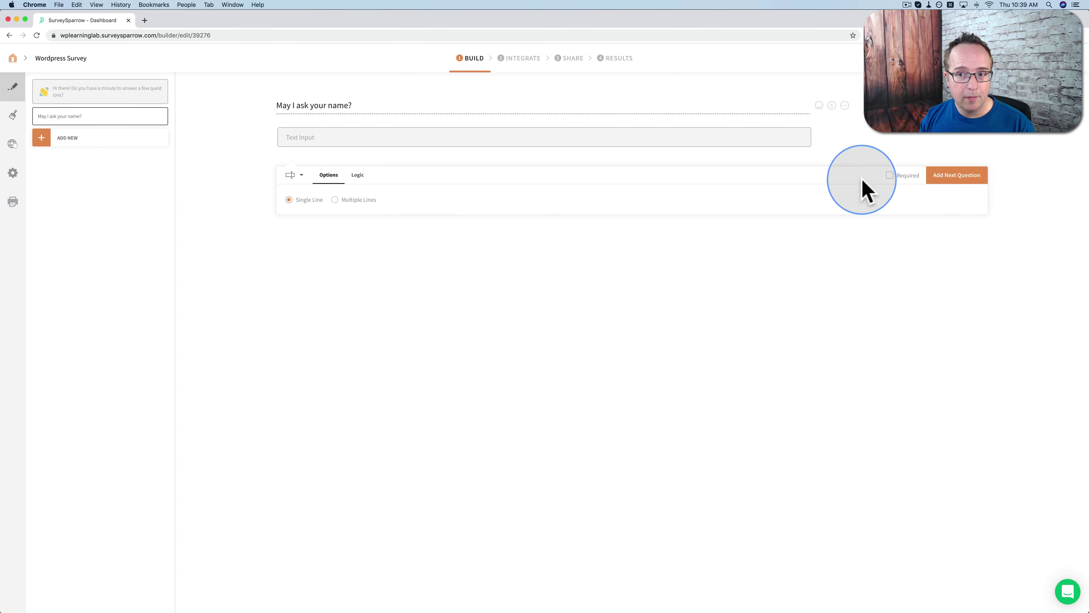
click(892, 175)
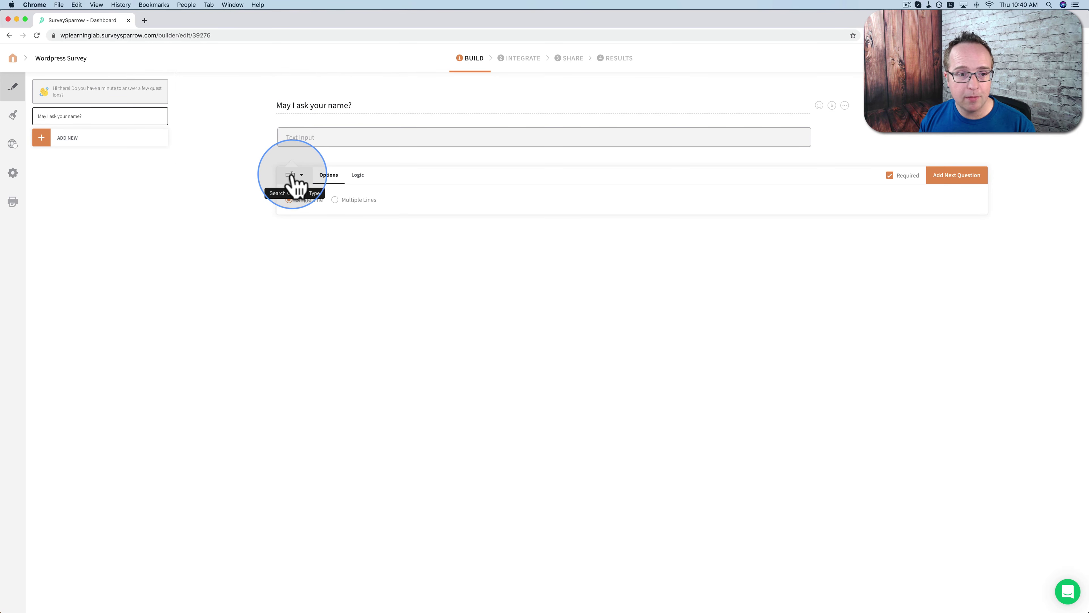
click(299, 180)
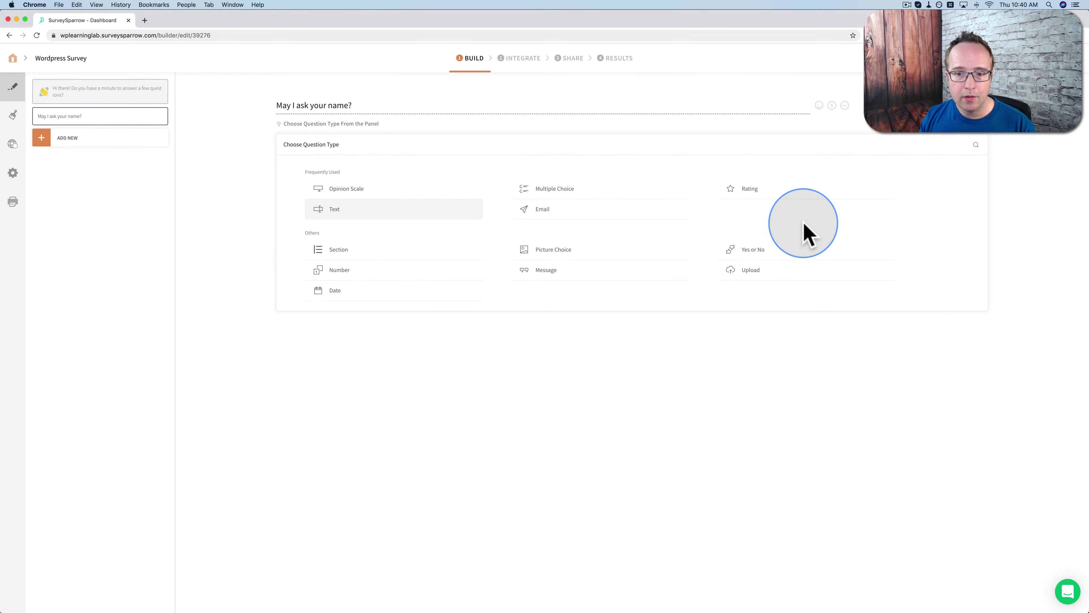
click(333, 213)
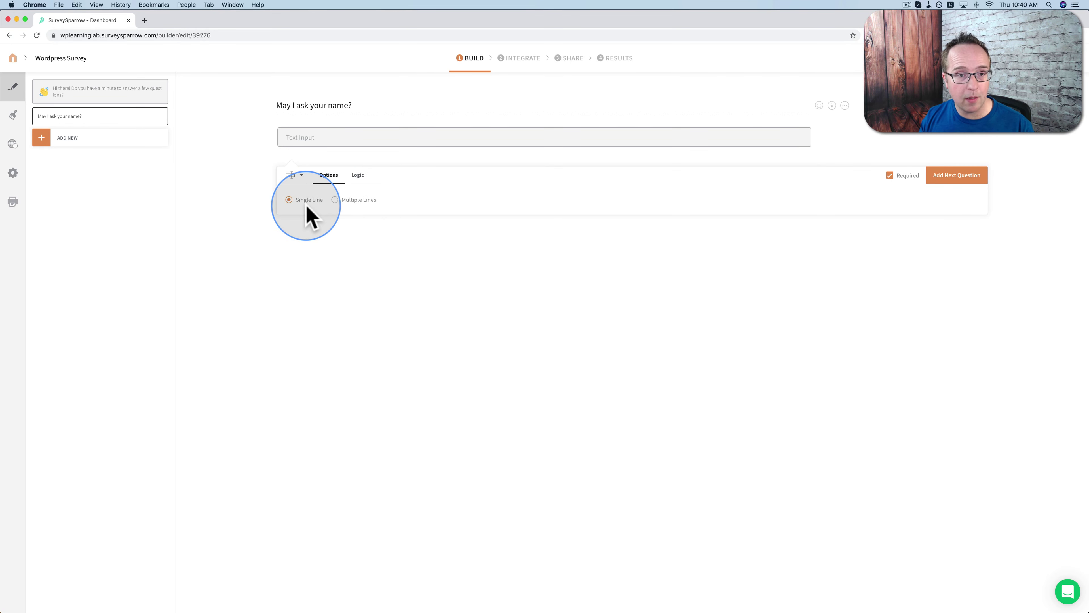
click(358, 176)
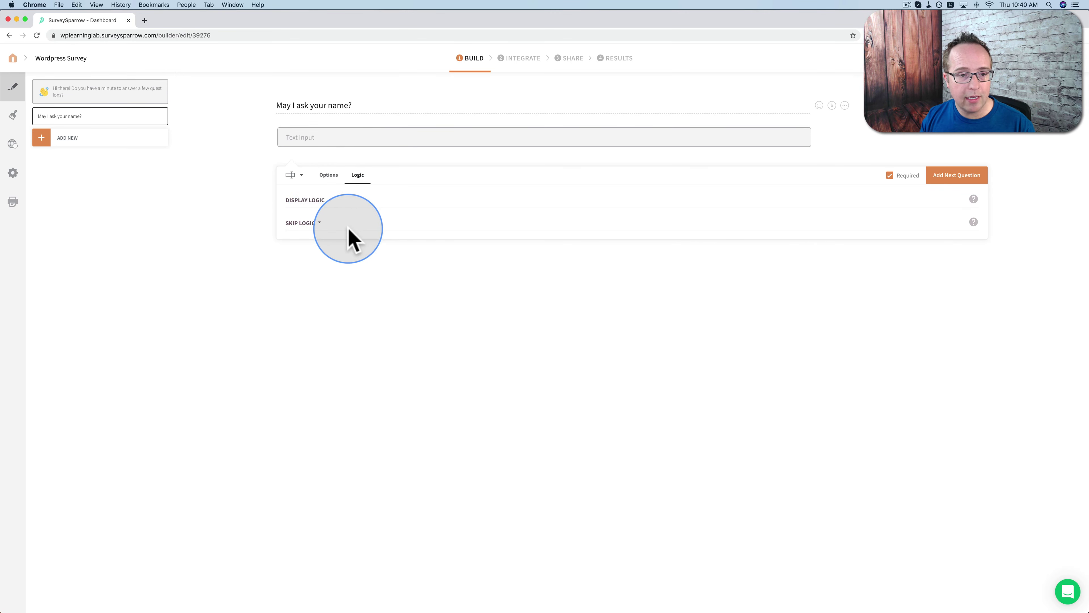
click(356, 176)
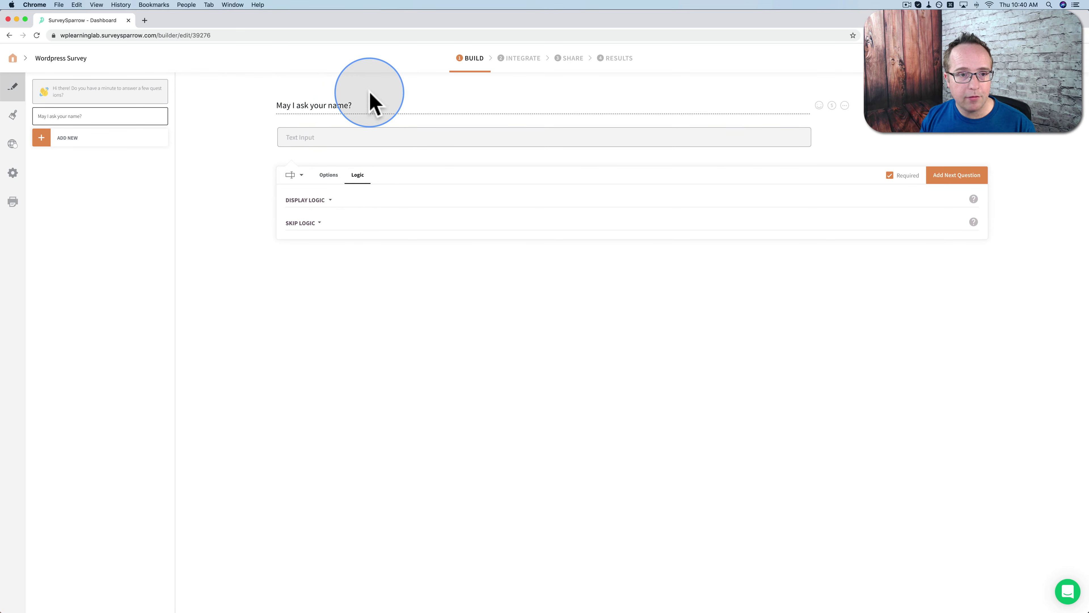
click(957, 176)
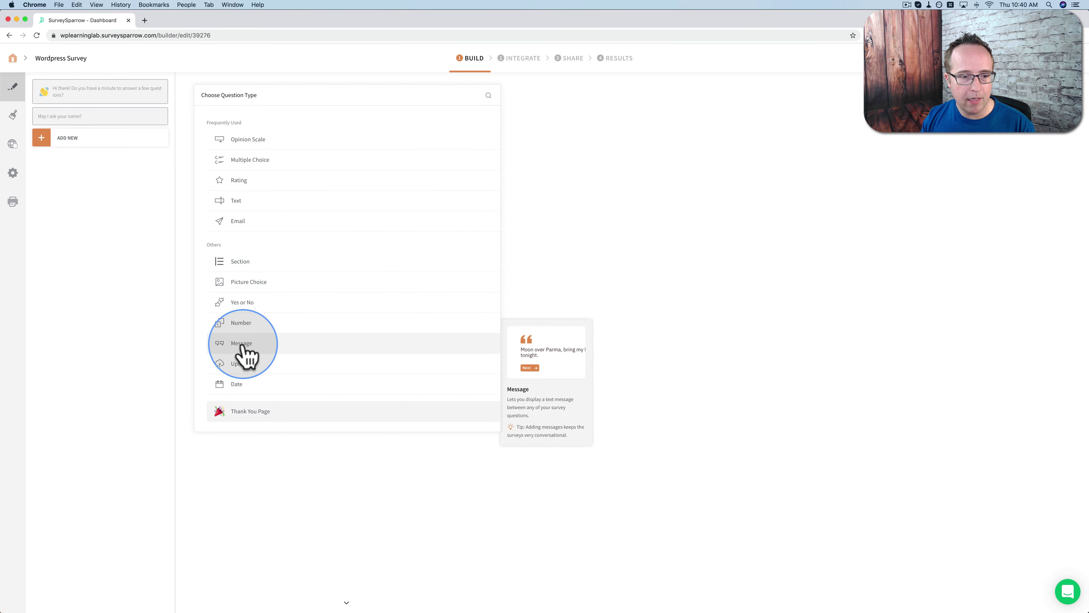
Add a 'Nice to e-meet you' message piping in the name answer plus '!', advancing after 1 second
click(257, 346)
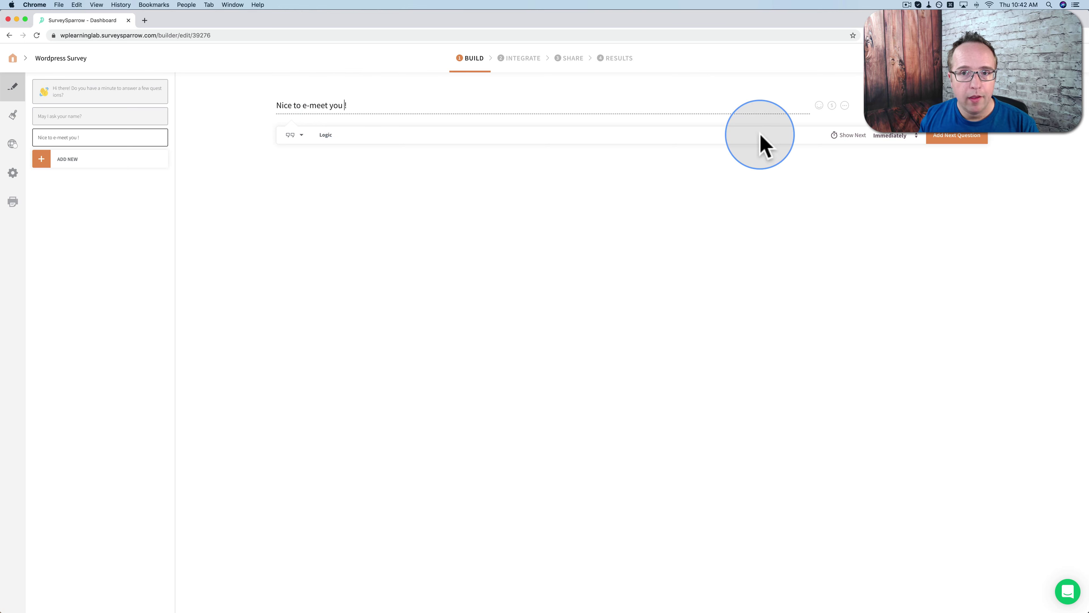
click(832, 105)
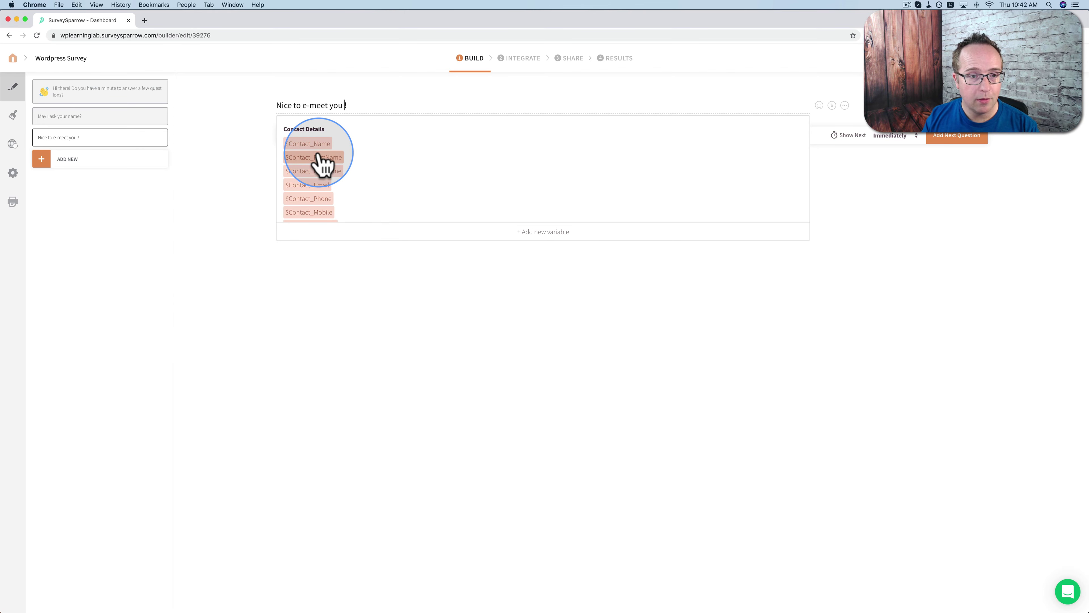
scroll(321, 160, down, 3)
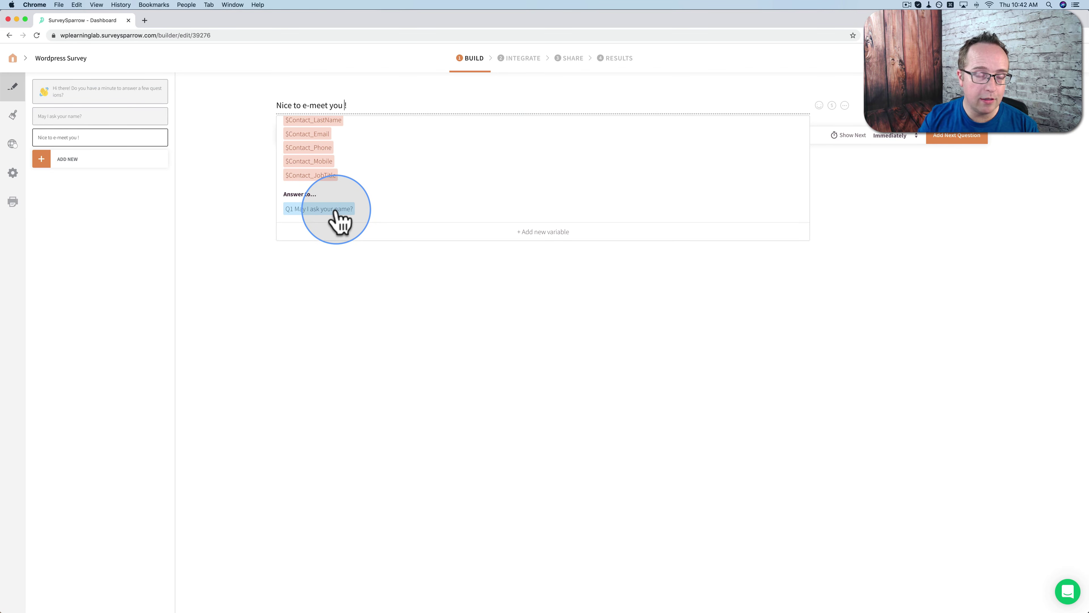
click(336, 211)
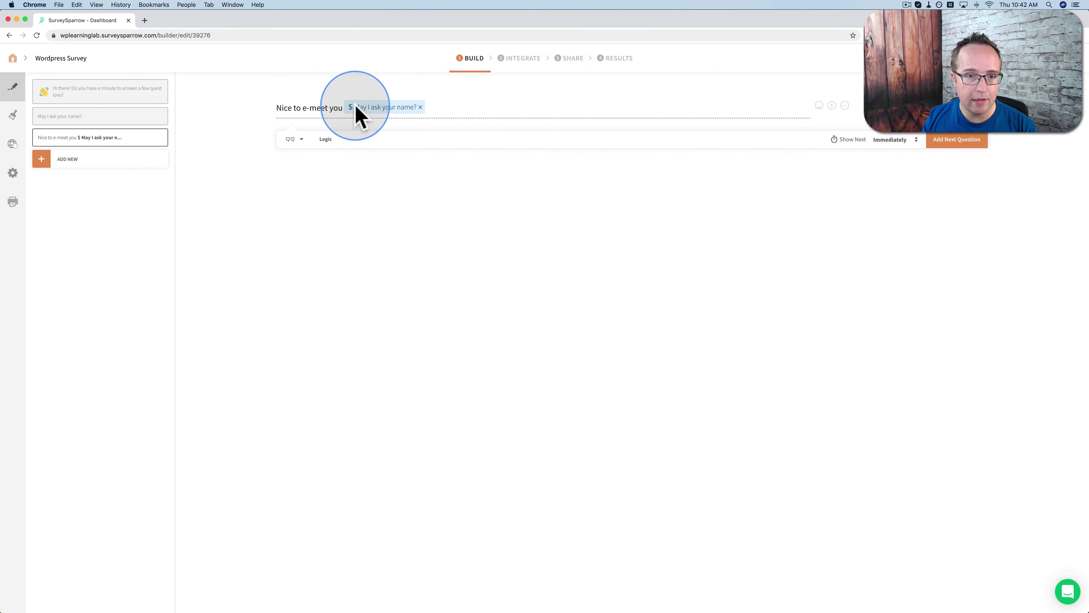
text(!)
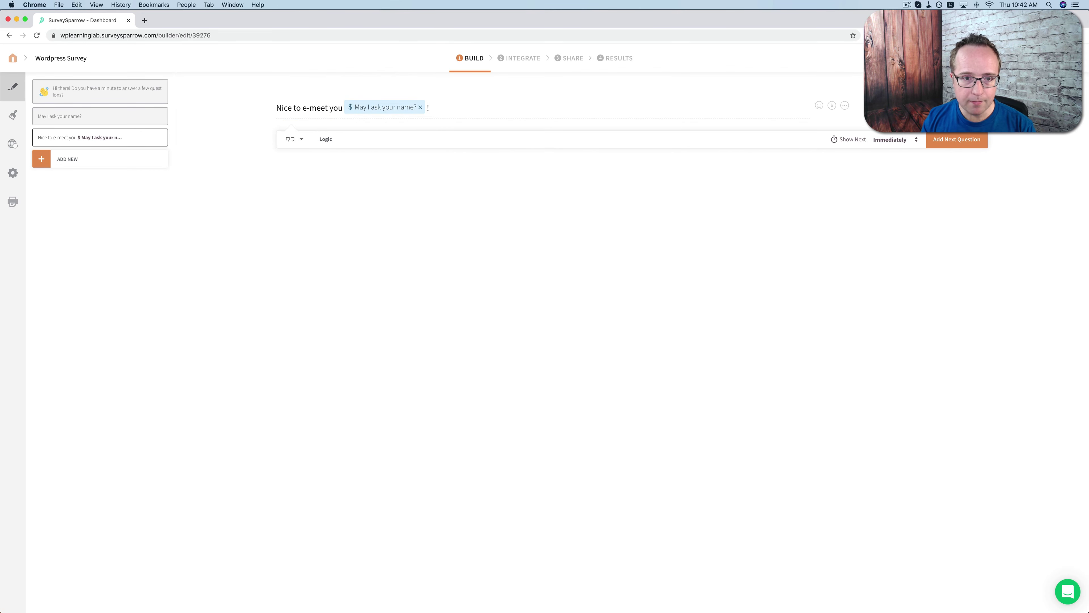
mouse_move(361, 119)
mouse_down()
mouse_move(314, 105)
mouse_move(389, 115)
mouse_move(361, 102)
mouse_up()
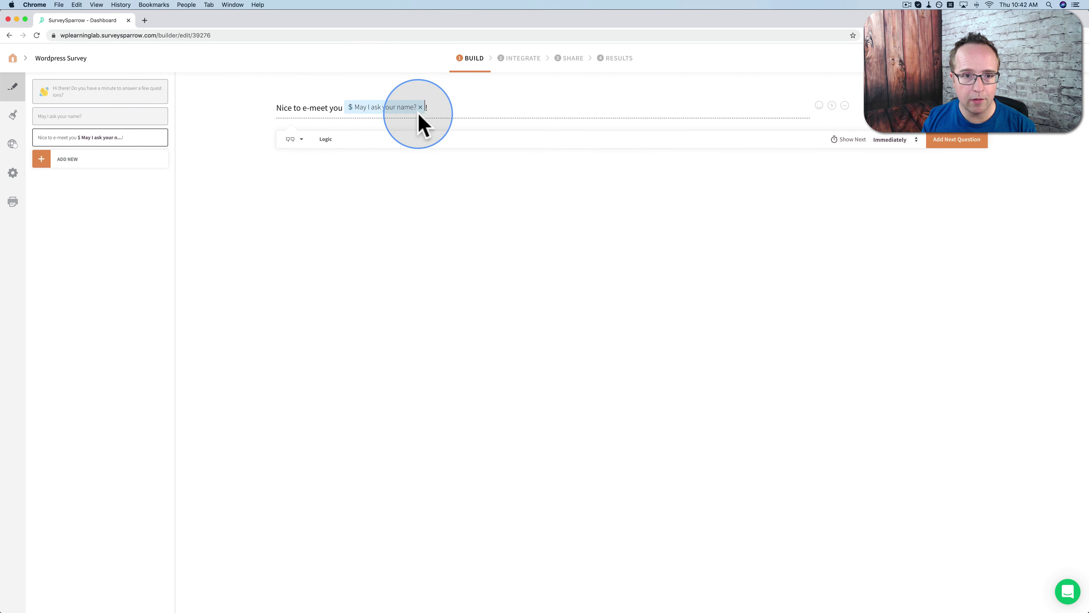
click(903, 139)
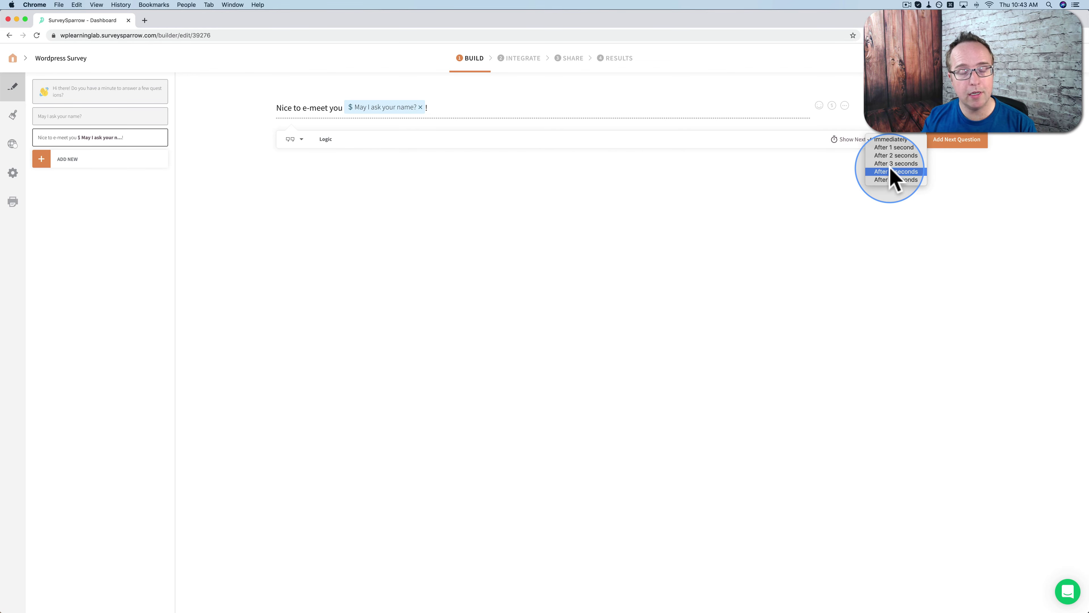
click(905, 147)
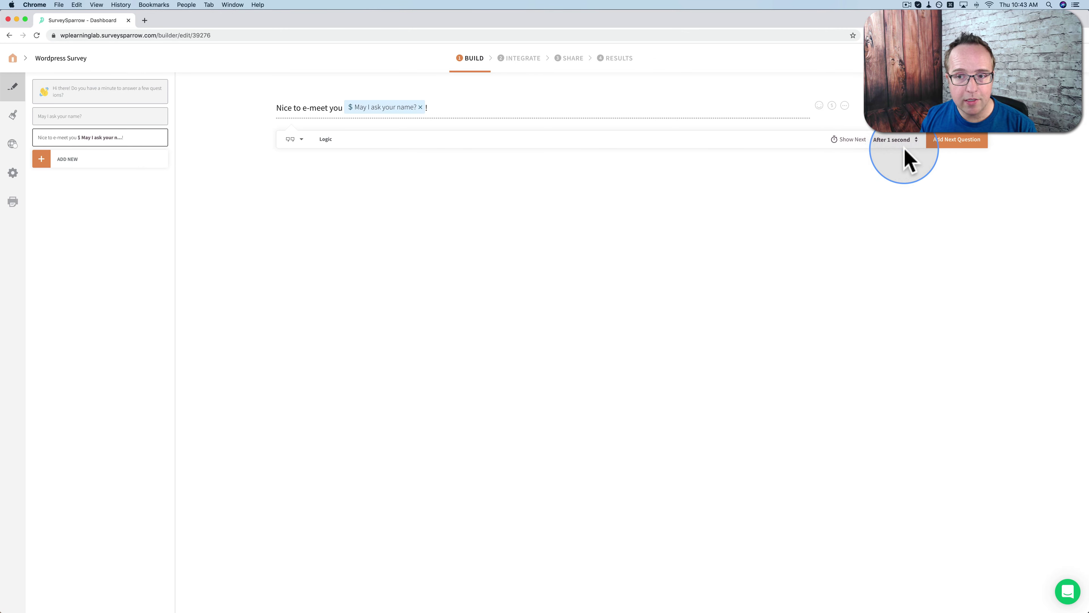
click(954, 141)
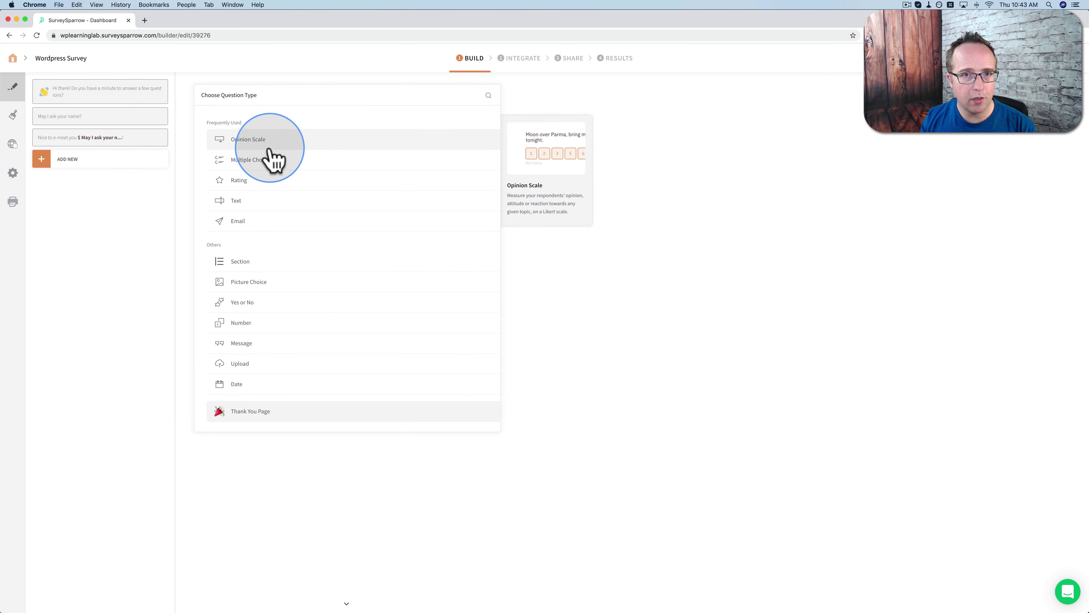
Add a multiple-choice question titled 'What is the biggest problem you have with WordPress right now?'
click(256, 161)
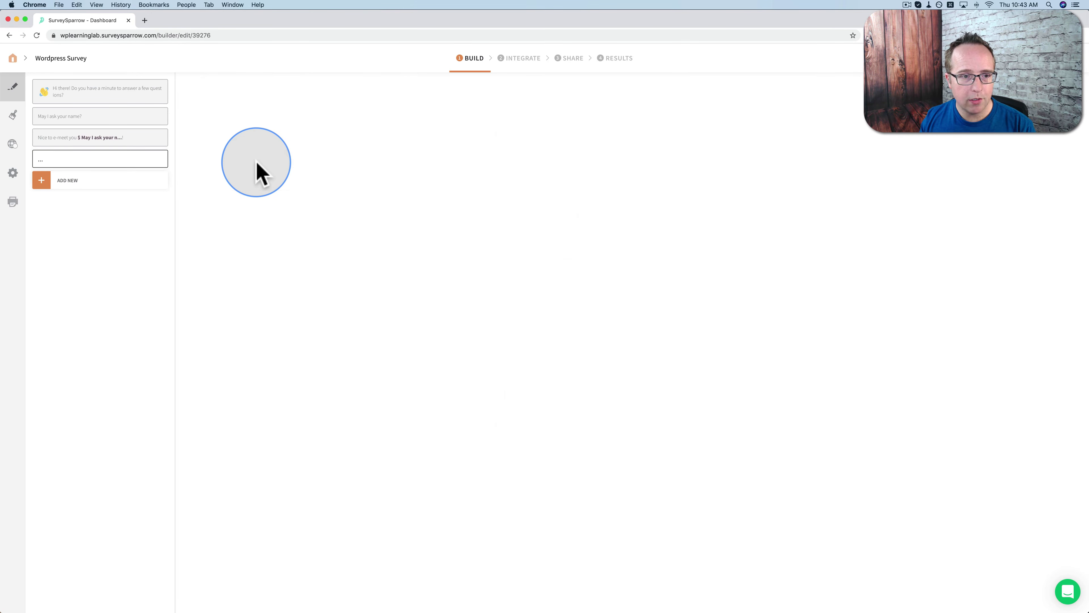
click(321, 105)
text(What is the biggest problem you have with WordPress right now?)
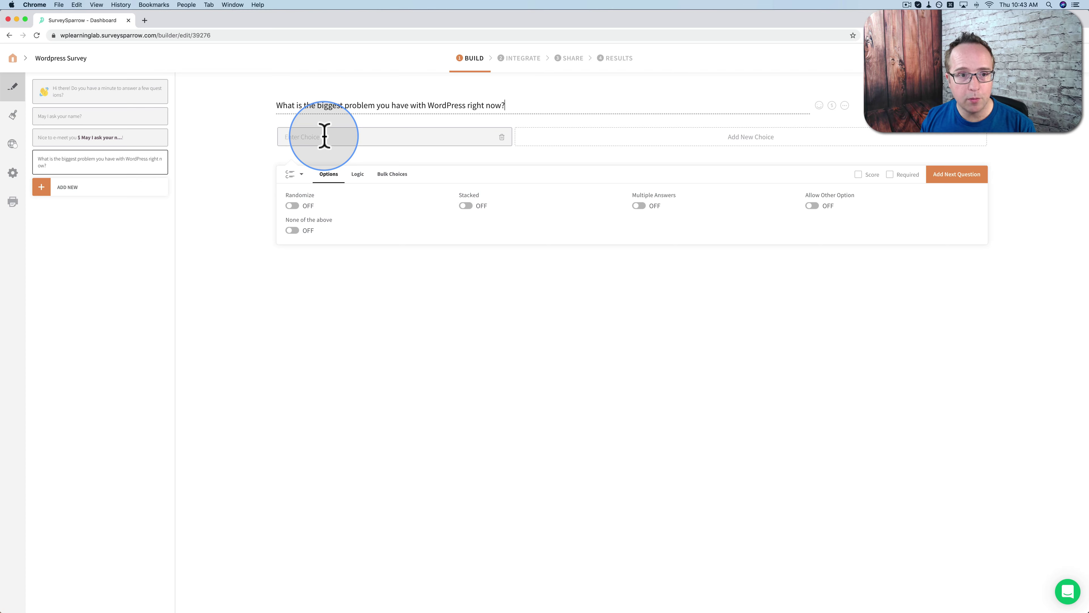
Enter choices Building my first website, Security, Site speed, Finding a good host, No problems
text(B)
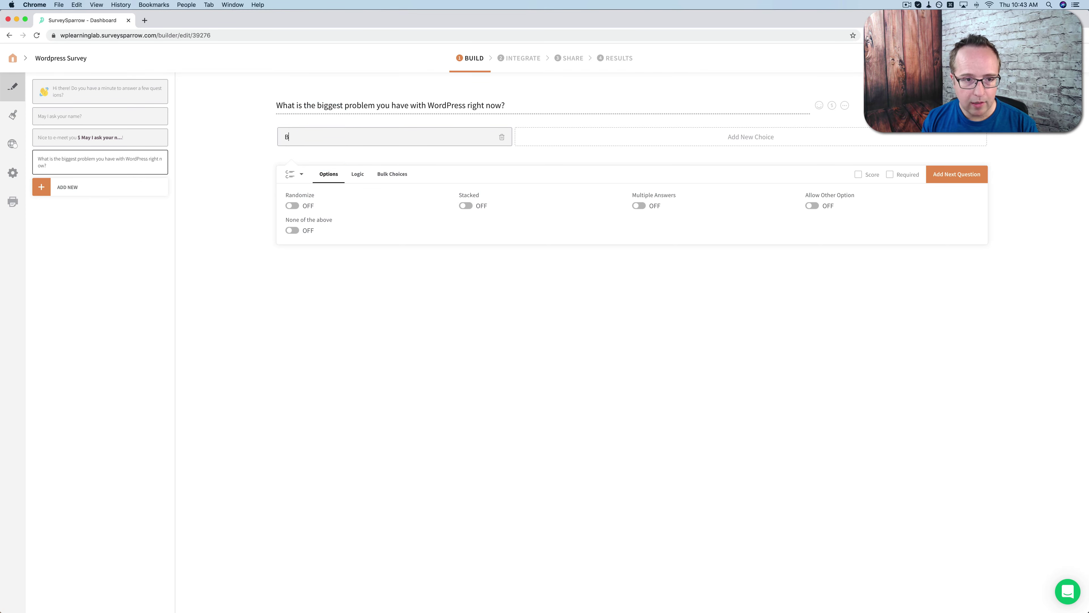
text(uilding my first website)
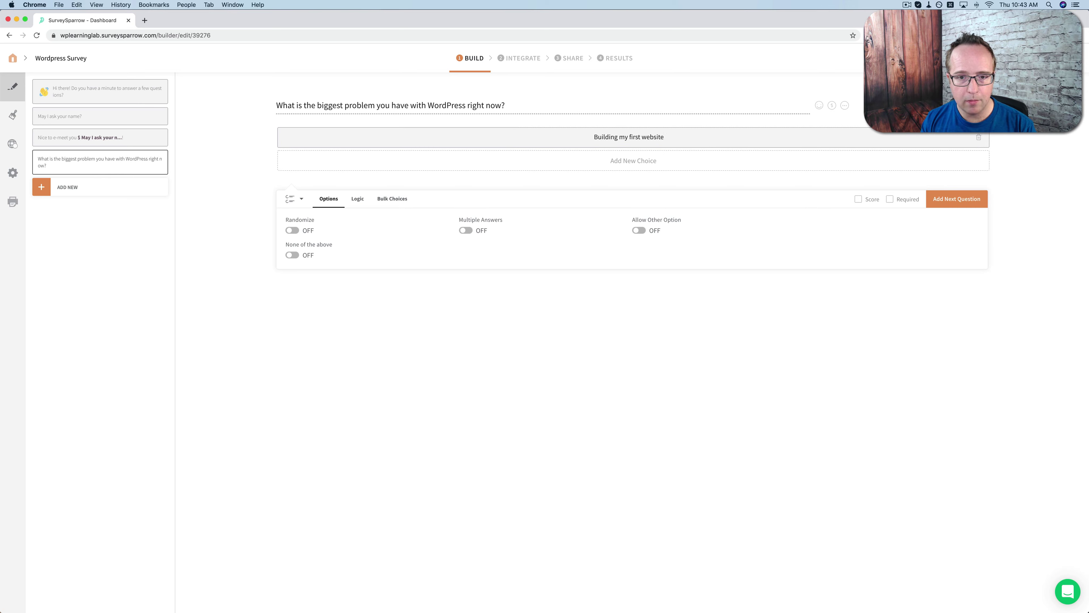
key(Return)
text(Security)
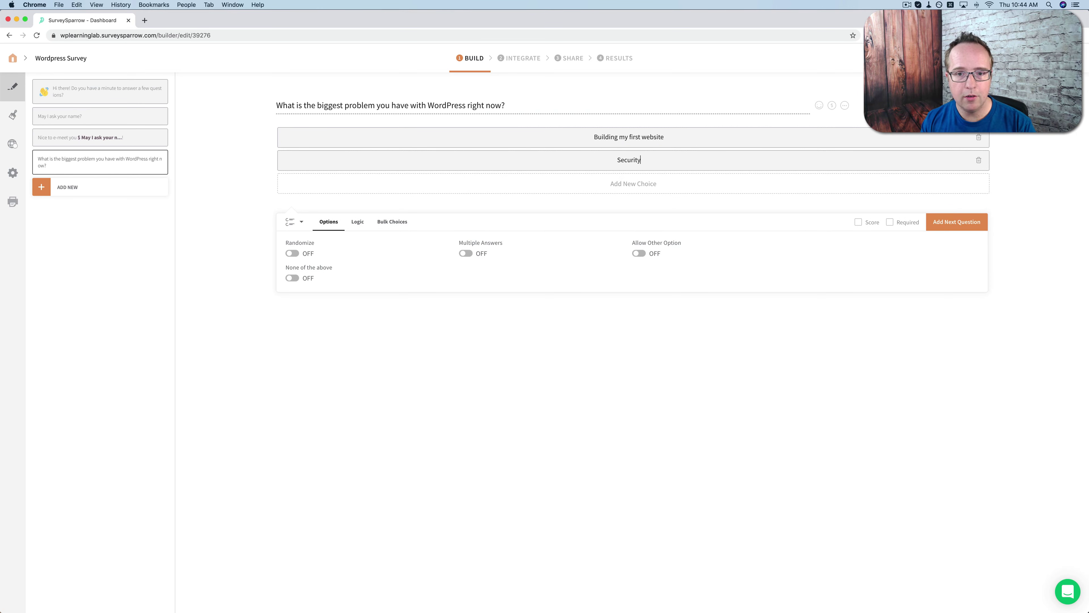
key(Return)
text(Site speed)
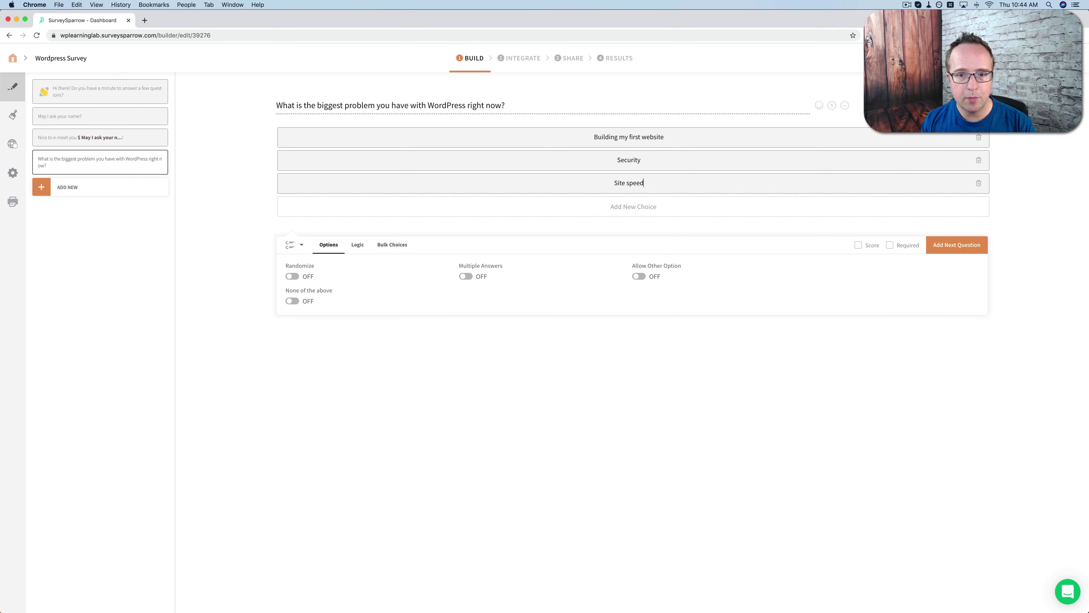
key(Return)
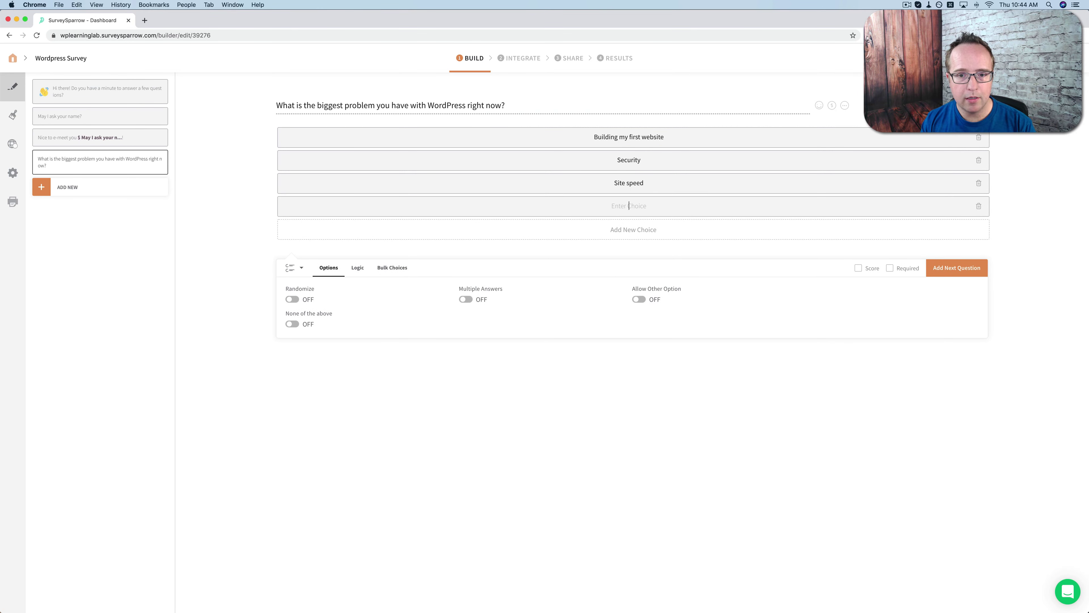
text(Finding a good host)
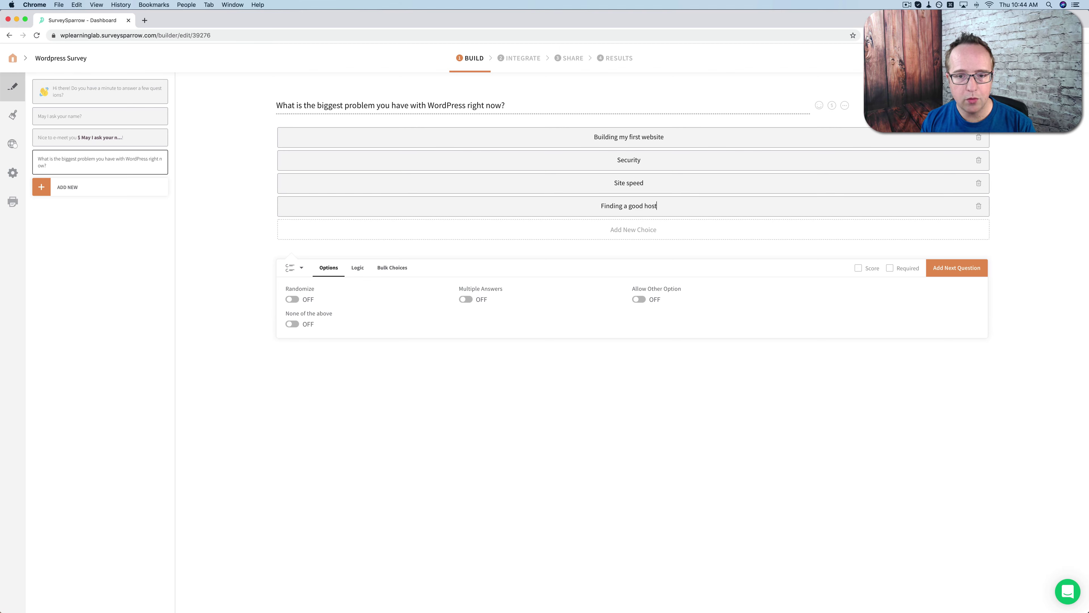
key(Return)
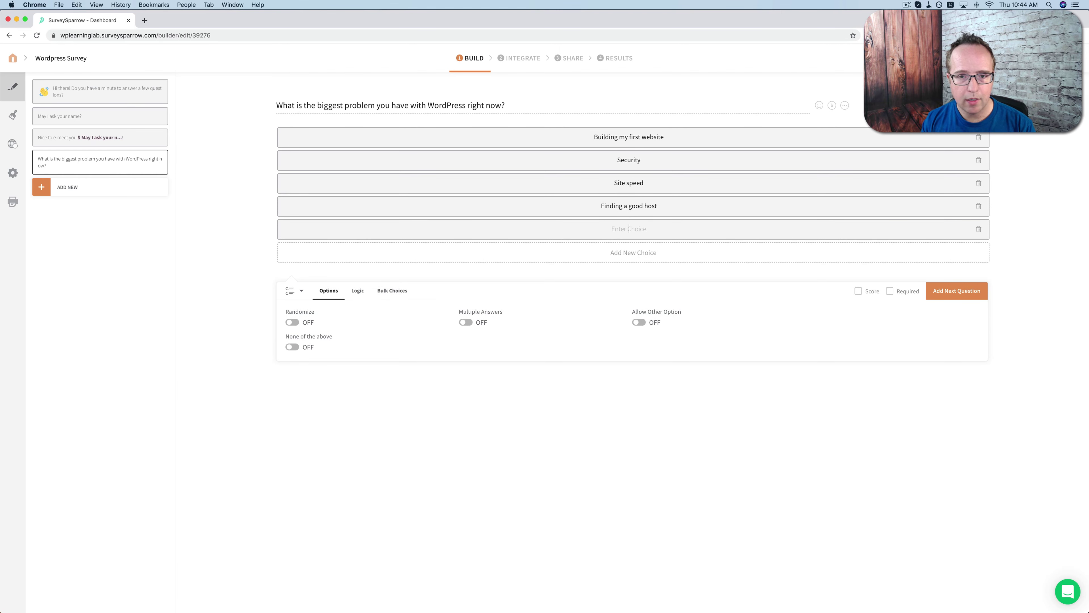
text(No problems)
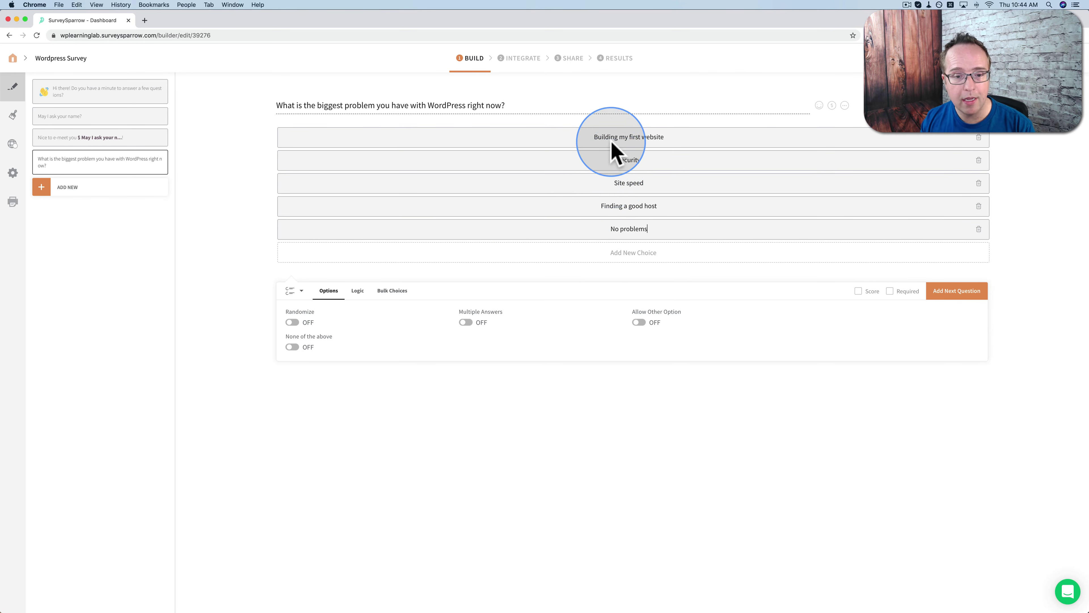
Enable the Other option, randomize choices, mark it required, and leave Multiple Answers off
click(638, 322)
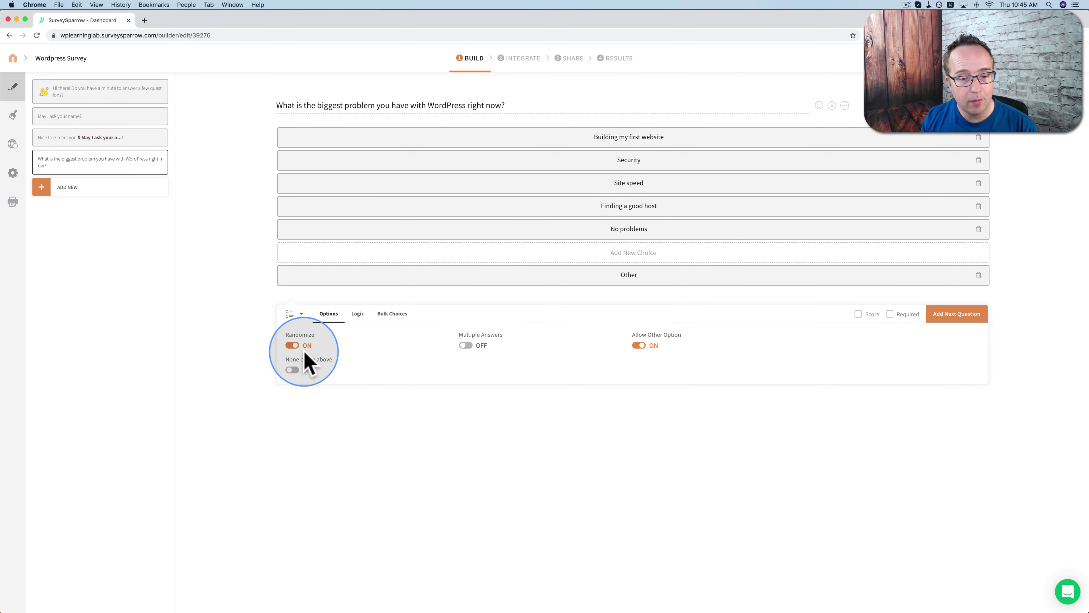
click(468, 346)
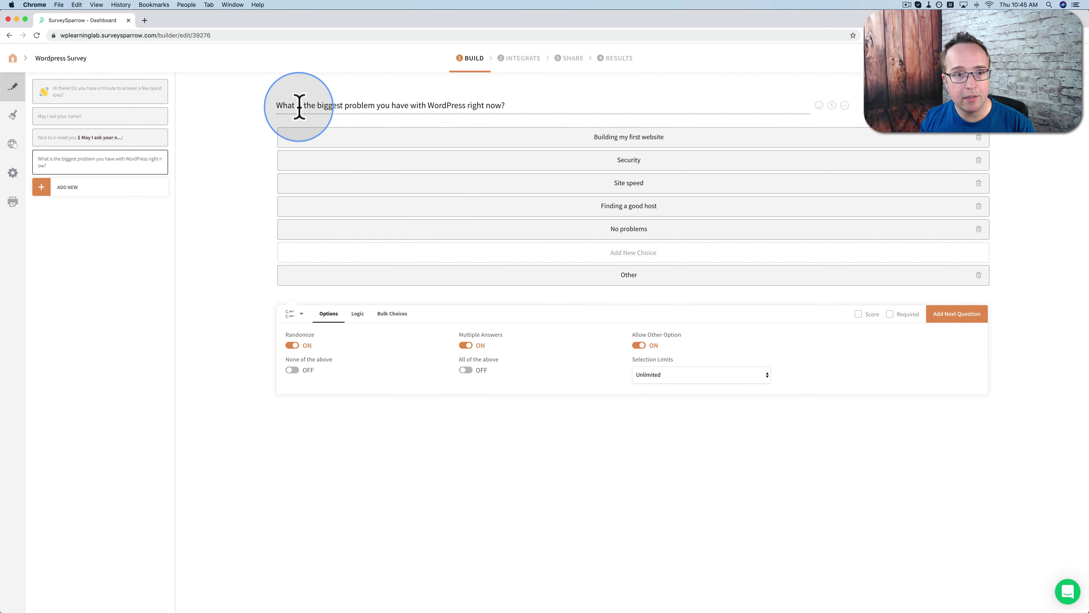
click(428, 105)
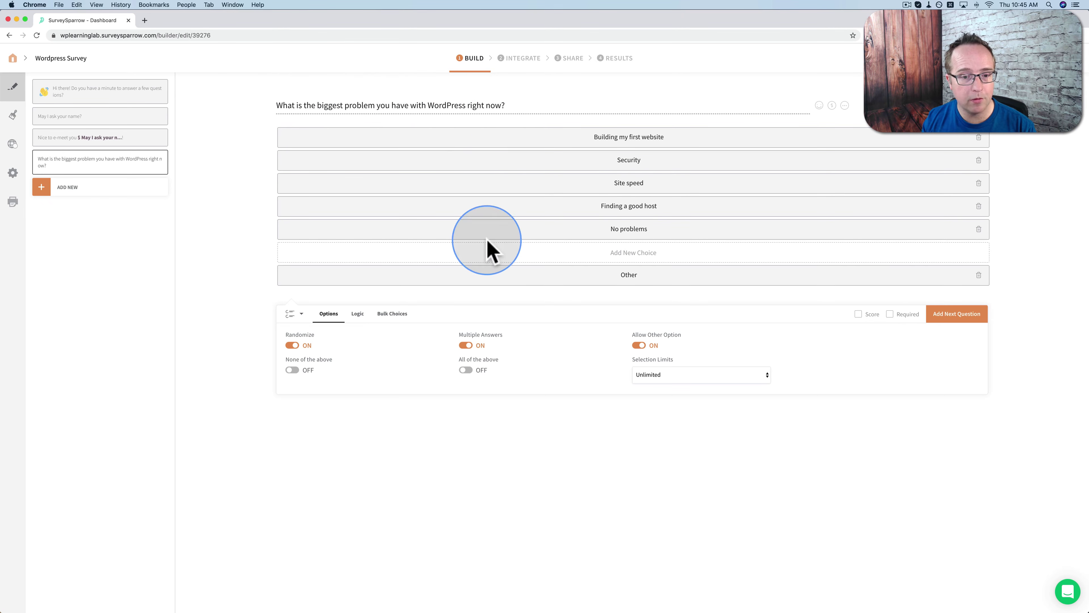
click(466, 346)
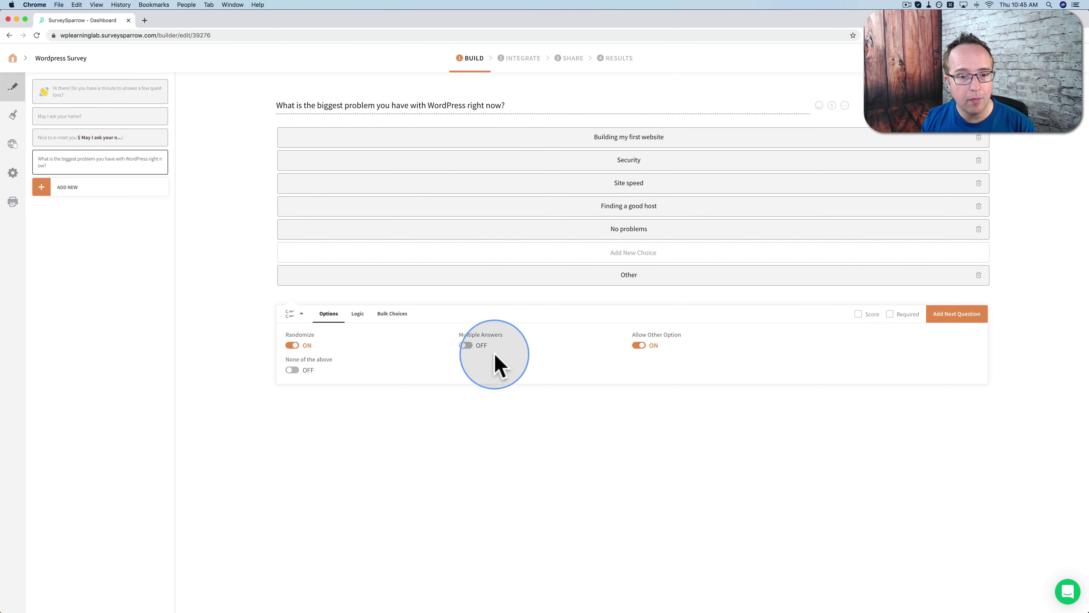
click(466, 346)
click(639, 380)
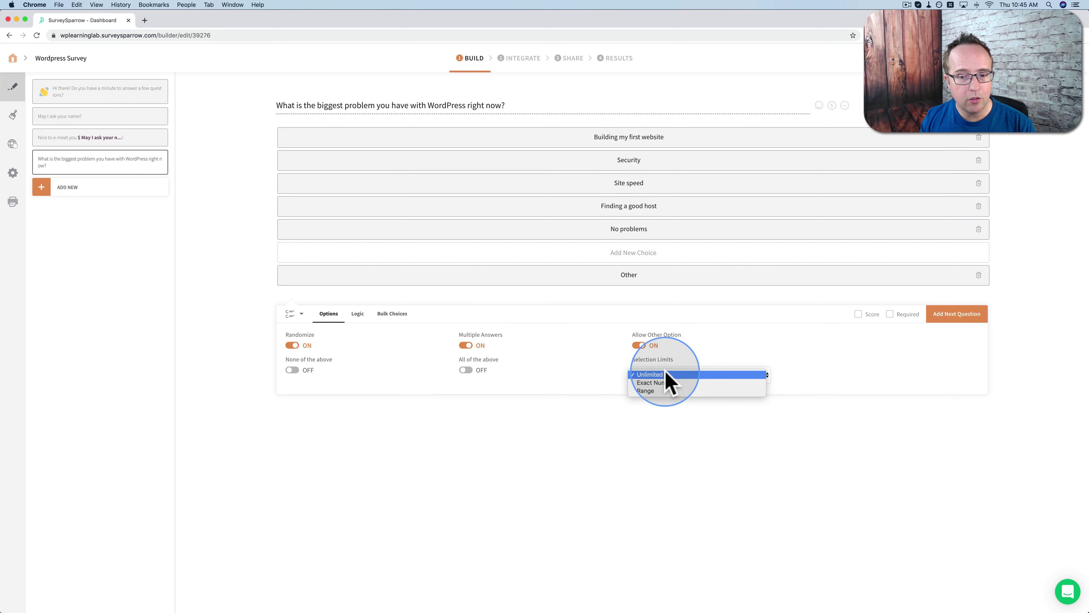
click(470, 347)
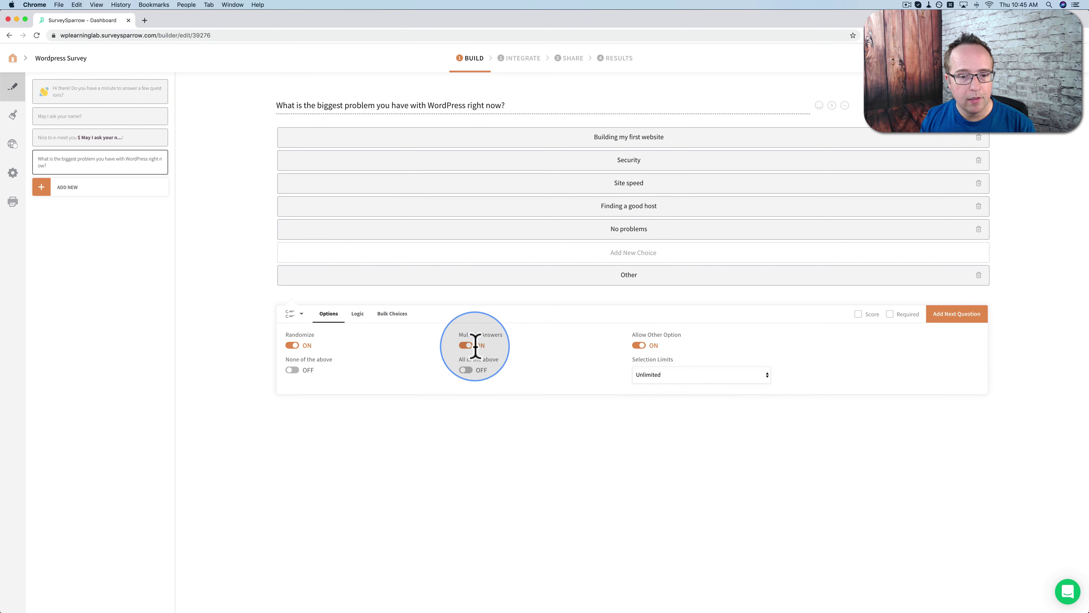
click(467, 346)
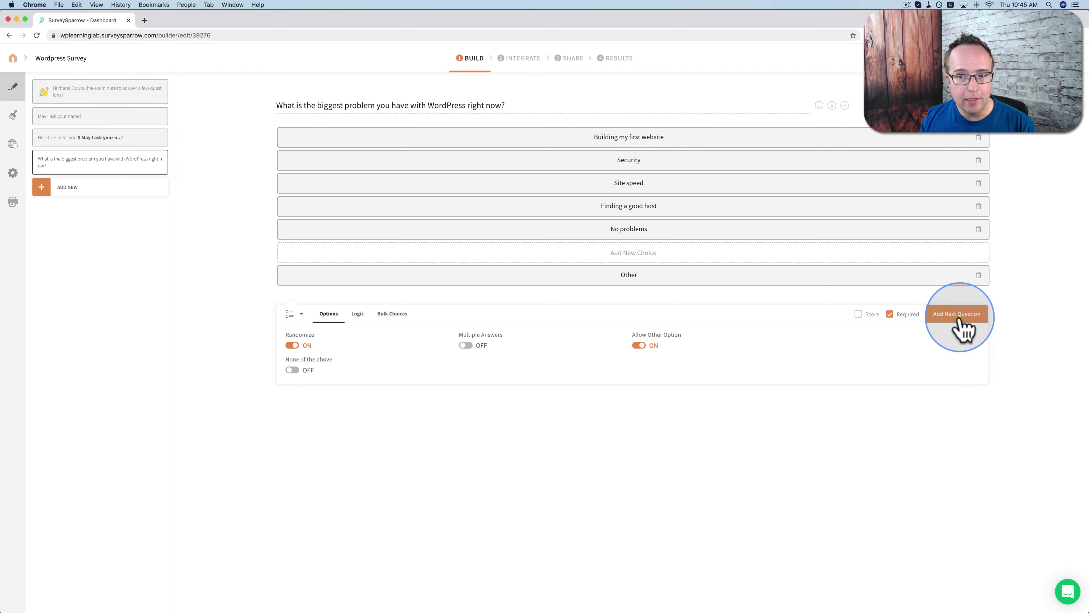
Add a pasted thank-you message step that shows the next question after 1 second
click(961, 323)
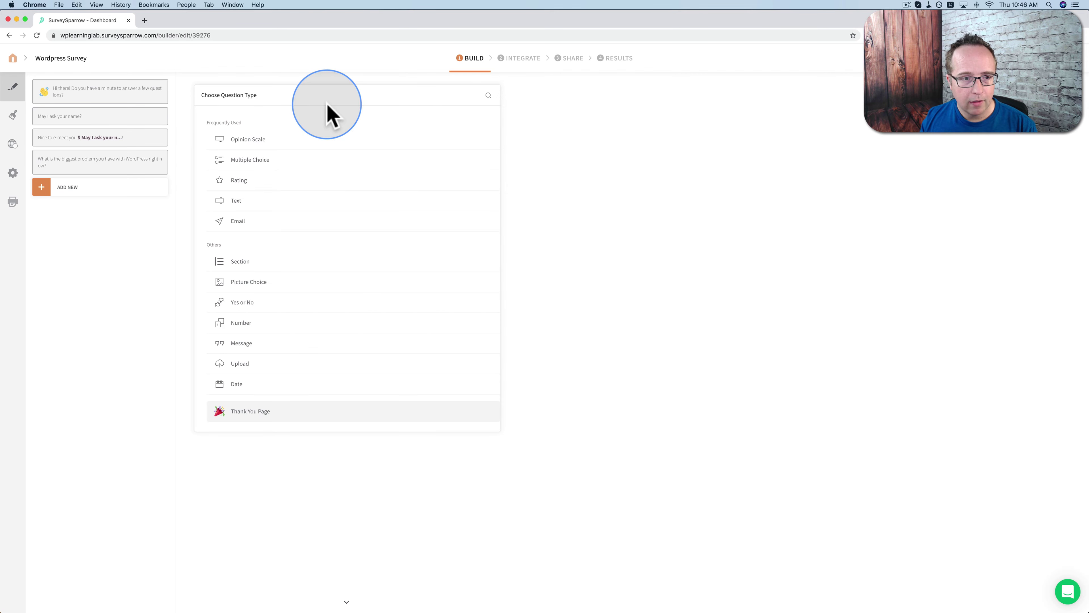
click(249, 346)
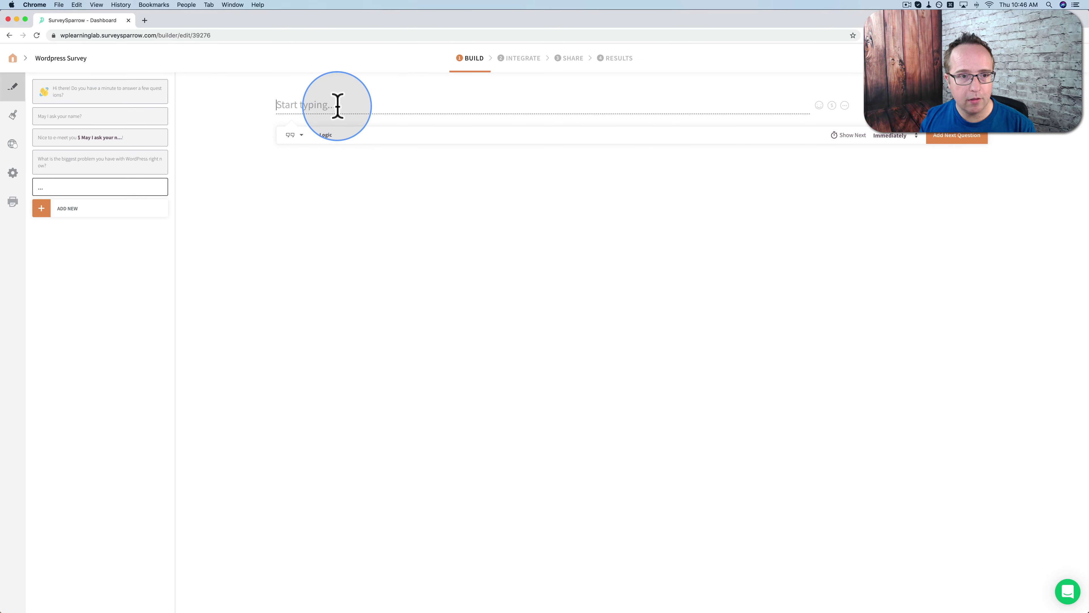
text(Thanks for letting me know! Your responses will help me make better content and tutorials for you.)
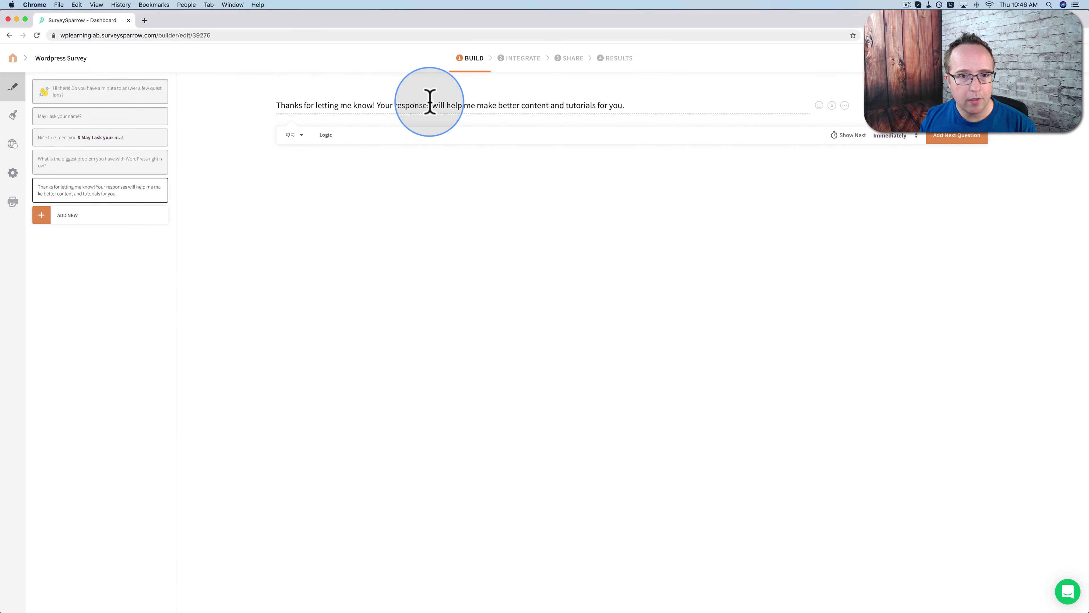
click(624, 106)
key(BackSpace)
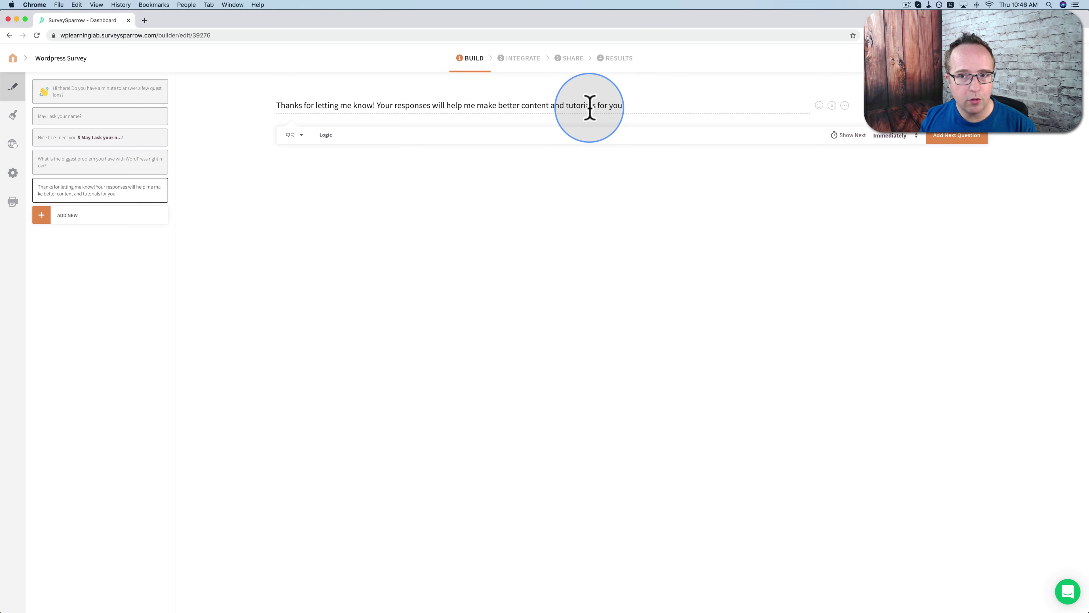
text(.)
click(916, 135)
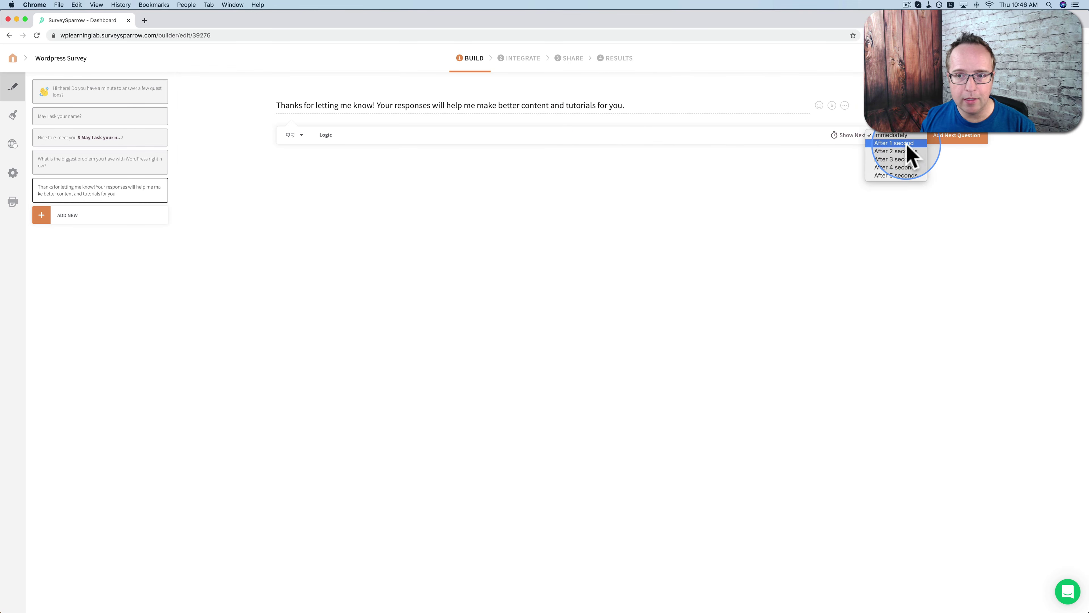
click(907, 144)
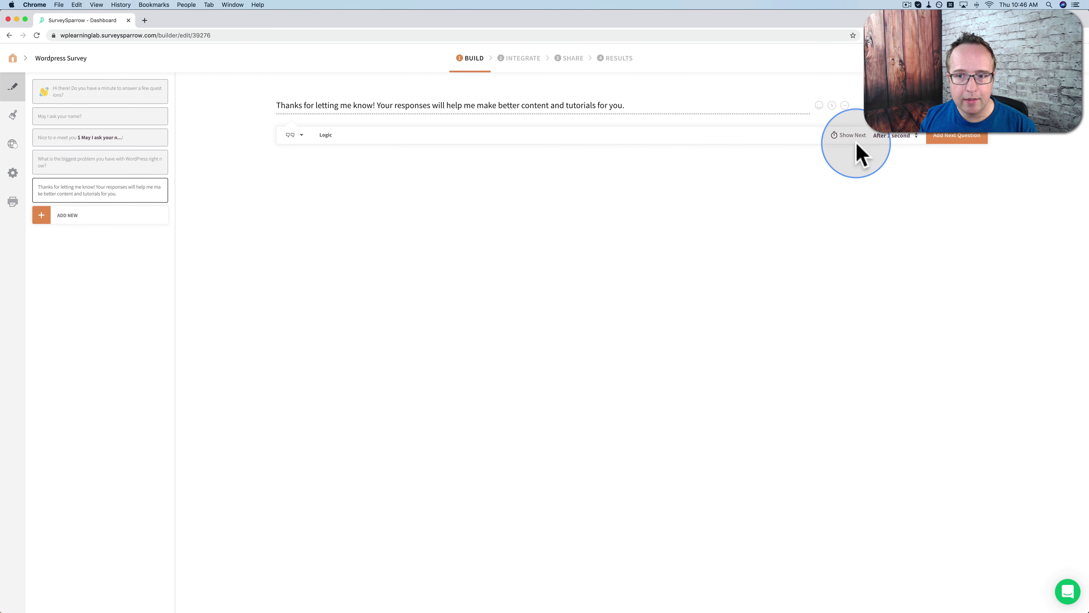
Add a multiple-choice question with the pasted page-builder wording
click(954, 137)
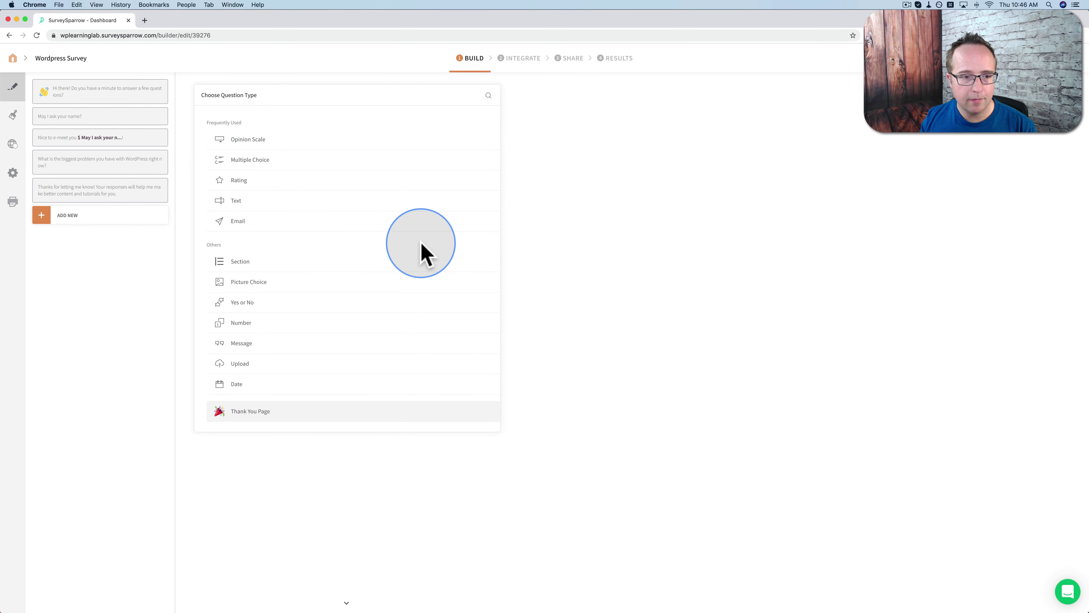
click(257, 171)
click(323, 105)
text(If you use a page builder, which one do you prefer?)
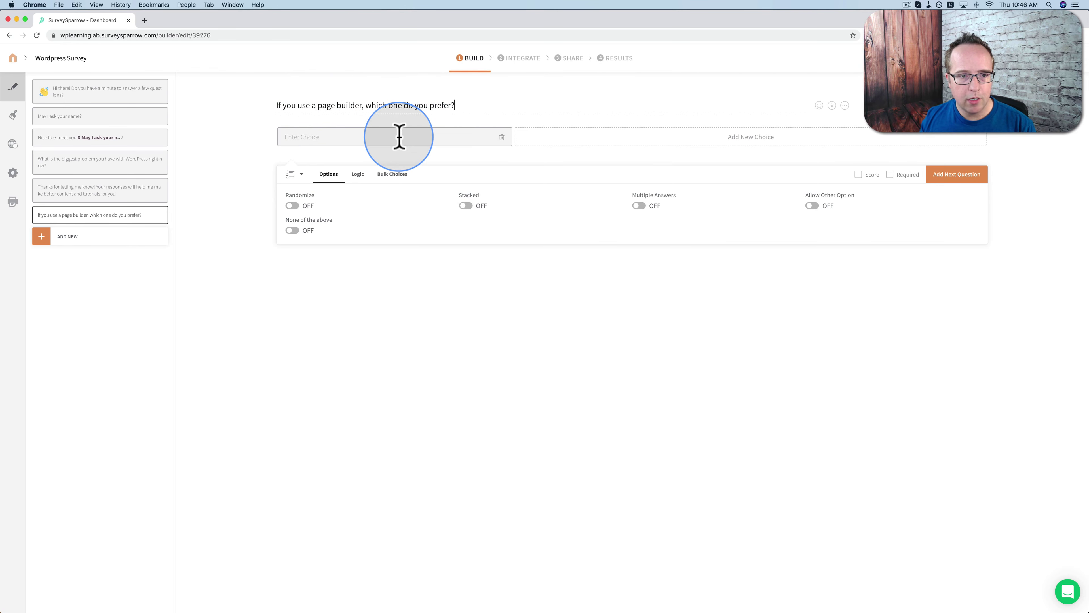
Enter choices Elementor, Divi, Brizy, Beaver Builder and Oxygen
text(Eleemnt)
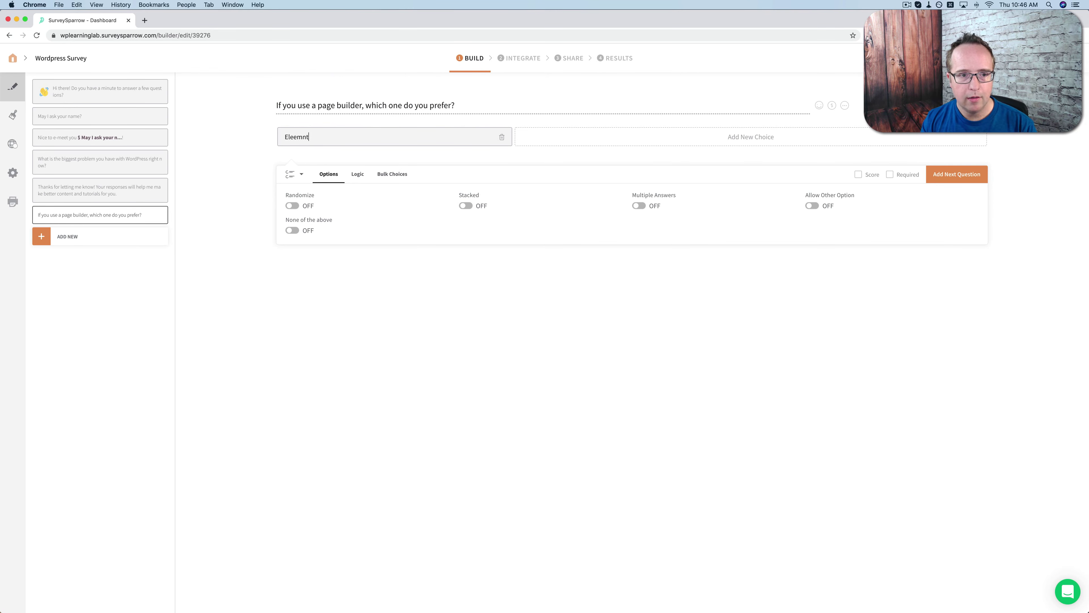
key(BackSpace)
key(BackSpace)
key(BackSpace)
key(BackSpace)
text(mentor)
key(Return)
text(Divi)
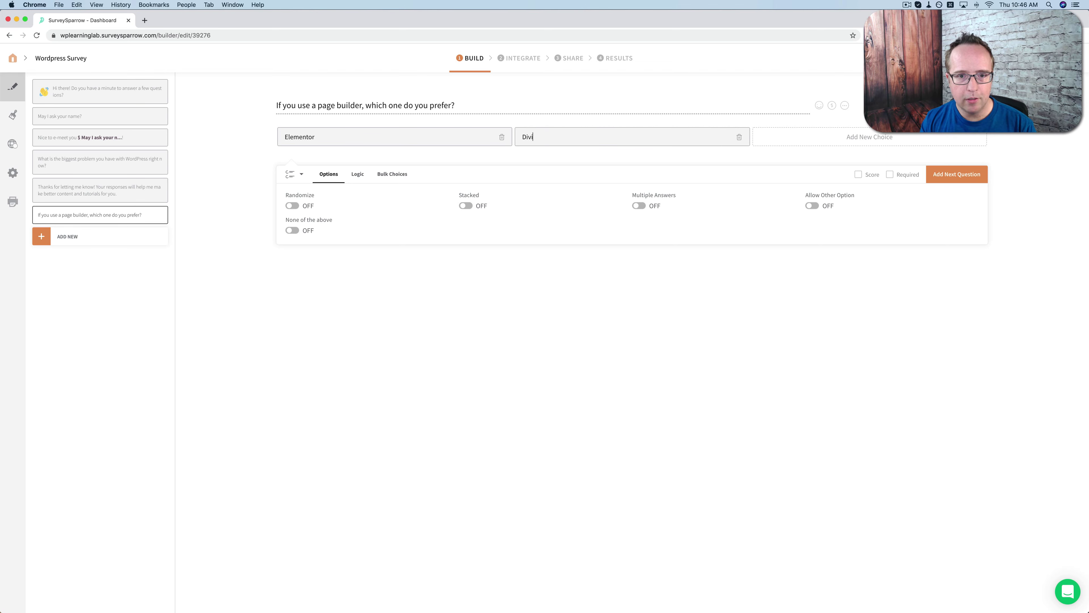
key(Return)
text(Bri)
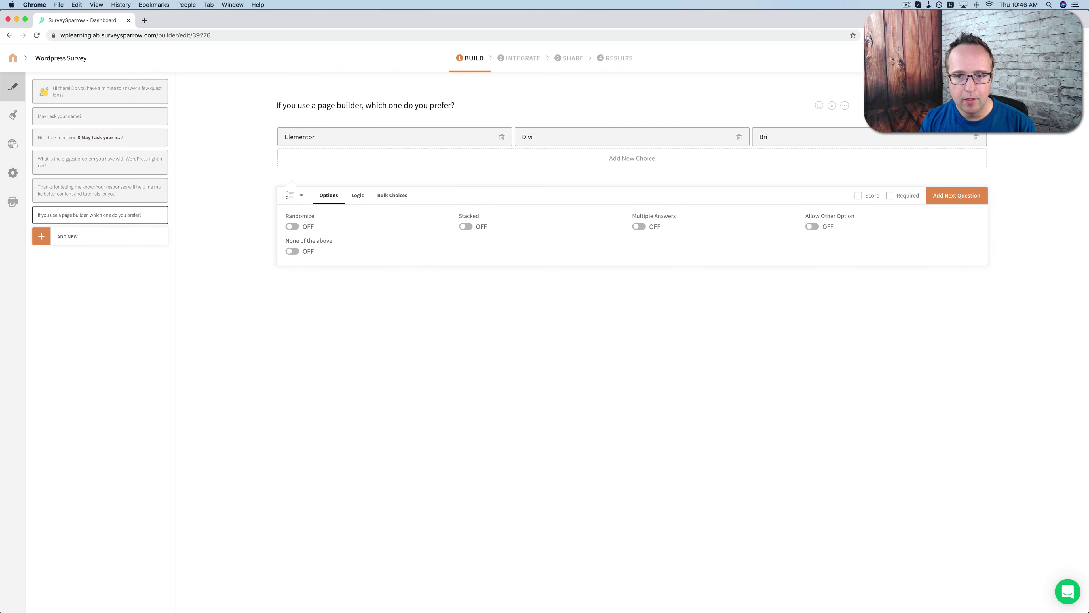
text(zy)
key(Return)
text(Beaver Builder)
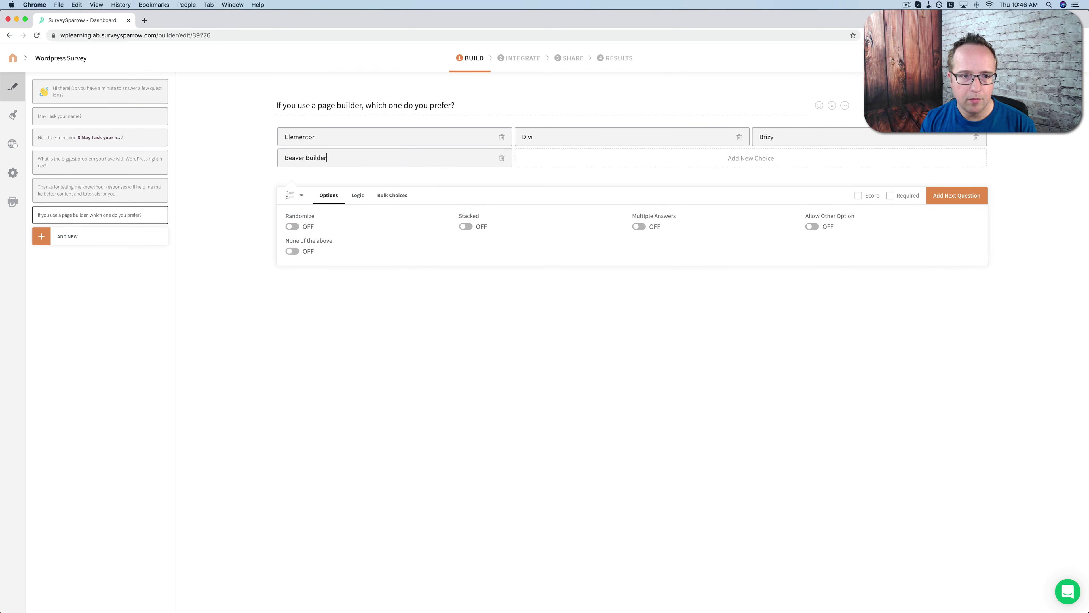
key(Return)
text(Oxygen)
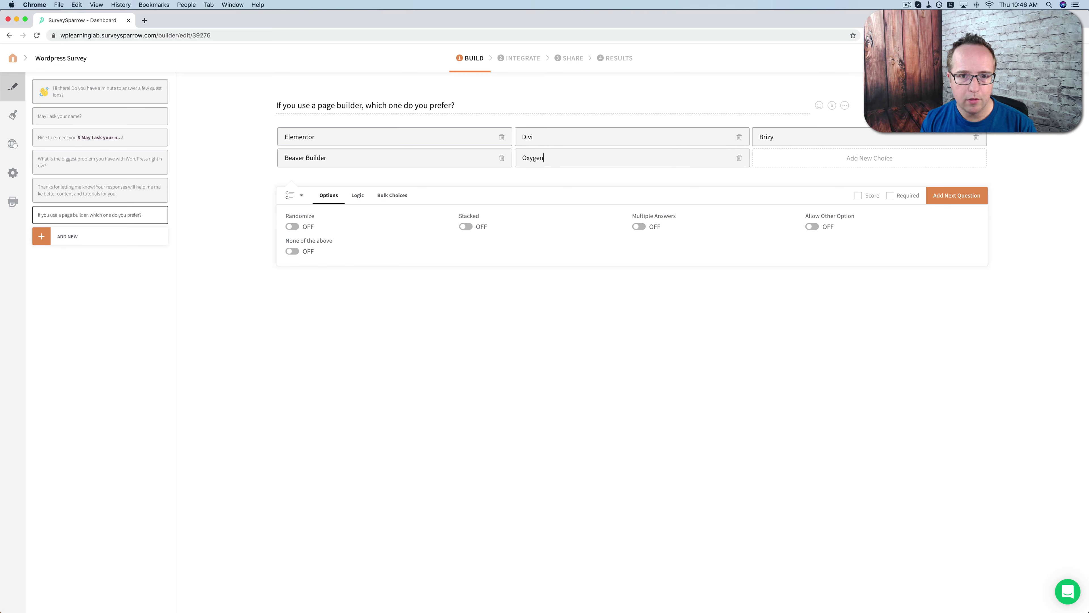
key(Return)
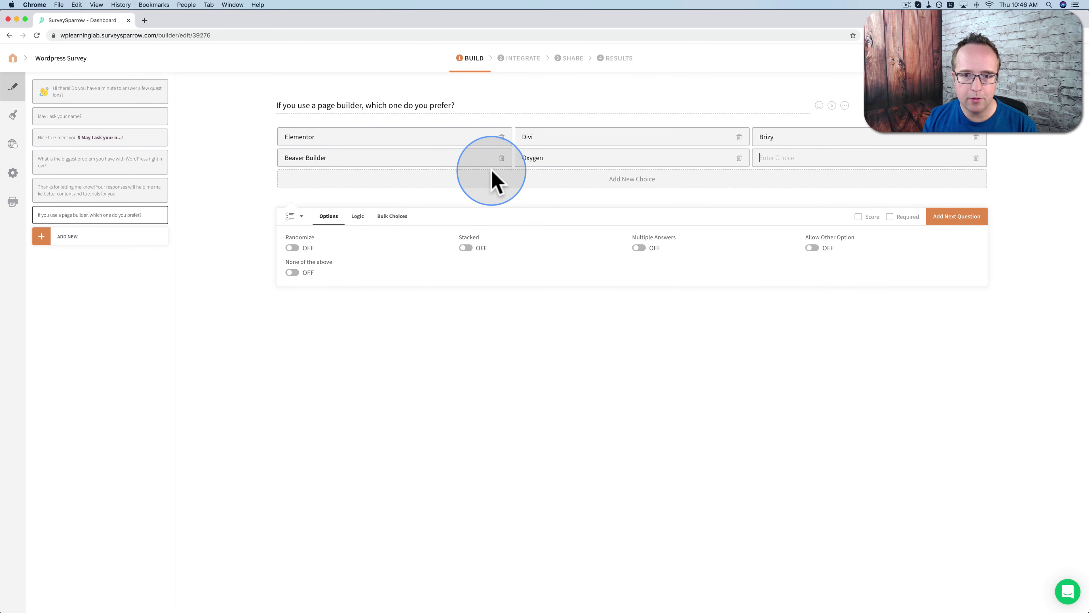
Enable the Other answer, delete the empty choice, and keep the grid layout
click(811, 250)
click(976, 158)
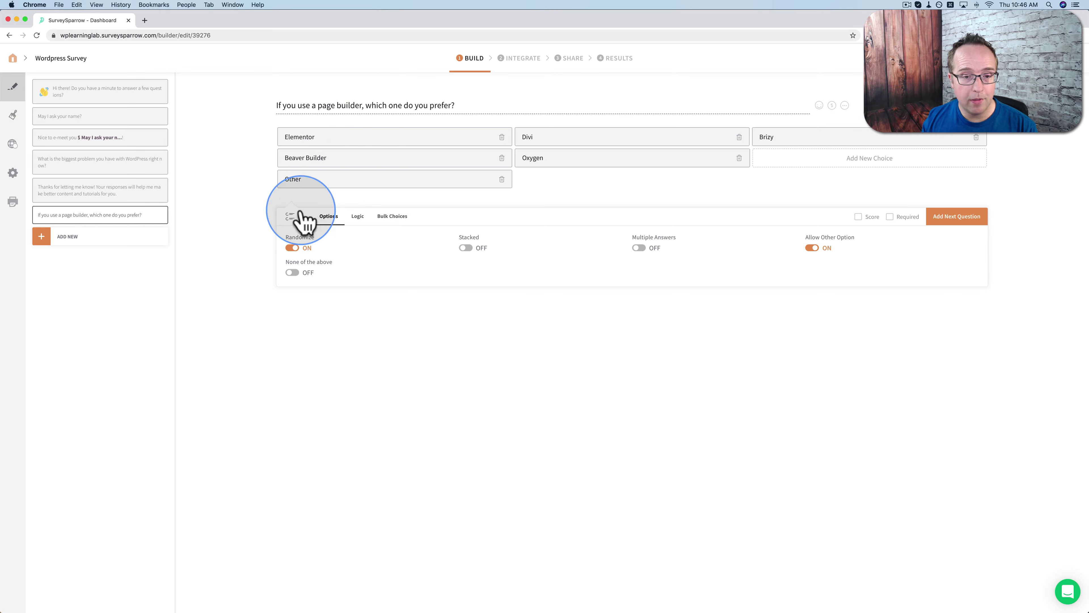
click(466, 248)
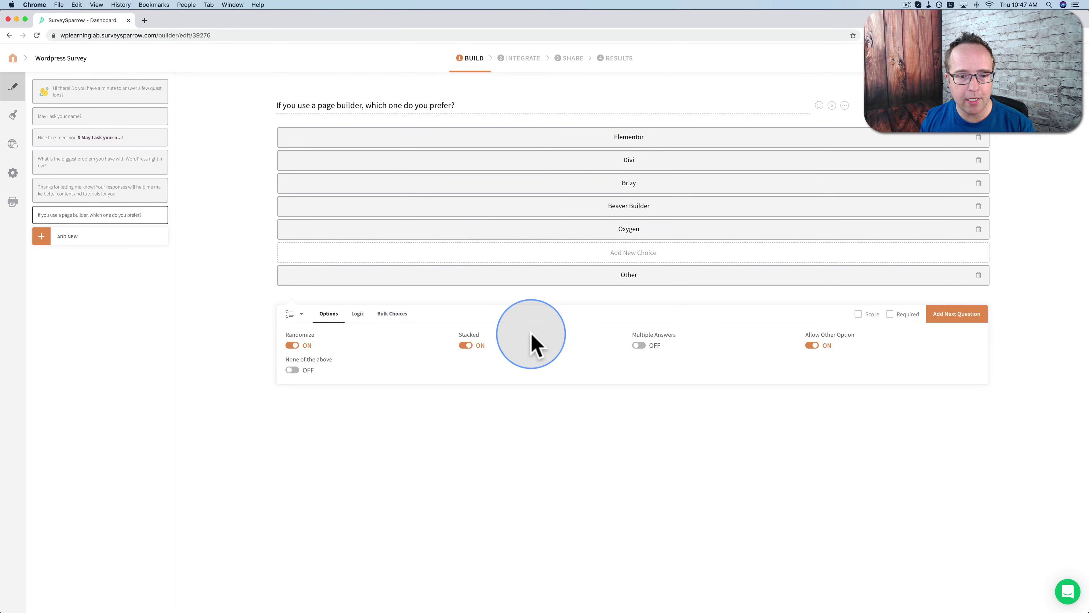
click(466, 345)
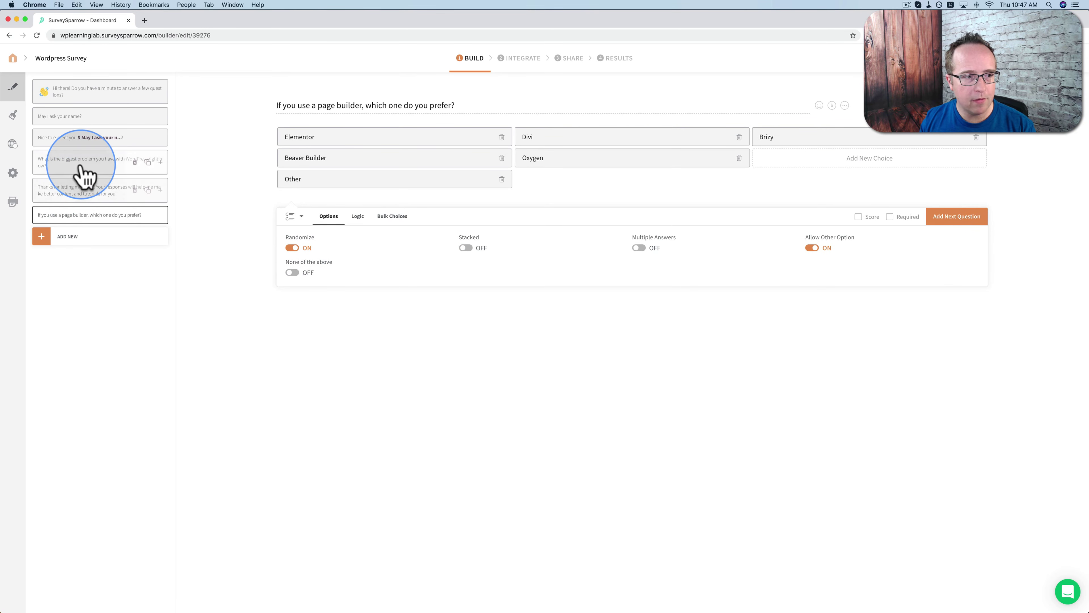
Leave the biggest-problem question's first choice unchanged and mark the page-builder question required
click(105, 169)
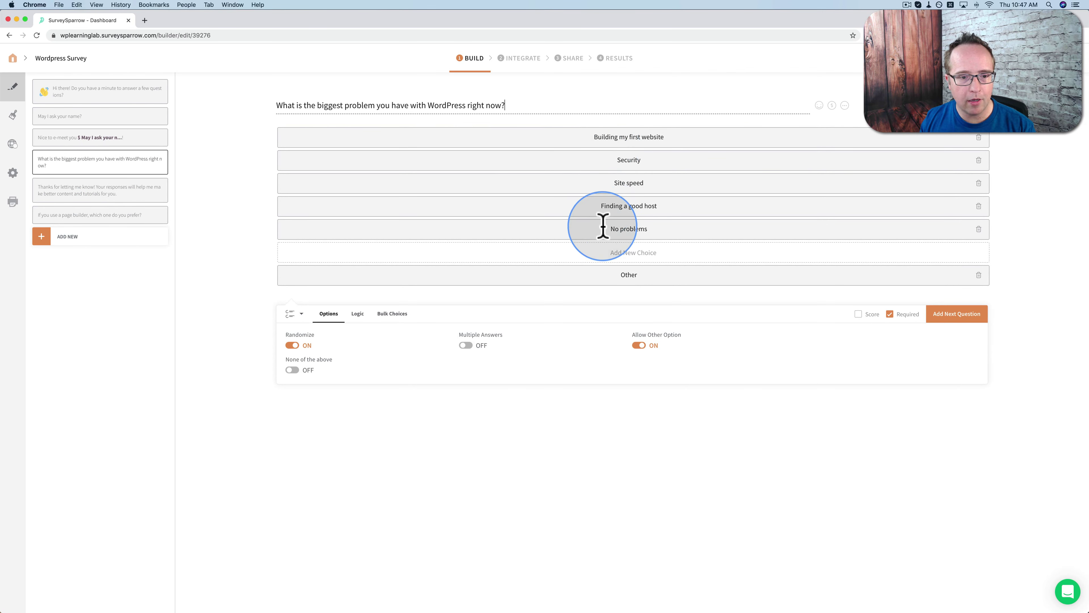
click(650, 137)
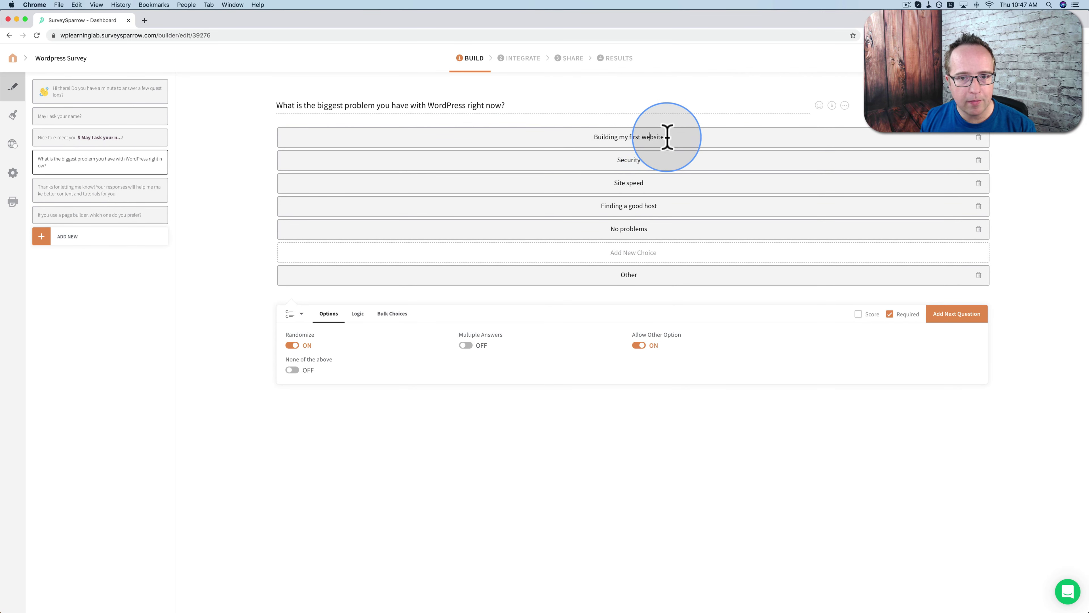
drag(668, 138, 624, 137)
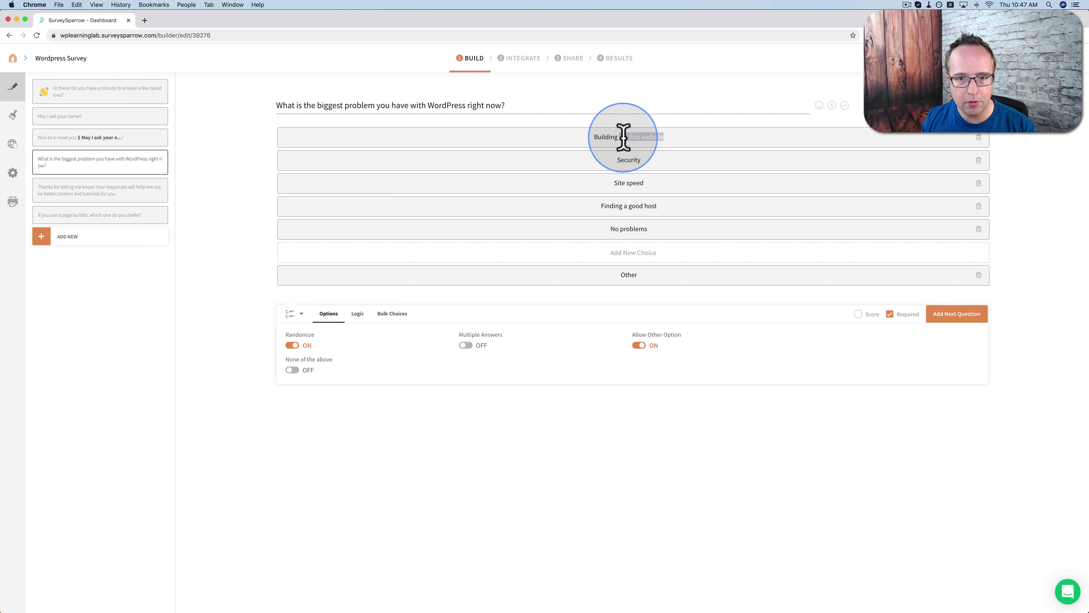
key(BackSpace)
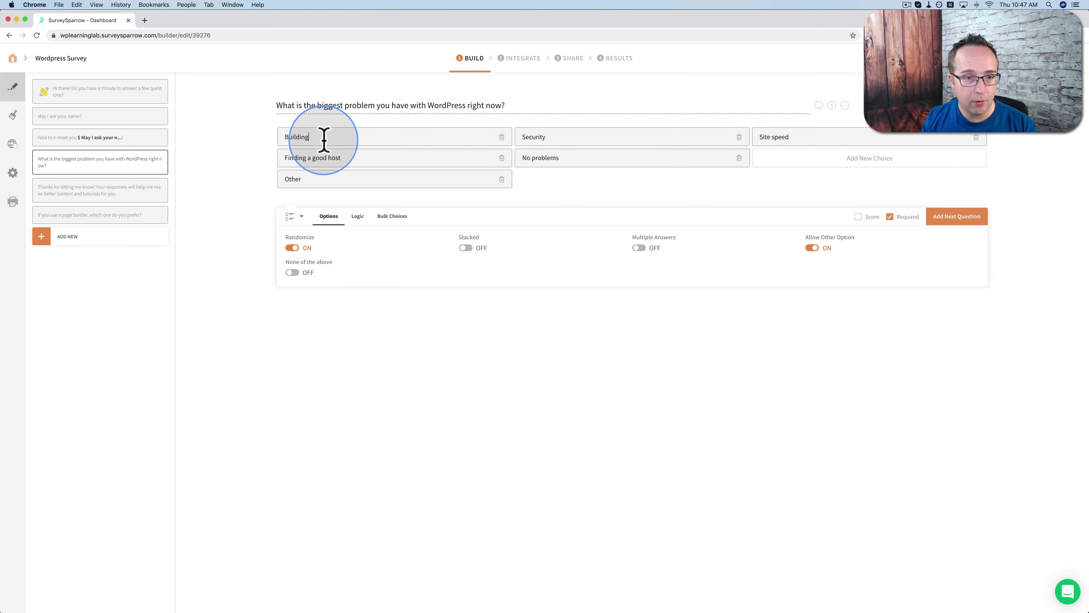
key(super+z)
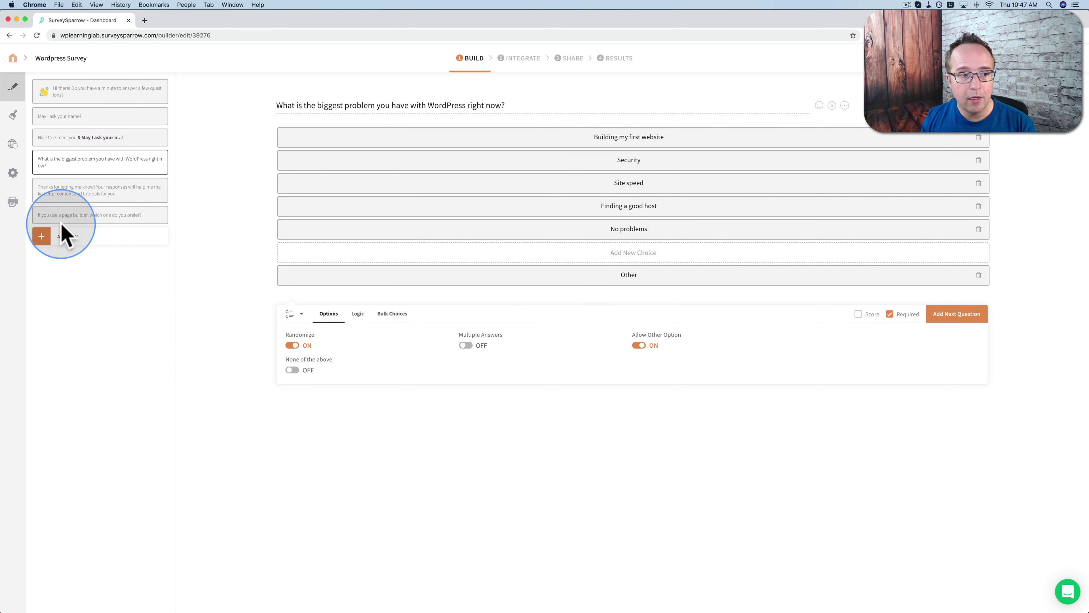
click(89, 214)
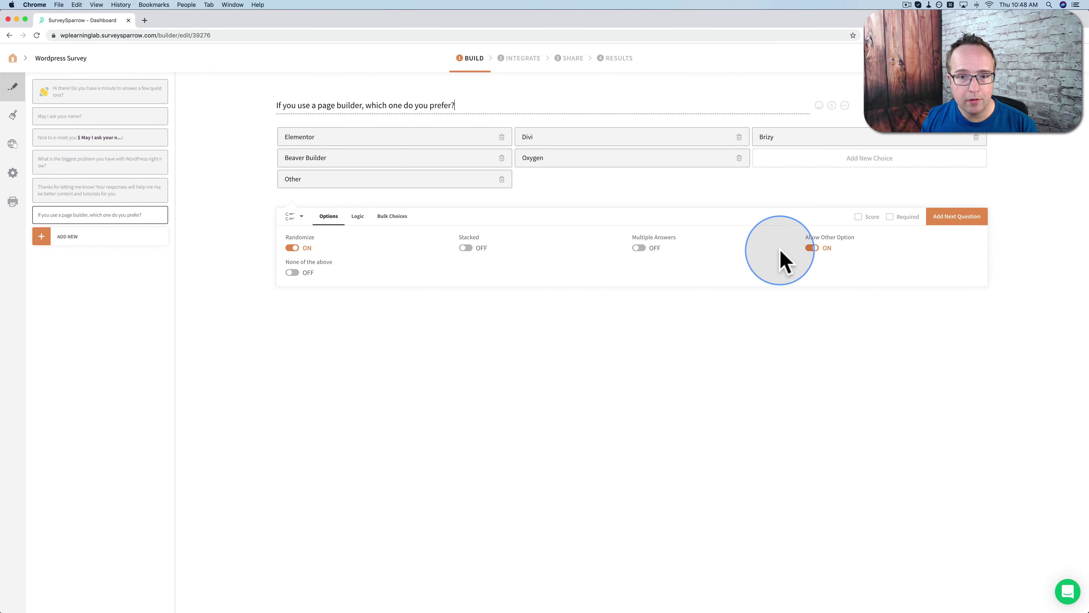
click(891, 216)
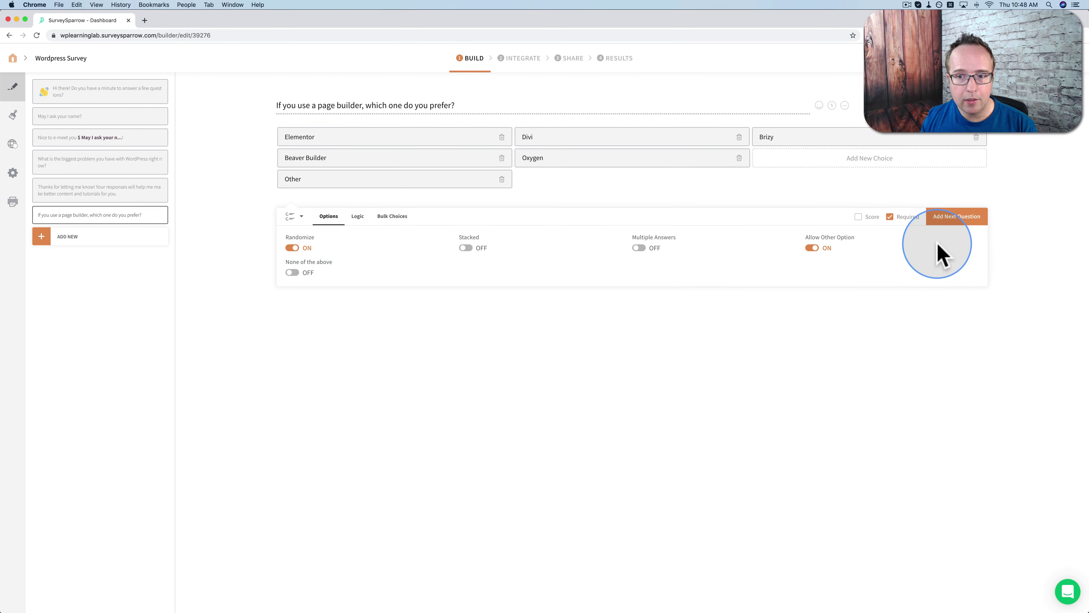
Add a multiple-choice question with the pasted 'Great! We're almost done' office-hours wording
click(957, 217)
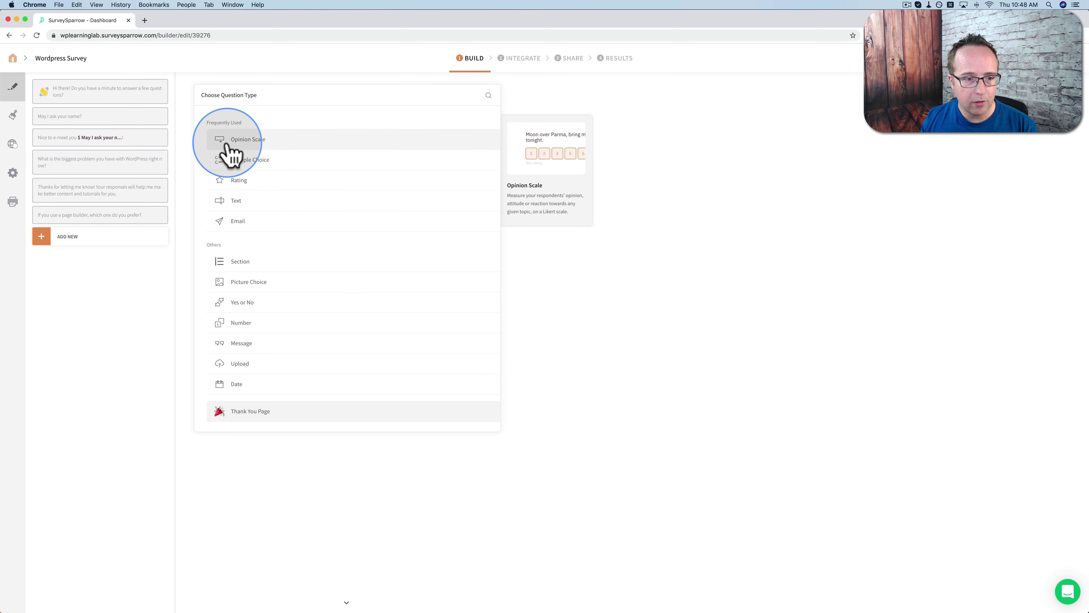
click(262, 161)
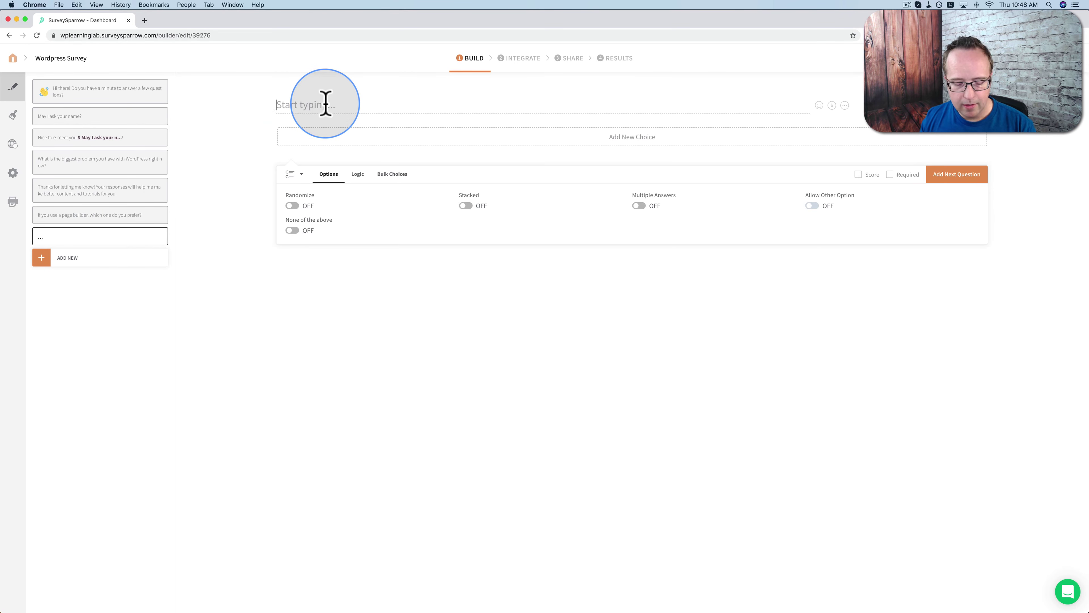
text(Great! We're almost done :) Would you find it useful if I held weekly office hours where I teach something live and you can log on and ask questions about the days topic or anything WordPress-related and I'll answer your questions on the call?  Or if there isn't enough time on the call to answer all the questions, I'll answer them via email after the call.)
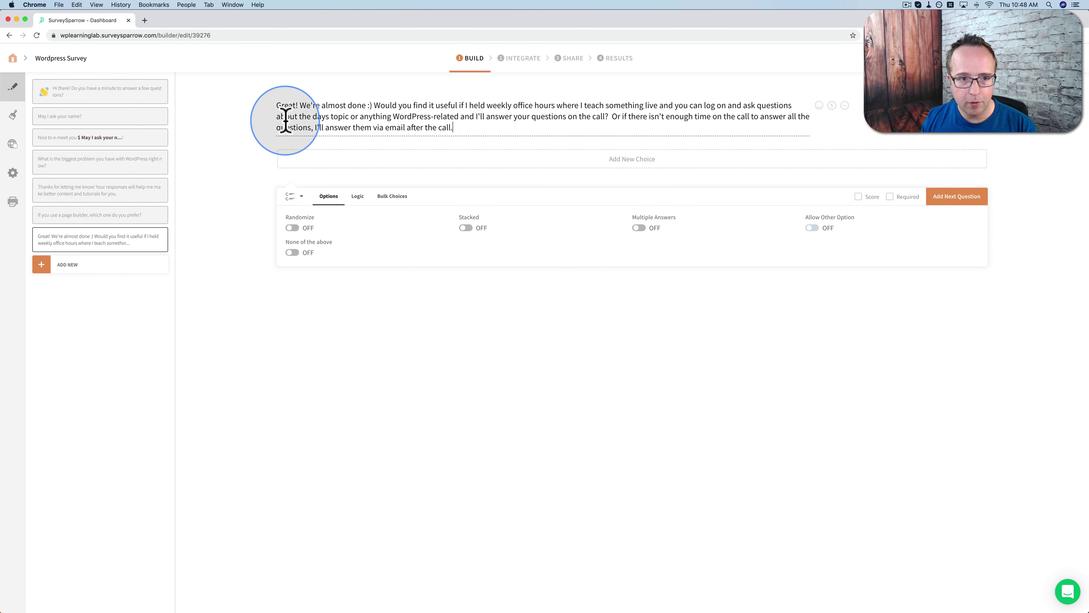
drag(275, 103, 373, 104)
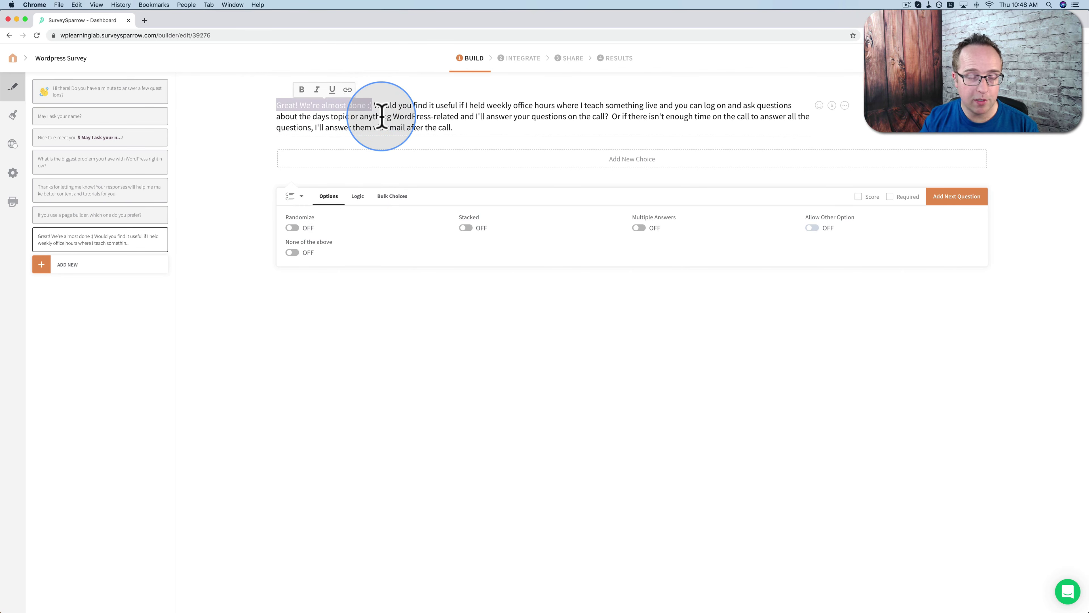
click(404, 127)
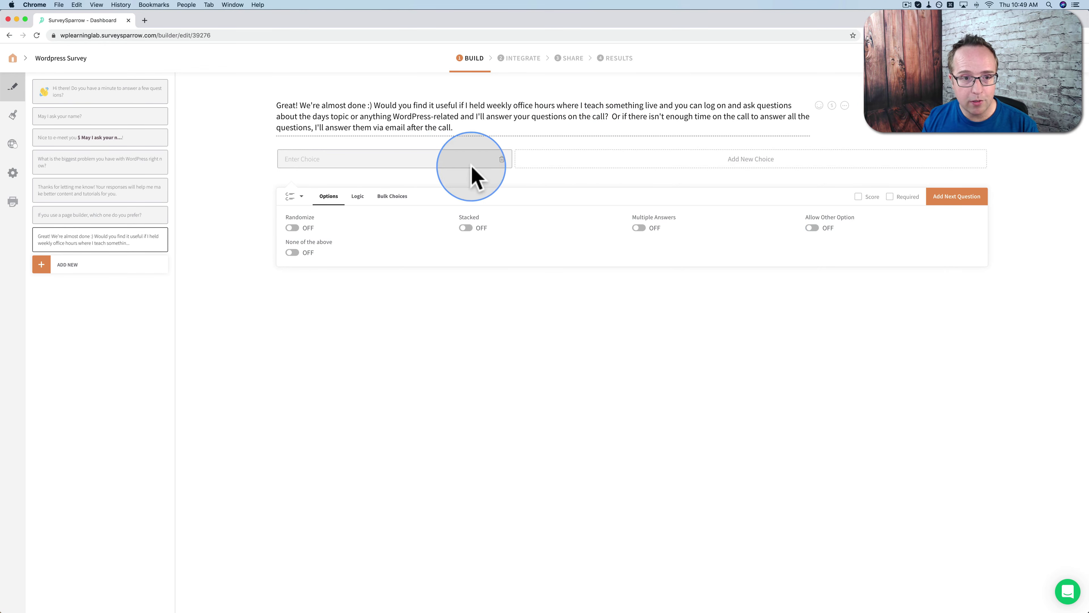
Give it the choices 'Yes, that would be useful!' and 'No, that's not for me.'
text(Yes, that would b)
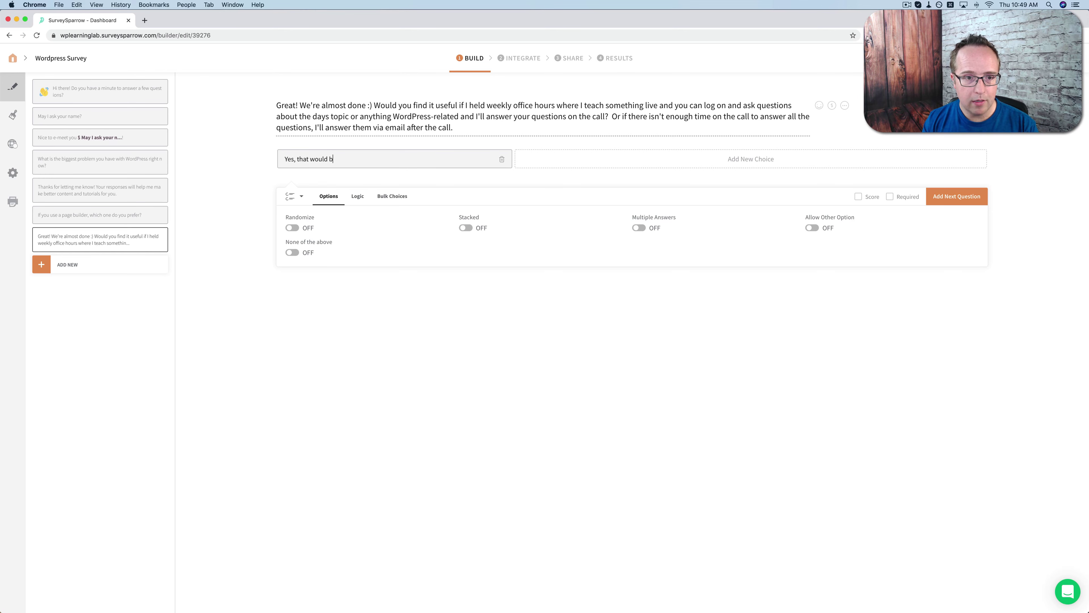
text(e useful!)
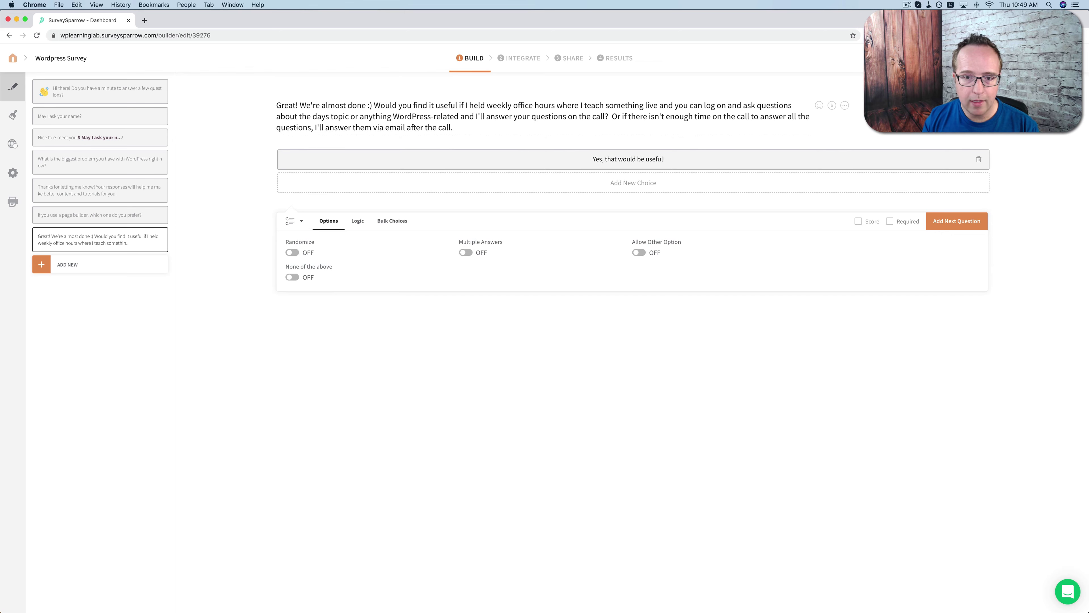
click(461, 185)
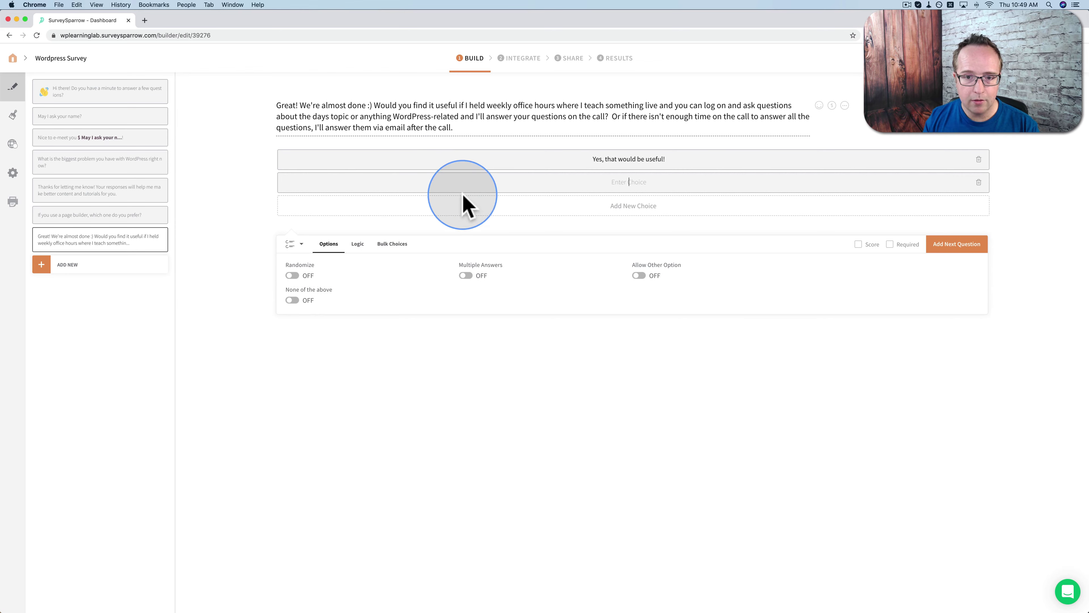
text(No, that's not for me.)
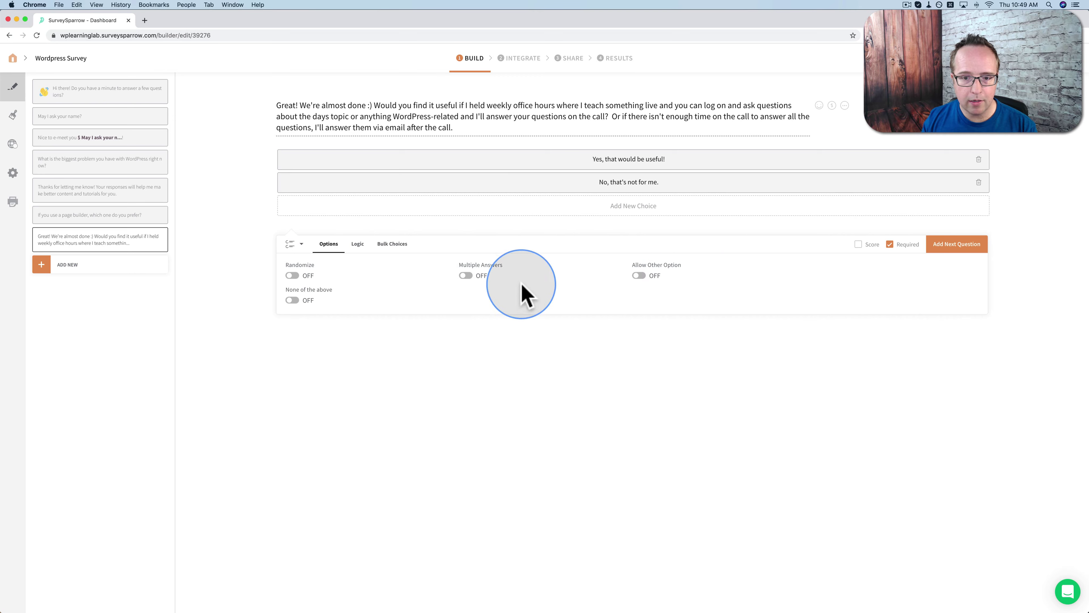
click(957, 251)
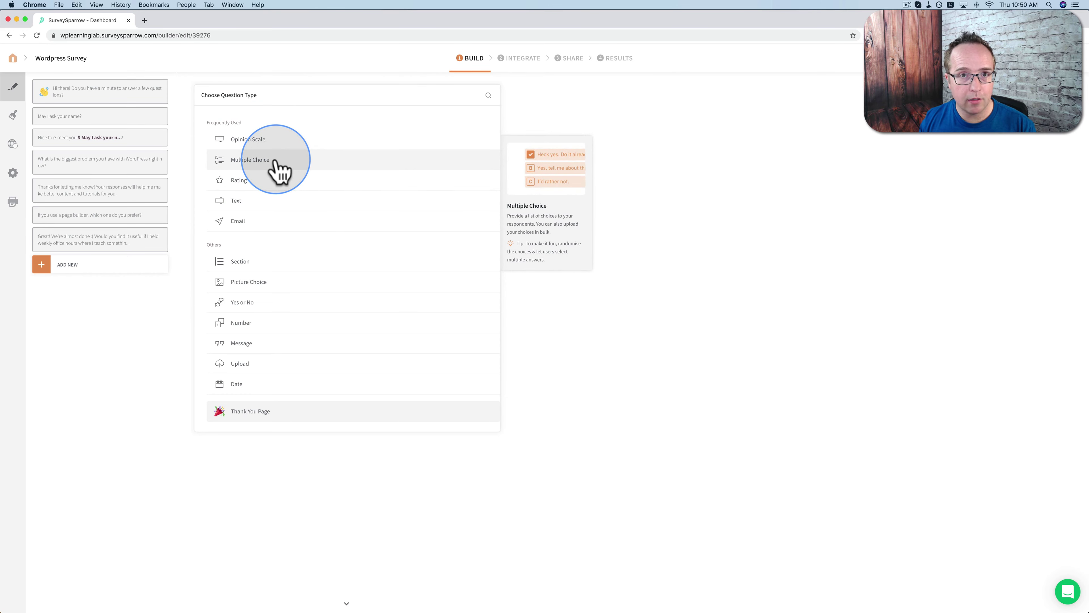
Add a multiple-choice question with the pasted monthly-fee wording
click(118, 246)
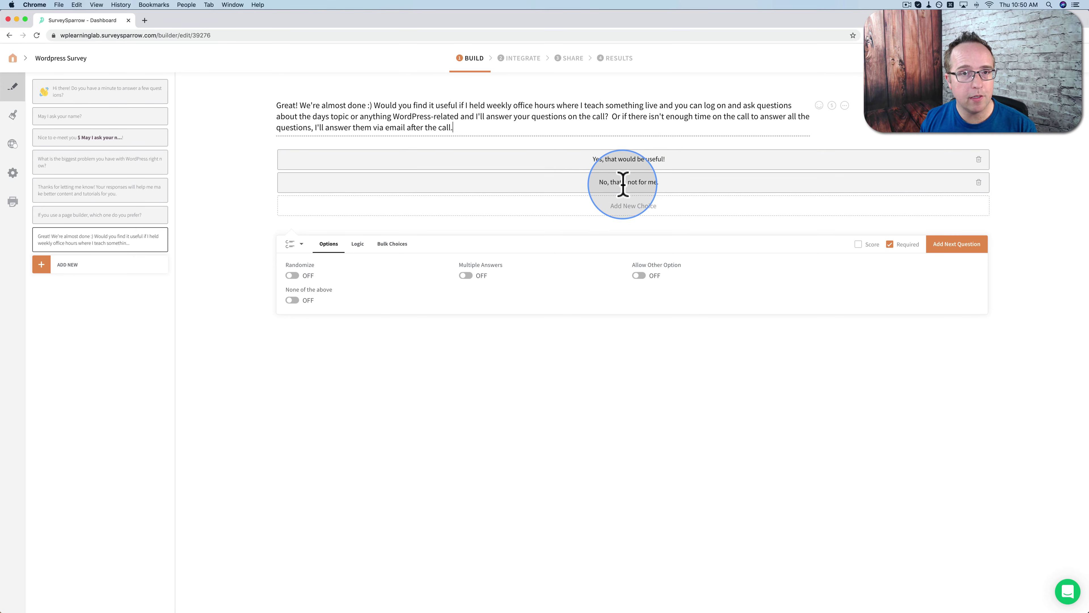
click(93, 266)
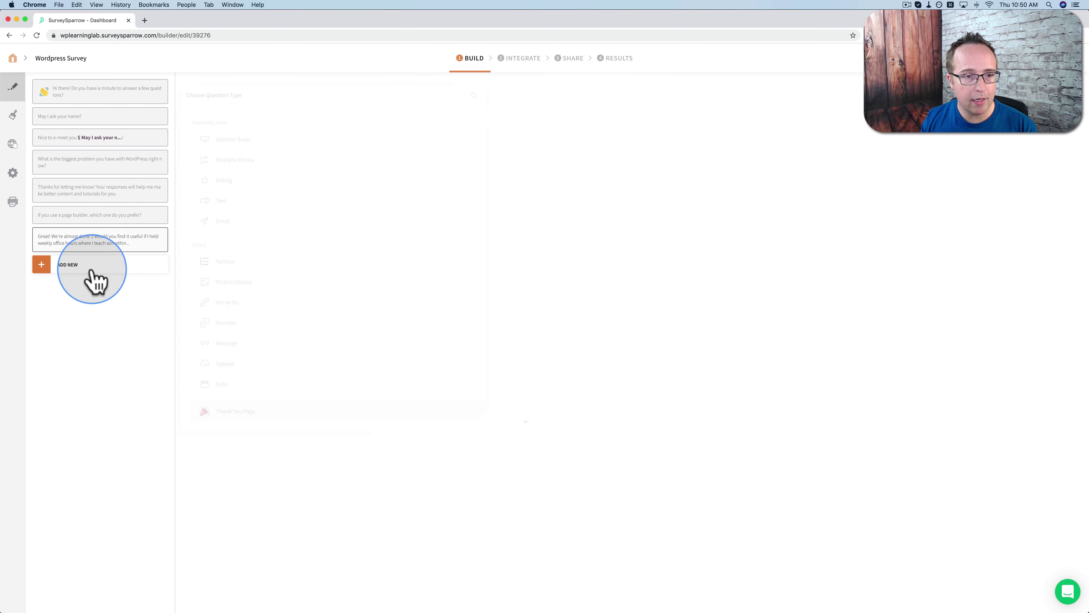
click(240, 160)
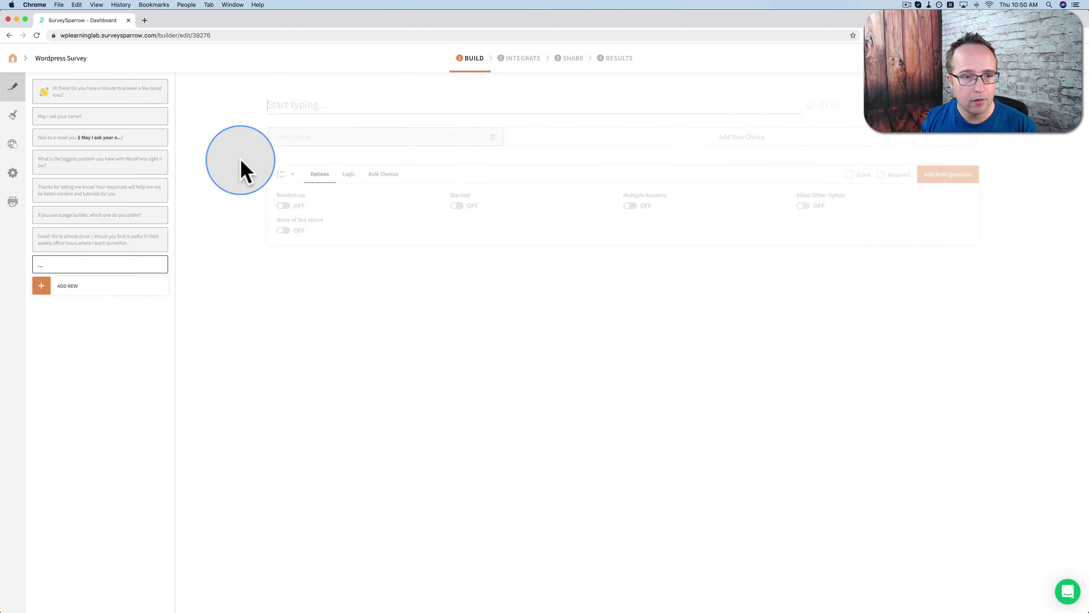
click(338, 107)
text(Cool! If there was a monthly fee associated with getting all your WordPress questions answered live or via email, what would that be worth to you?)
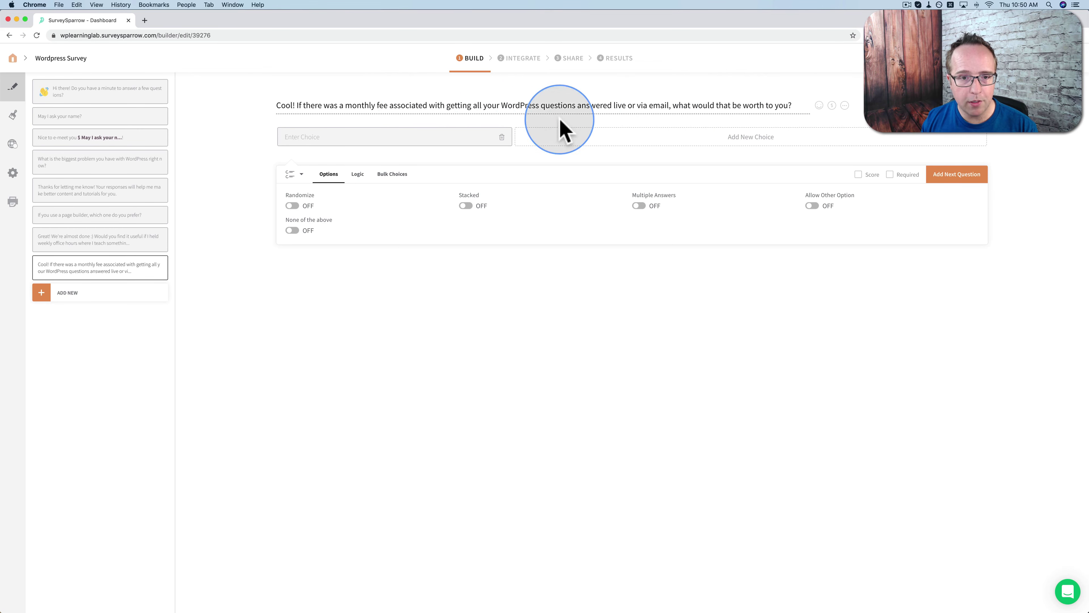
Create five answer choices, each reading $10/month
click(455, 137)
text($10/month)
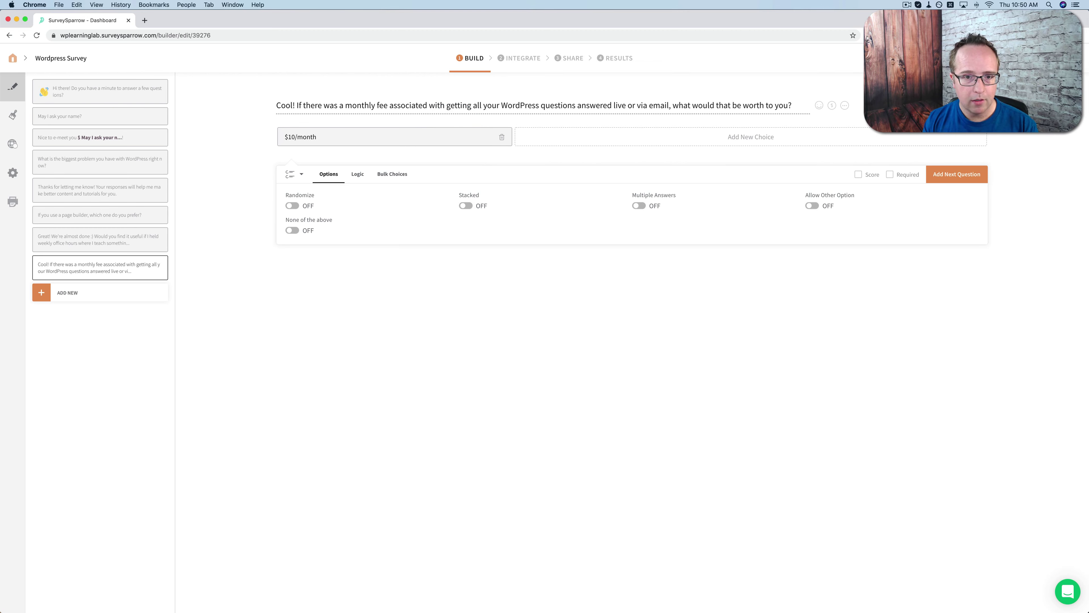
key(Return)
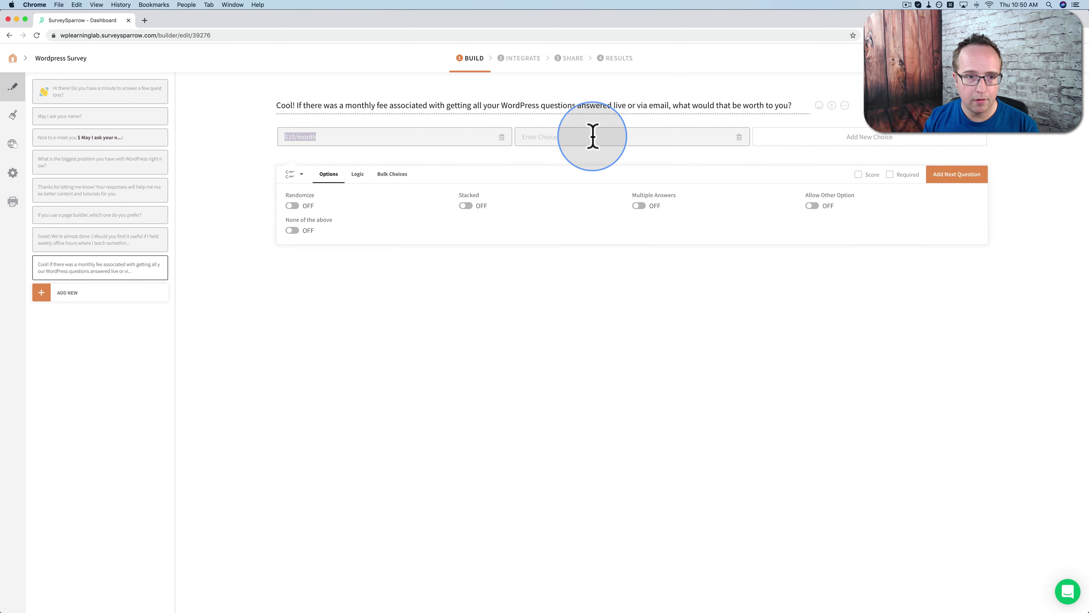
text($10/month)
click(764, 142)
text($10/month)
click(503, 165)
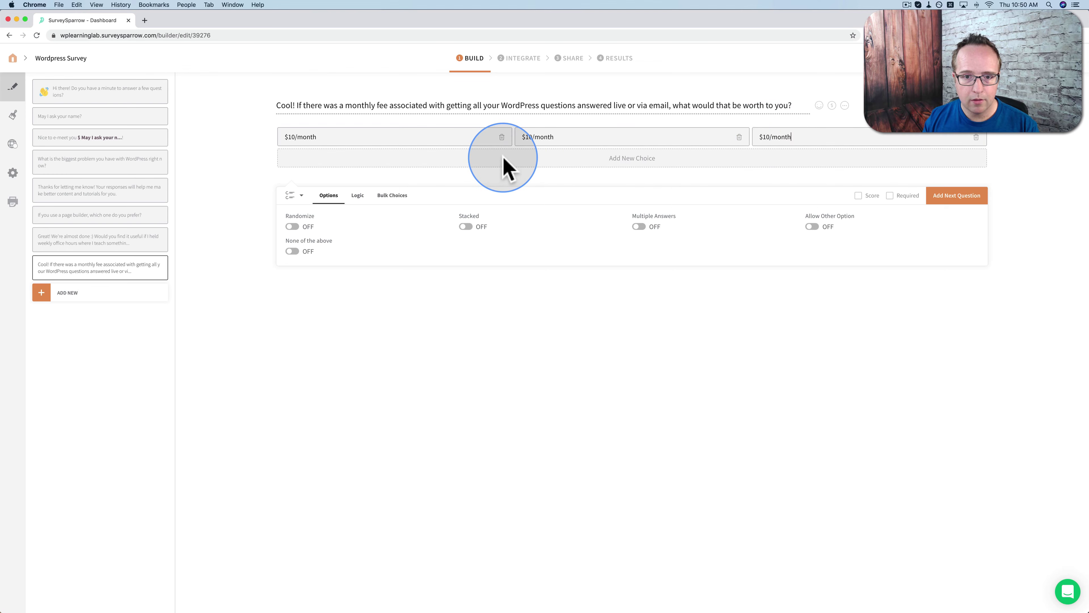
text($10/month)
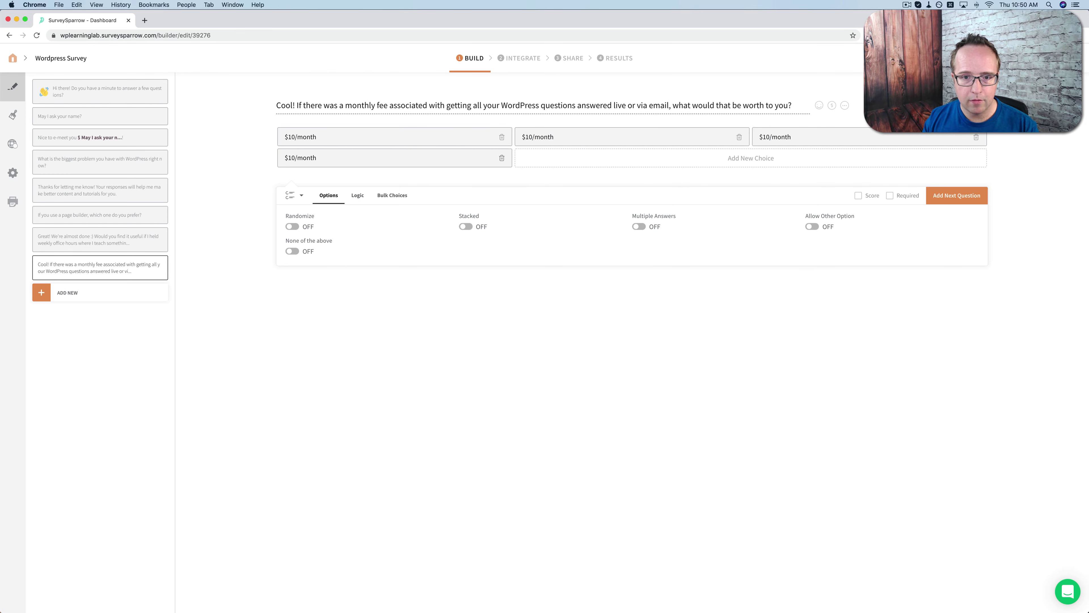
key(Return)
text($10/month)
Change choices two to five to $20, $30, $40, $50/month and make the question required
click(527, 137)
key(BackSpace)
text(2)
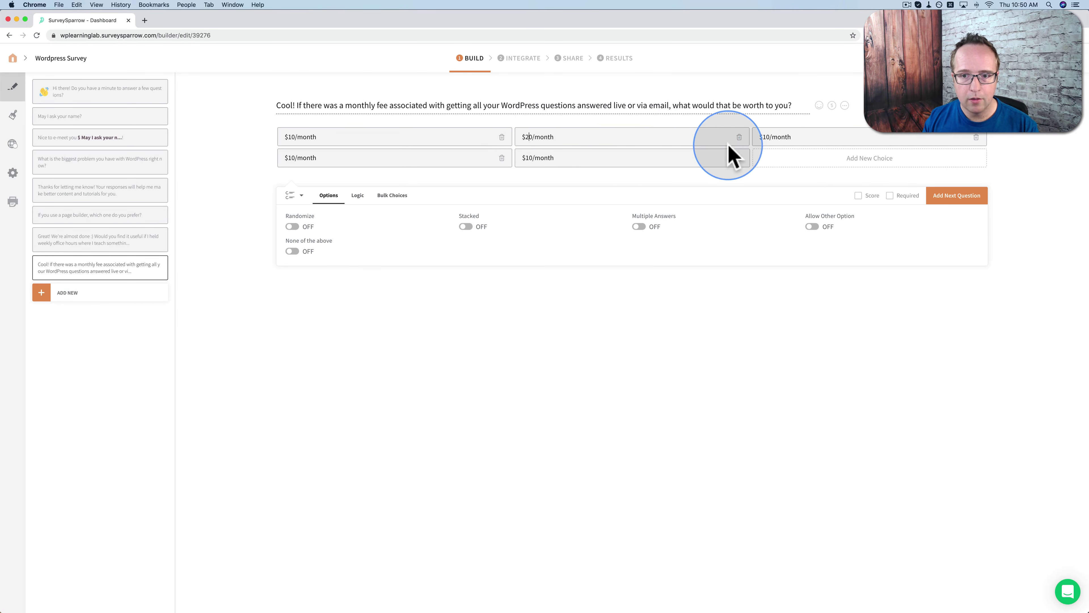
click(763, 138)
key(BackSpace)
text(3)
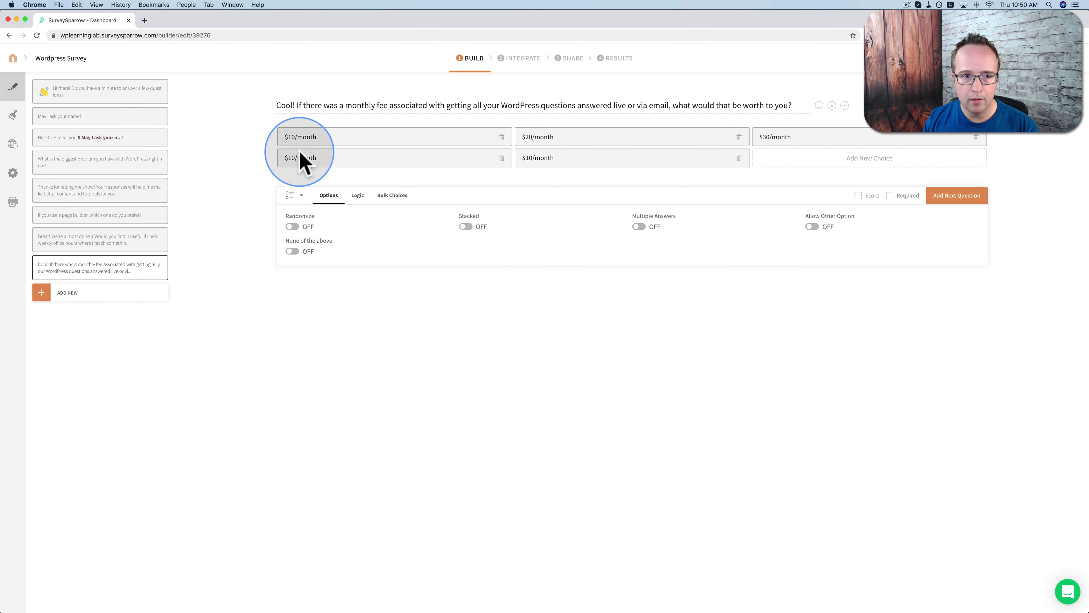
click(293, 158)
key(BackSpace)
text(4)
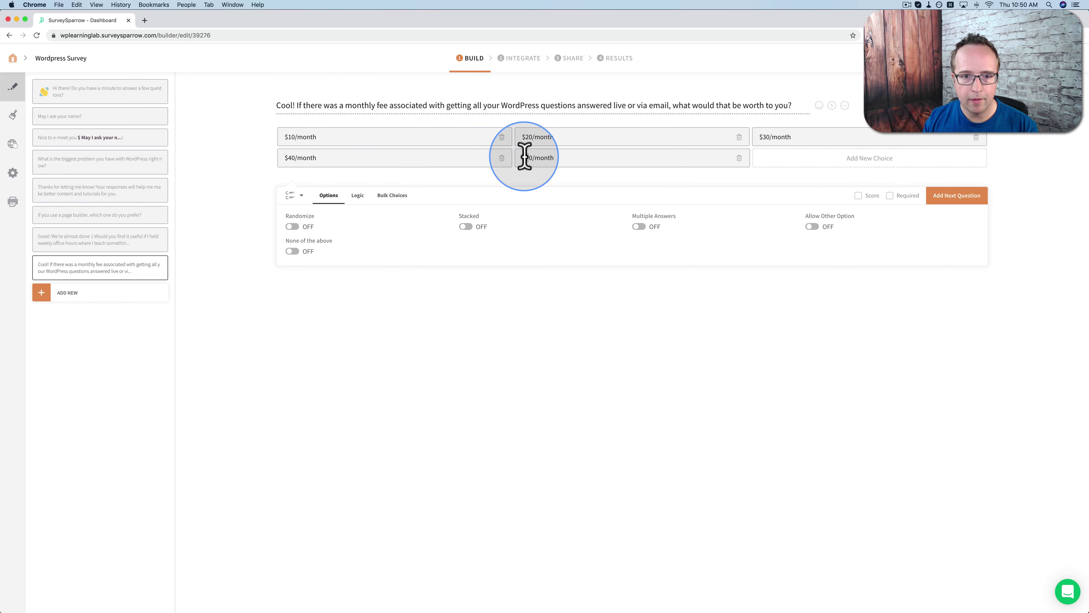
click(524, 158)
key(BackSpace)
text(5)
click(890, 195)
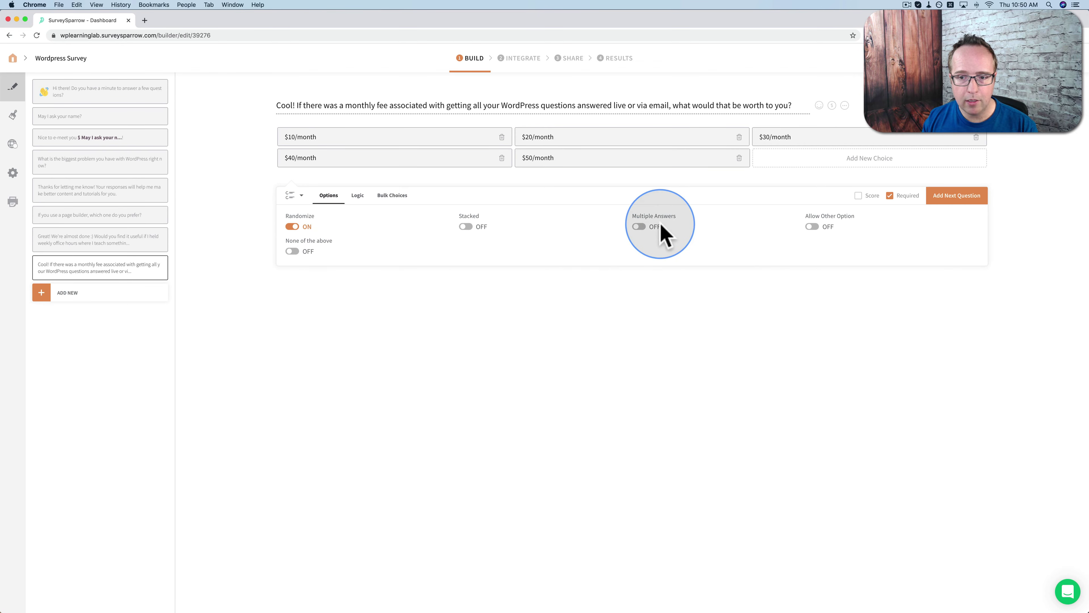
Enable the Other answer and display the question only when Q4 is 'Yes, that would be useful!'
click(811, 227)
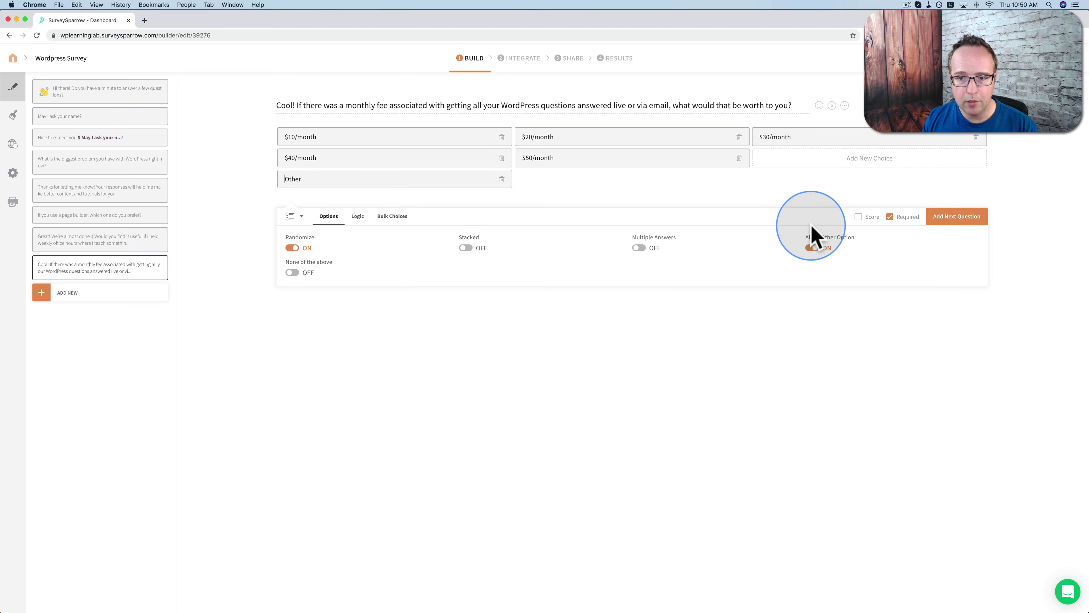
click(358, 216)
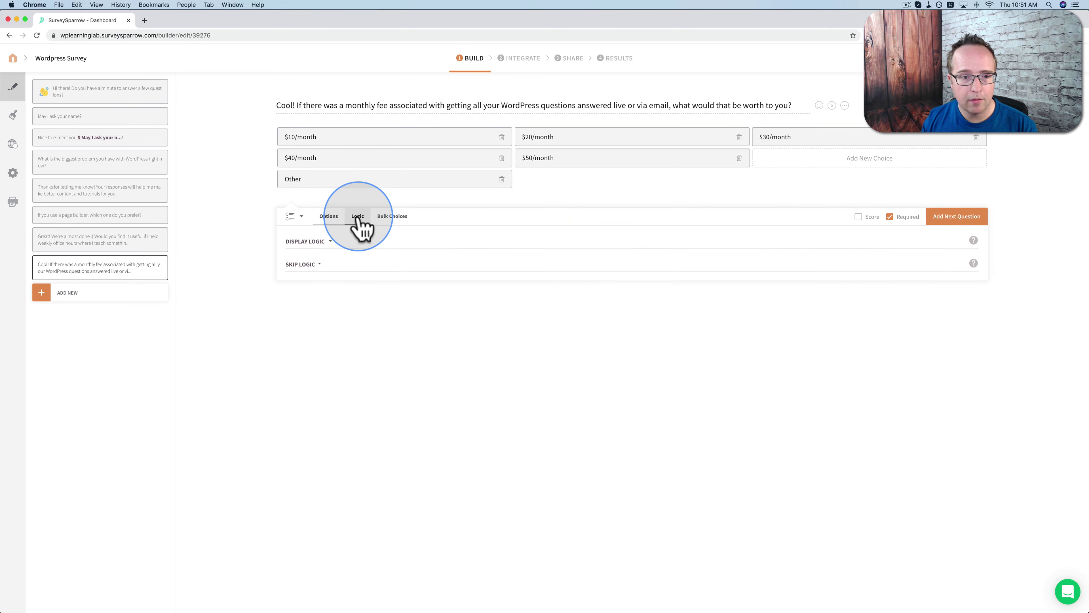
click(328, 242)
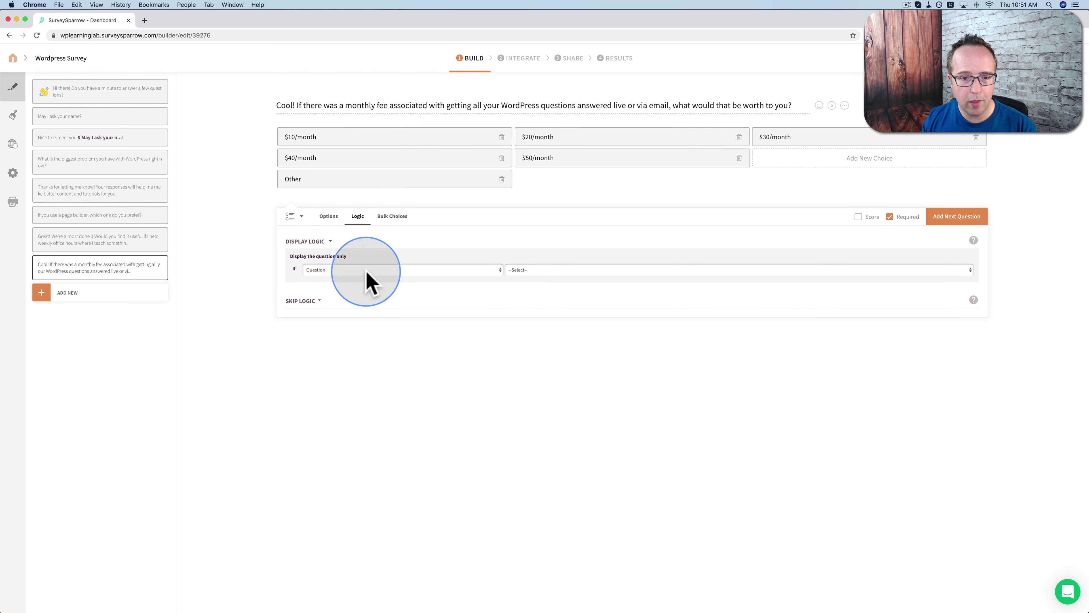
click(494, 271)
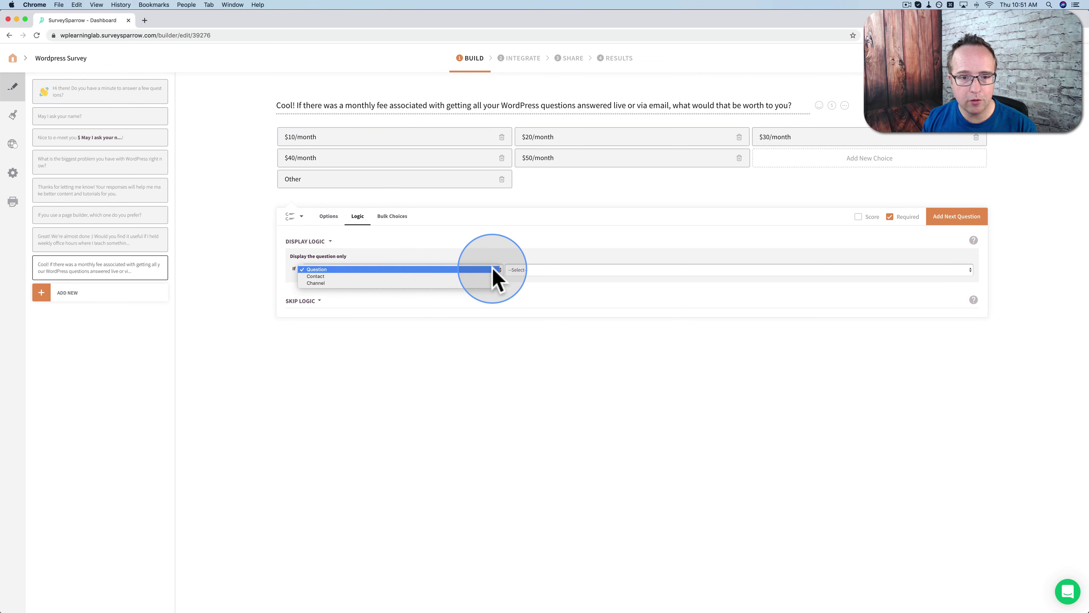
click(326, 269)
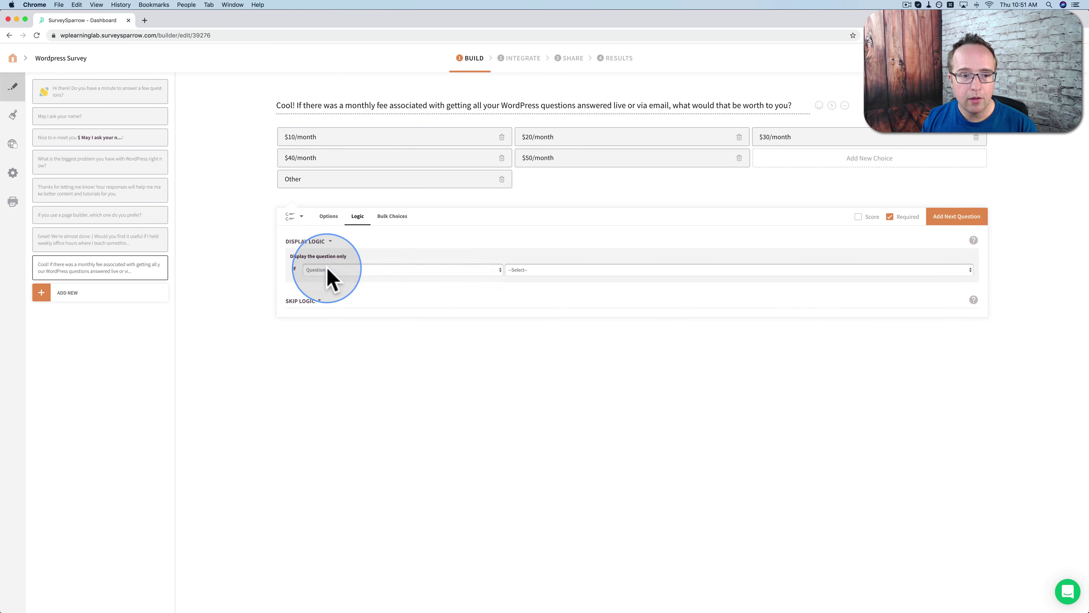
click(558, 270)
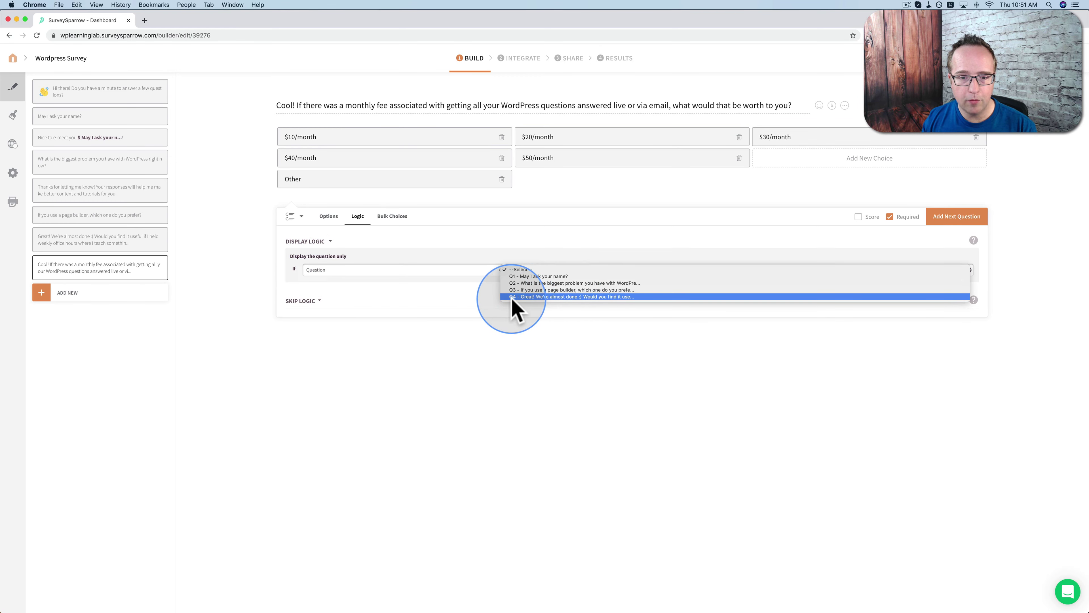
click(605, 296)
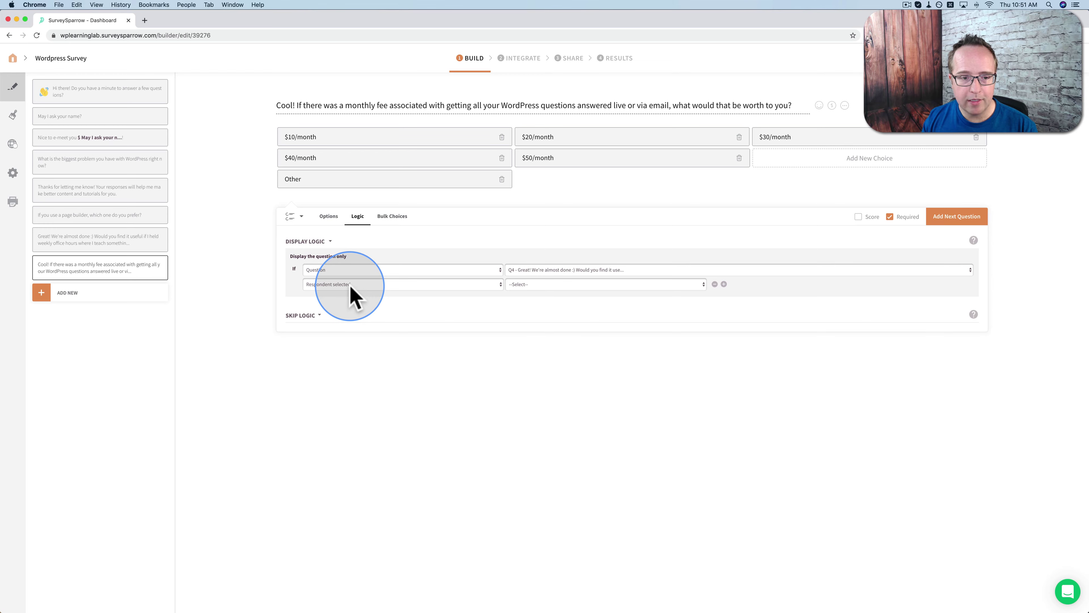
click(574, 285)
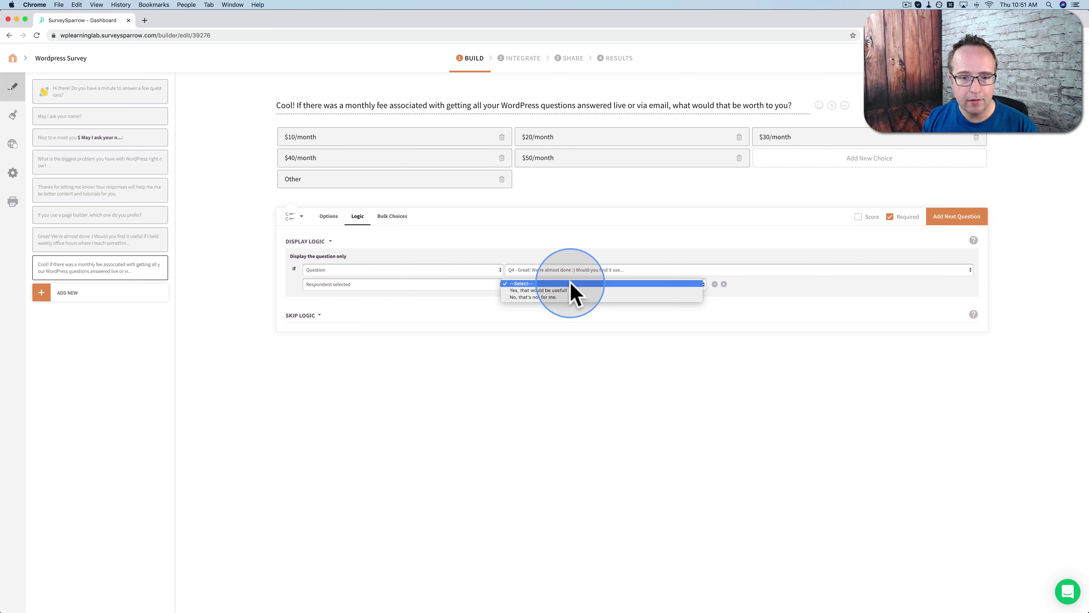
click(550, 290)
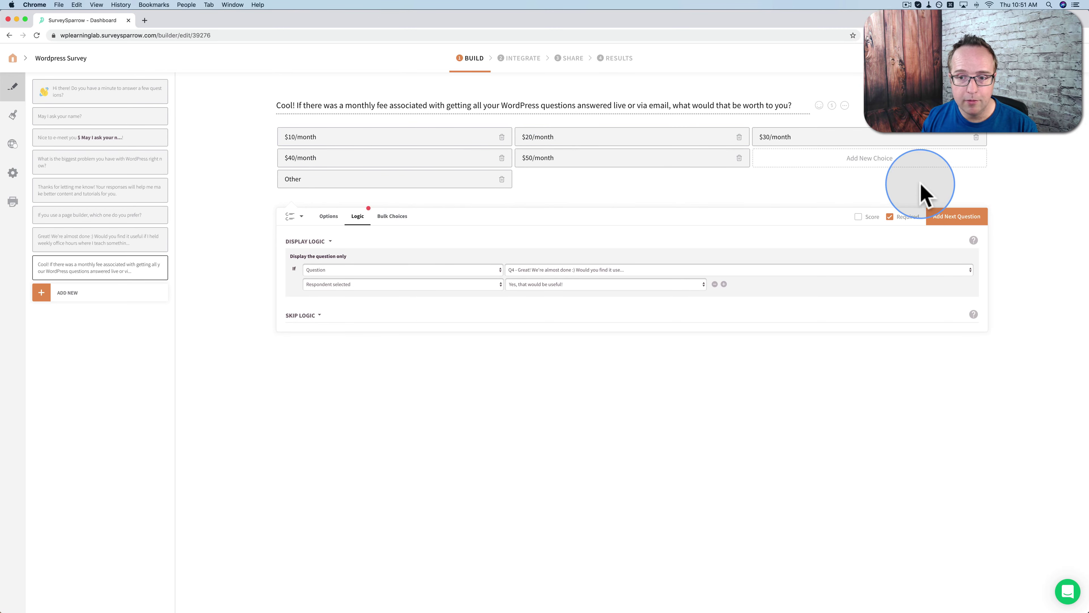
Add a text-input question with the pasted WordPress-services feedback wording
click(997, 215)
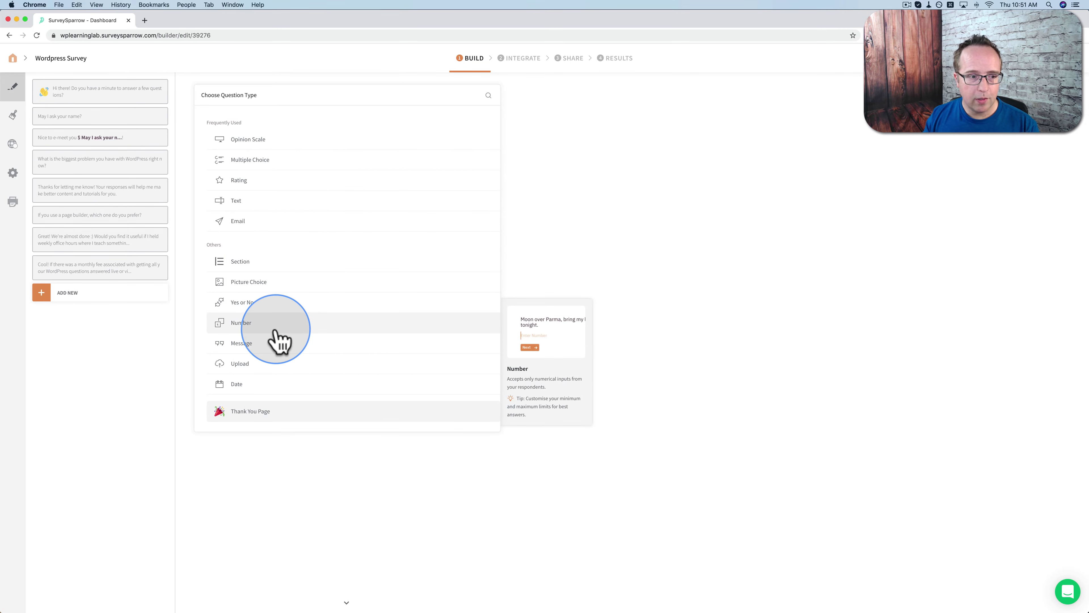
click(235, 200)
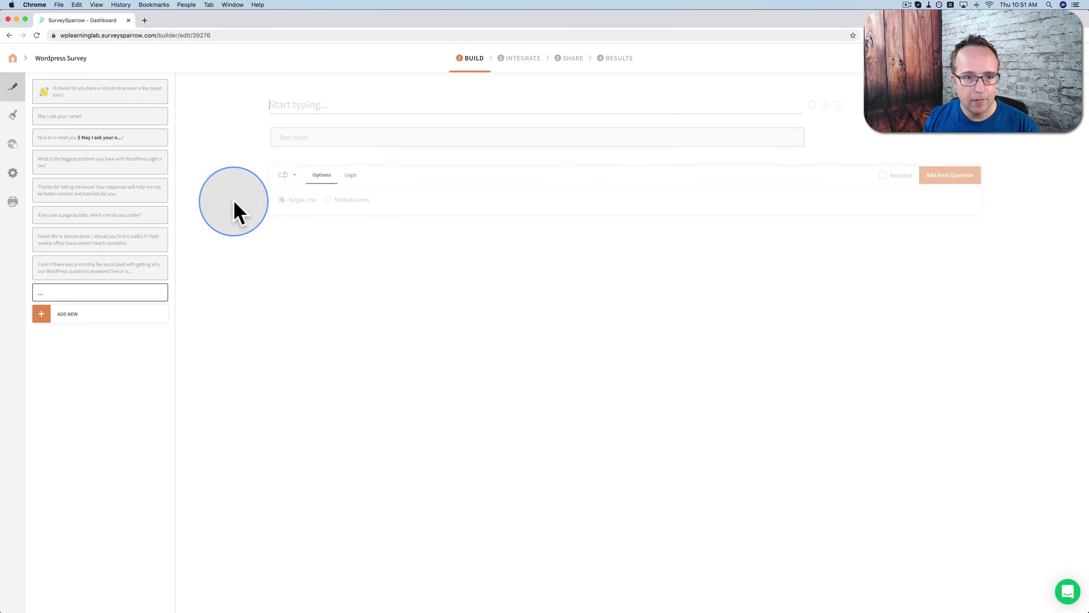
text(Thanks for your feedback! Is a different WordPress-related service that you would find useful?)
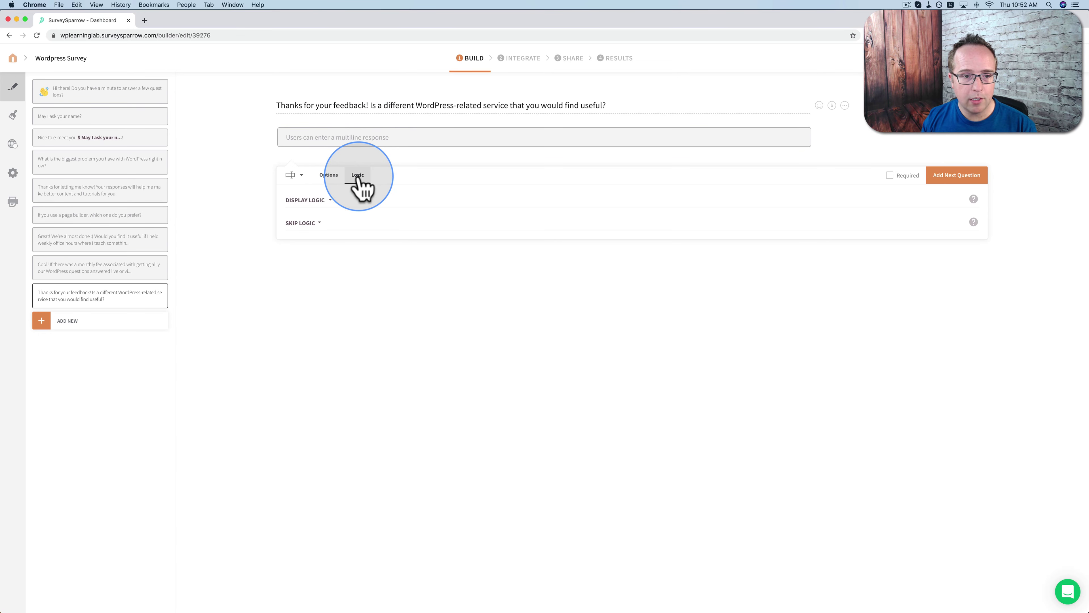
Set its display logic to Q4 answered 'No, that's not for me.'
click(309, 200)
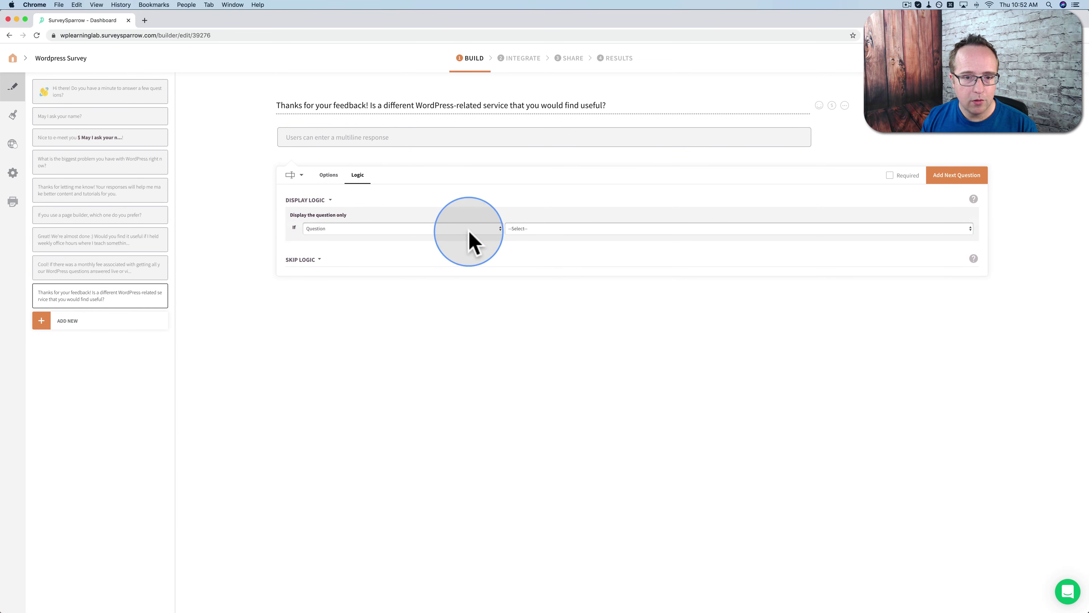
click(558, 228)
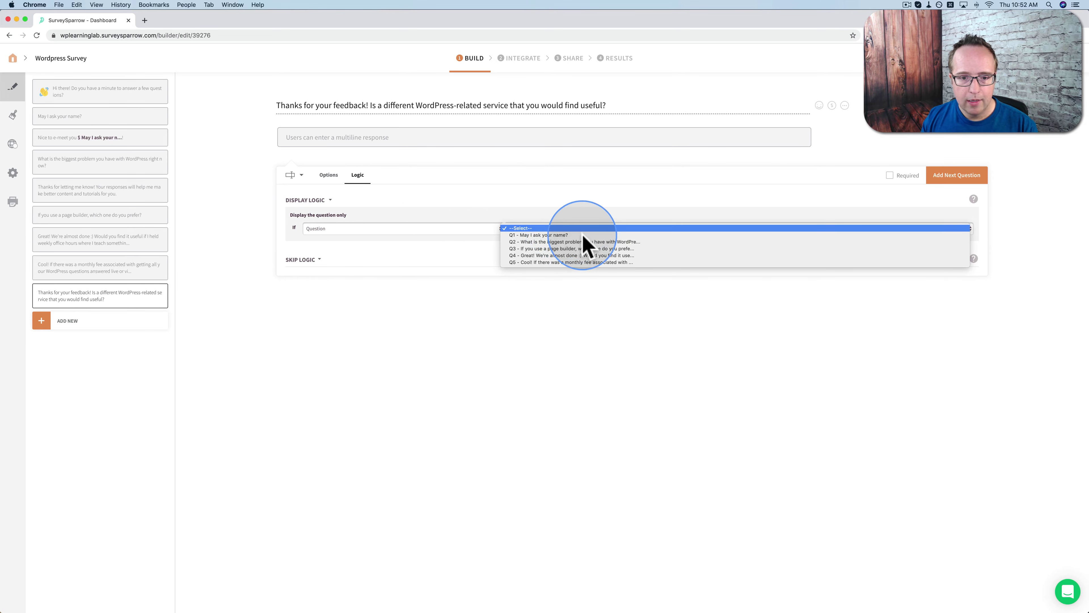
click(603, 256)
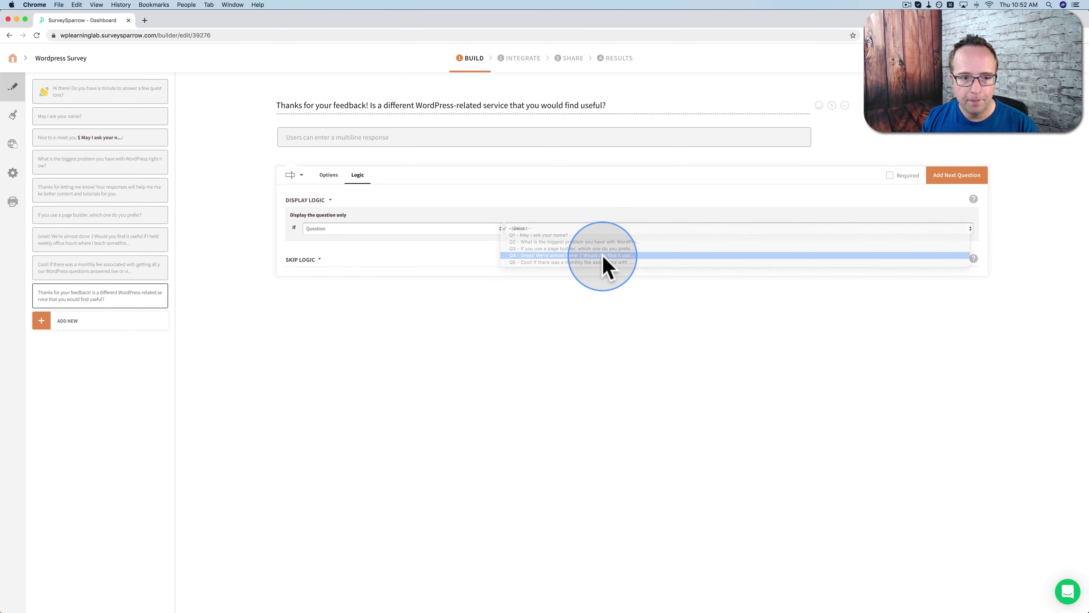
click(549, 243)
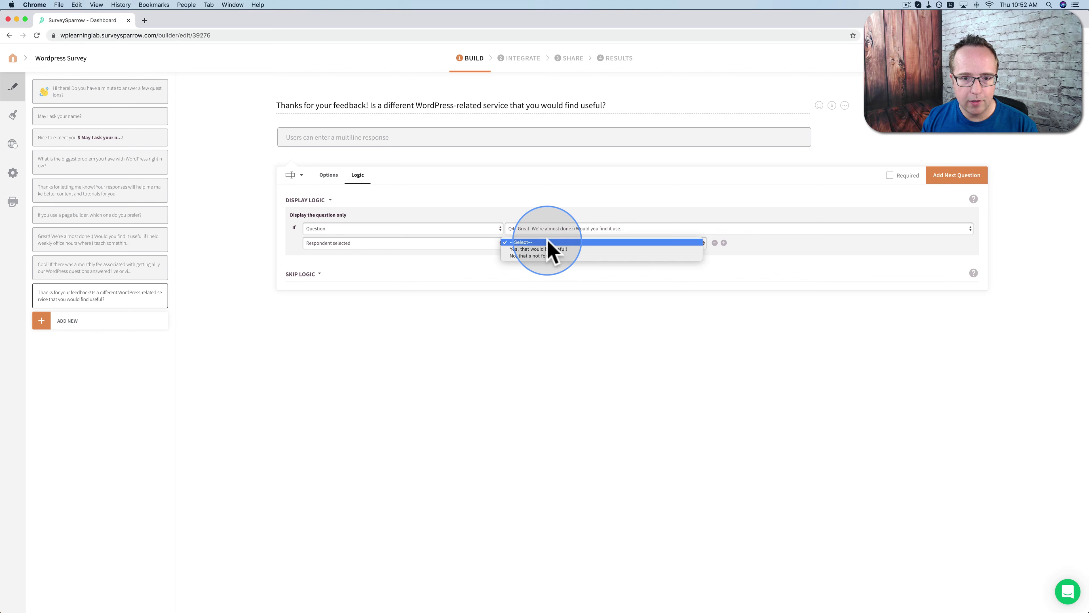
click(533, 255)
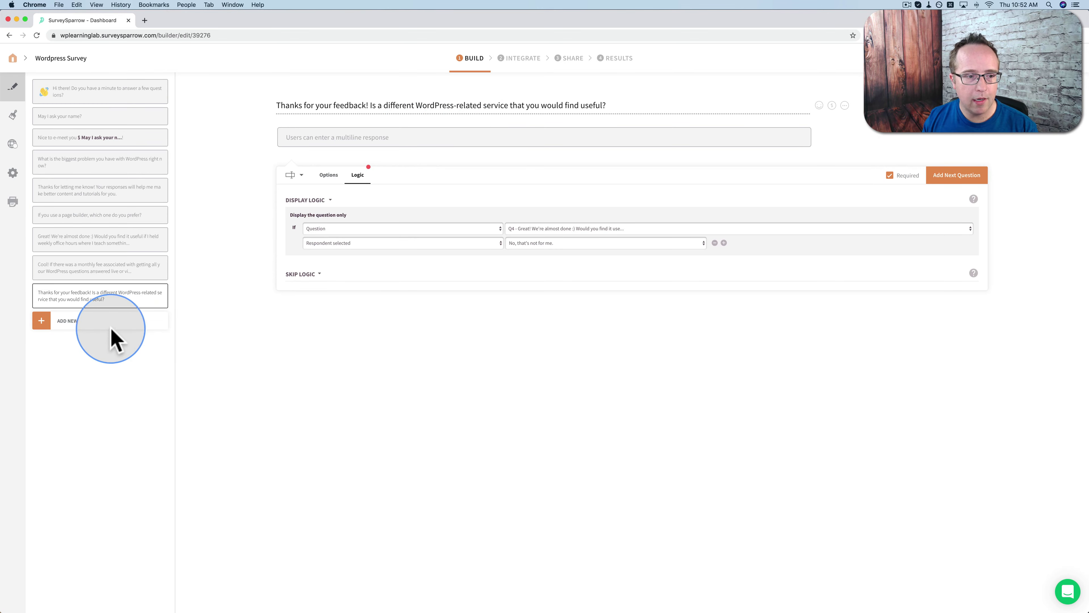
click(42, 323)
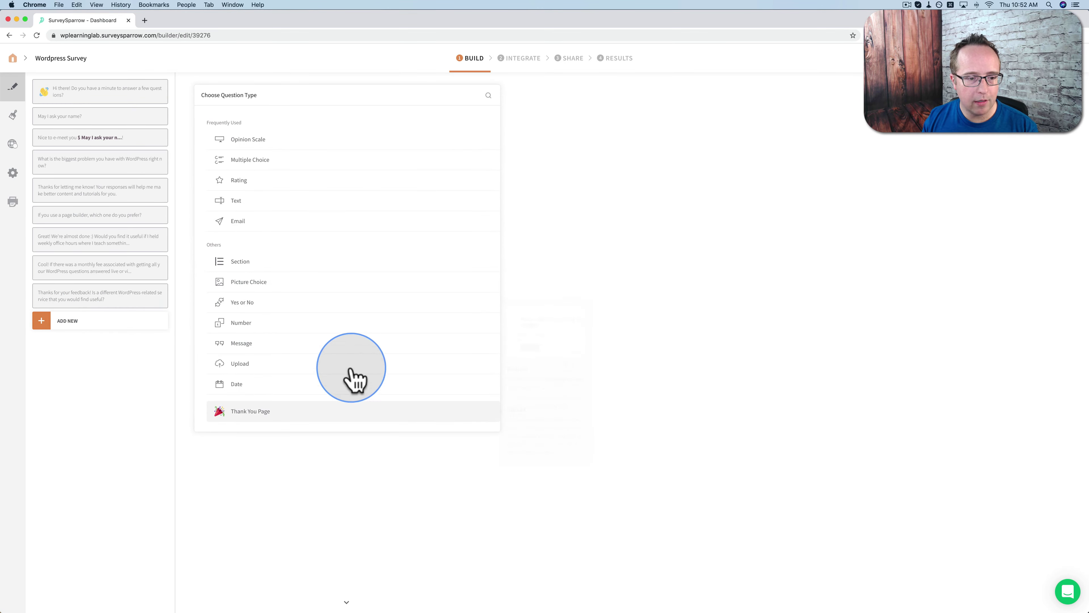
Add a Thank You Page whose message includes the Q1 name answer followed by '!'
click(244, 412)
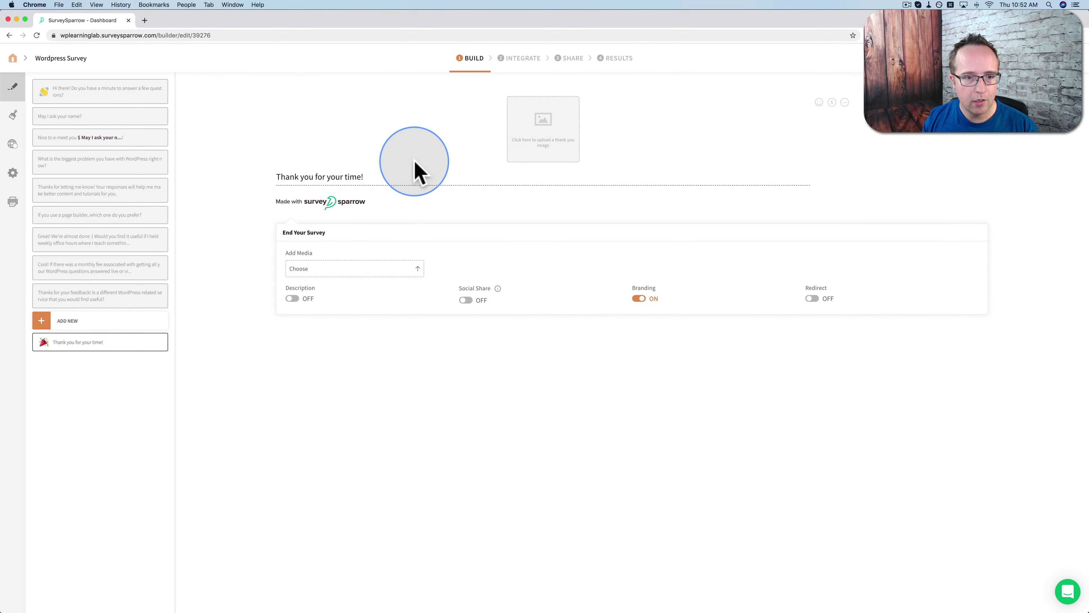
triple_click(416, 172)
key(BackSpace)
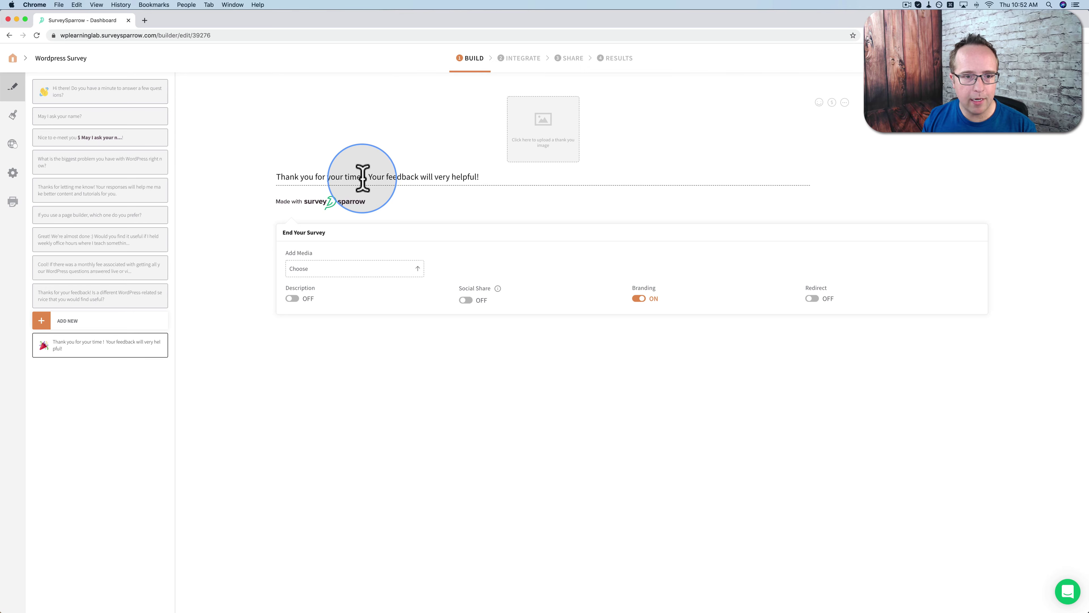
click(832, 102)
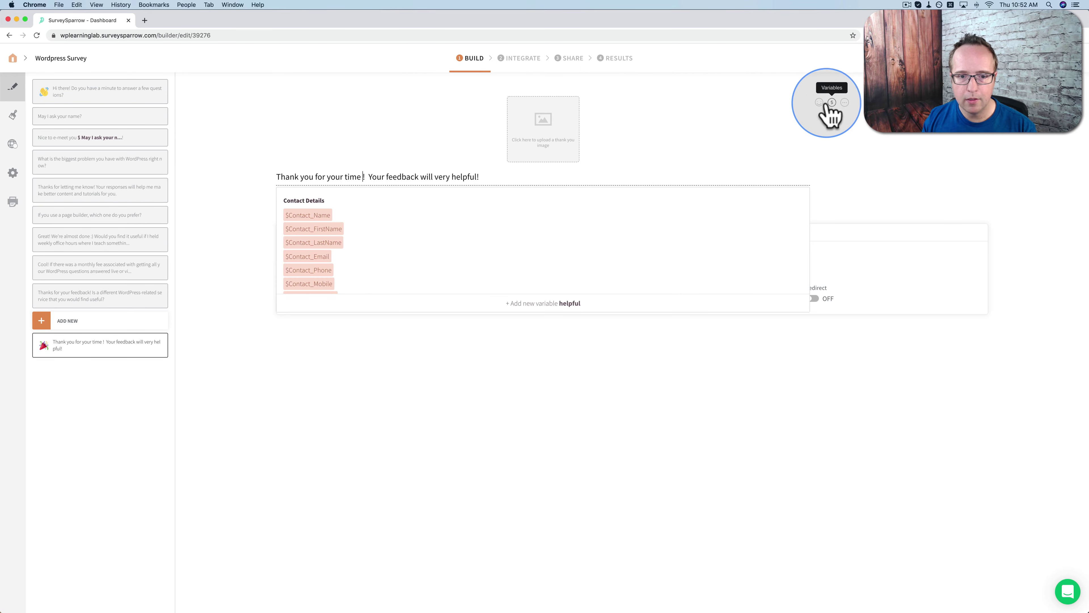
scroll(398, 264, down, 5)
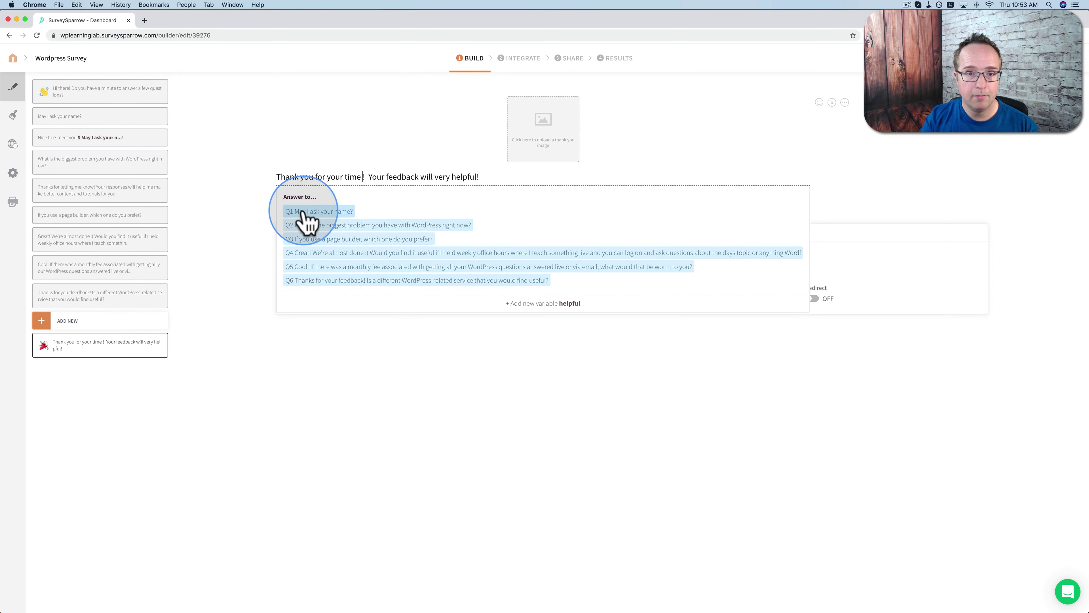
click(323, 211)
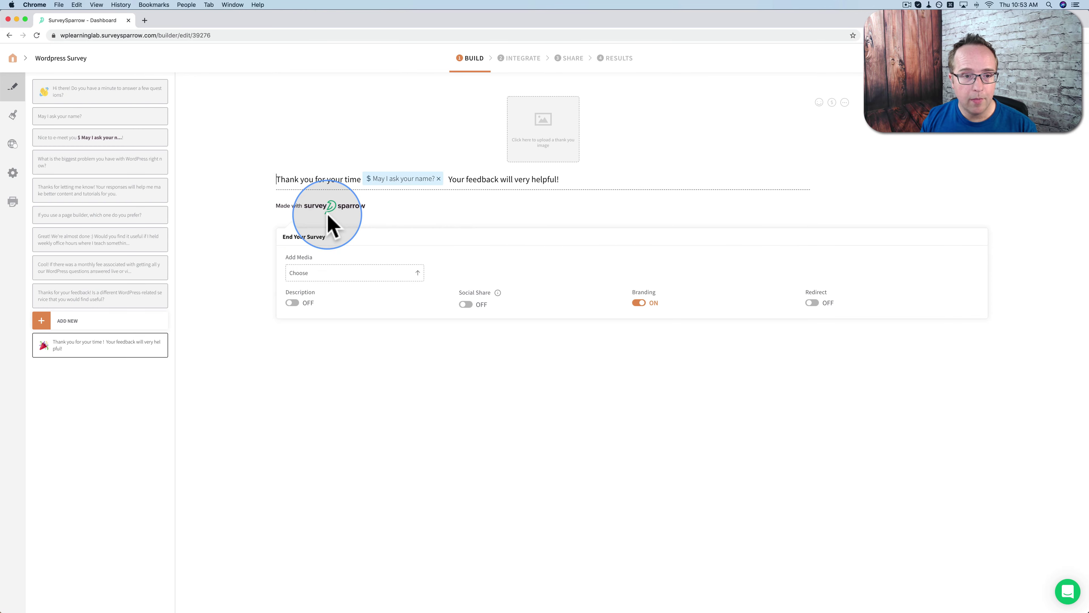
click(446, 180)
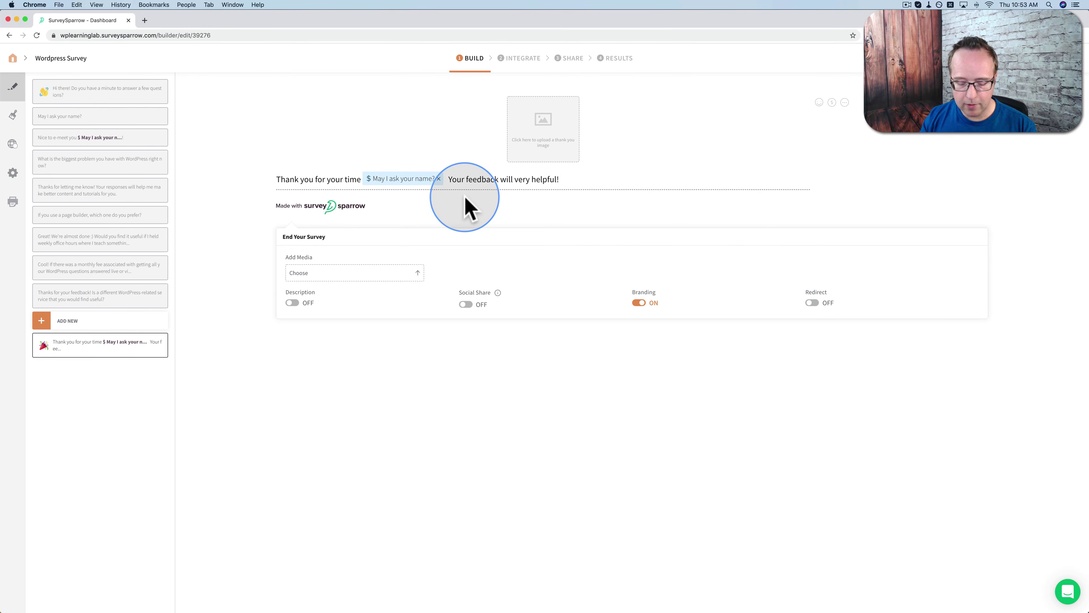
text(!)
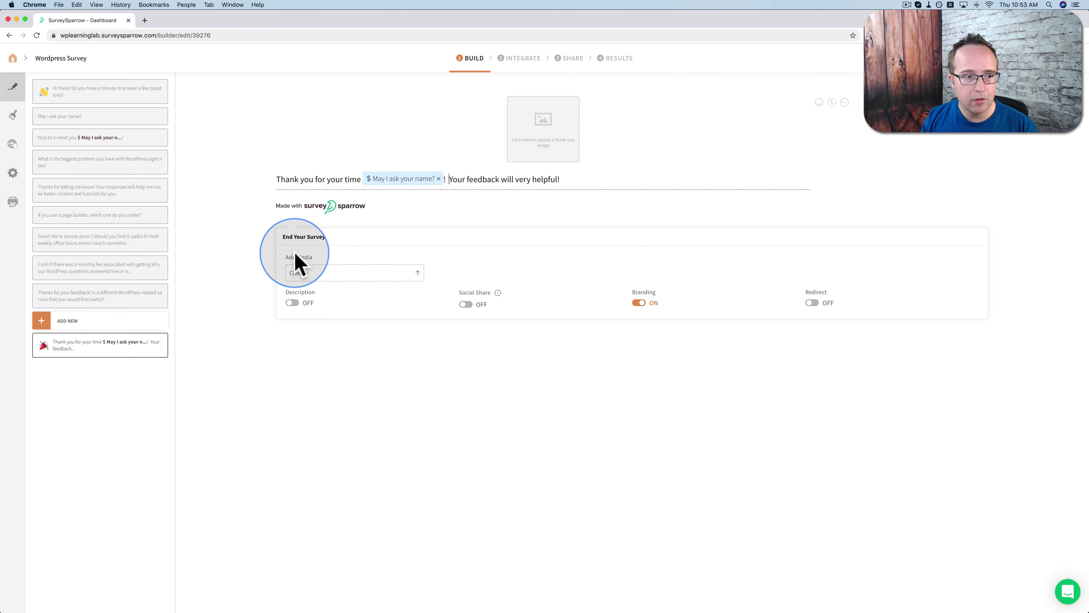
click(79, 241)
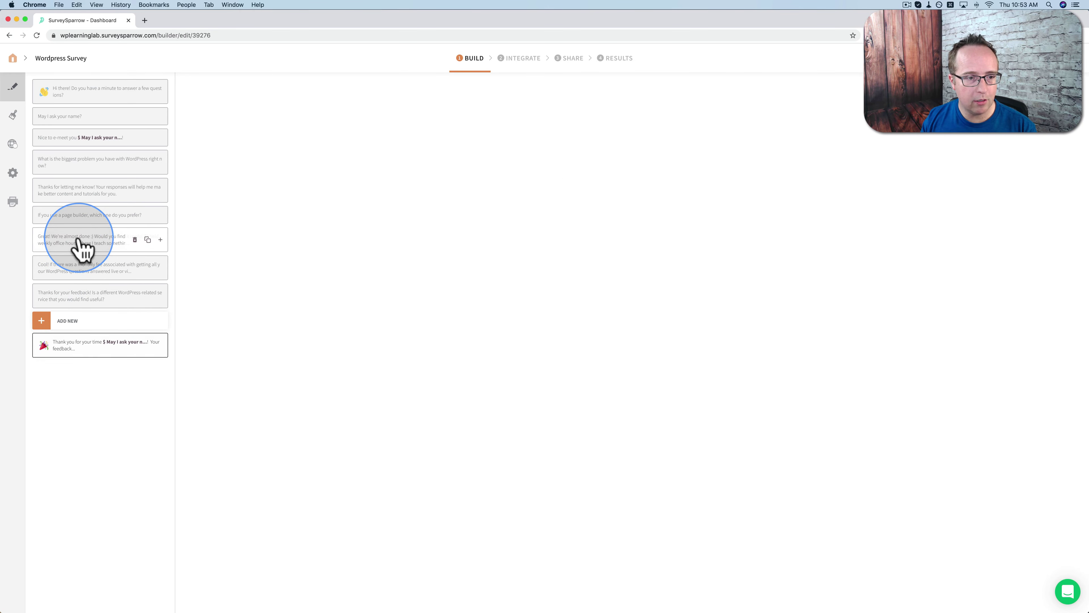
click(80, 269)
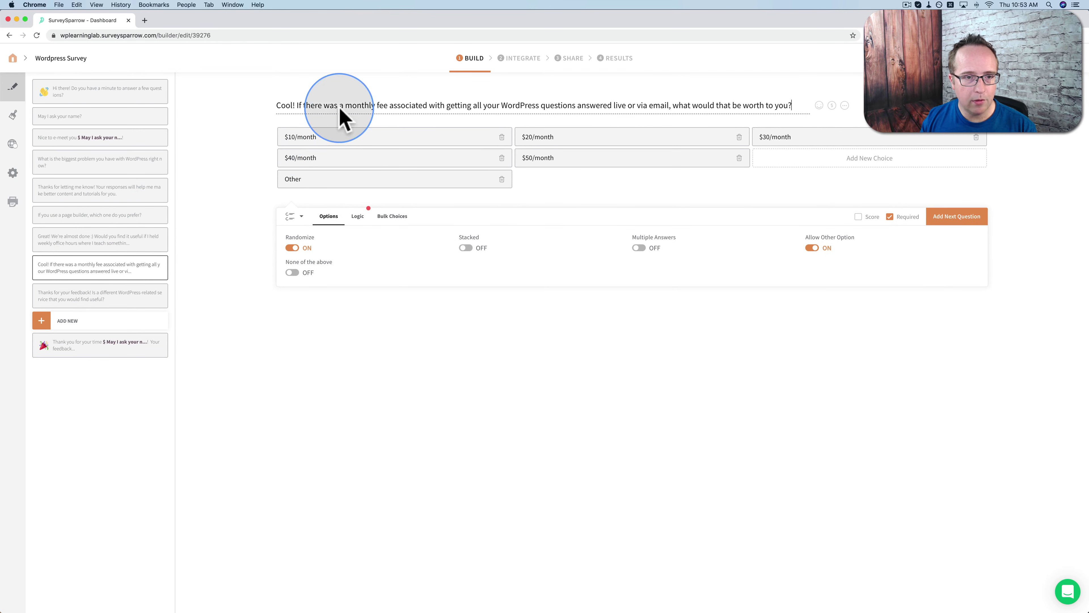
click(278, 110)
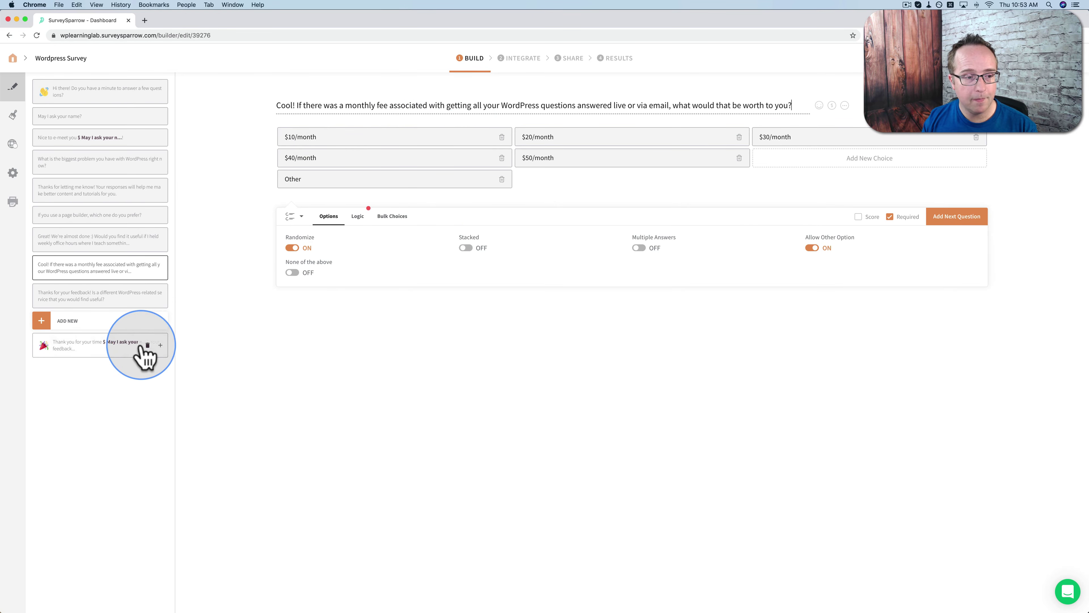
click(83, 354)
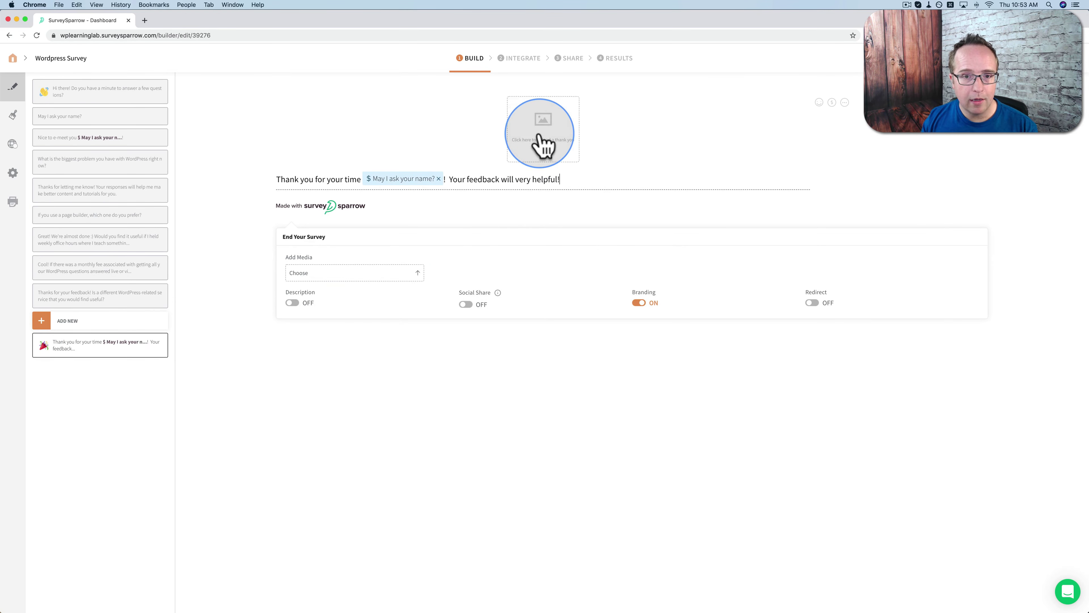
Set the thank-you screen image to the hand-holding-clock photo from a 'clock' search
click(540, 130)
click(467, 134)
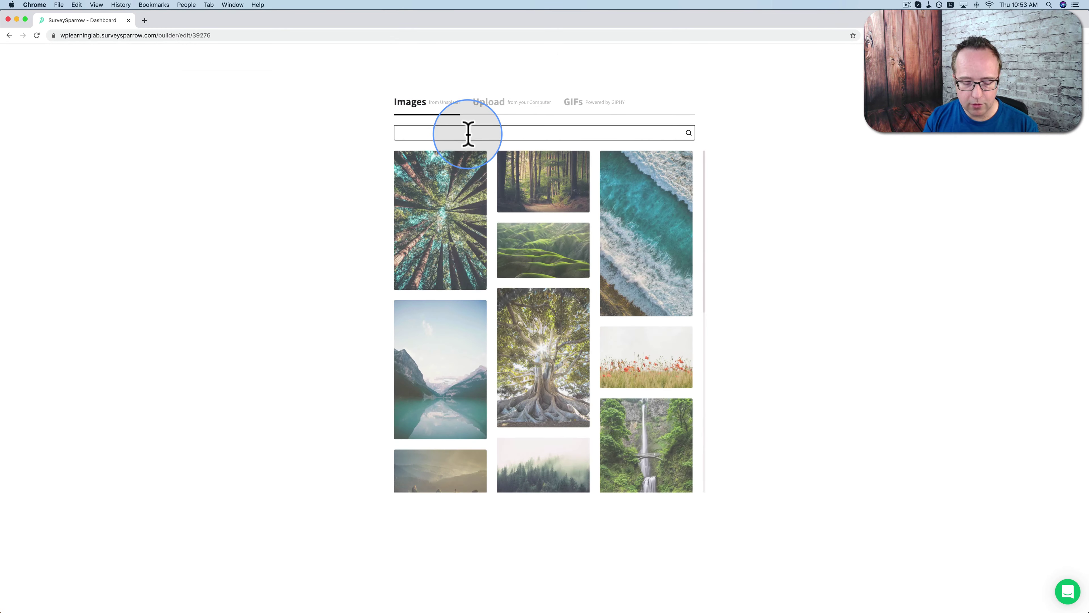
text(clock)
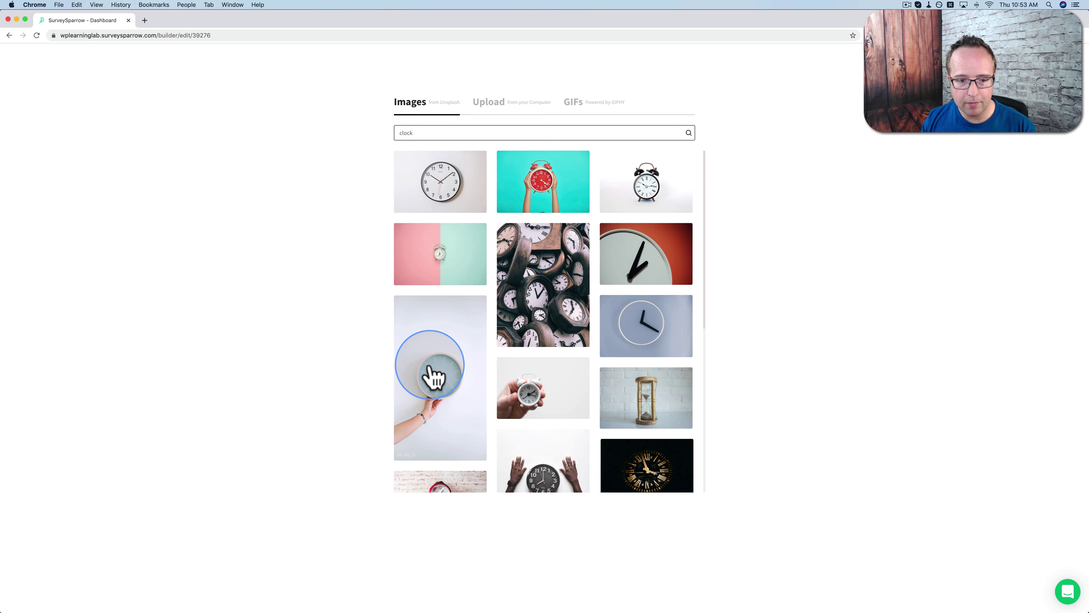
click(432, 375)
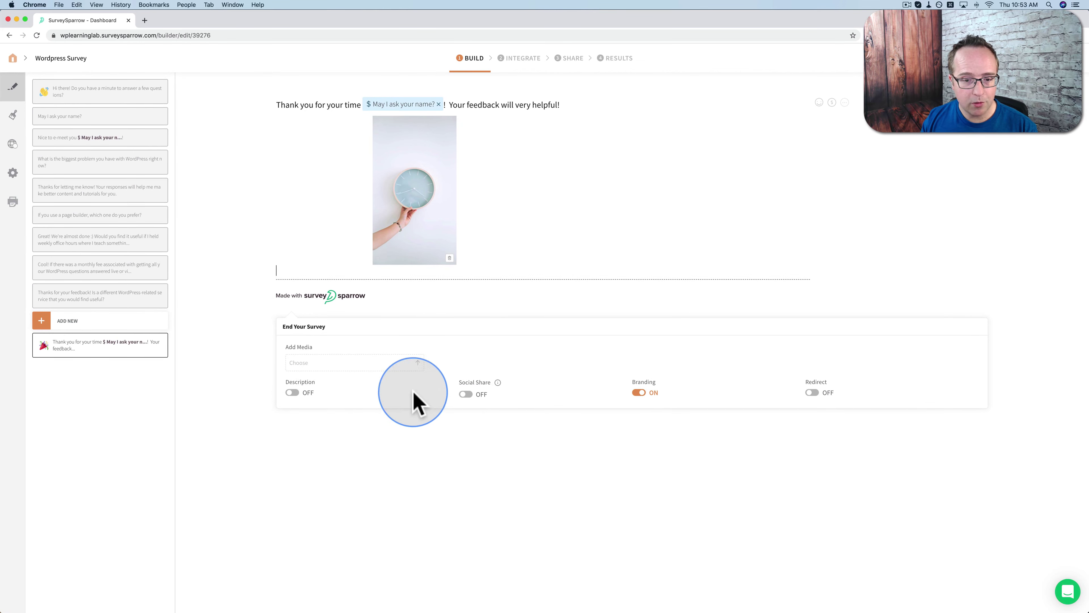
Turn Social Share on, Branding off, and leave Redirect off
click(466, 394)
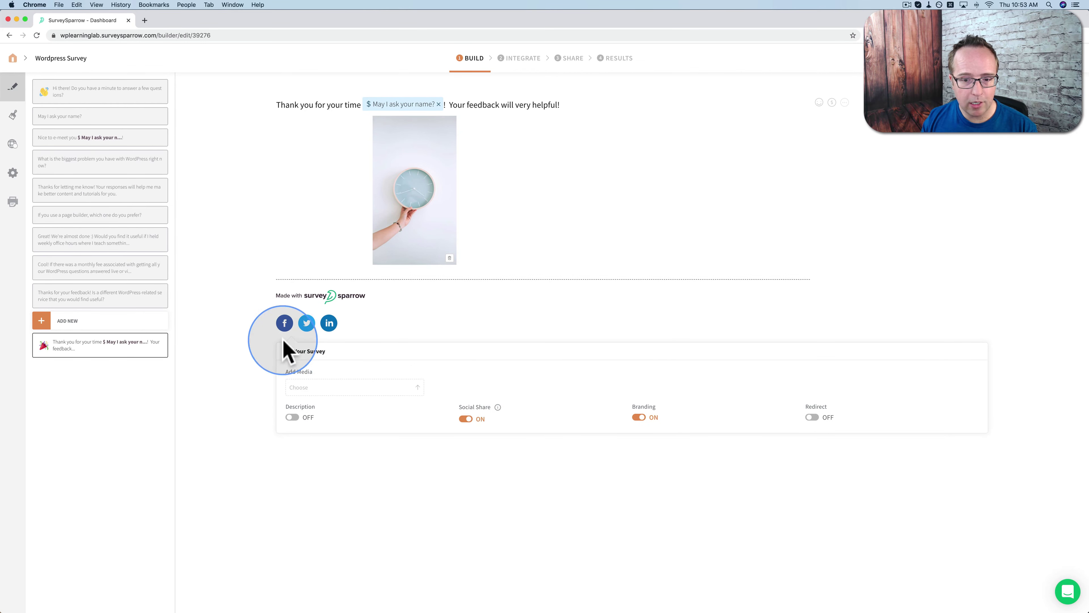
click(640, 417)
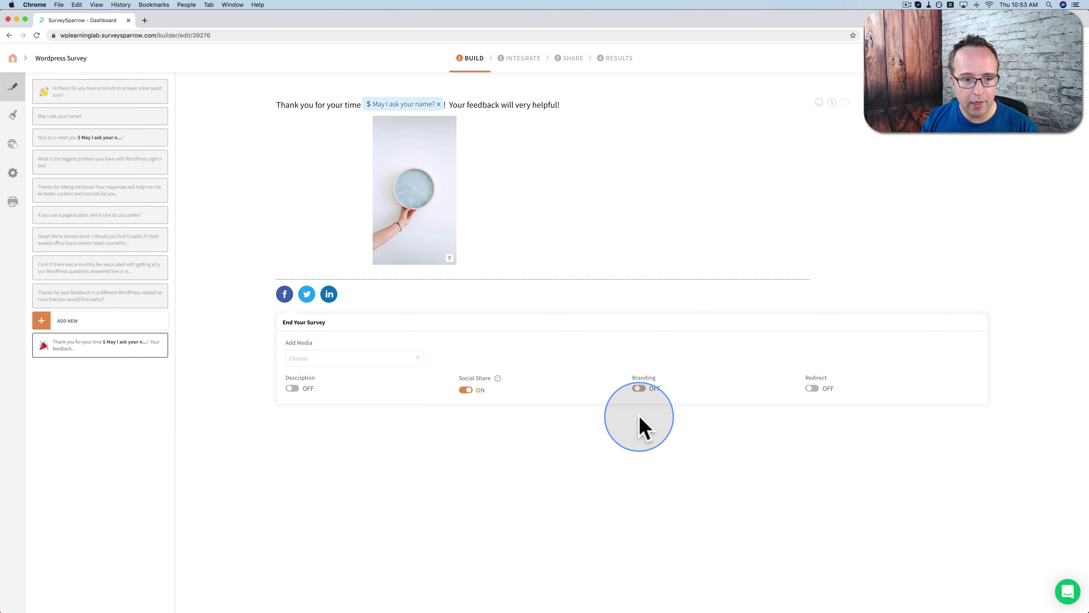
click(812, 388)
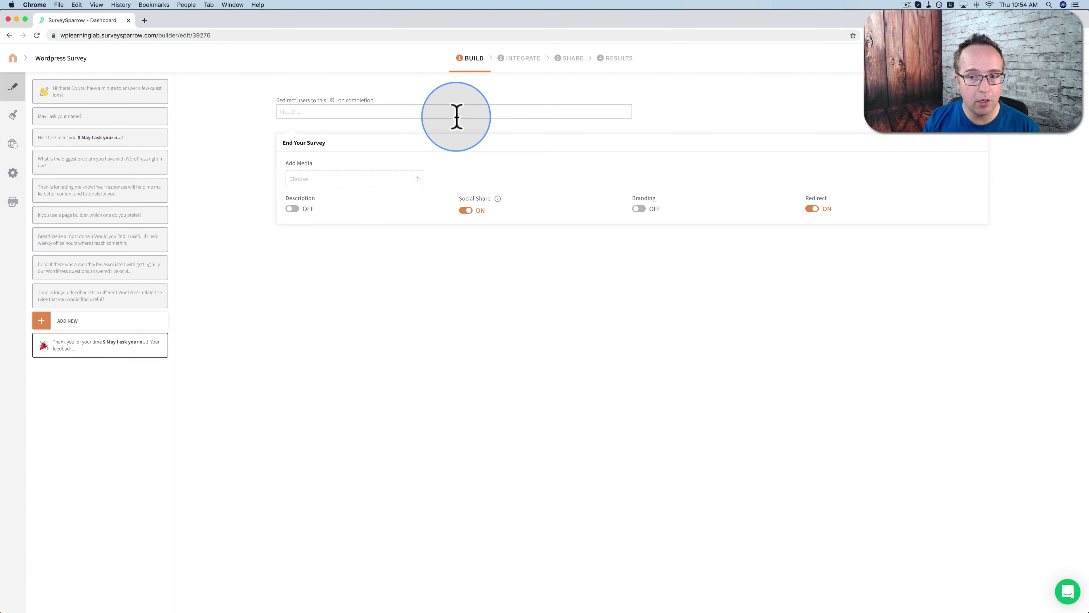
click(812, 208)
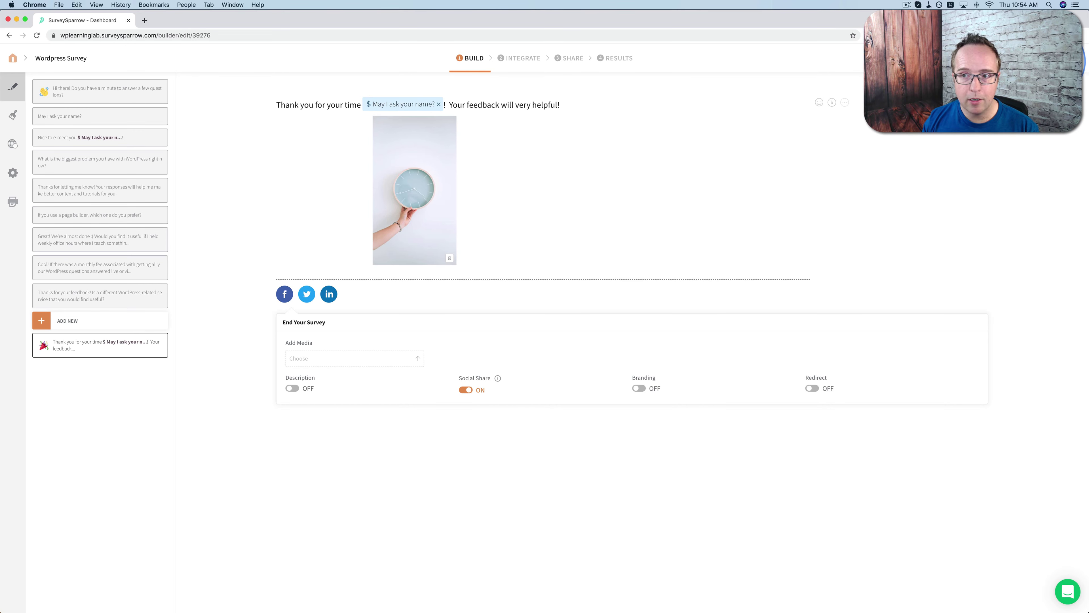
click(944, 58)
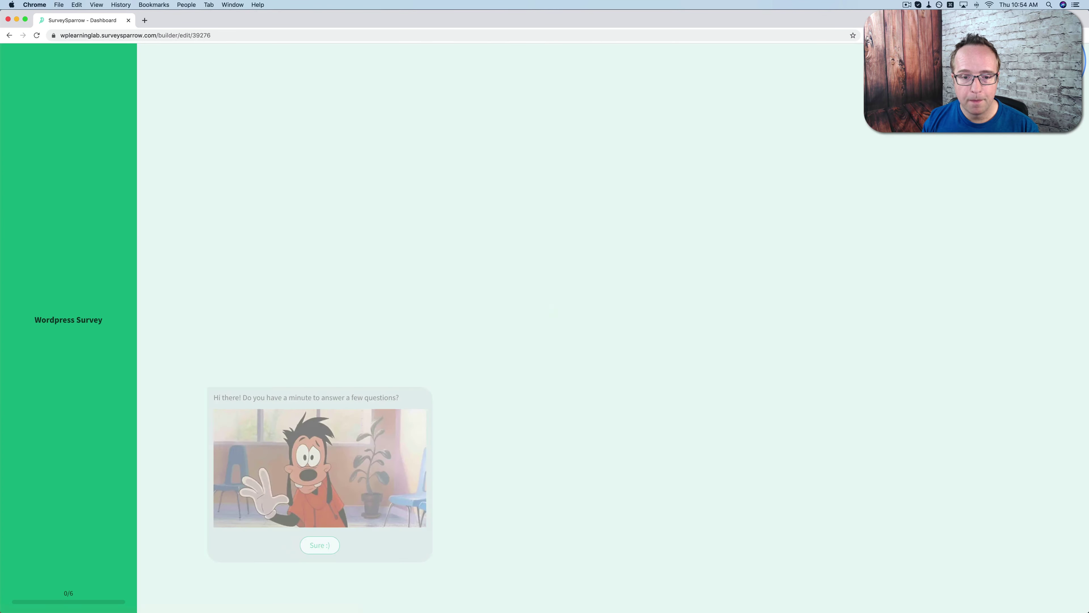
click(325, 545)
click(348, 595)
text(Bjorn)
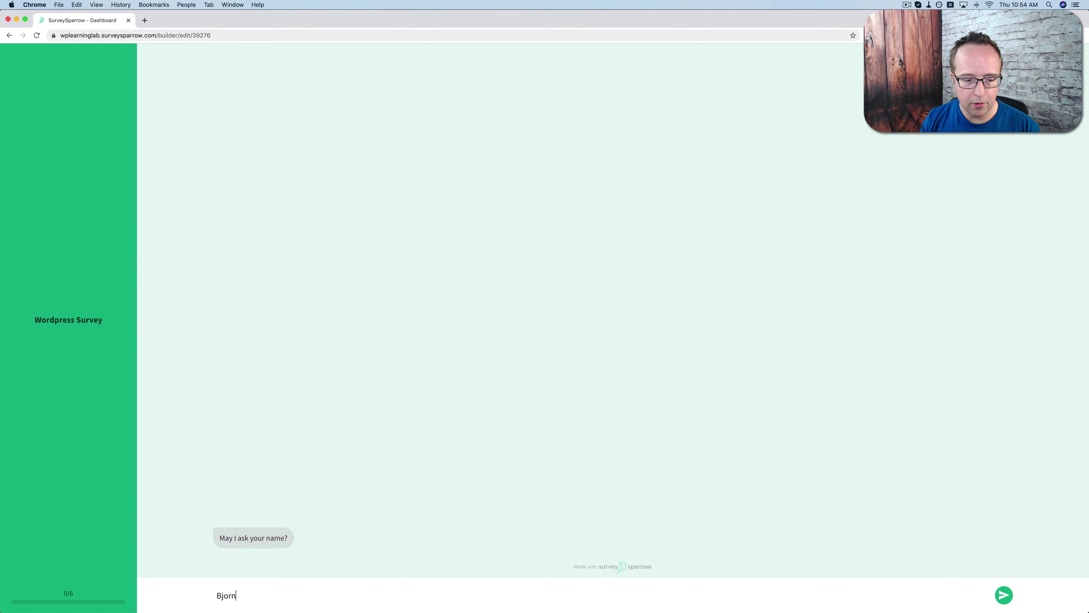
key(Return)
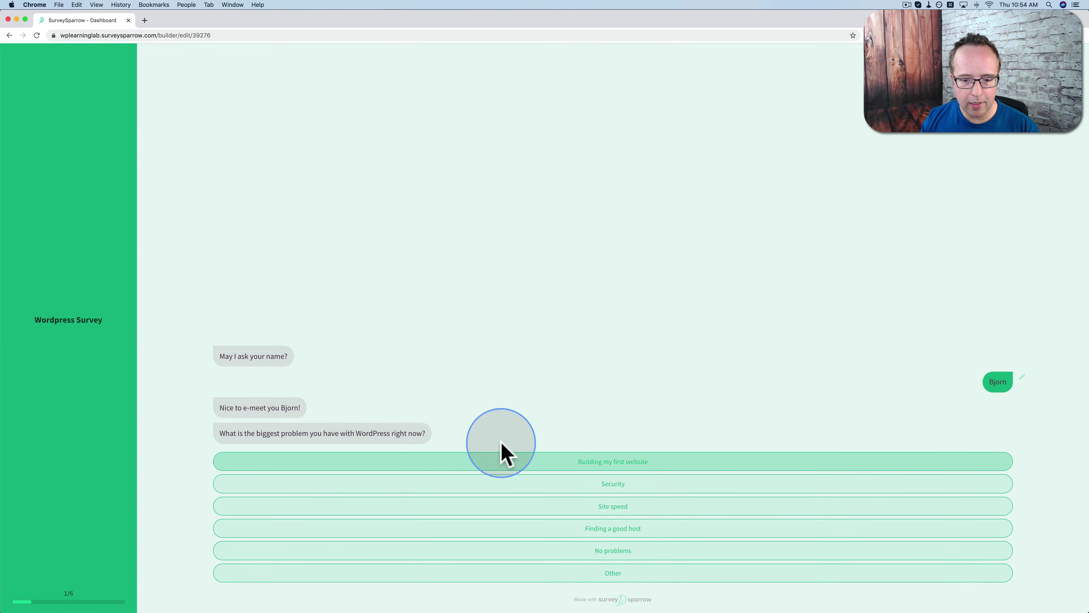
click(607, 506)
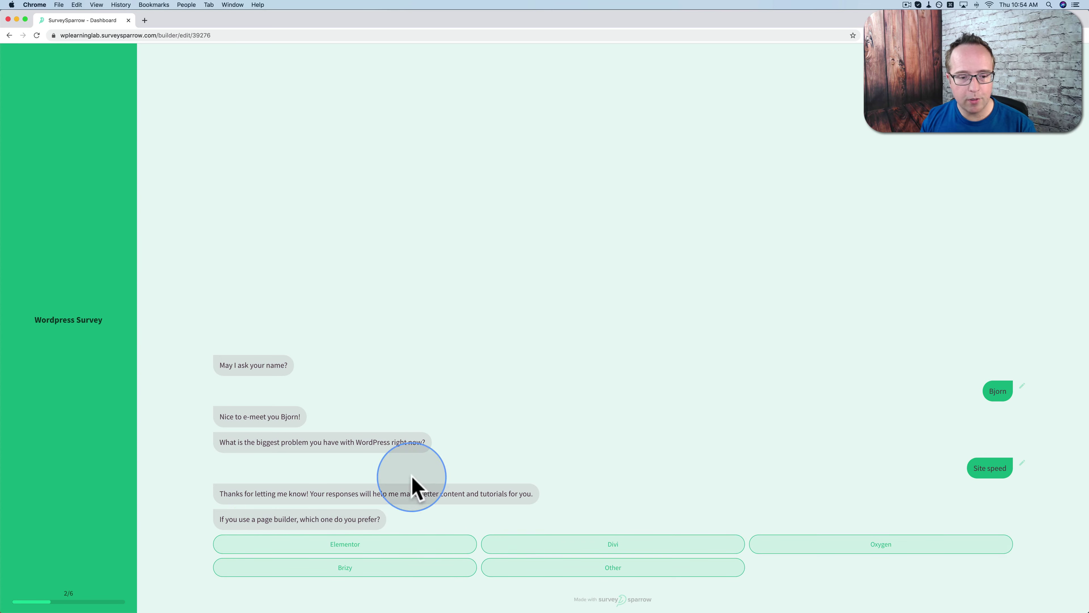
click(434, 545)
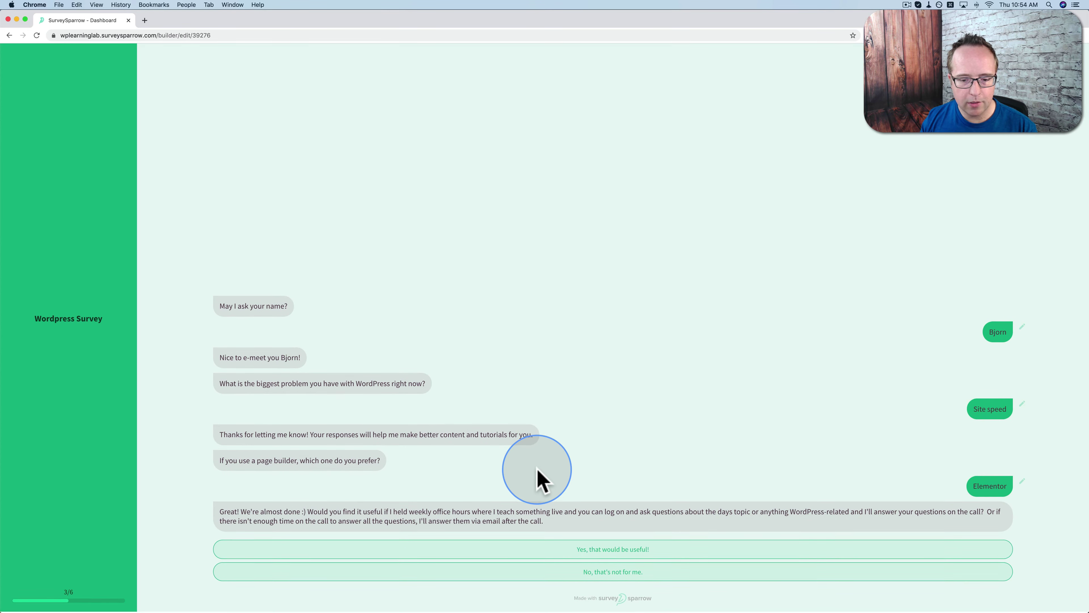
click(601, 552)
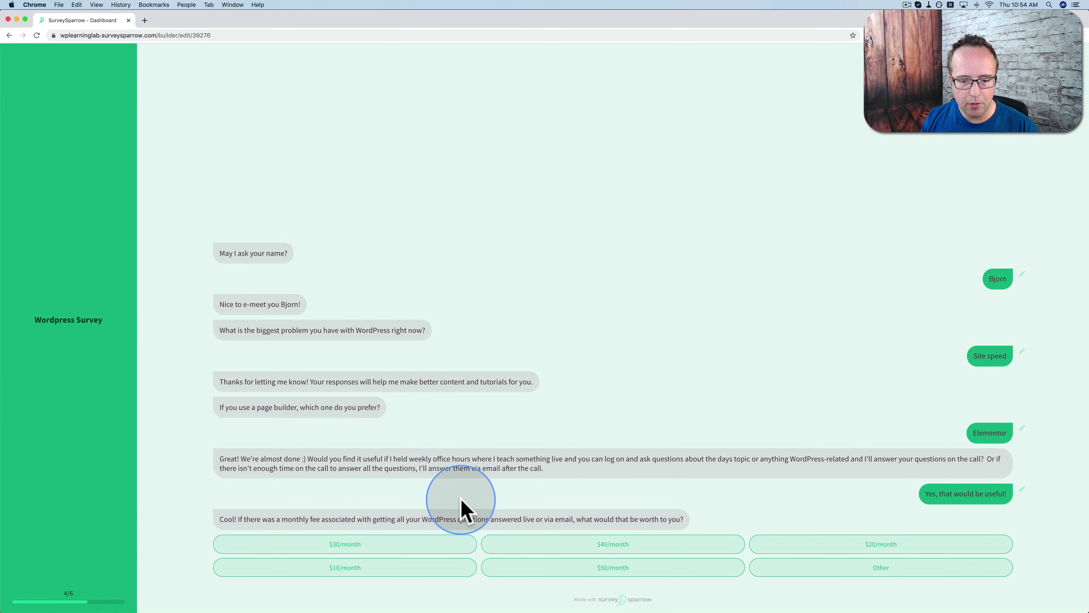
click(790, 549)
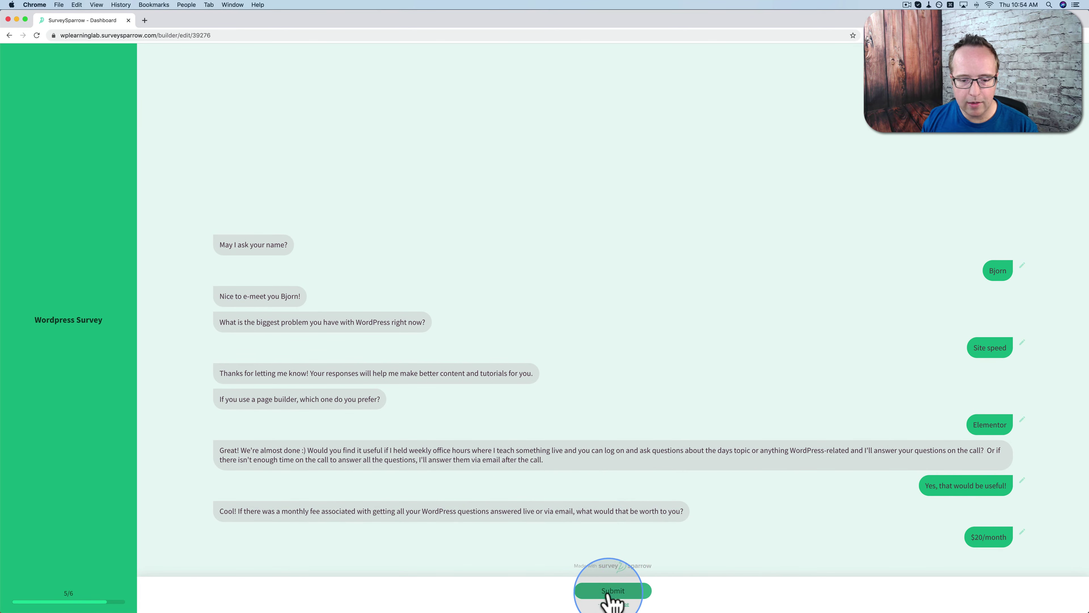
click(605, 596)
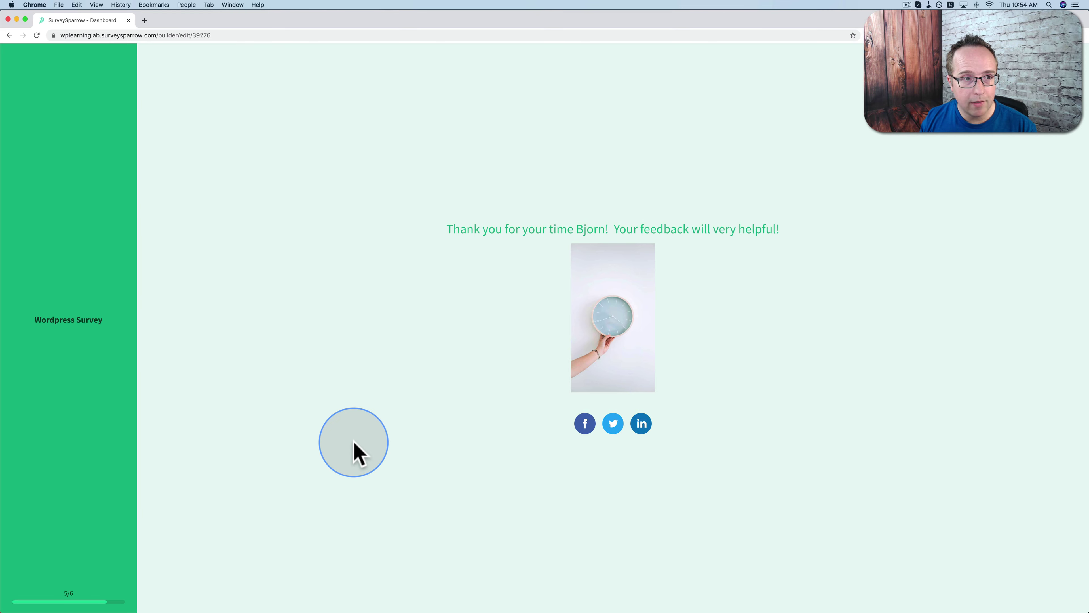
click(1084, 72)
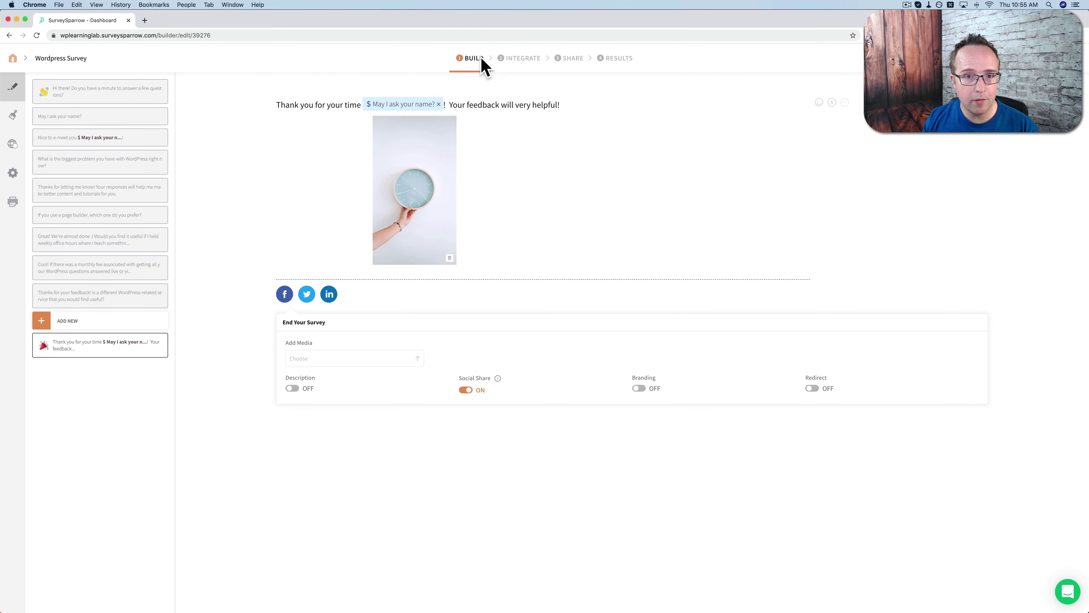
Review the survey's Integrations webhooks and app list, then go to the Share step
click(524, 60)
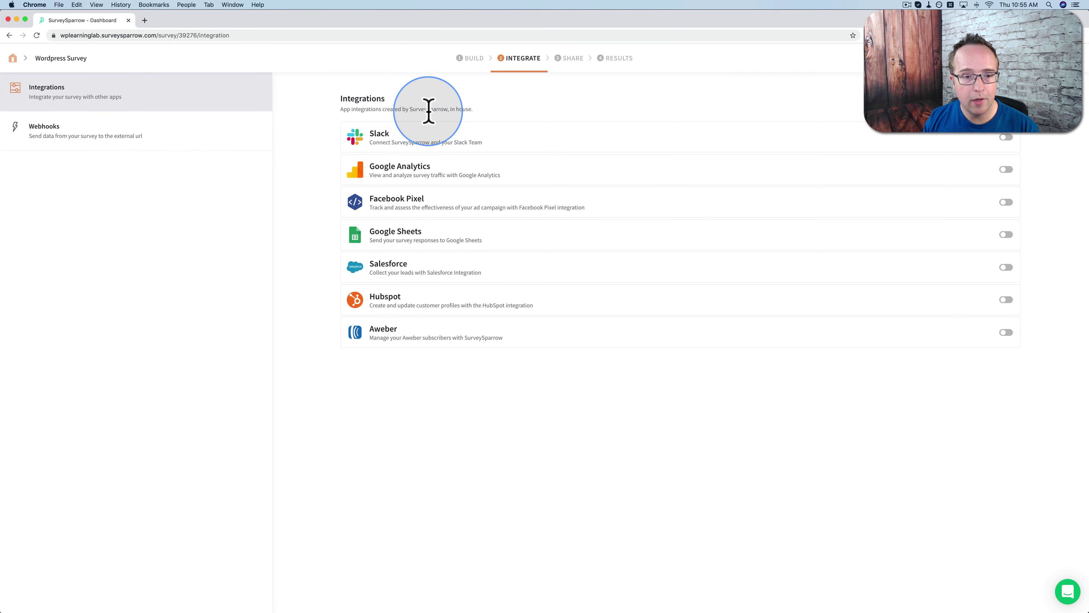
click(150, 144)
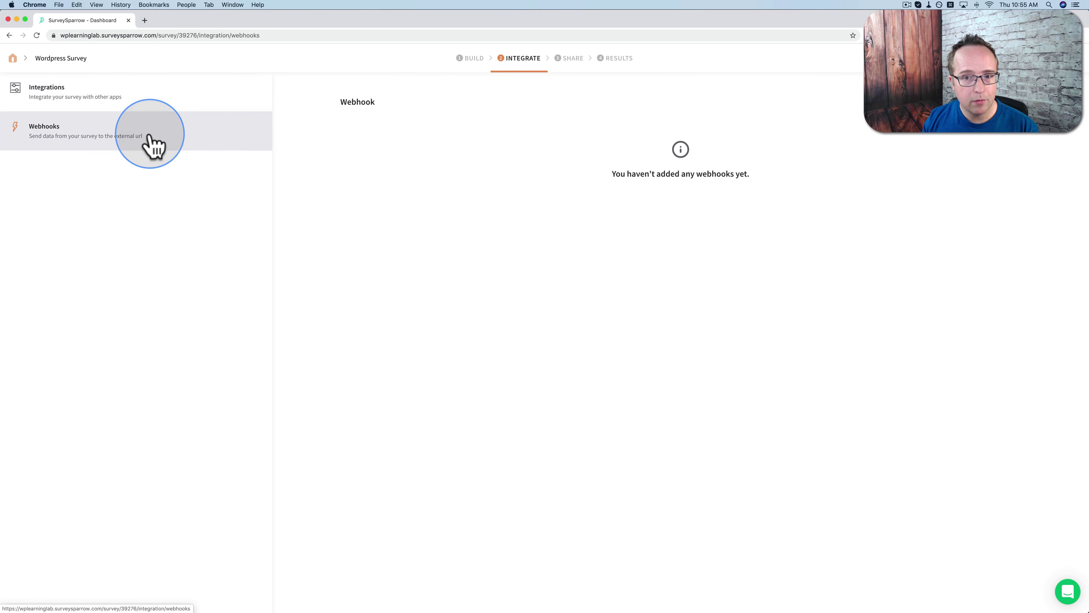
click(206, 103)
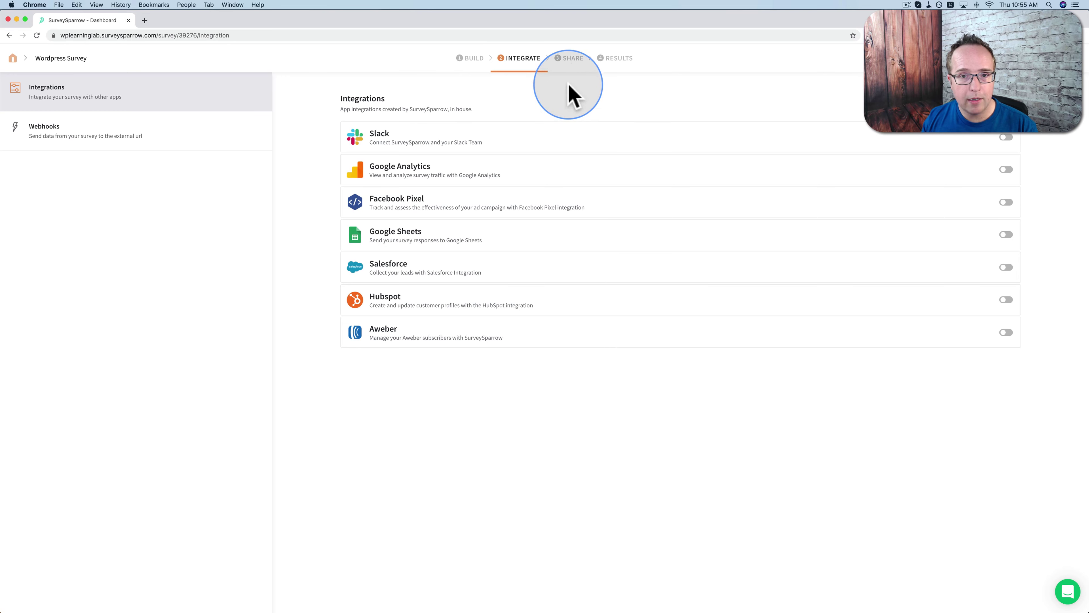
click(572, 60)
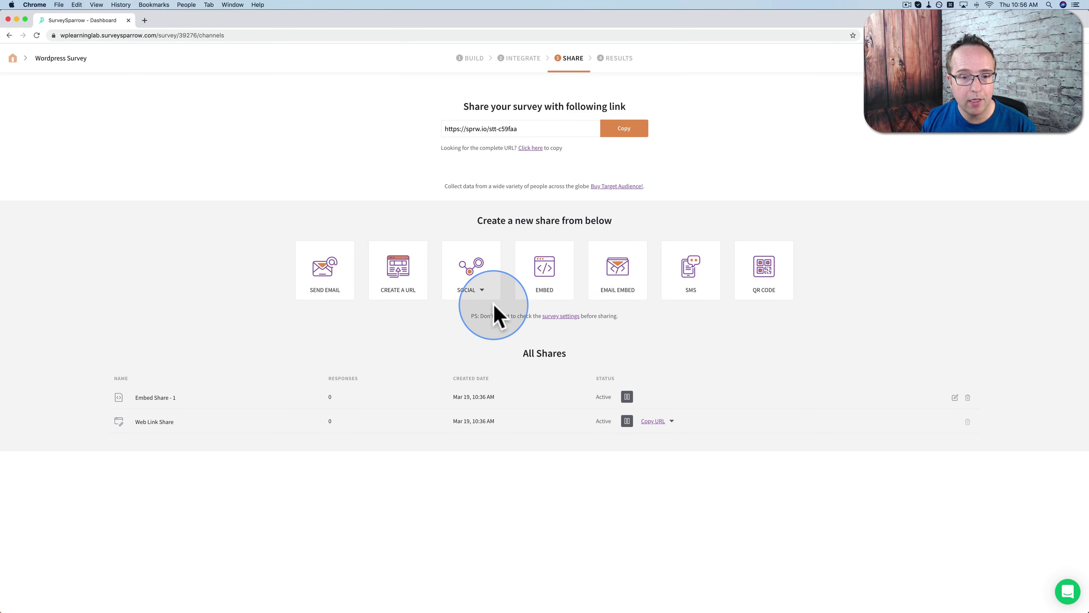
Add a Facebook social share and a new web link share renamed 'YouTube Stories'
click(487, 295)
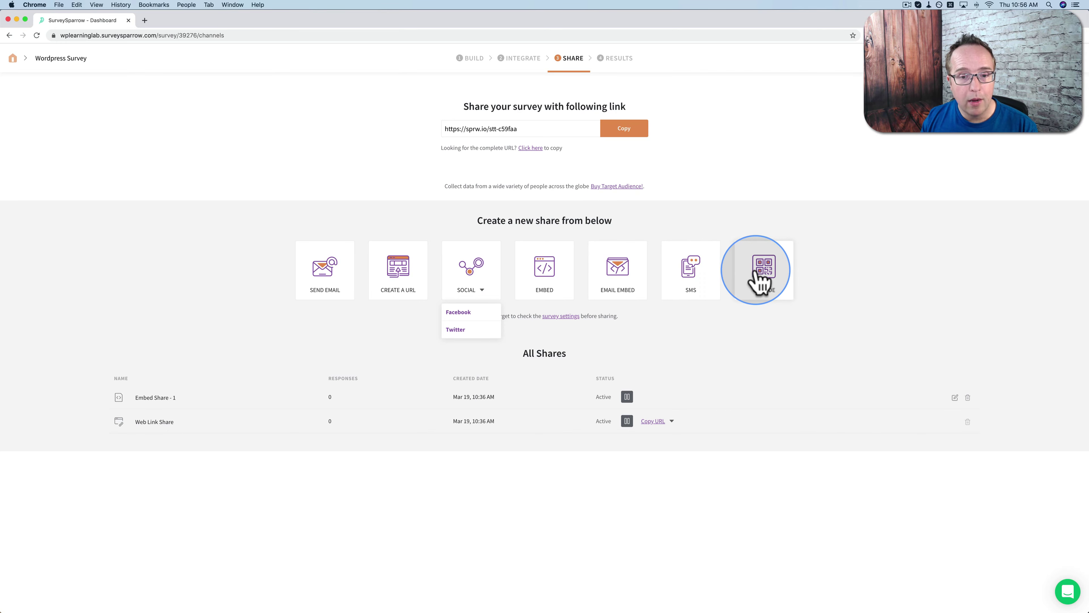
click(458, 312)
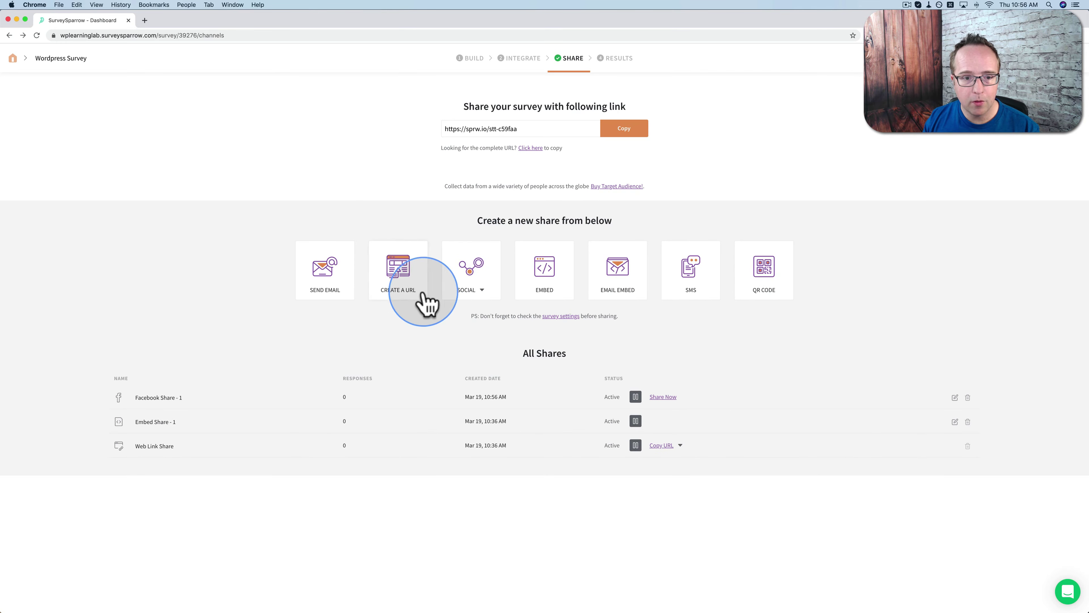
click(397, 268)
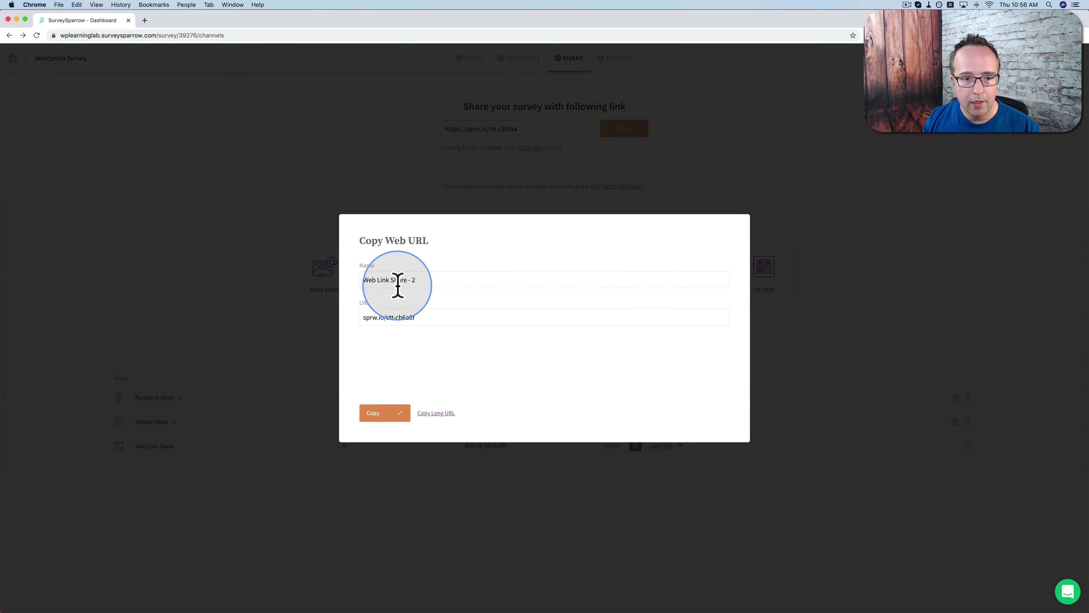
drag(425, 280, 364, 281)
text(Yo)
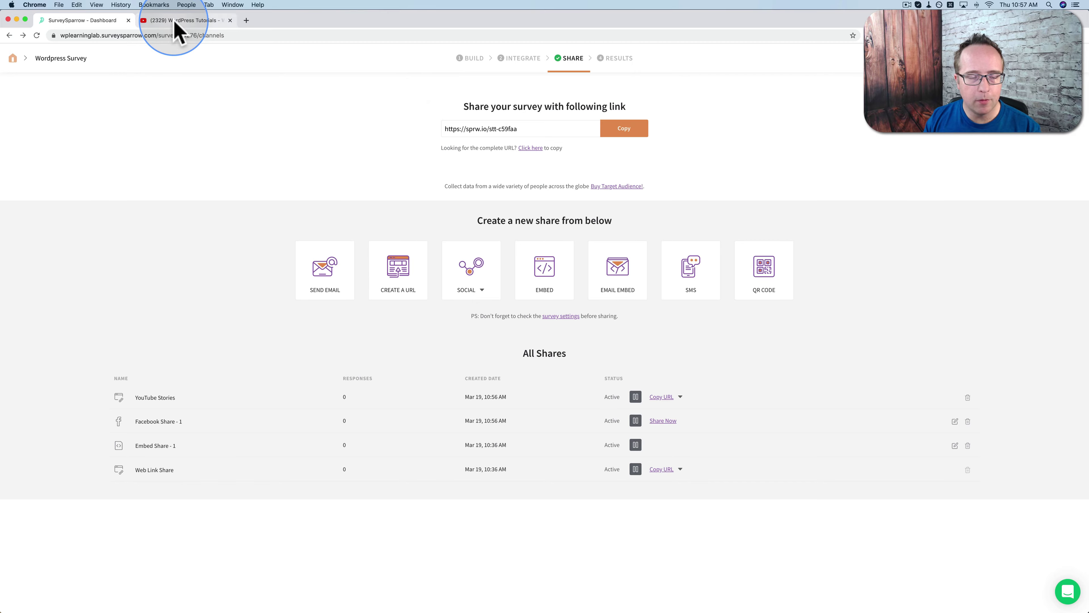
Publish a YouTube community post with the quick-survey invitation message and its sprw.io link
click(175, 22)
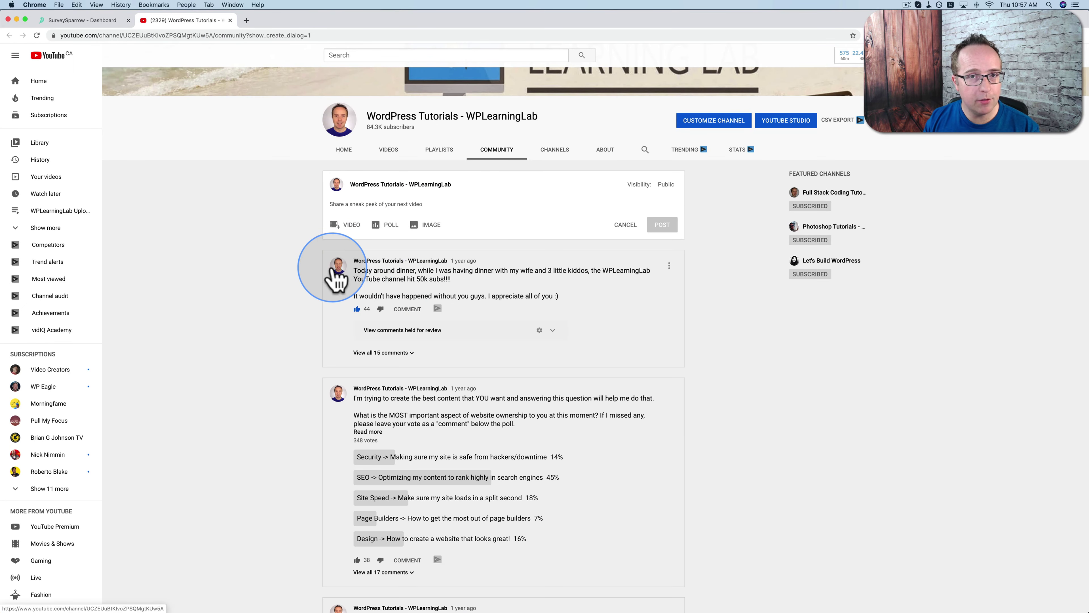
click(416, 206)
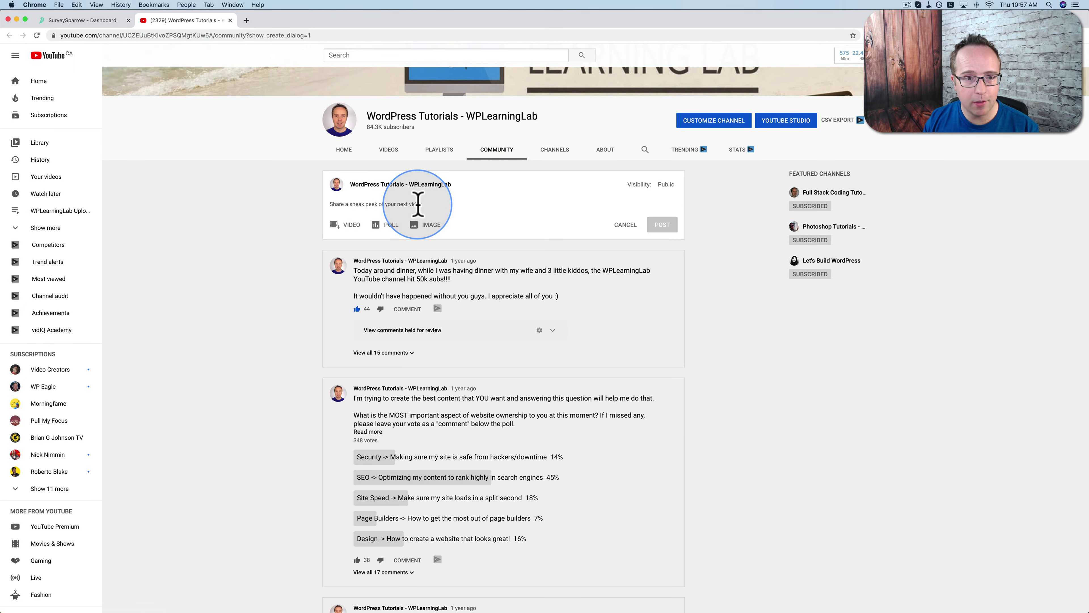
text(I'm making a tutorial about a cool new survey app. Can you fill out this quick survey so that we can see some data for the tutorial? Your feedback will also help me make better tutorials for you! Here's the link: sprw.io/stt-cb6a8f)
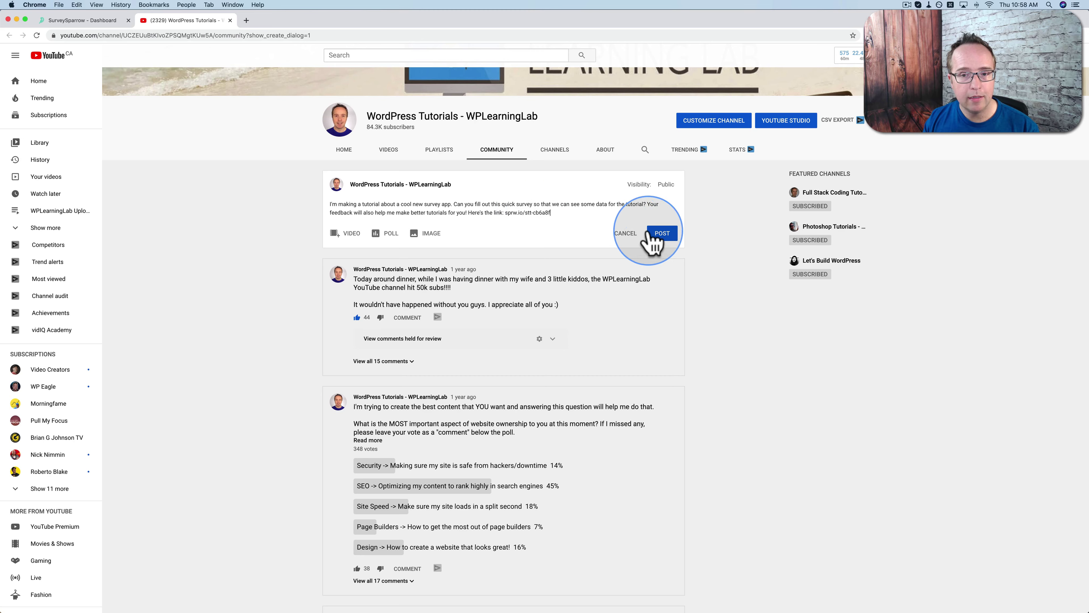
click(660, 234)
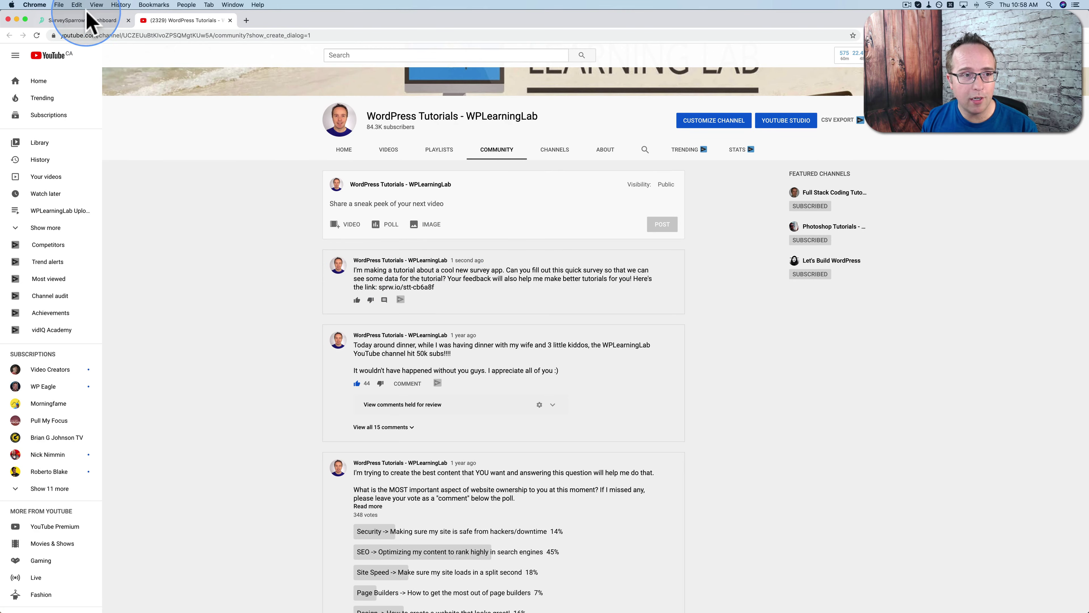
Create a web link share named 'Facebook Group' and copy its short sprw.io URL
click(87, 22)
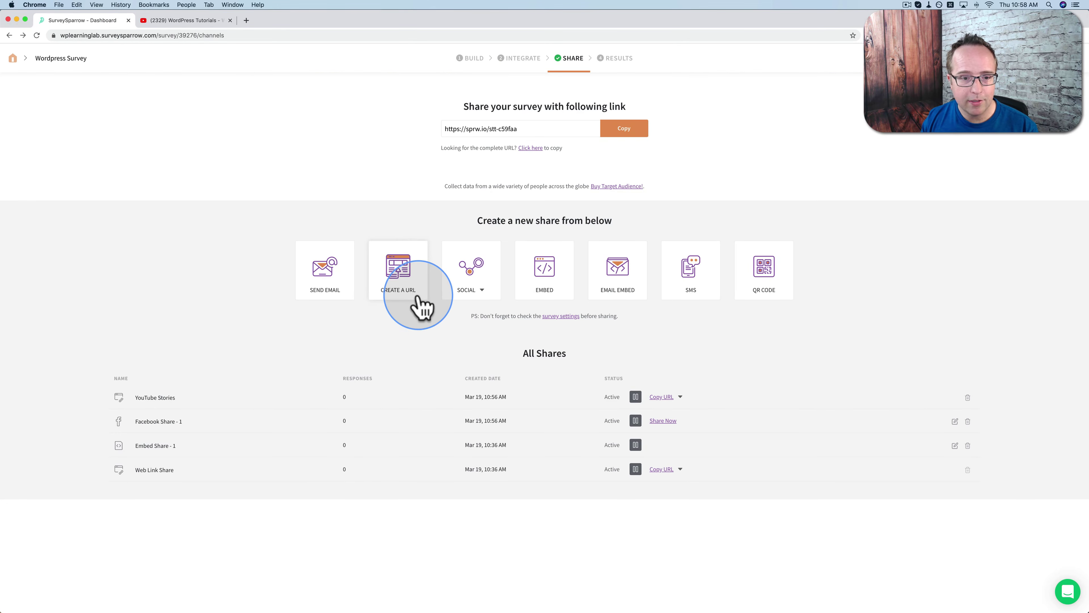
click(398, 271)
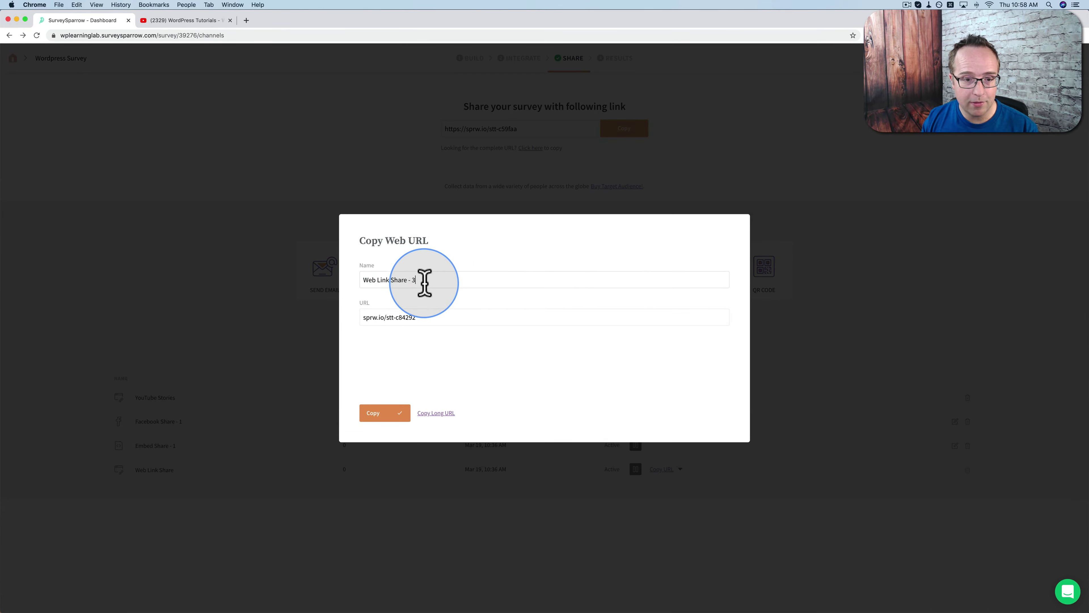
drag(426, 280, 347, 296)
text(Fe)
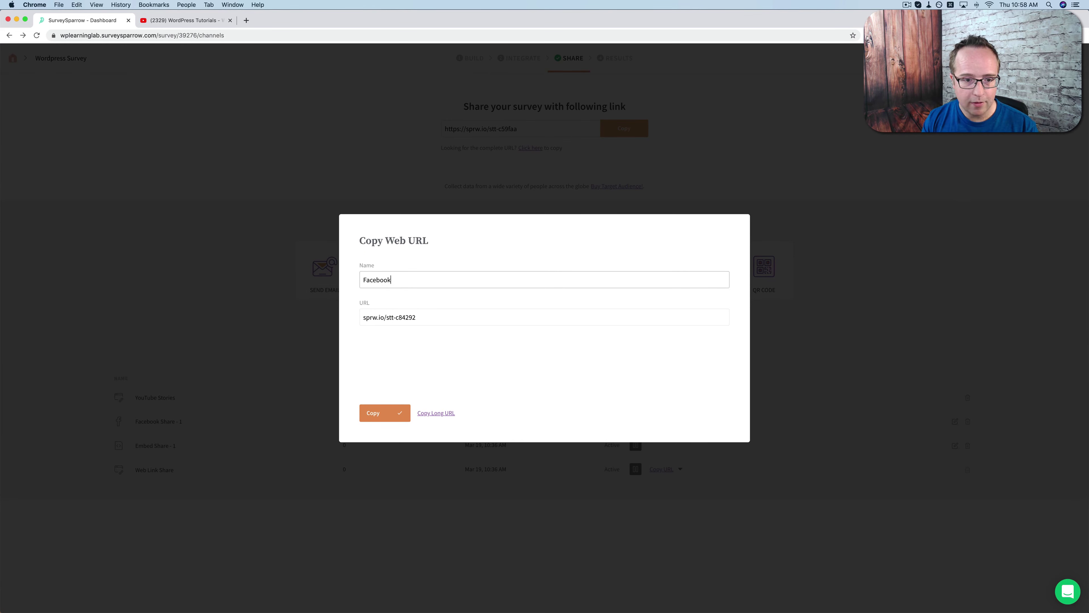
click(397, 414)
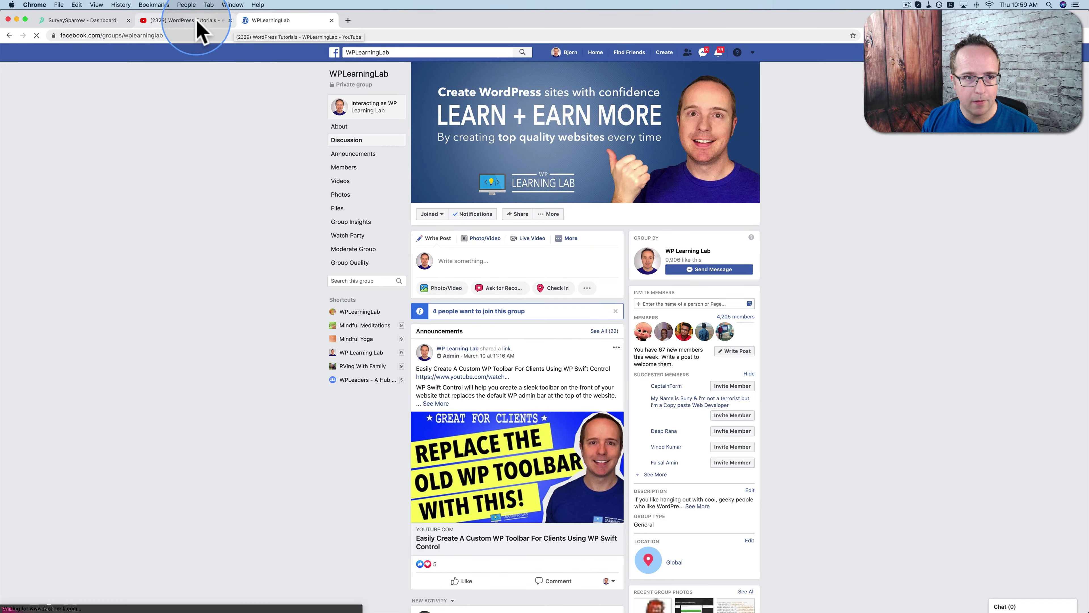
Start a new WPLearningLab Facebook group post containing the survey's short link
click(185, 20)
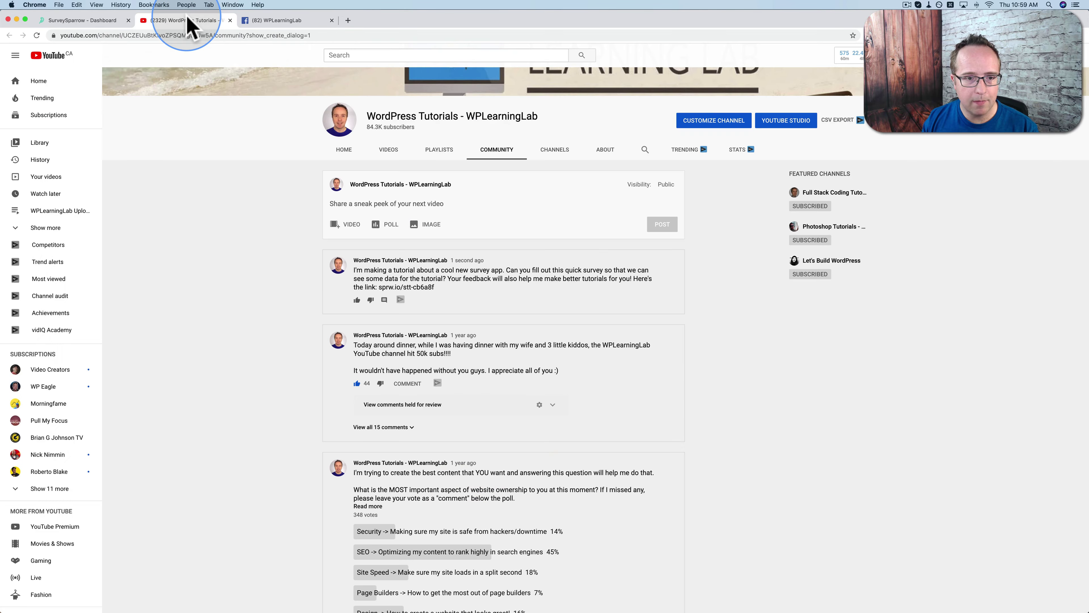
click(277, 20)
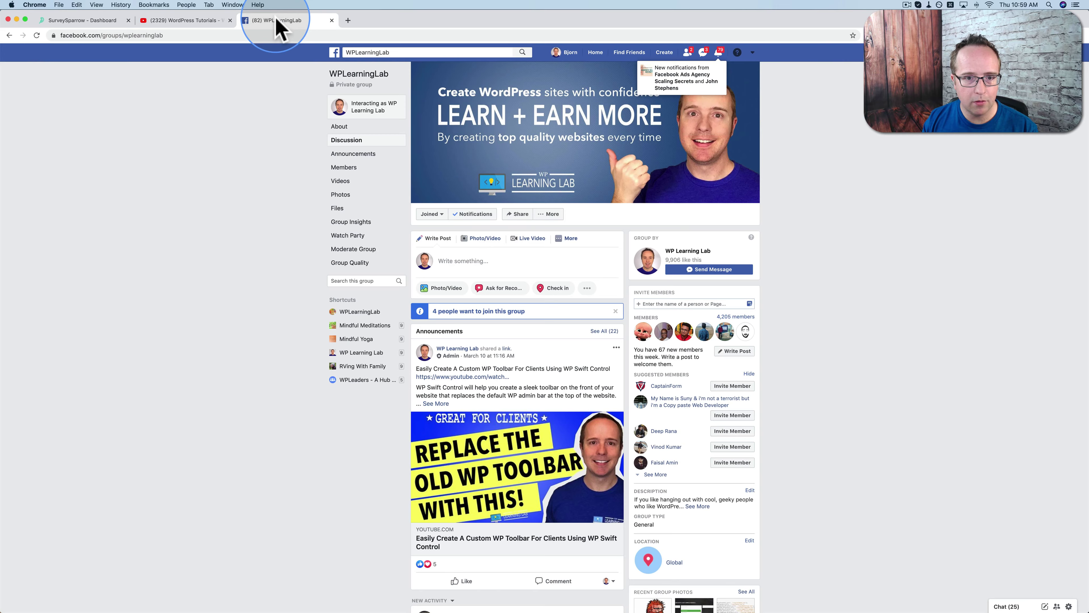
click(474, 258)
key(super+v)
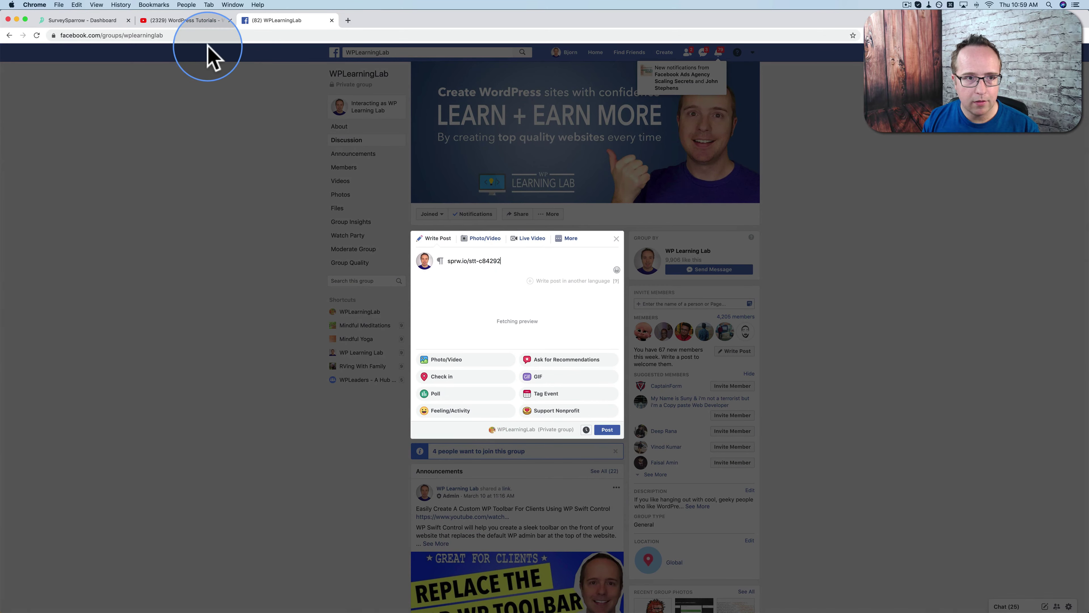
Select the survey invitation message text from the YouTube community post
click(209, 21)
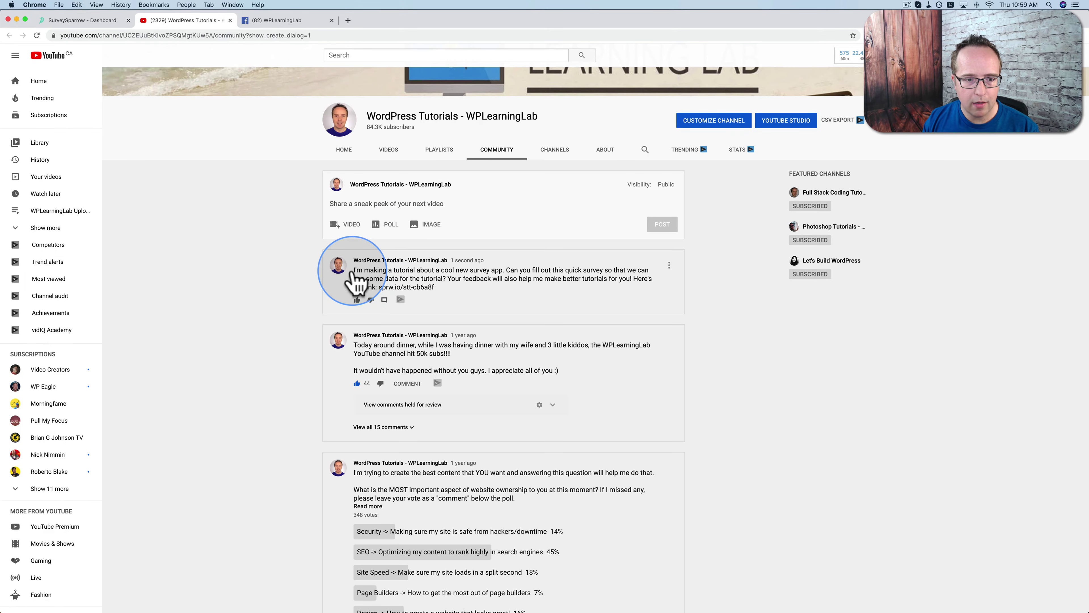
click(357, 279)
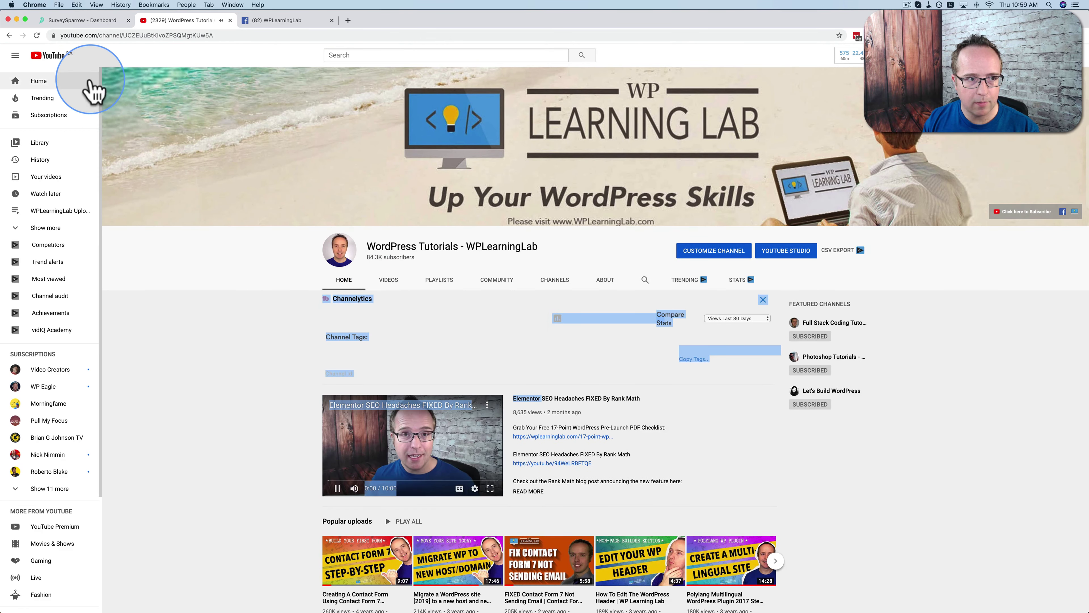
click(9, 35)
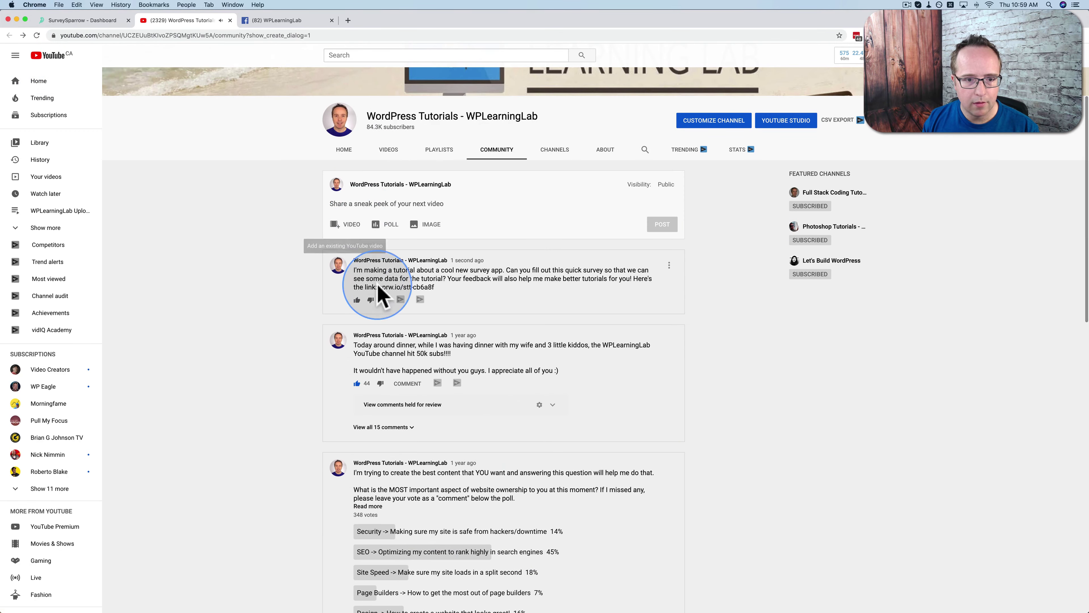
drag(378, 285, 356, 270)
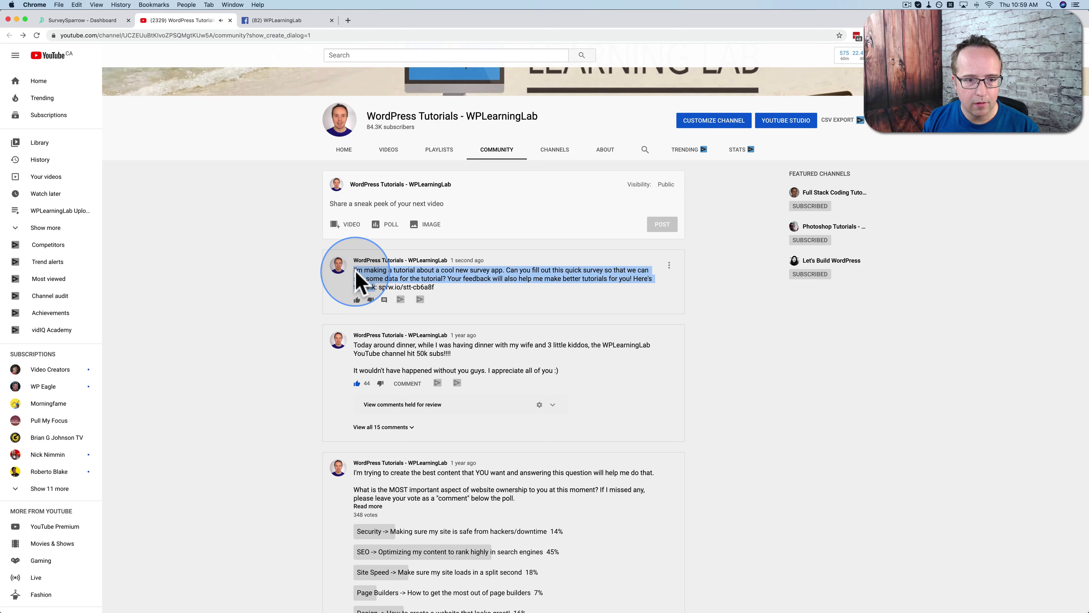
Paste the survey message before the link and split it into paragraphs, including at 'Your feedback'
click(285, 20)
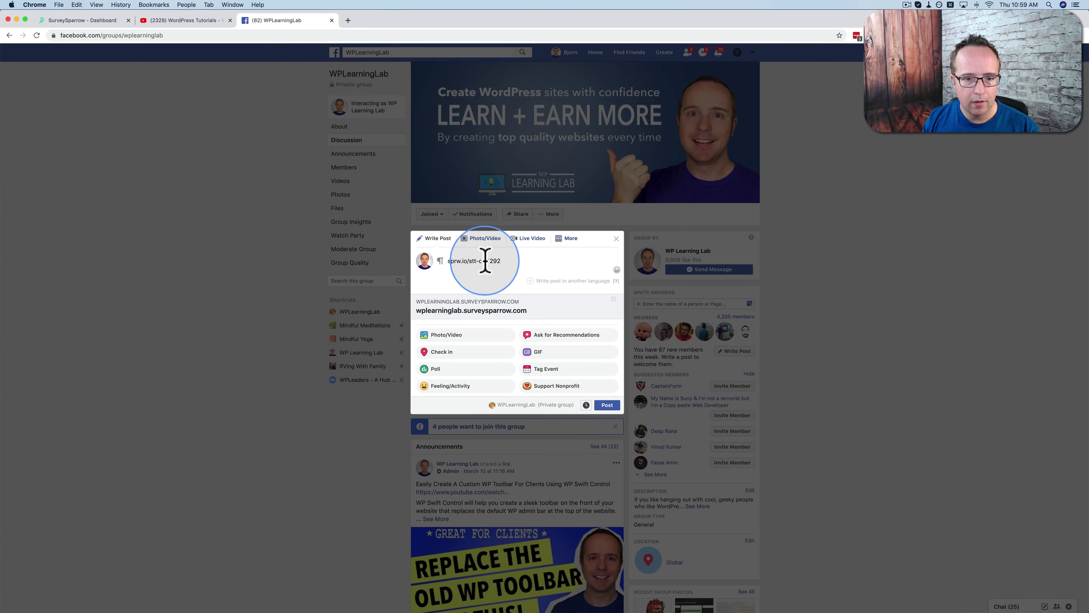
click(448, 260)
key(super+v)
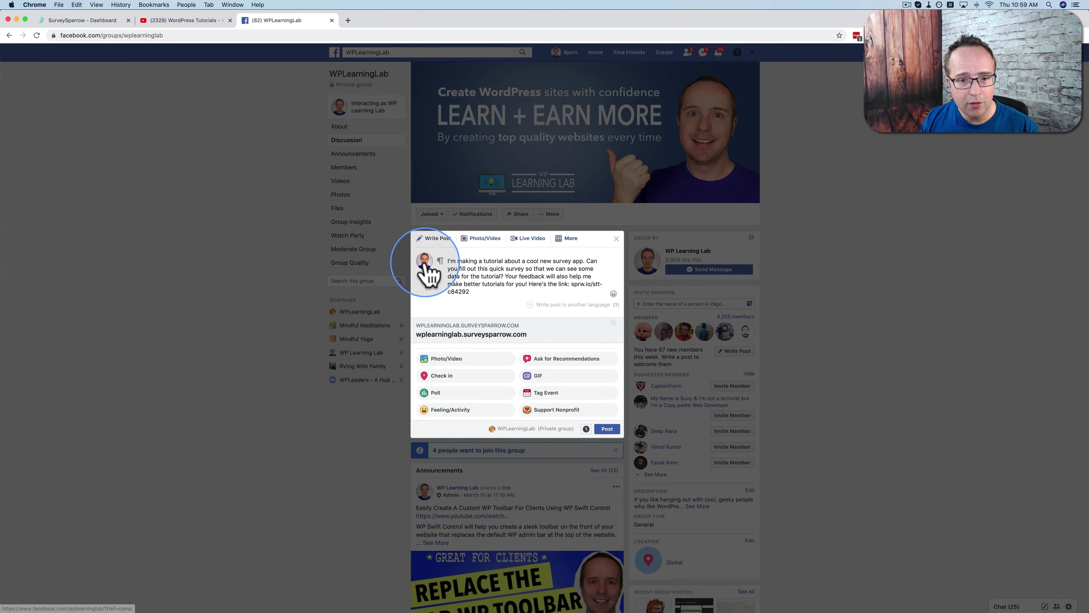
click(588, 260)
key(Return)
key(Return)
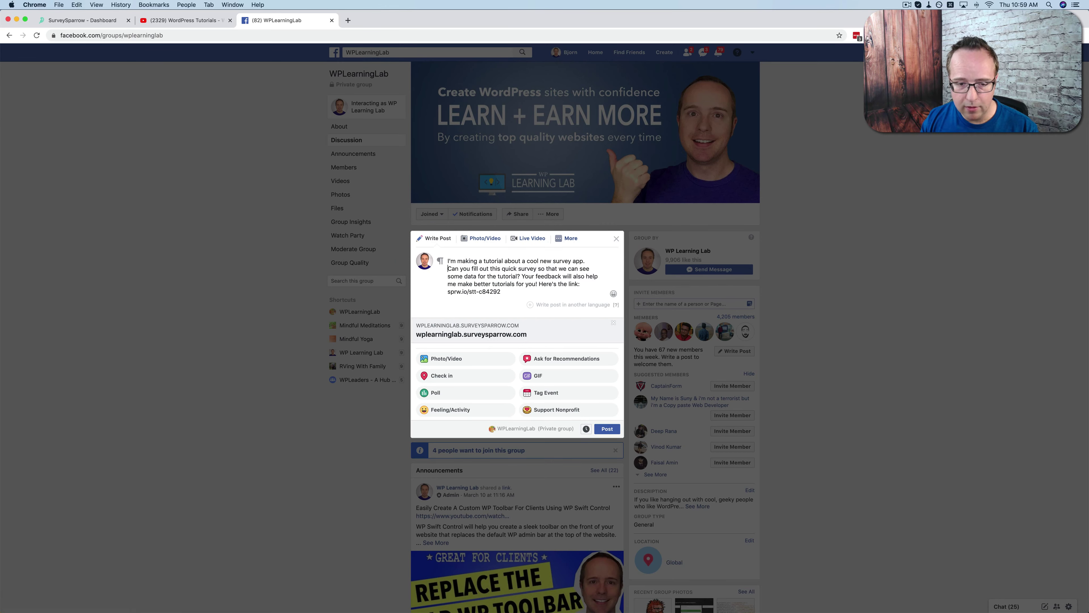
click(524, 285)
key(Return)
key(Return)
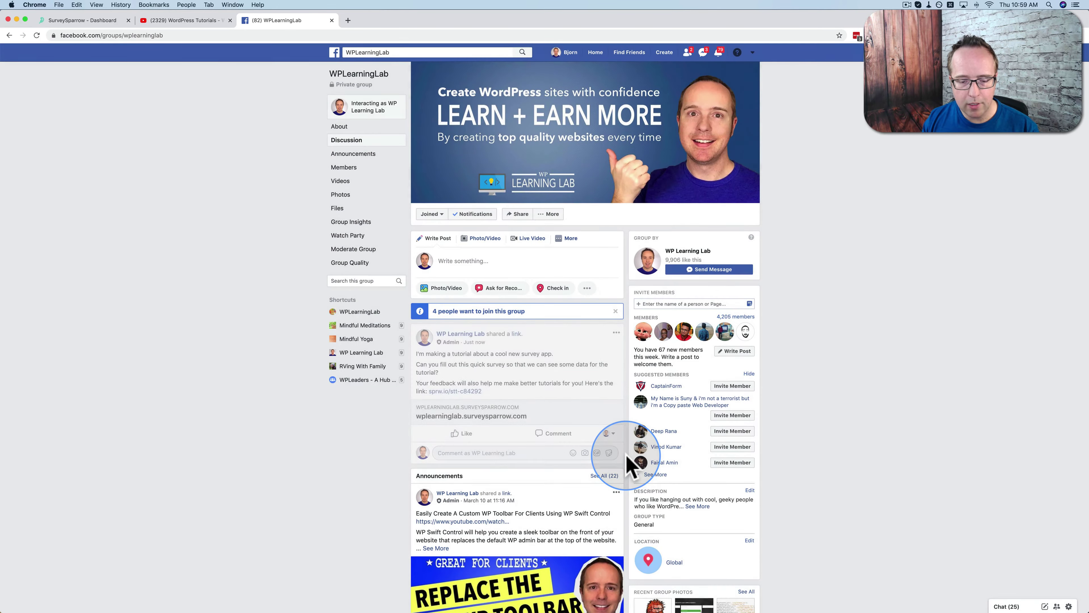
Mark the group post as an announcement and close the Facebook tab
click(617, 326)
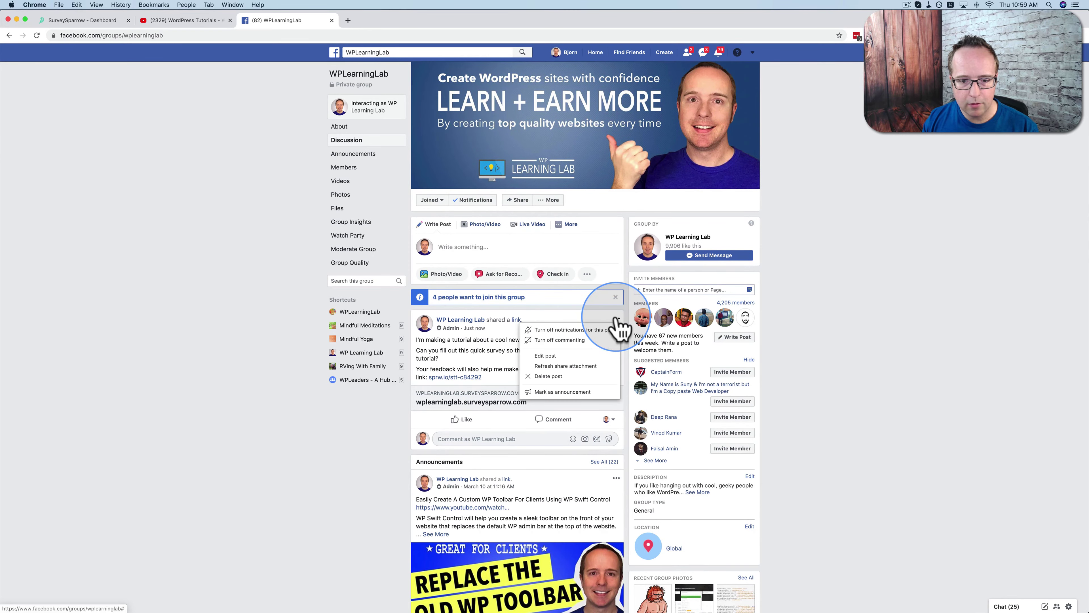
click(576, 404)
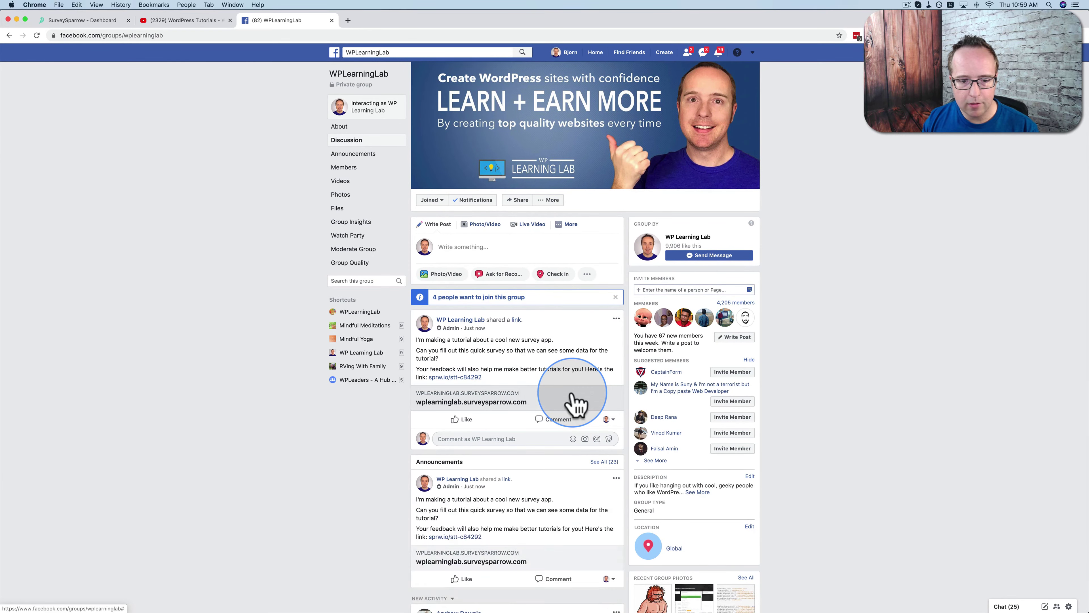
scroll(575, 405, down, 9)
scroll(420, 318, up, 4)
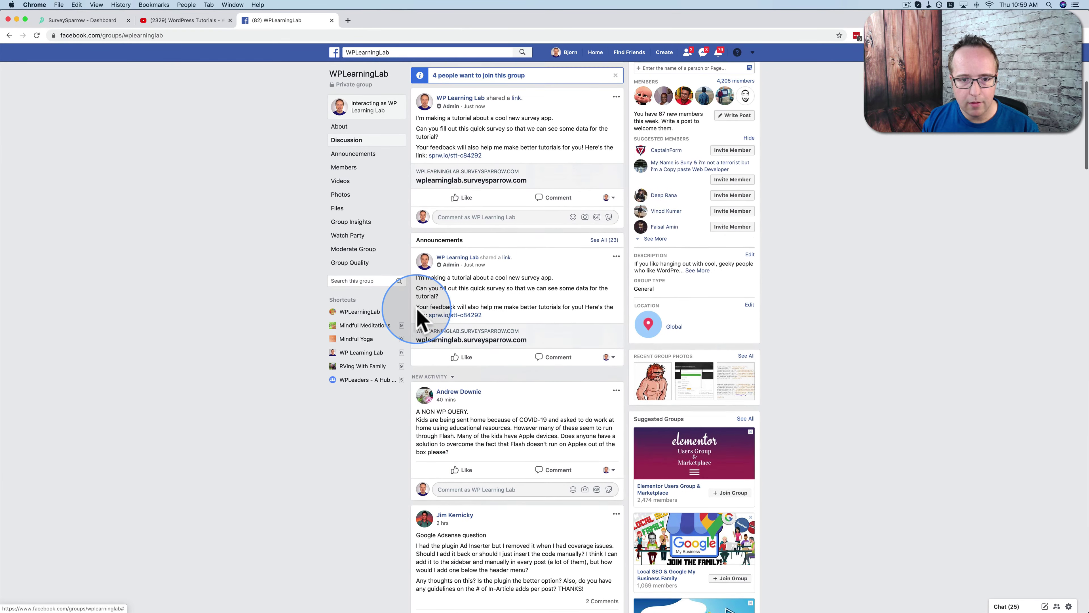
scroll(533, 290, up, 3)
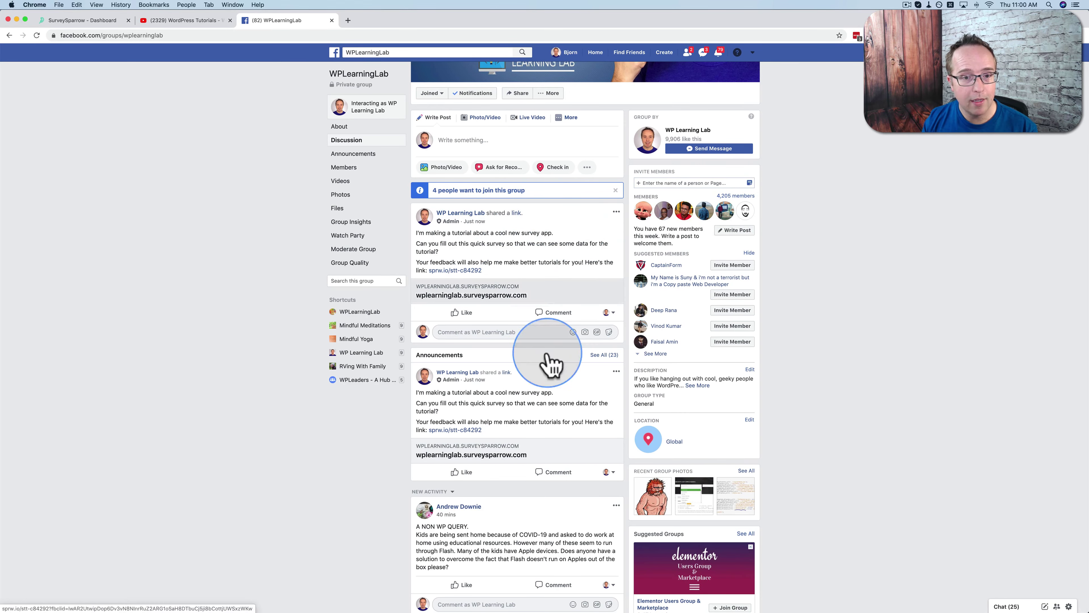
click(332, 21)
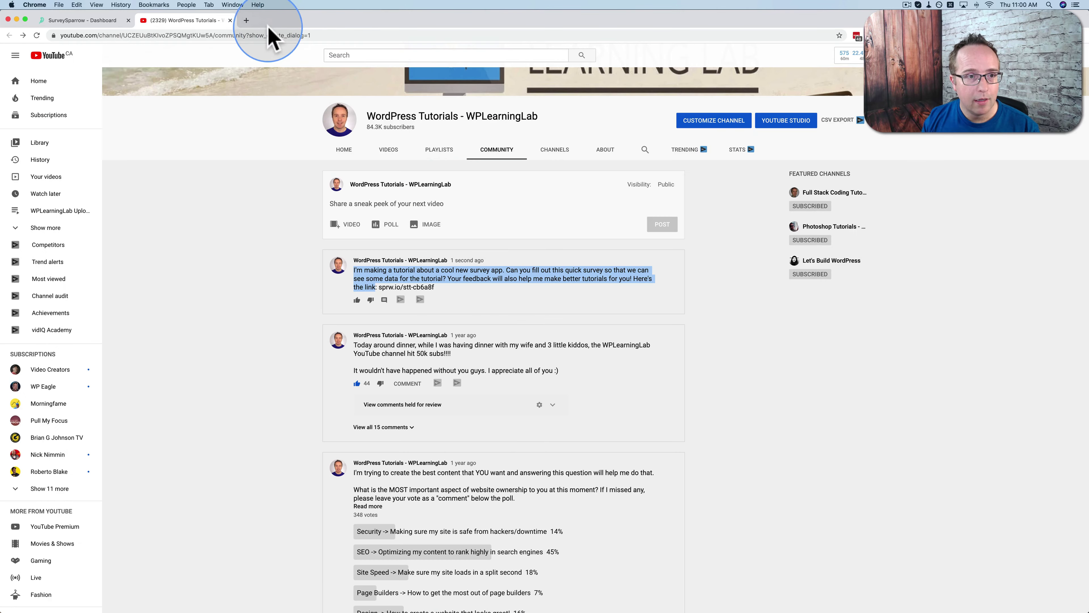
Create Embed Share - 2, preview Pop-up Card, Chat and Inline Embed, and keep Pop-up Card
click(230, 20)
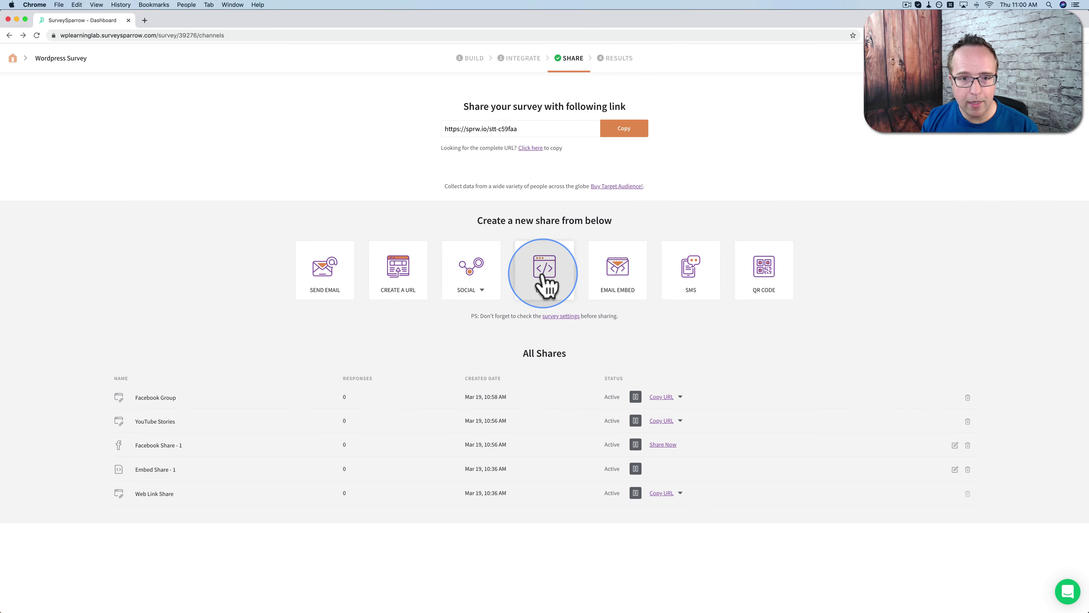
click(546, 285)
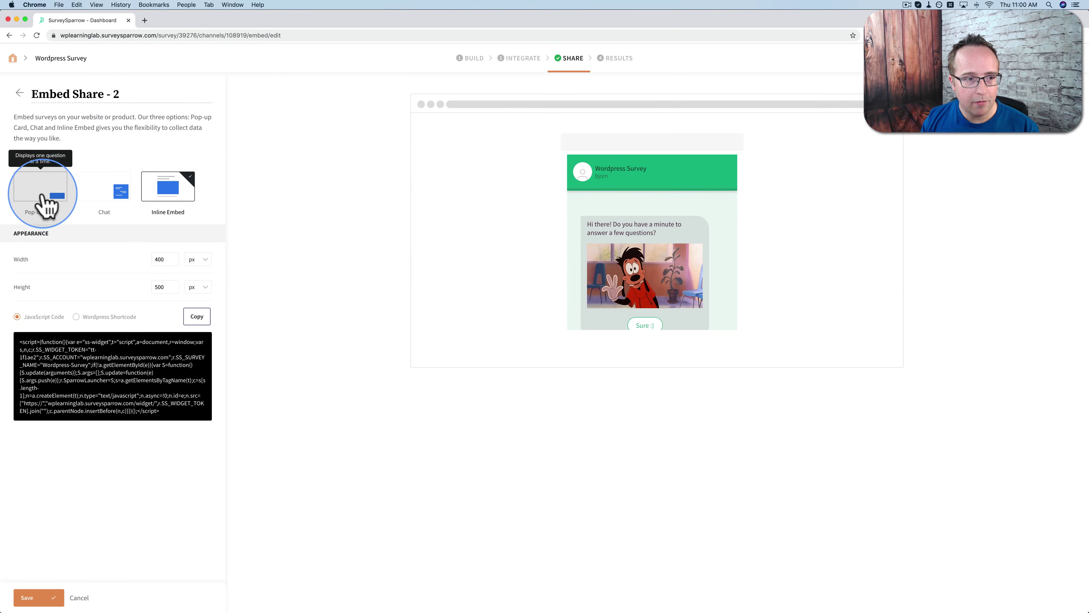
click(61, 191)
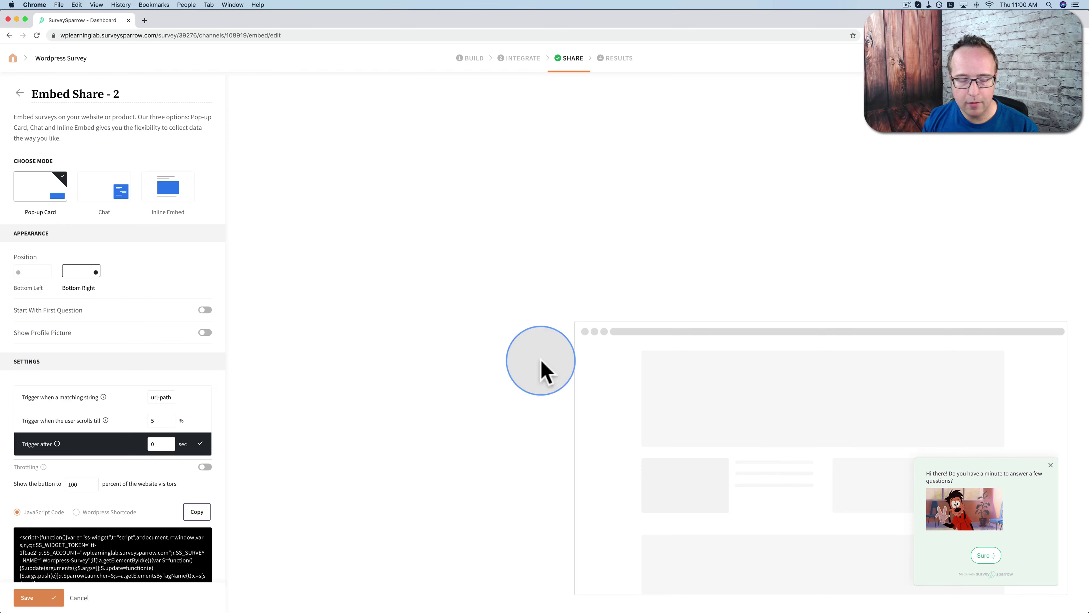
click(110, 197)
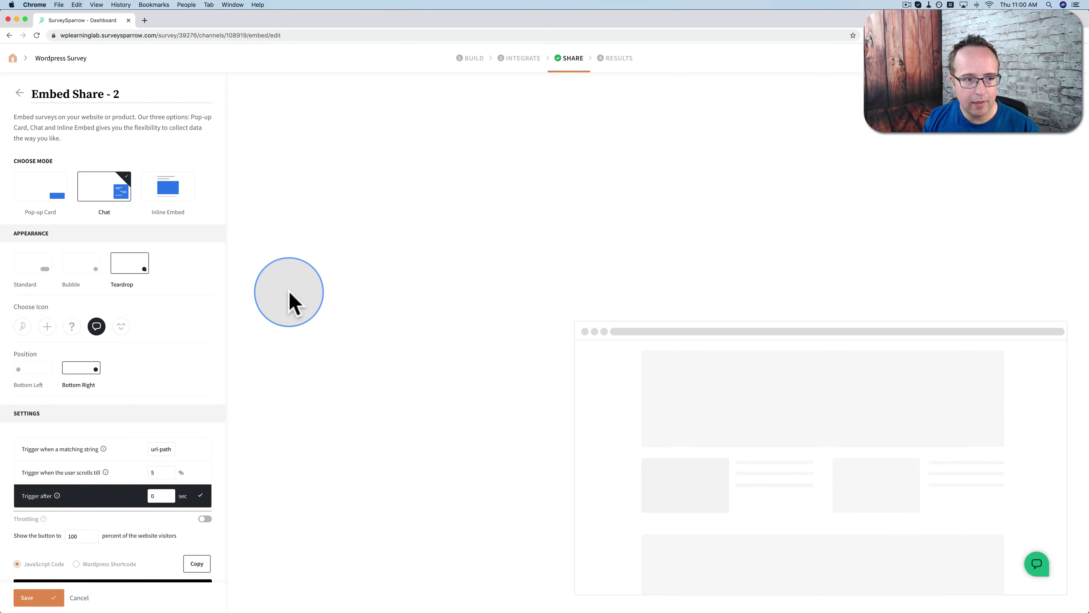
click(163, 197)
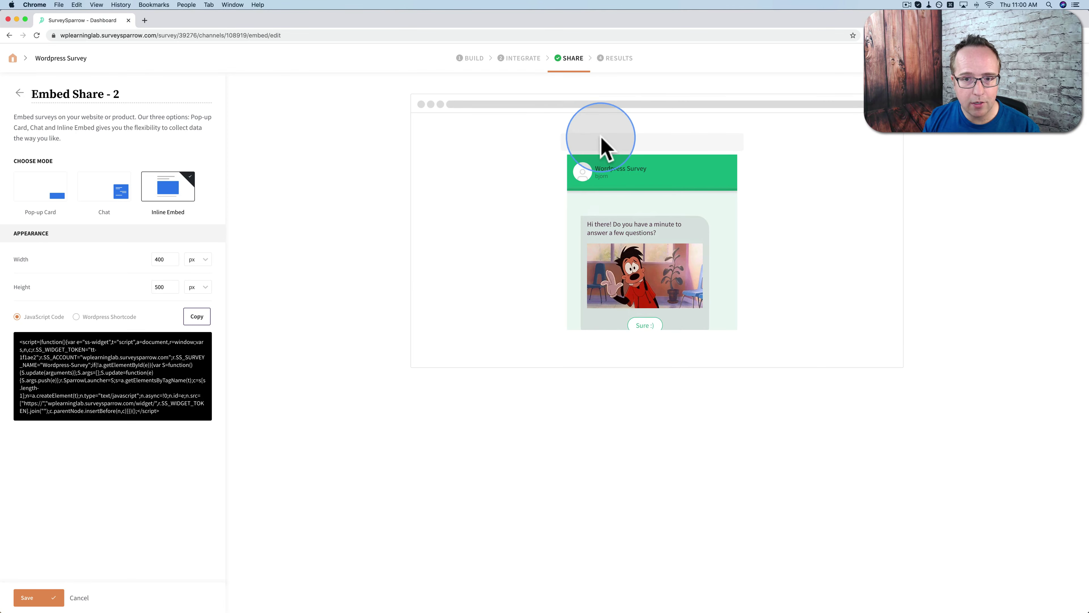
scroll(661, 296, down, 1)
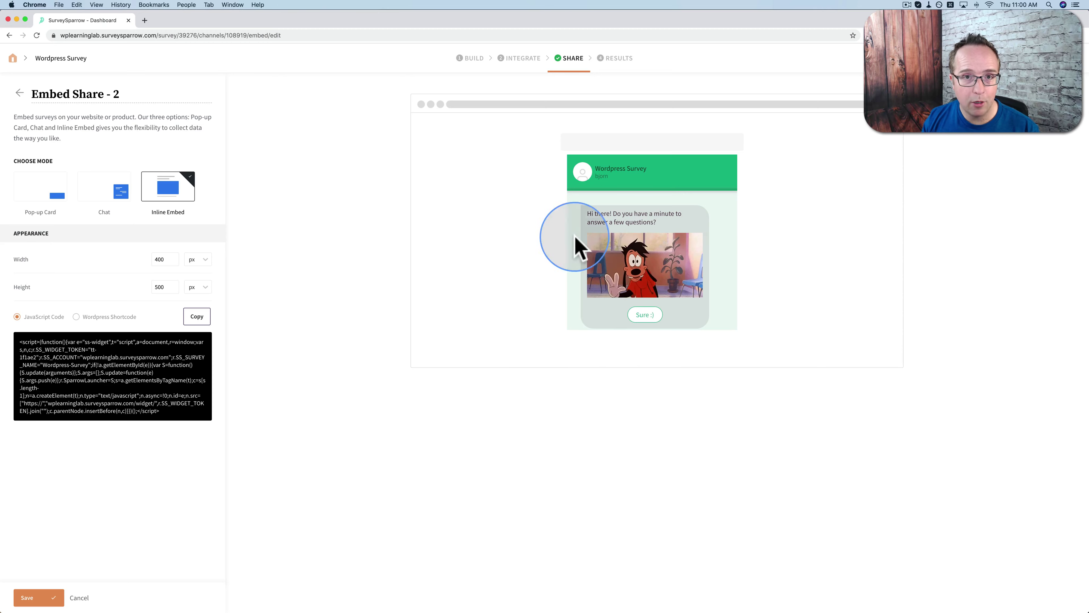
click(45, 199)
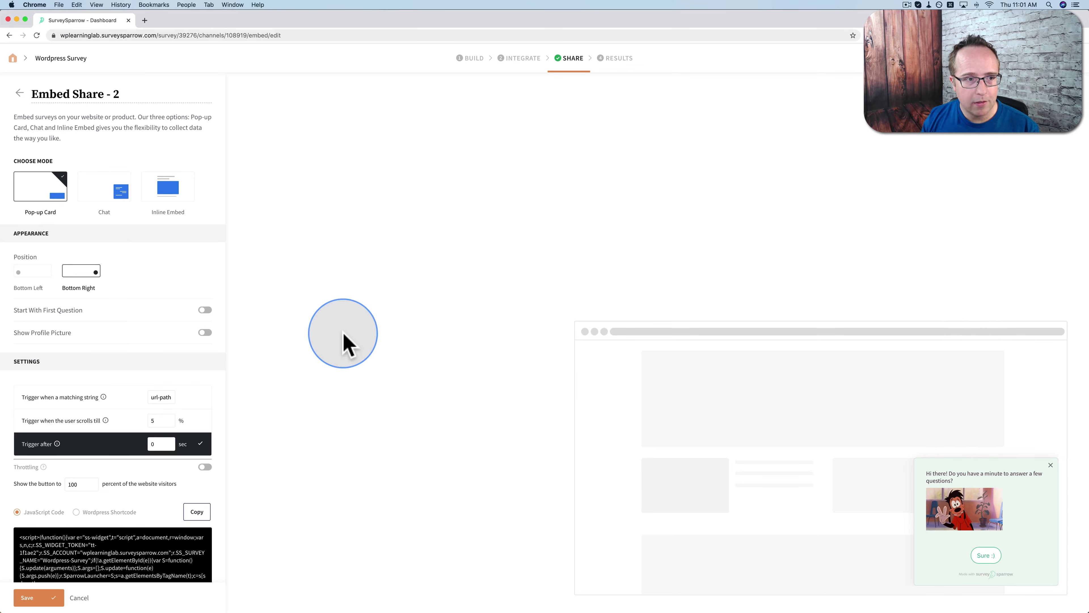
drag(123, 95, 21, 95)
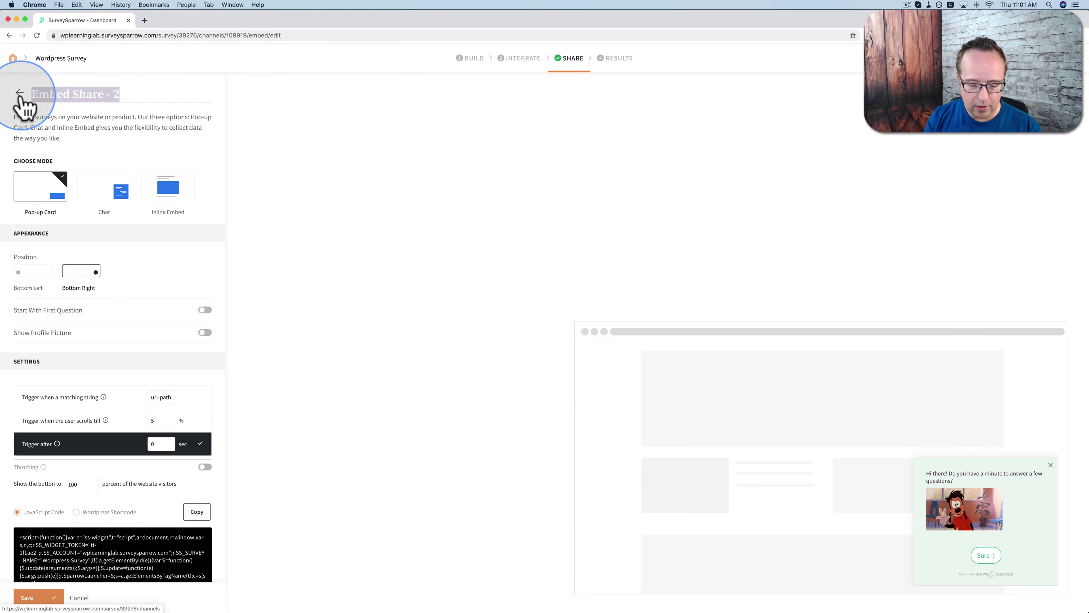
Name the embed 'WPLearningLab Website', copy its WordPress shortcode, and switch to the WordPress dashboard
text(WPLearningLab Website)
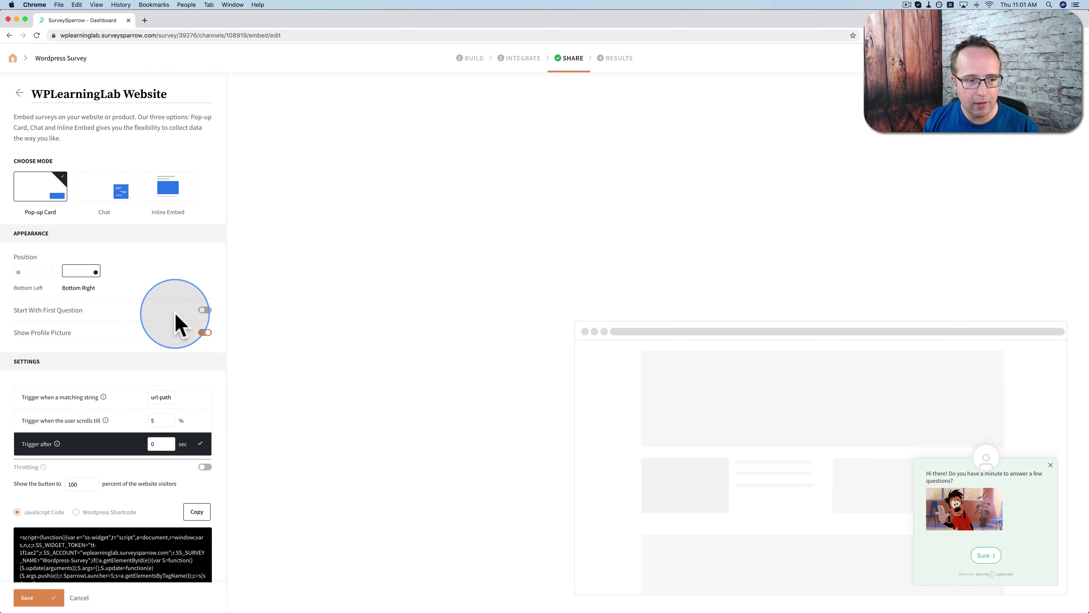
scroll(156, 341, down, 2)
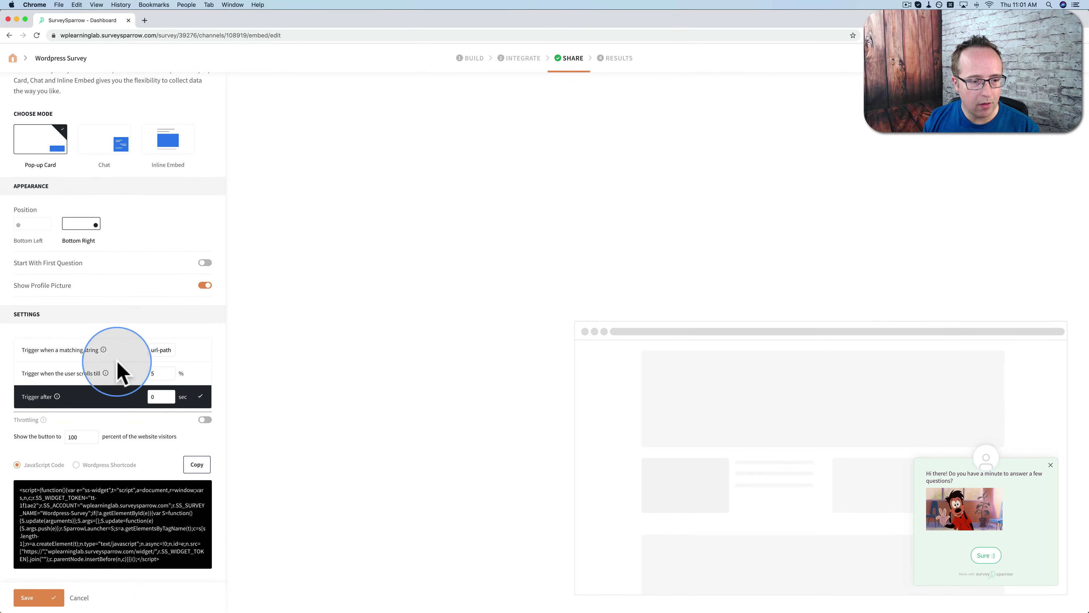
click(76, 465)
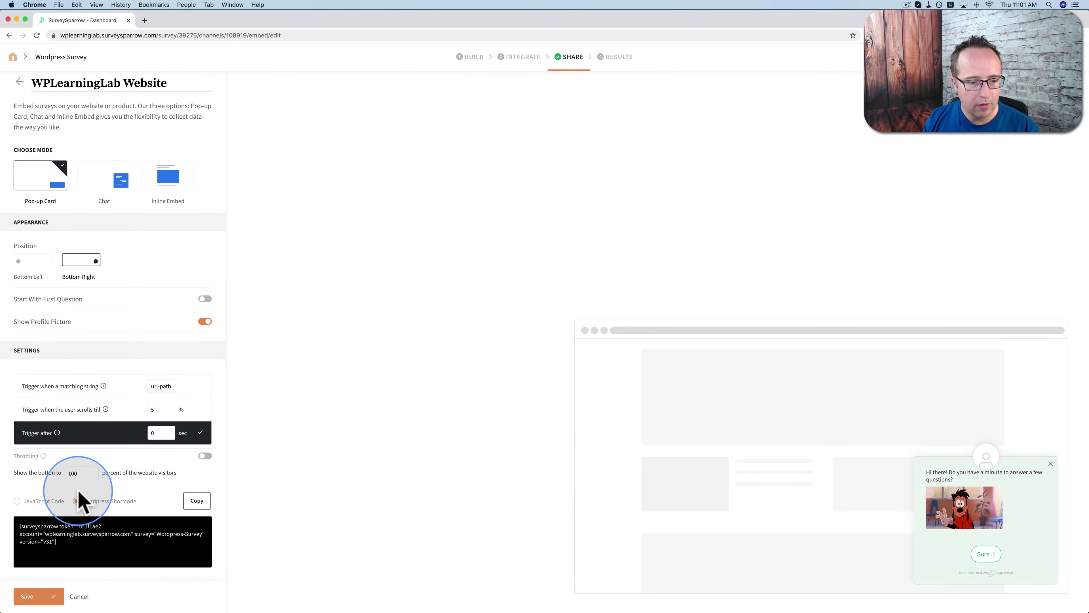
click(205, 506)
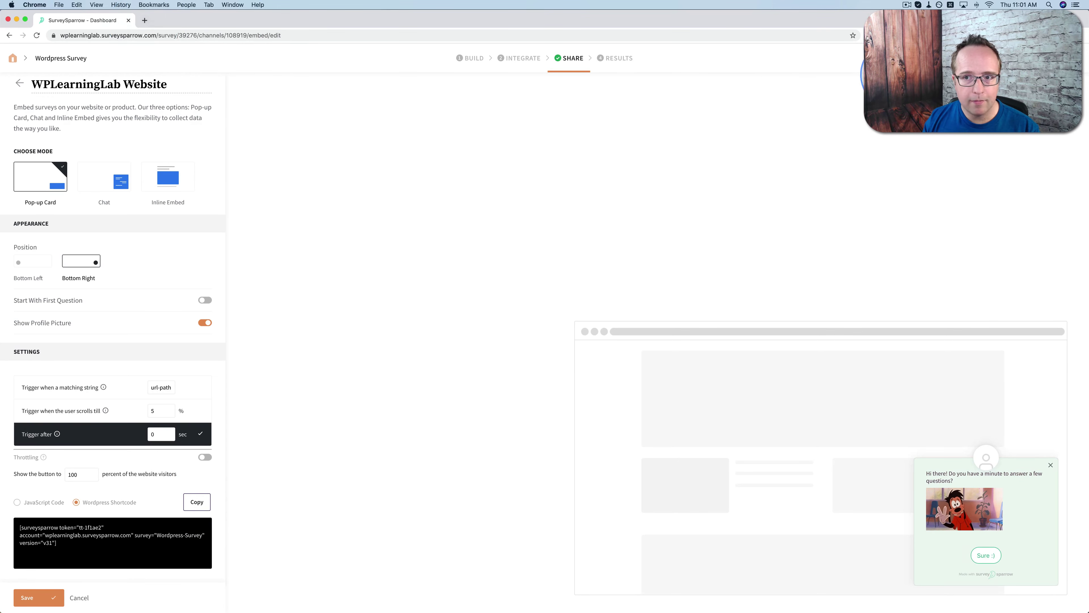
click(218, 361)
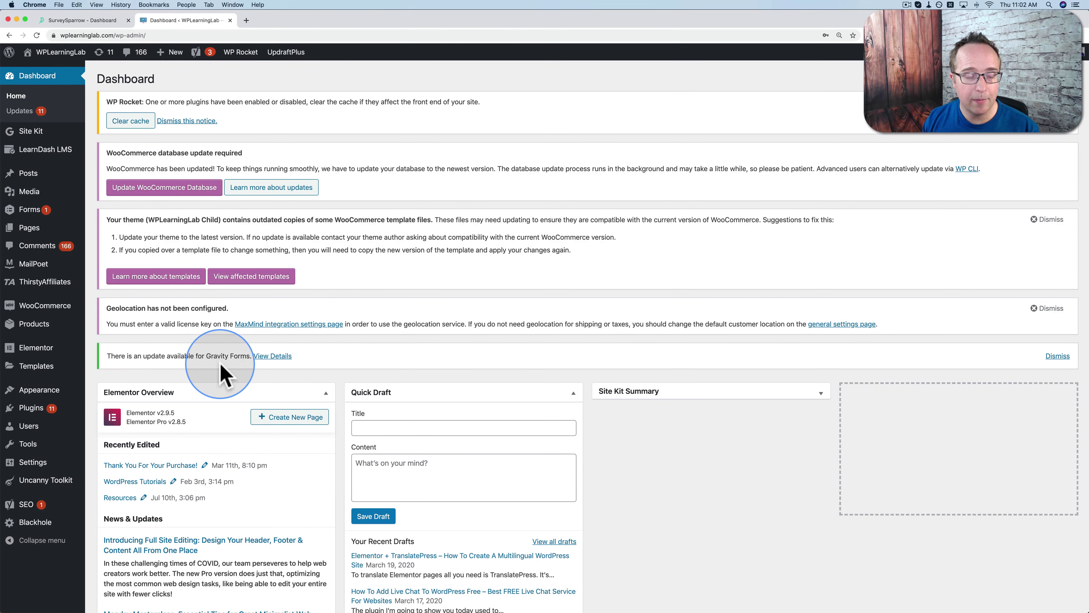
Open the Website Footer template from Templates > Theme Builder with Elementor
mouse_move(49, 350)
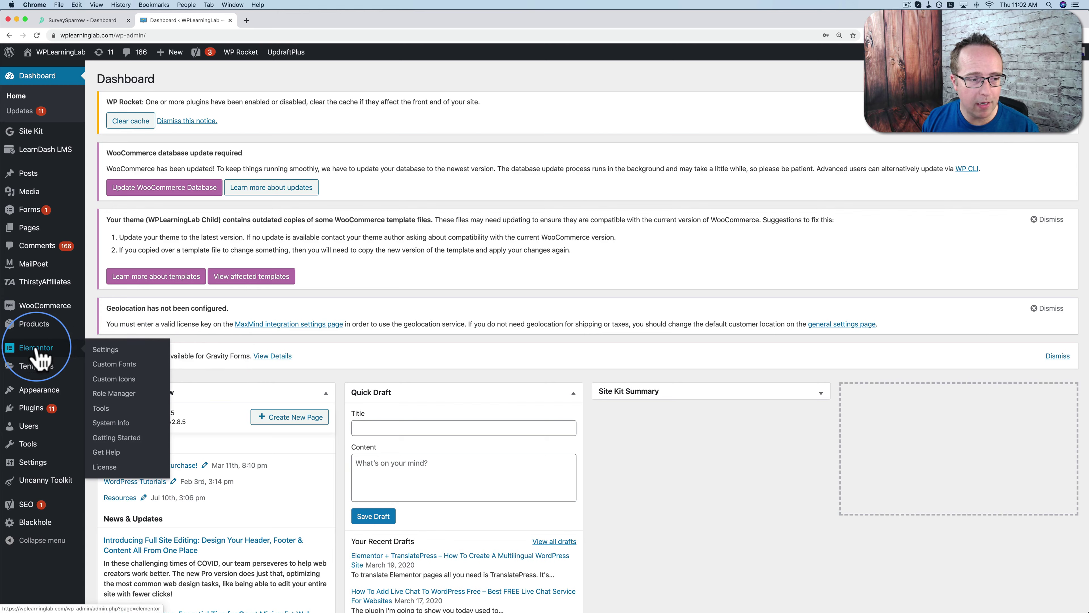
mouse_move(39, 368)
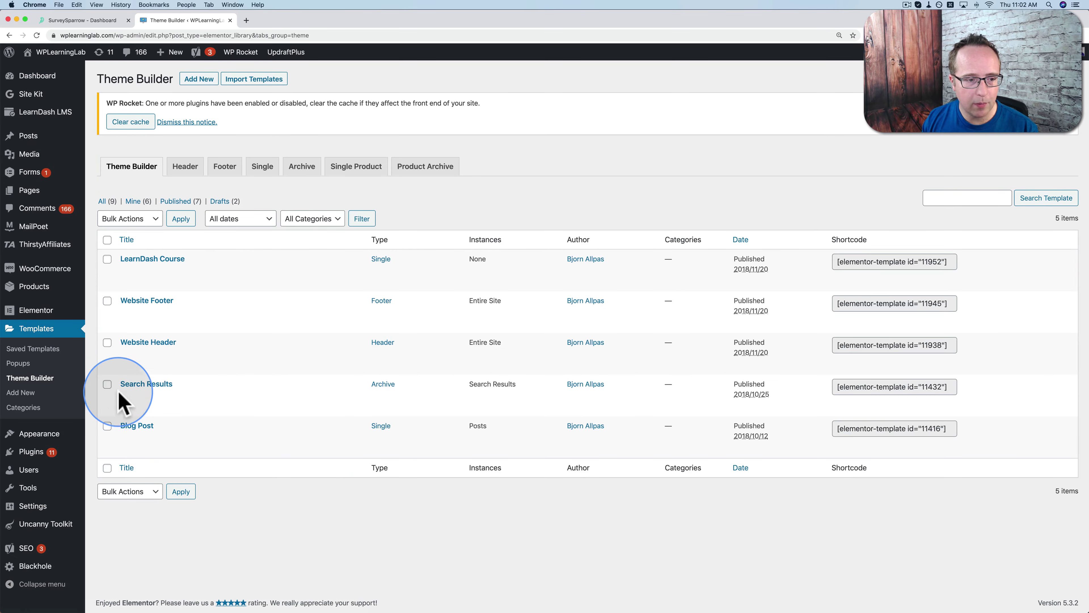
mouse_move(134, 312)
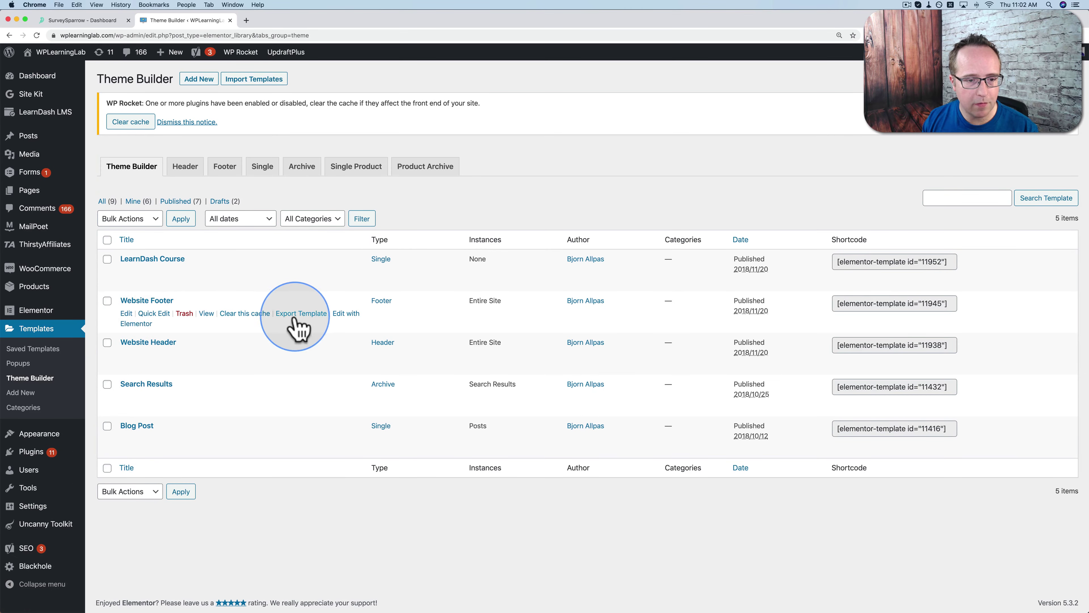
click(341, 314)
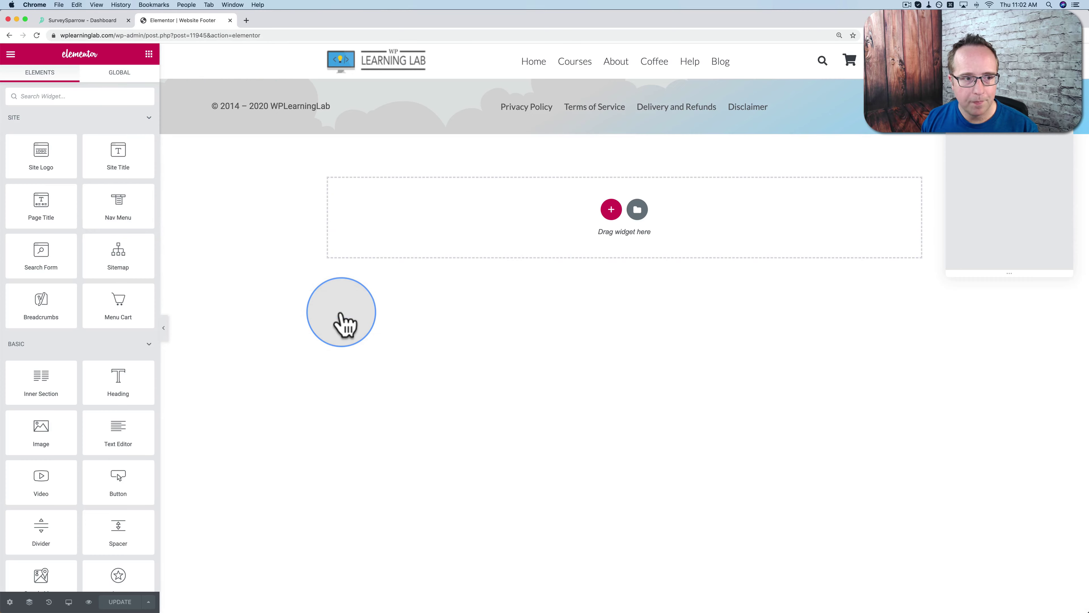
Drop a Shortcode widget (searched as 'short') into the footer, paste the shortcode, apply and update
click(67, 97)
text(short)
drag(59, 119, 815, 121)
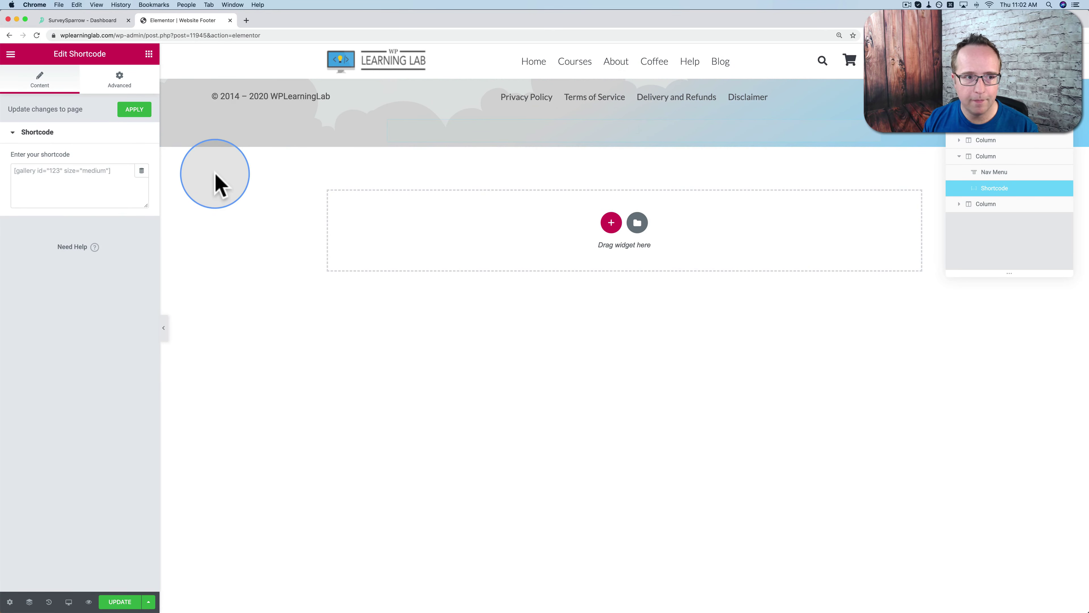
click(95, 182)
click(134, 112)
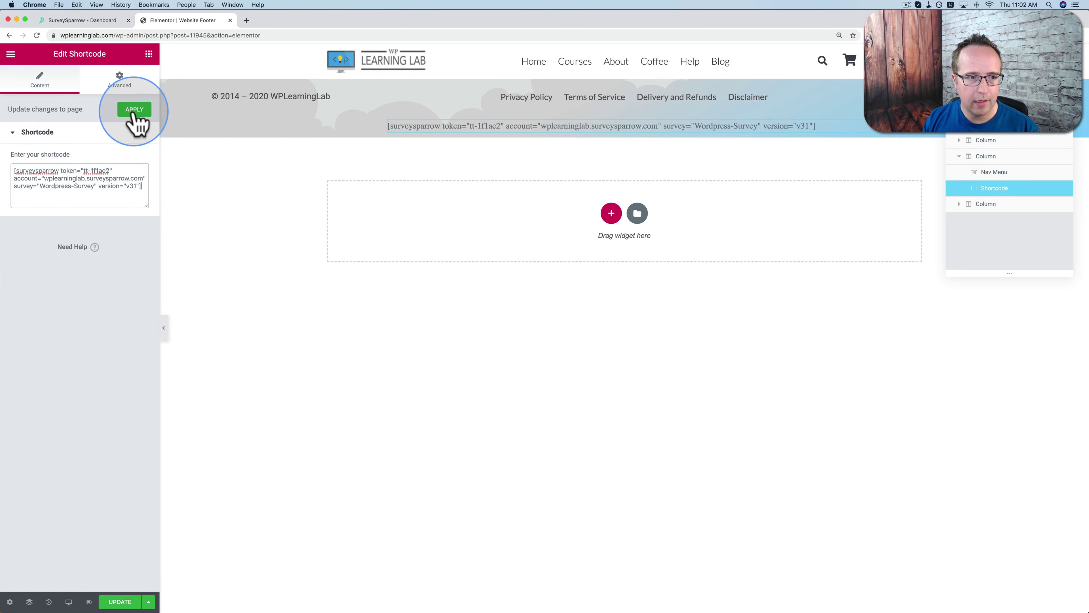
click(134, 113)
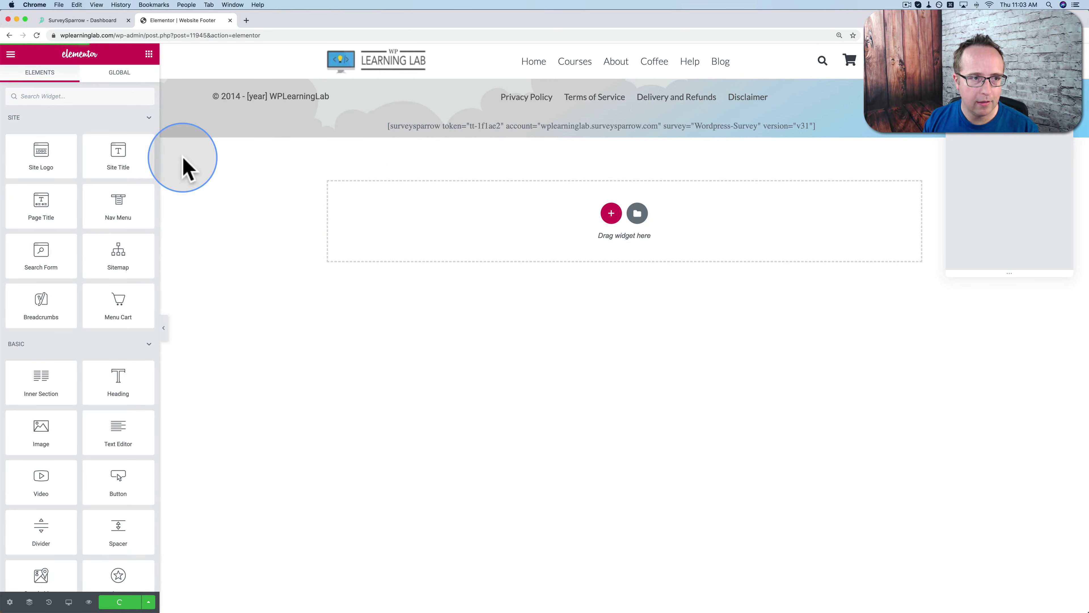
Load wplearninglab.com in a new tab and find the shortcode shown as plain text in its footer
click(246, 21)
text(wplearninglab.com)
key(Return)
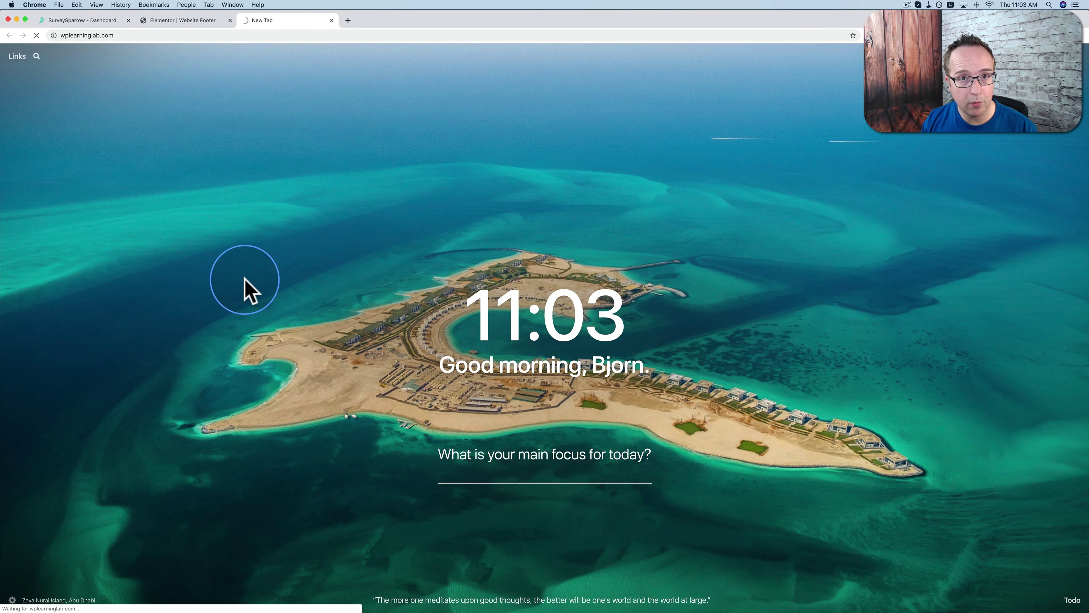
scroll(288, 364, down, 10)
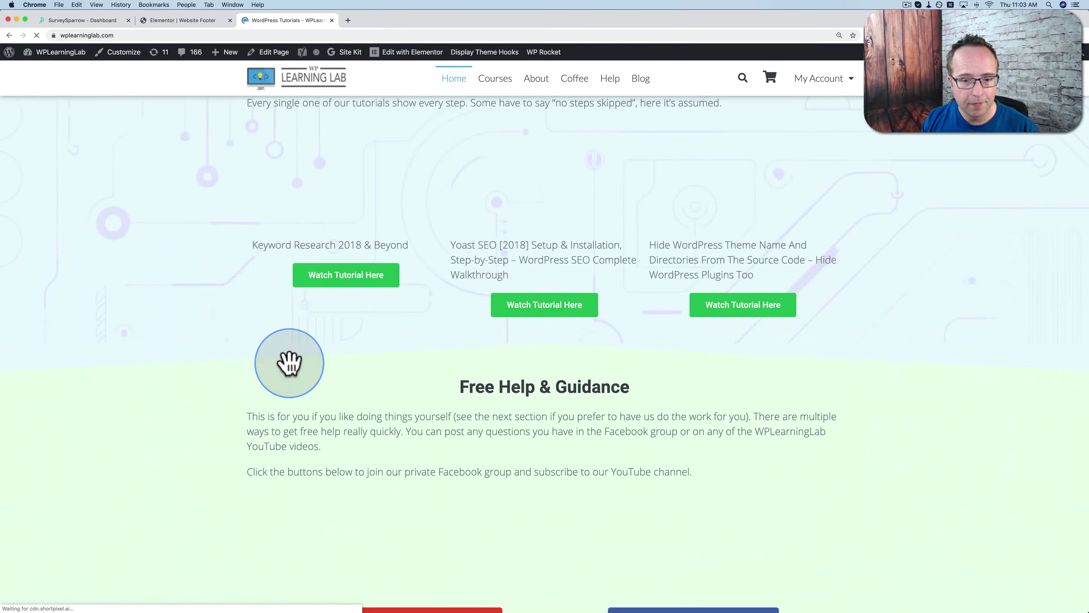
scroll(290, 364, down, 15)
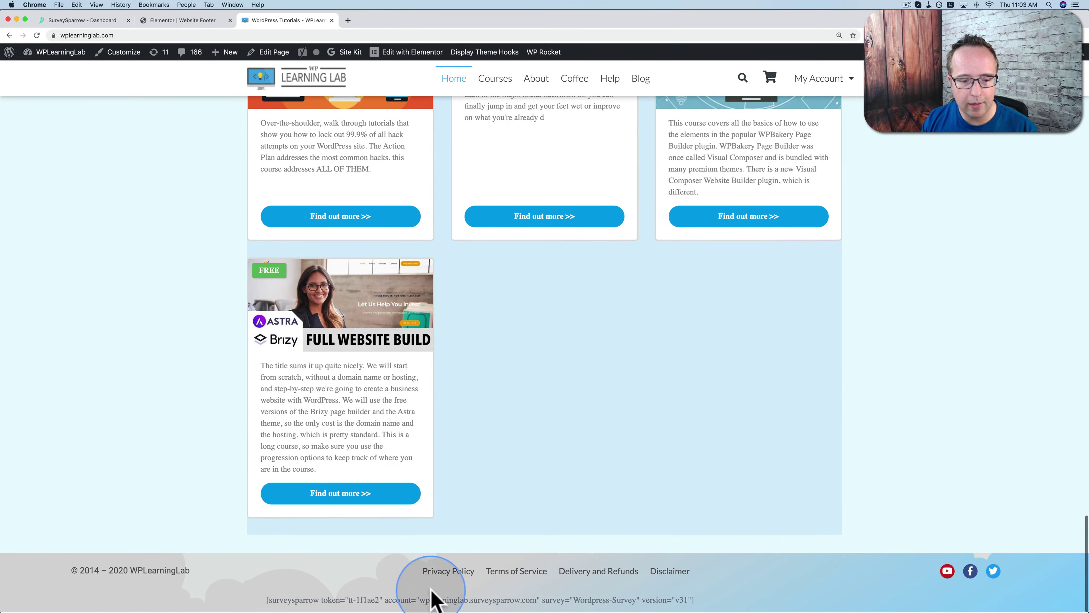
drag(264, 600, 717, 597)
Leave the Elementor footer editor for the WordPress dashboard's Plugins > Add New page
click(146, 24)
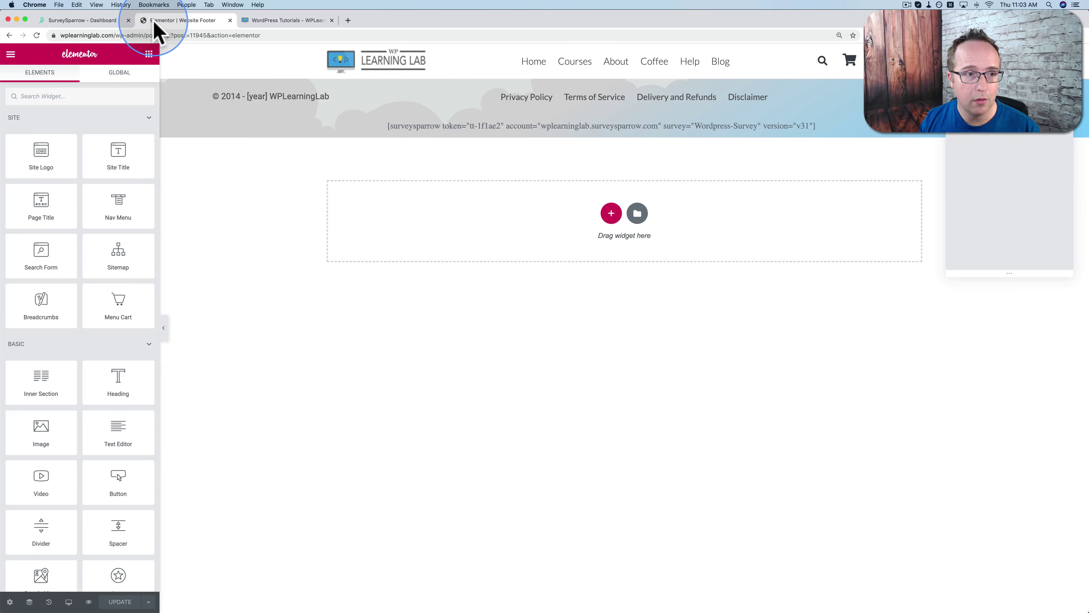
click(11, 55)
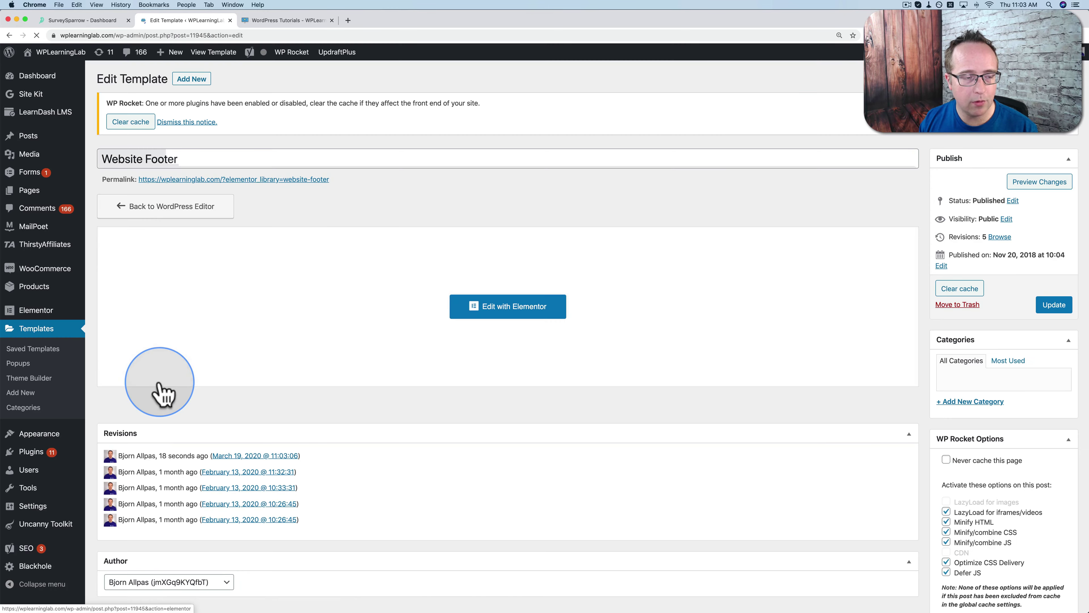
mouse_move(47, 453)
click(111, 472)
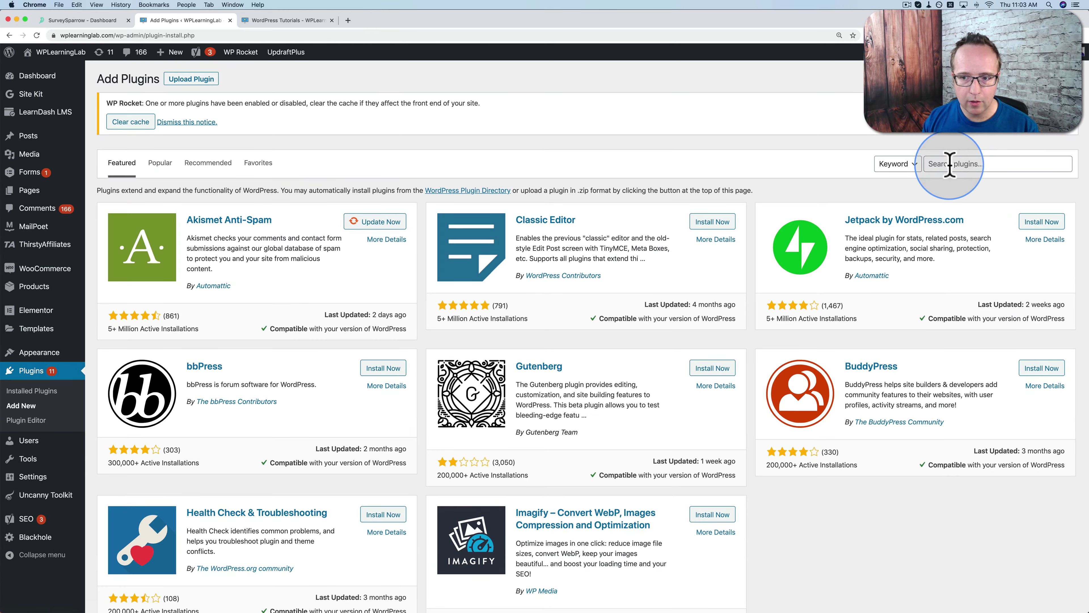
Search the plugin directory for SurveySparrow and install its Conversational Chatbot plugin
click(948, 163)
text(surveysparrow)
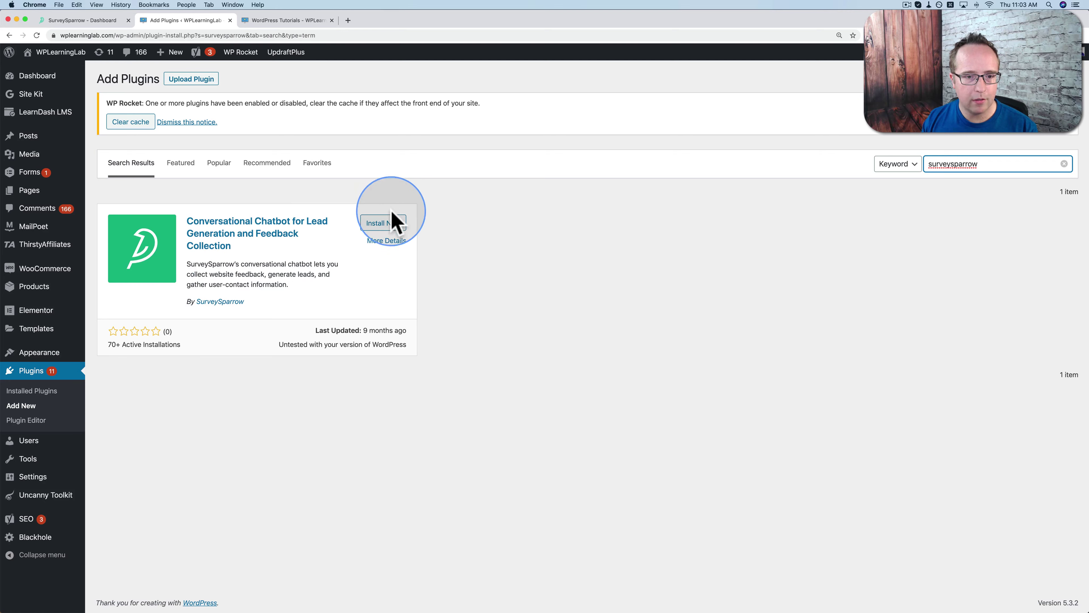
click(386, 223)
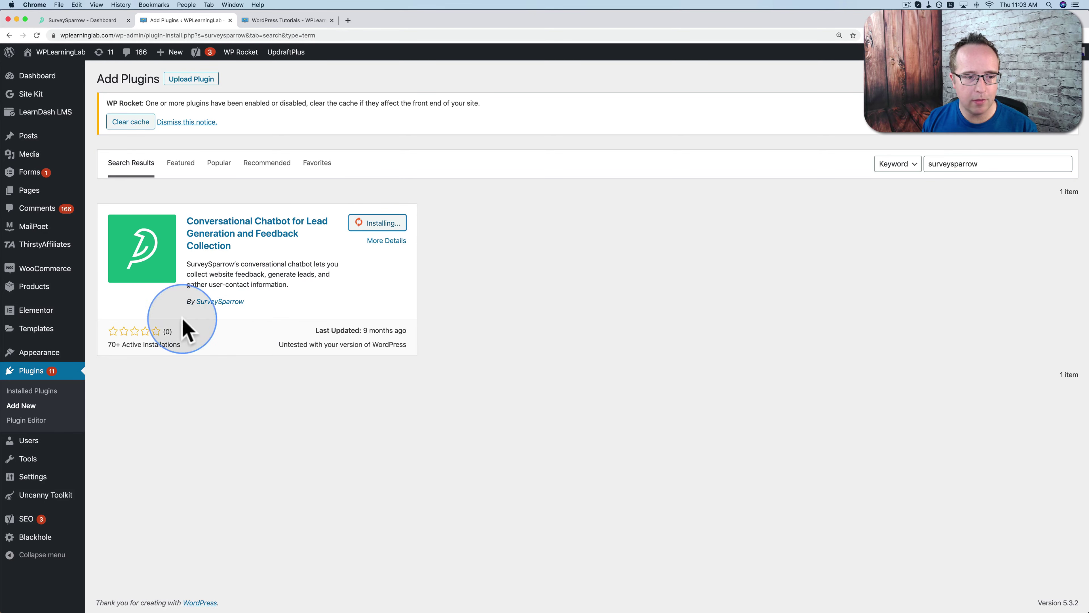
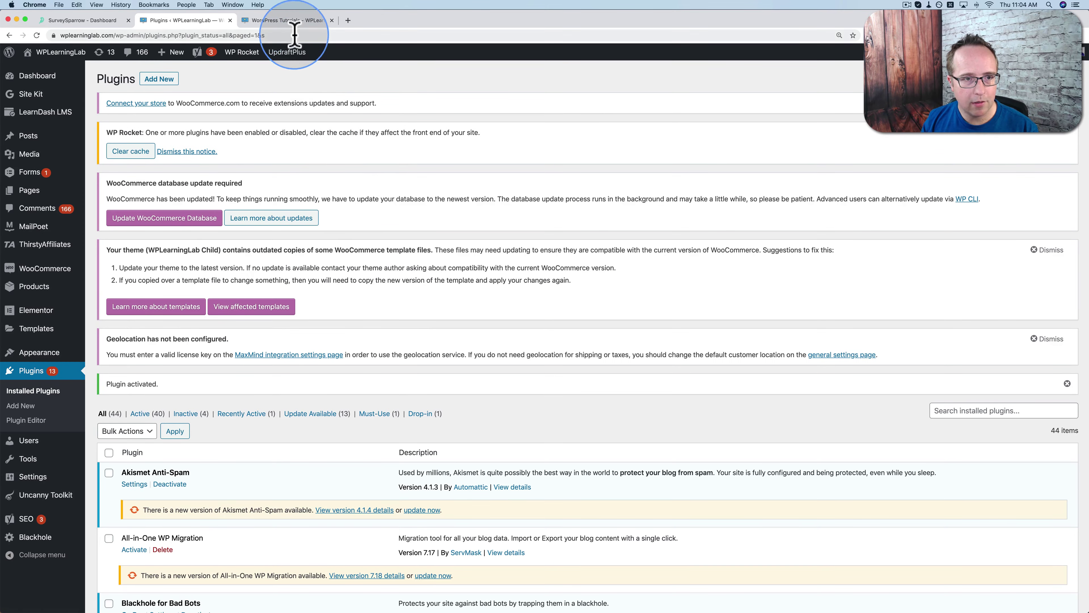
Reload the WP Learning Lab homepage and scroll to the course cards with the SurveySparrow pop-up
click(285, 20)
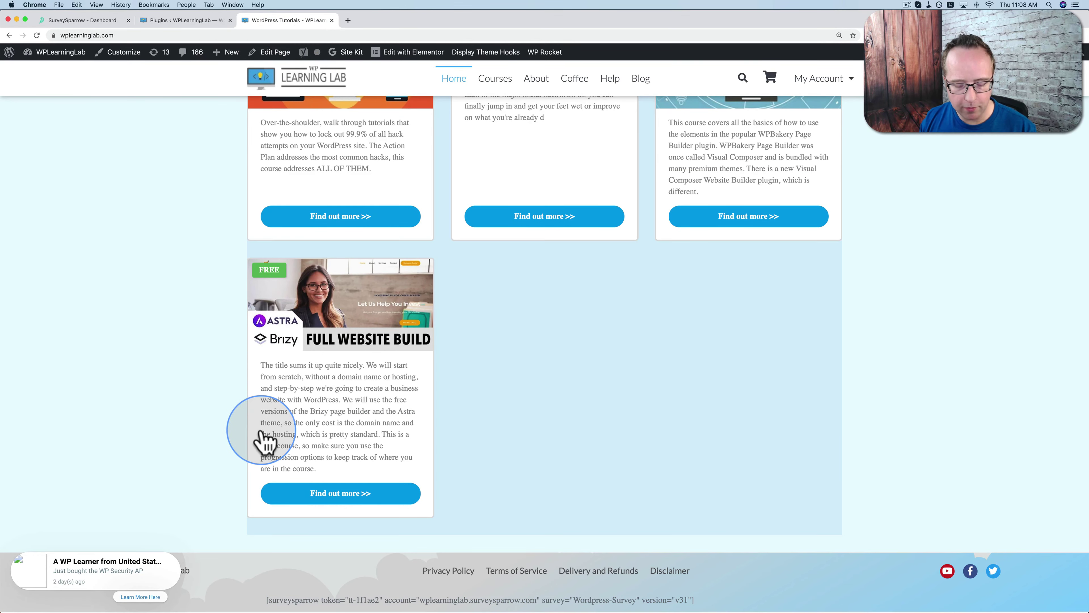
click(263, 439)
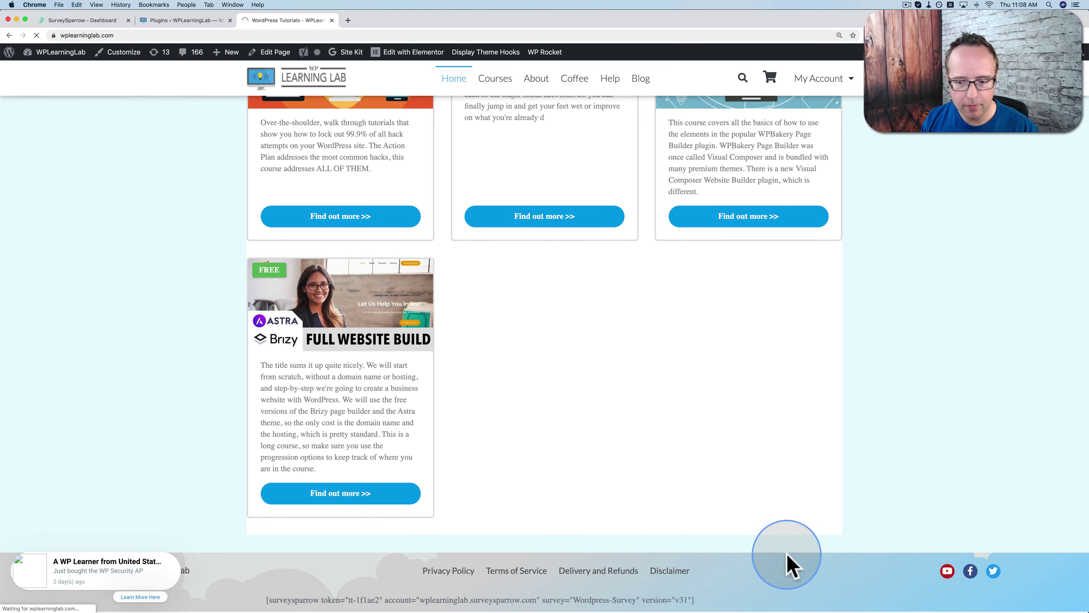
click(624, 569)
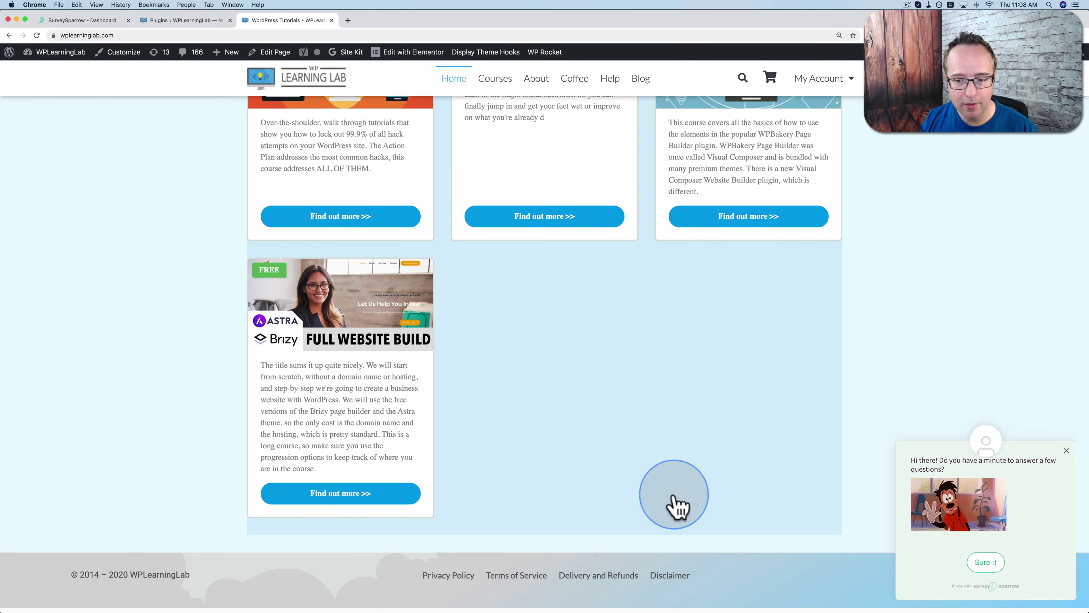
scroll(572, 530, up, 8)
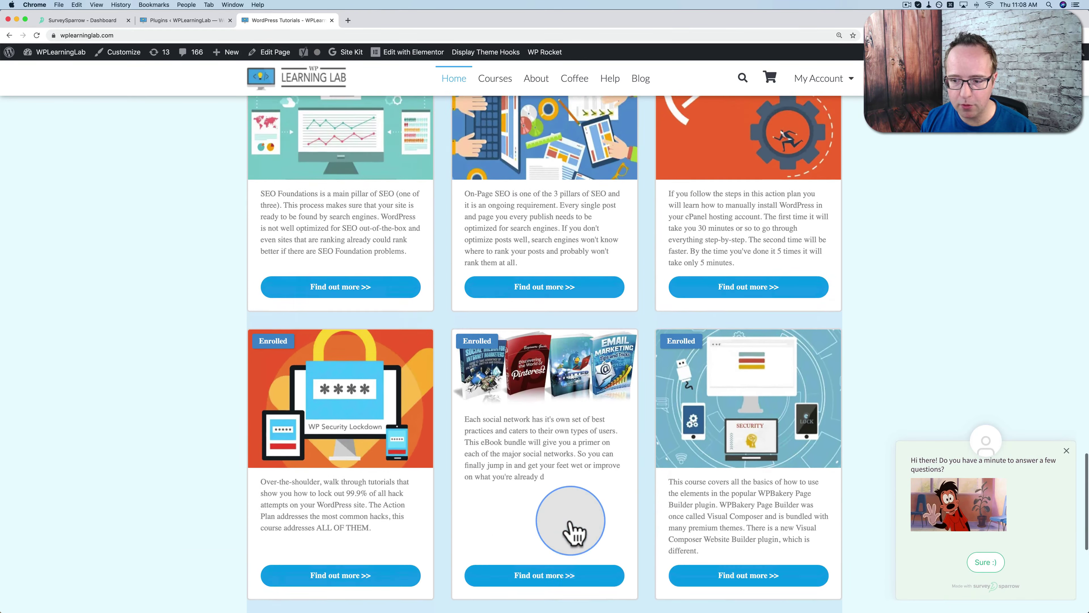
scroll(572, 533, up, 14)
scroll(567, 531, down, 4)
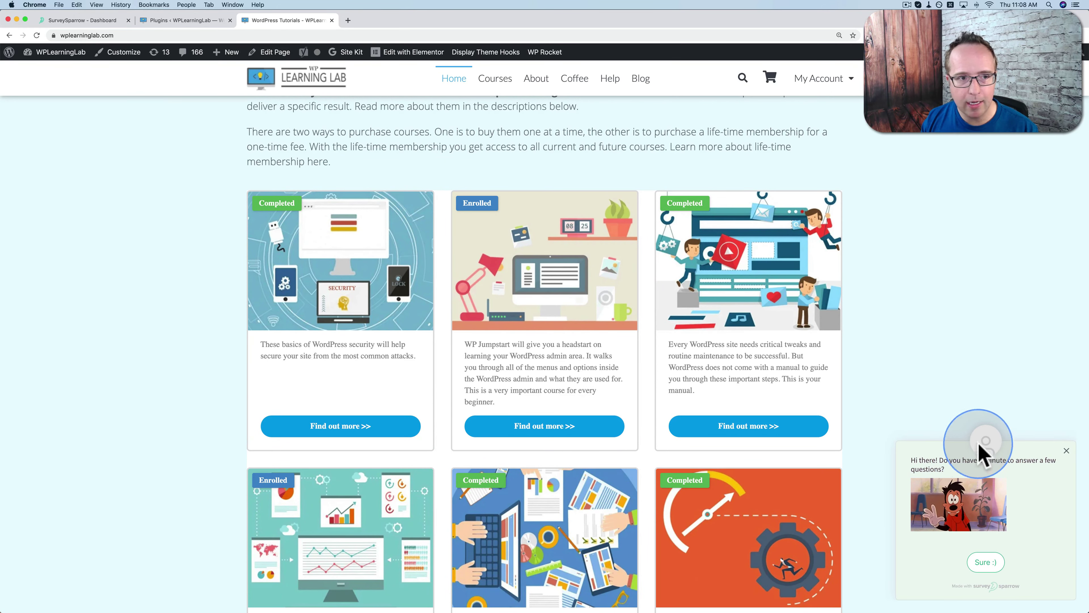
Save the embed share as a Pop-up Card using the WordPress Shortcode option
click(88, 21)
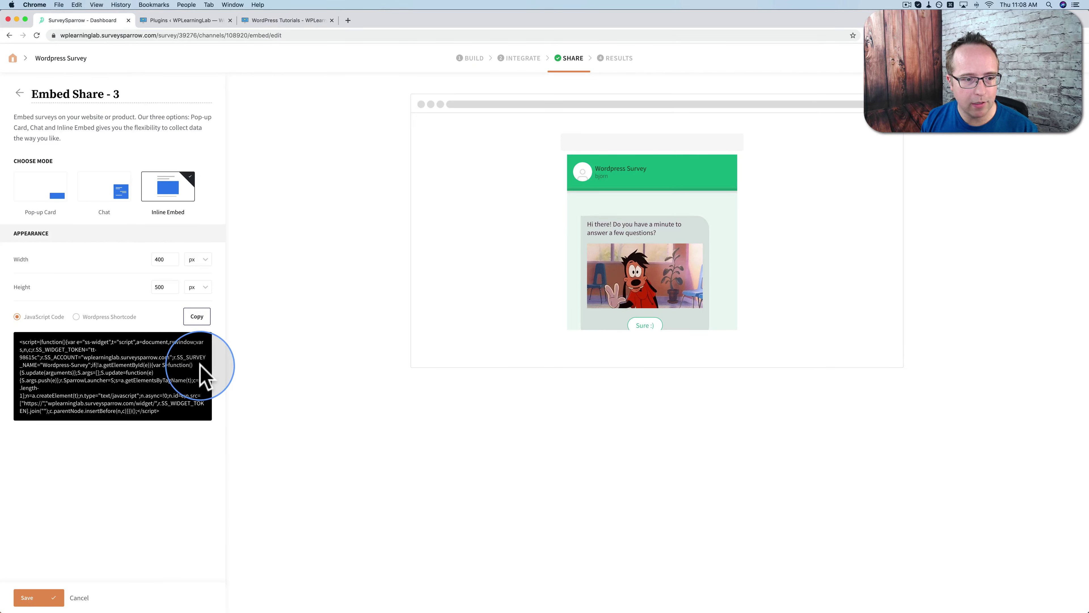
click(54, 198)
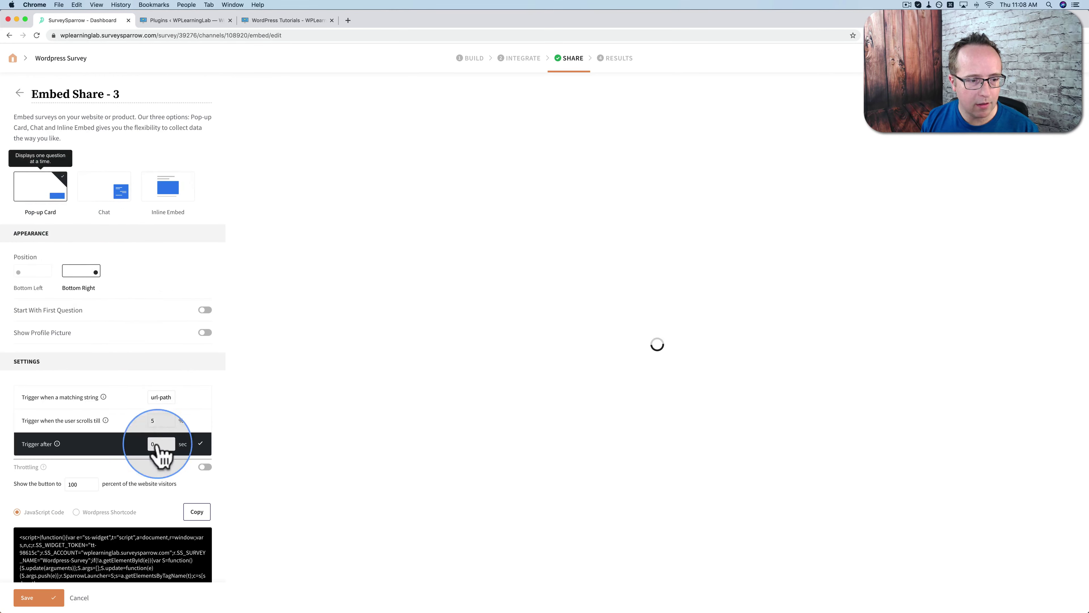
scroll(162, 463, down, 3)
click(79, 470)
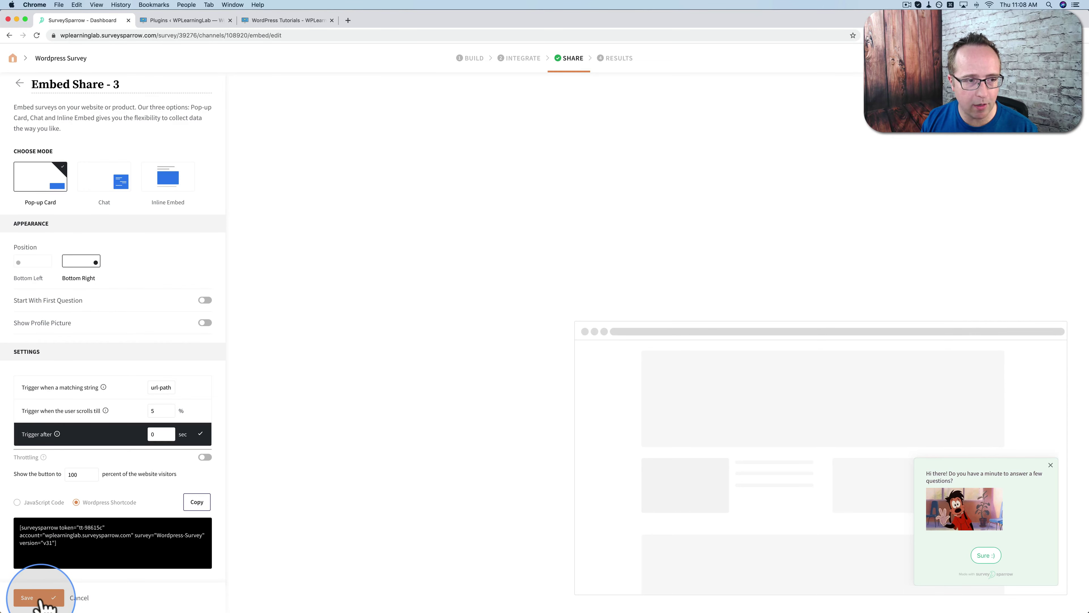
click(40, 600)
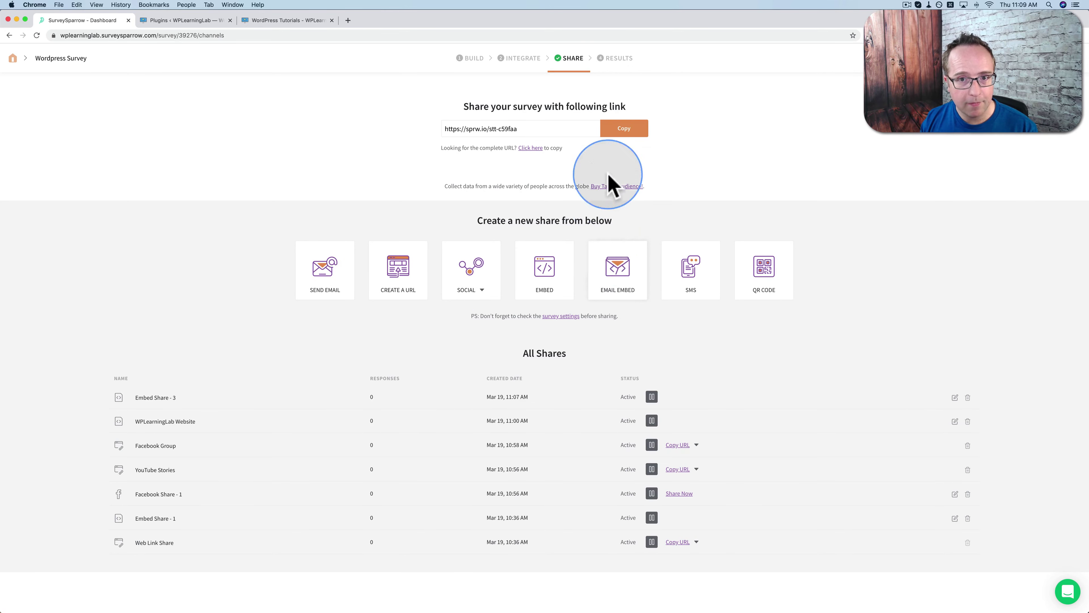
Check the survey's Results, return to the survey list, and open profile settings
click(614, 64)
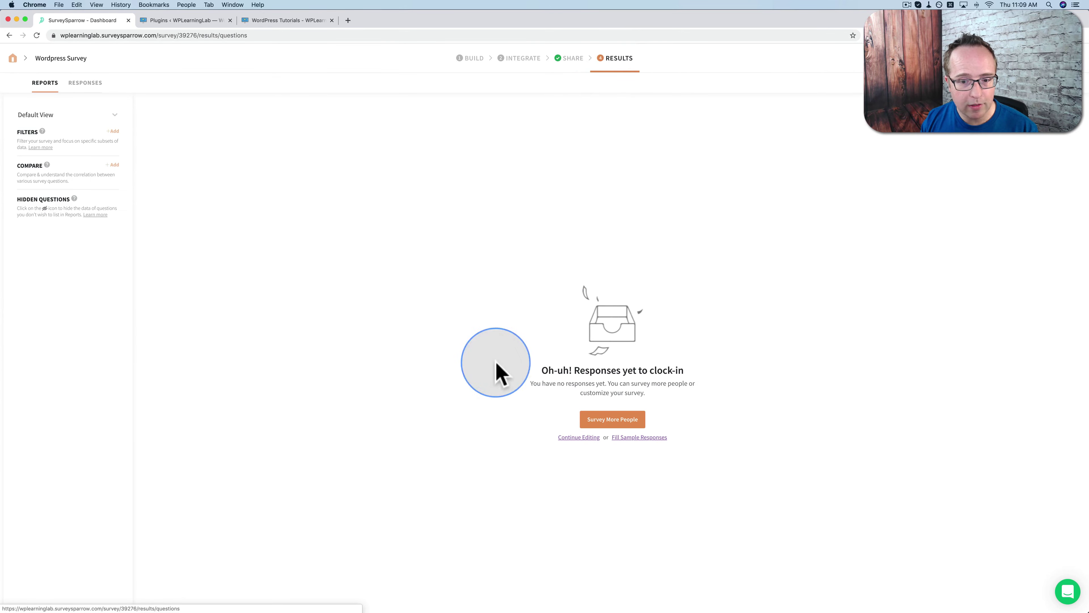
click(13, 58)
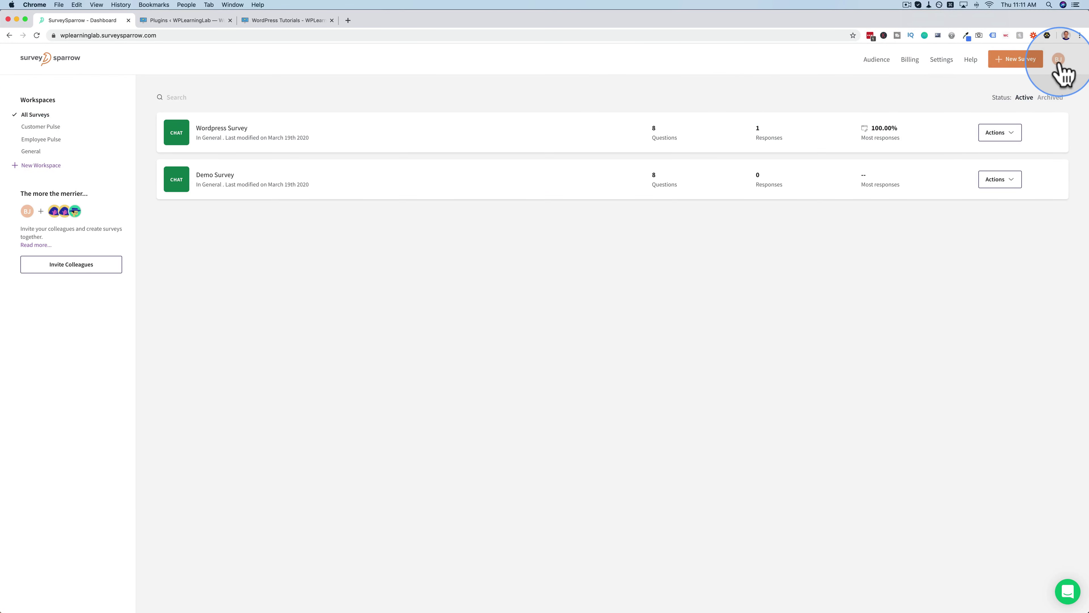
click(1059, 62)
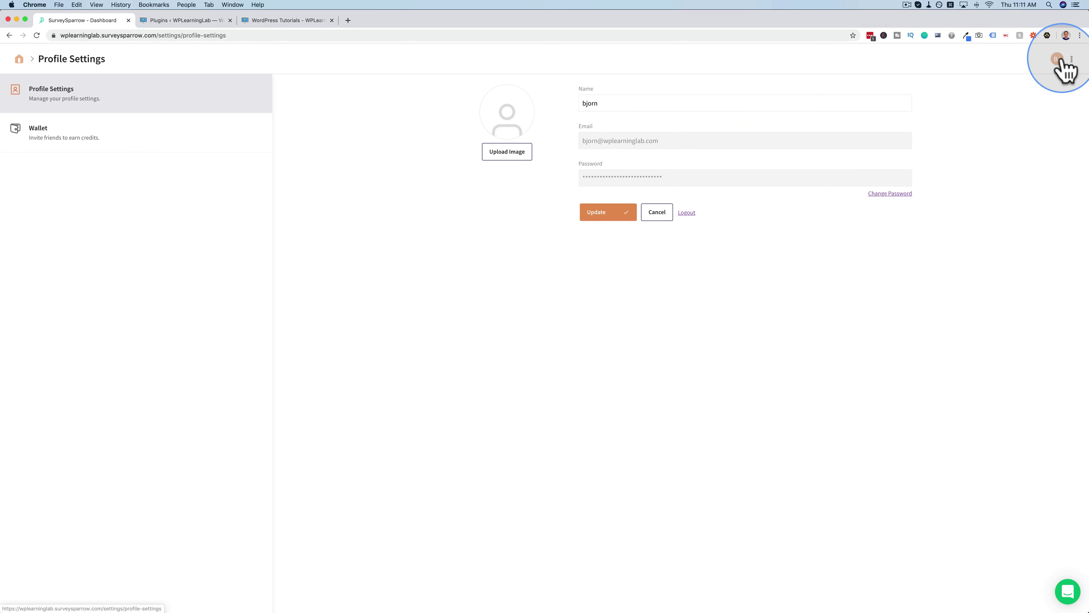
Upload me-vs-2019.png as the profile picture, cropped to the head and shoulders
click(506, 154)
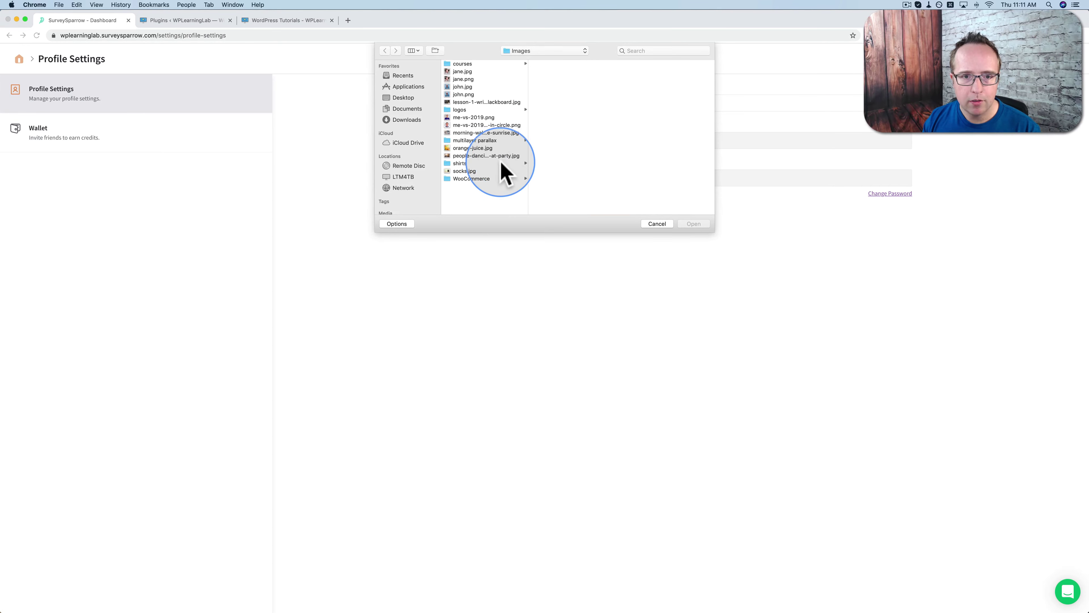
click(484, 119)
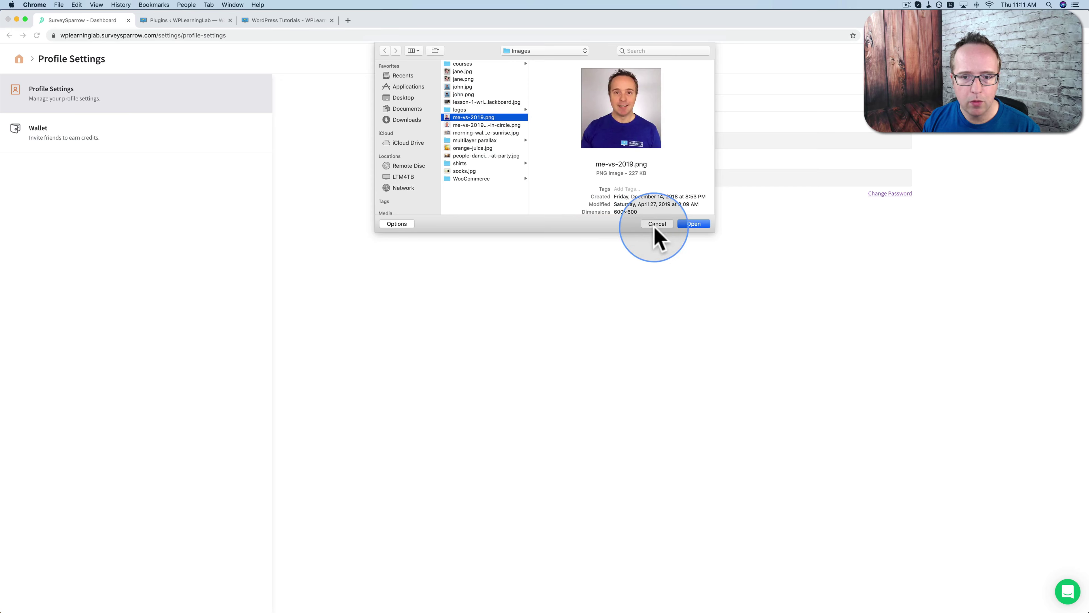
click(691, 225)
drag(441, 197, 440, 180)
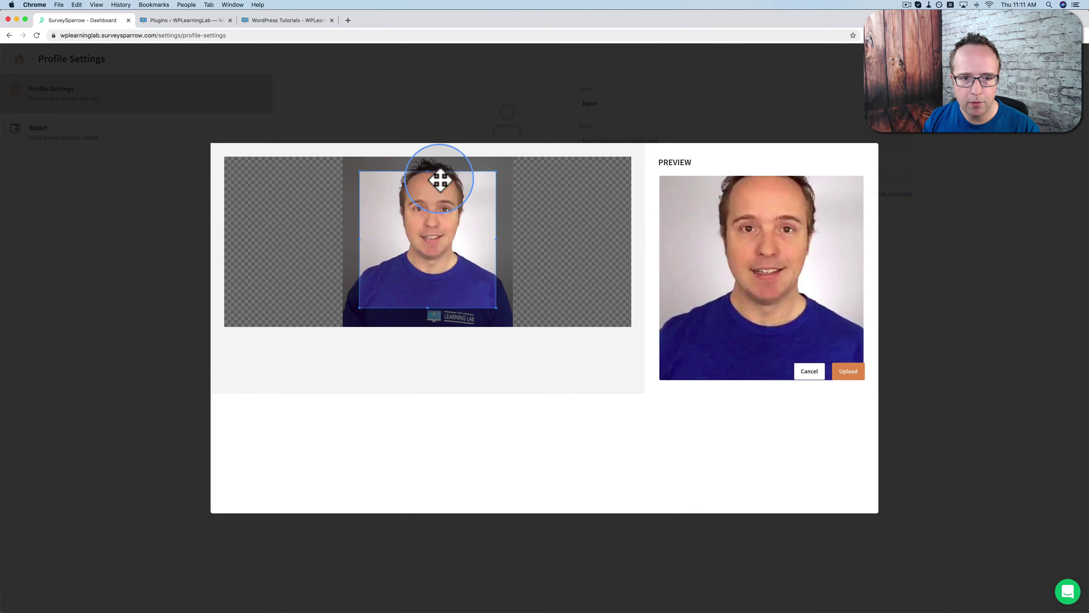
drag(357, 294, 377, 273)
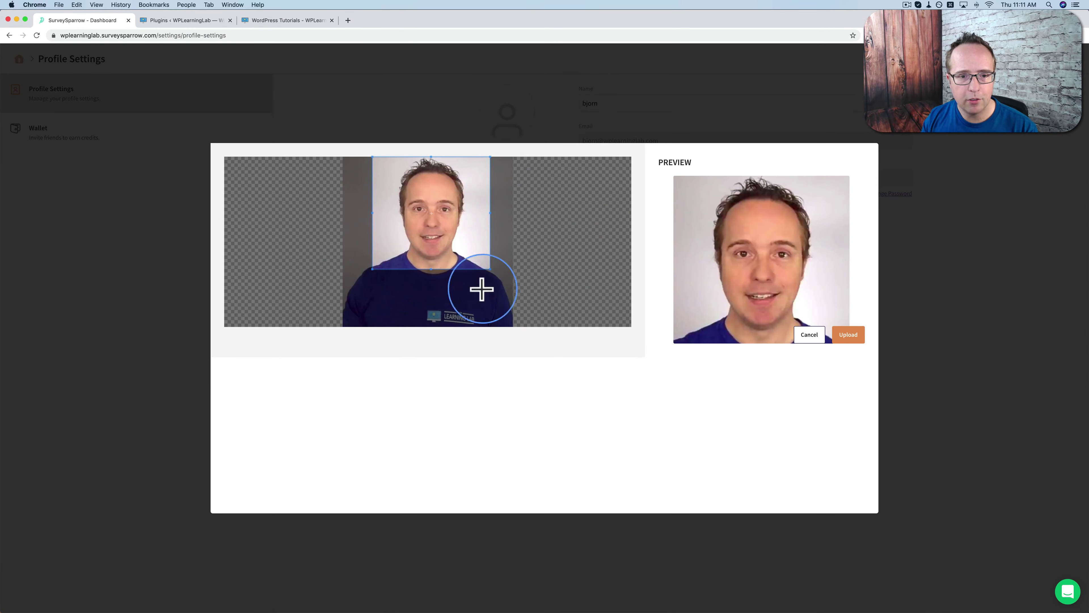
click(843, 338)
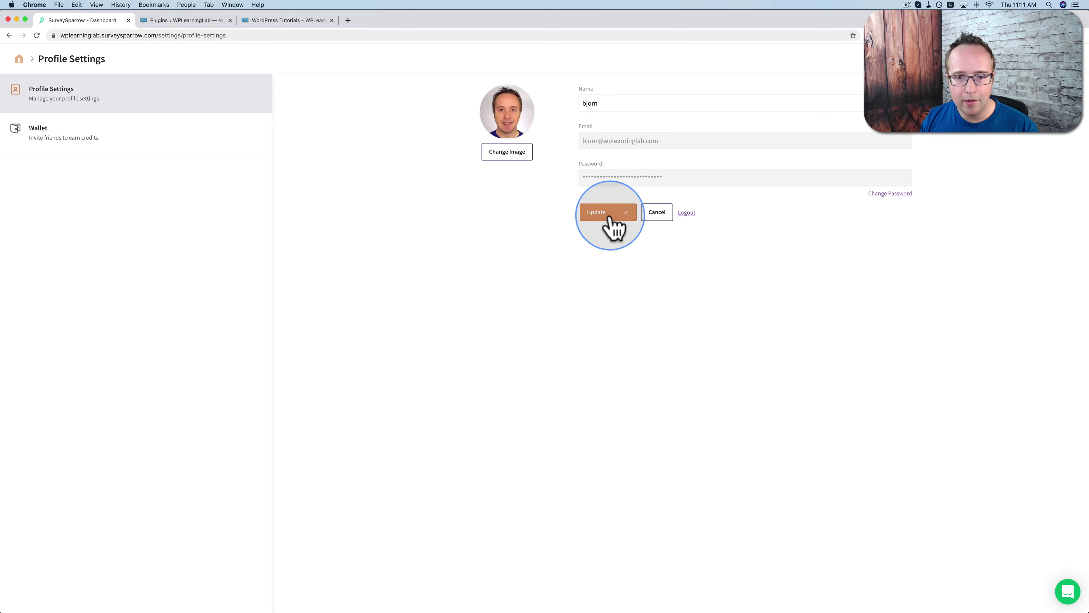
click(273, 24)
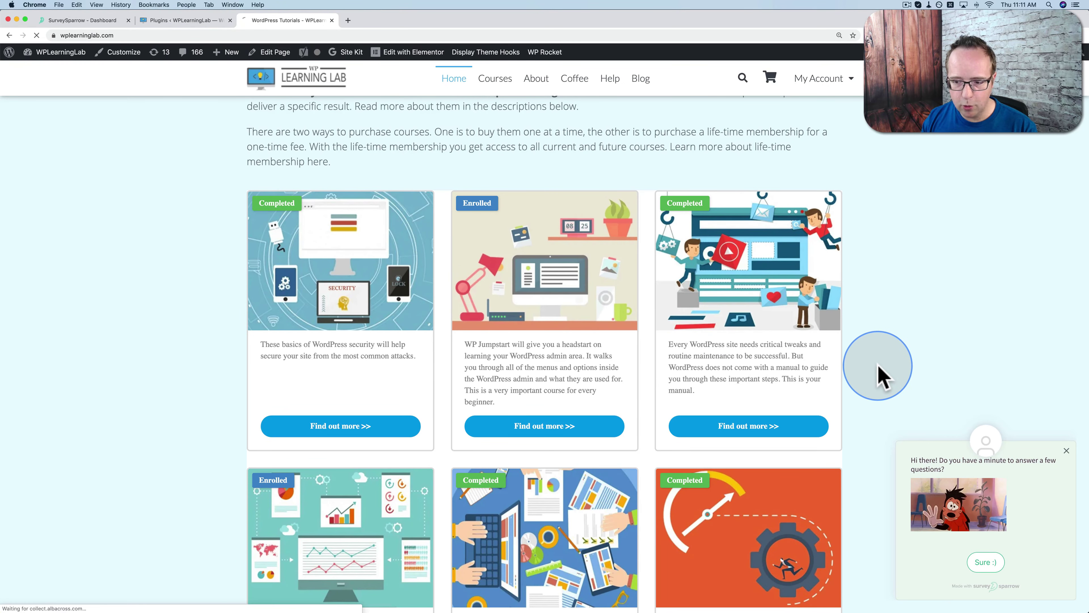
Reload the homepage, zoom in, agree to the survey and submit the name answer
click(980, 444)
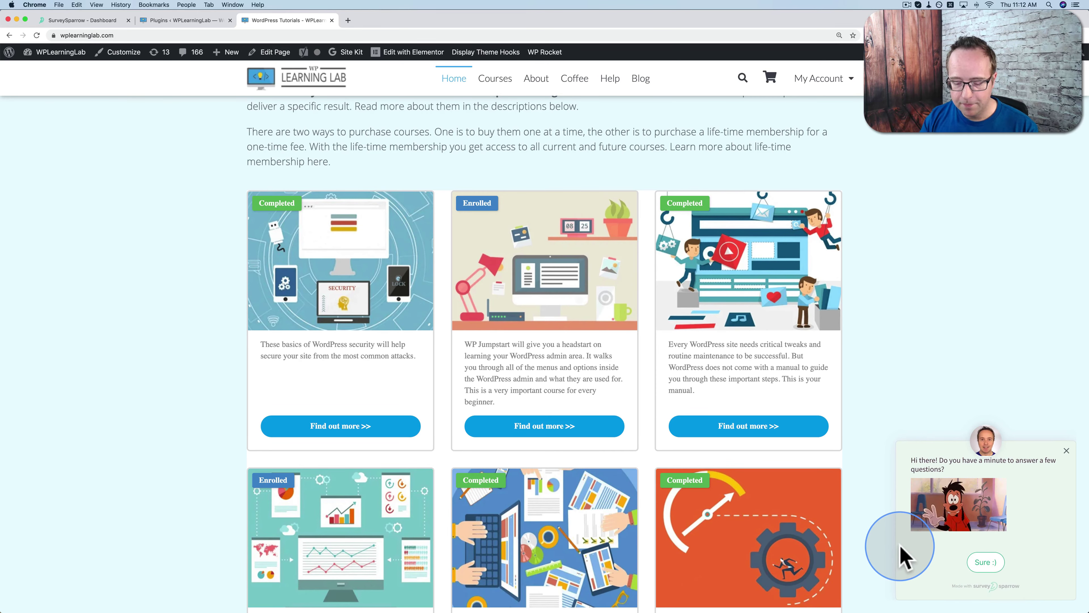
key(super+equal)
key(super+equal)
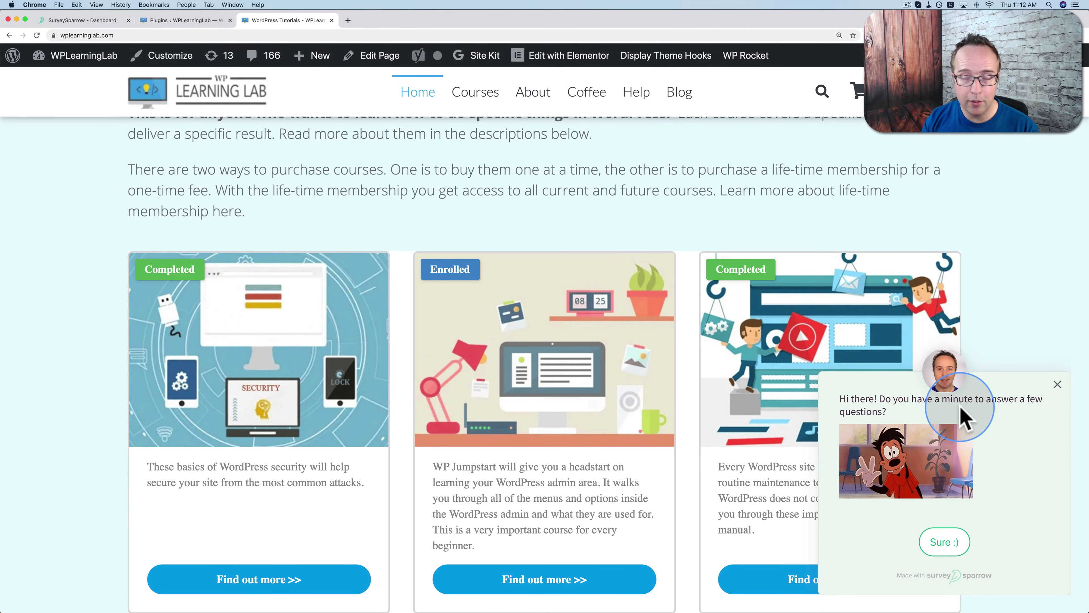
click(947, 553)
click(882, 551)
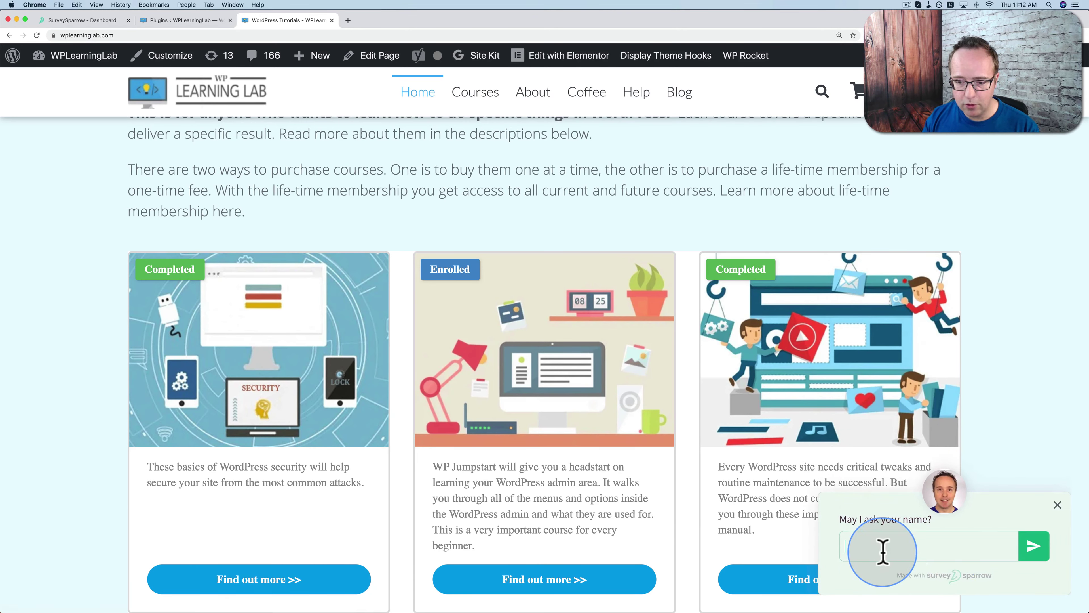
key(Return)
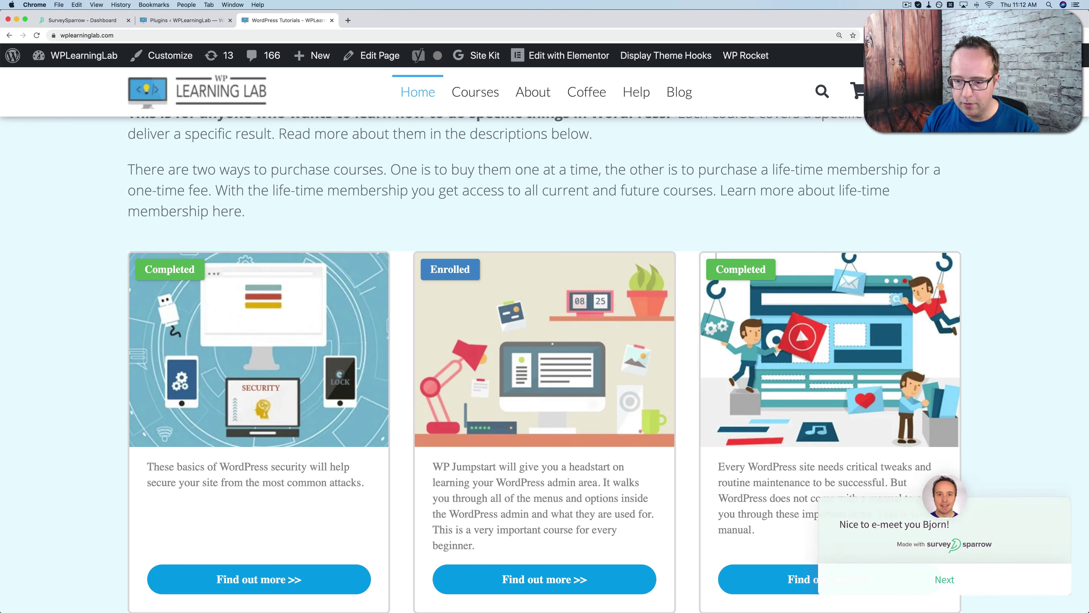
click(947, 580)
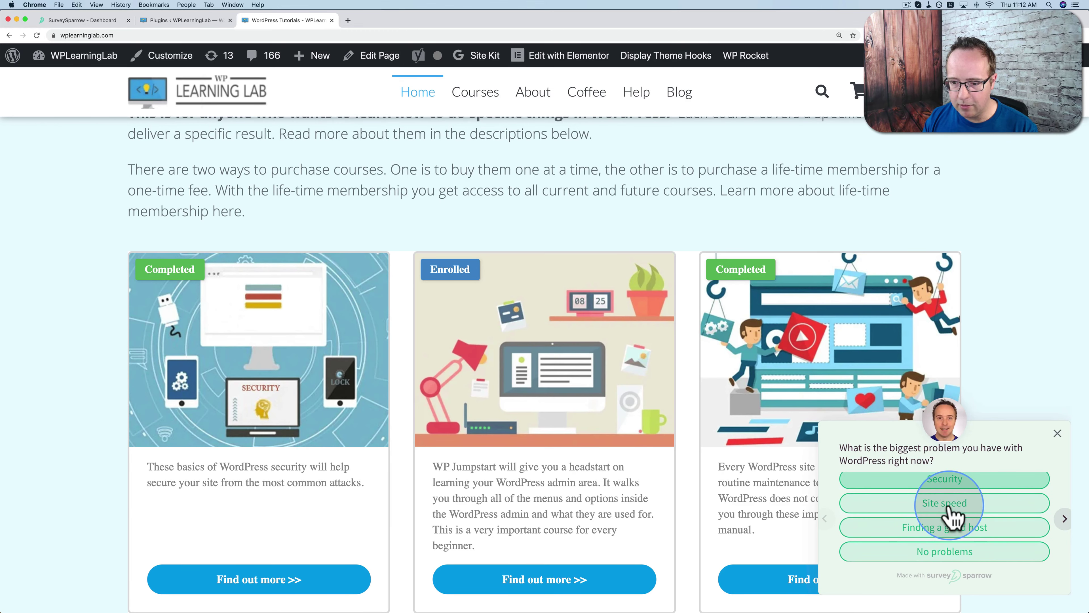
Answer Security as the biggest problem and Elementor as the preferred page builder
click(1064, 519)
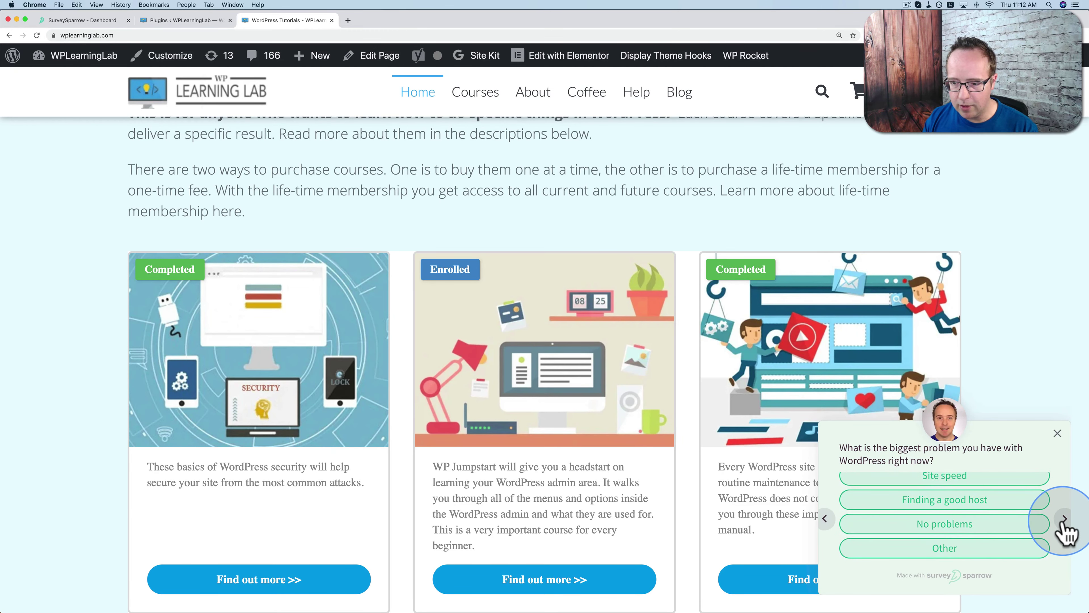
click(825, 522)
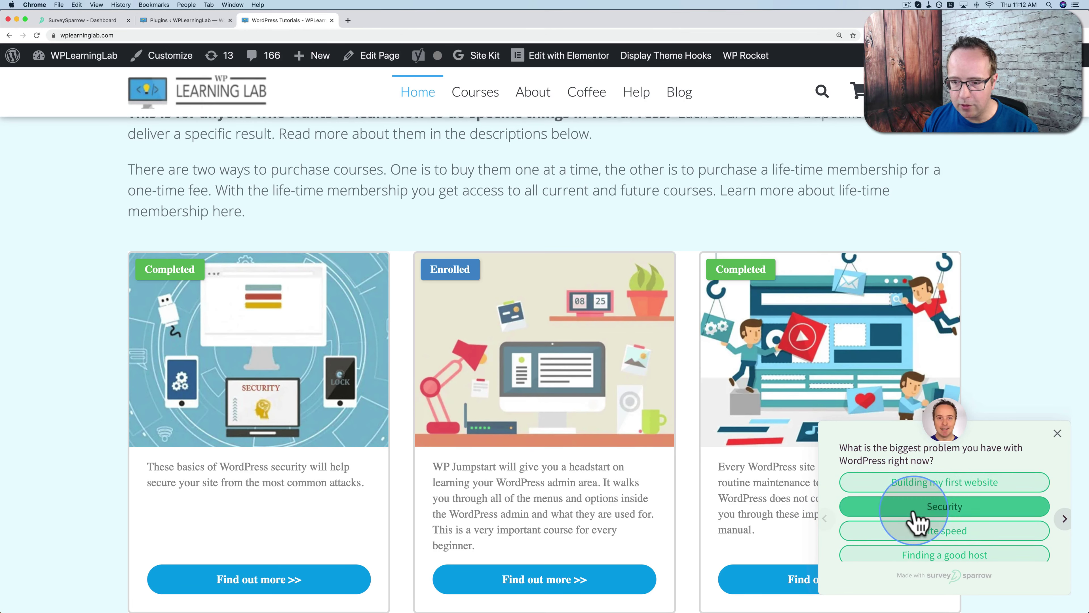
click(916, 522)
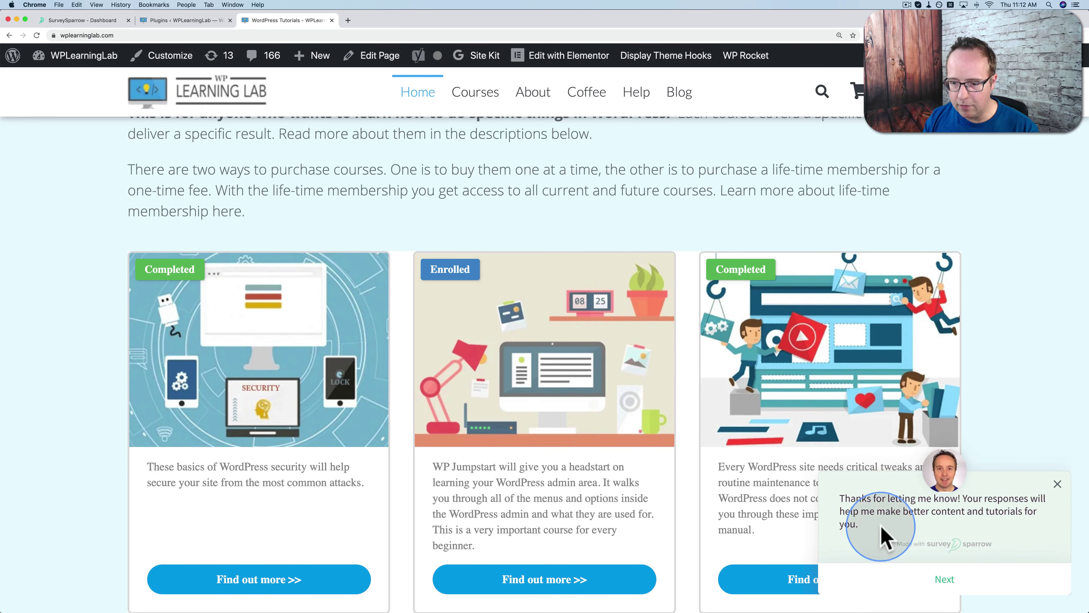
click(944, 580)
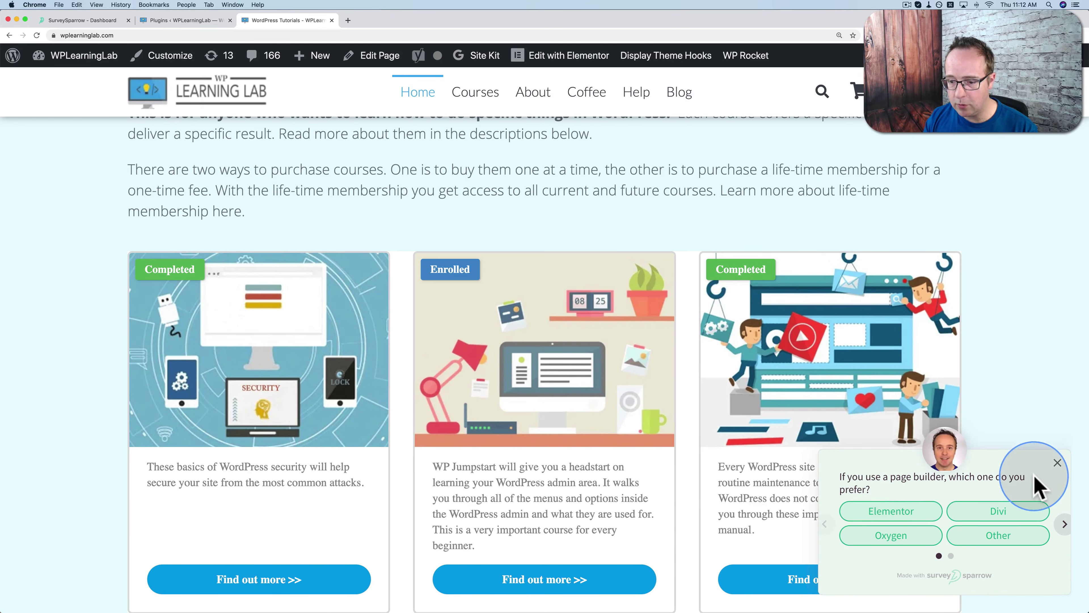
click(888, 522)
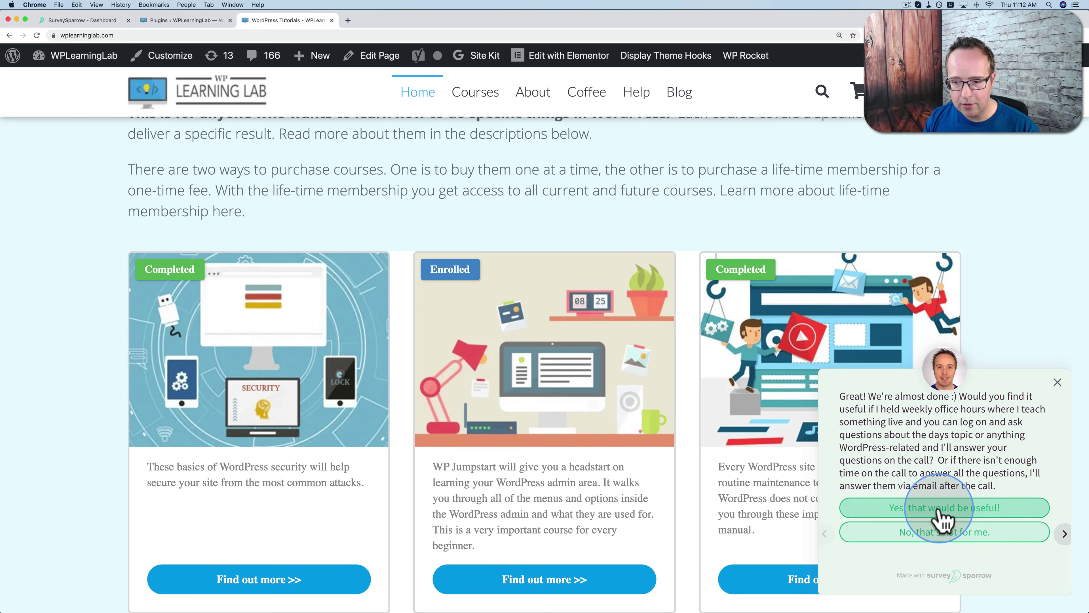
Decline weekly office hours, answer 'Do it for me!', and dismiss the thank-you message
click(949, 534)
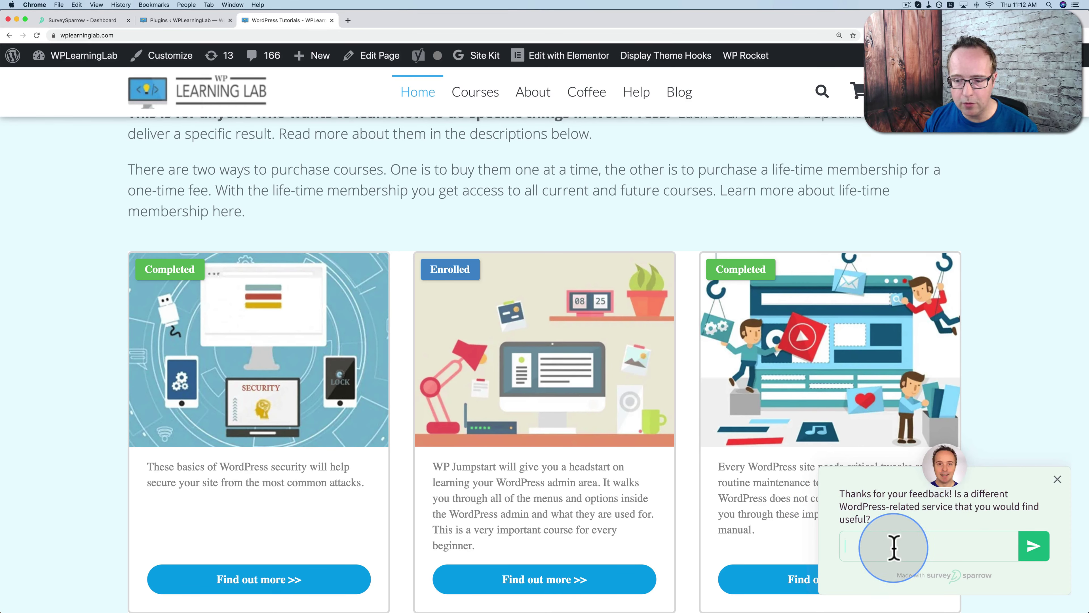
text(Do it for me!)
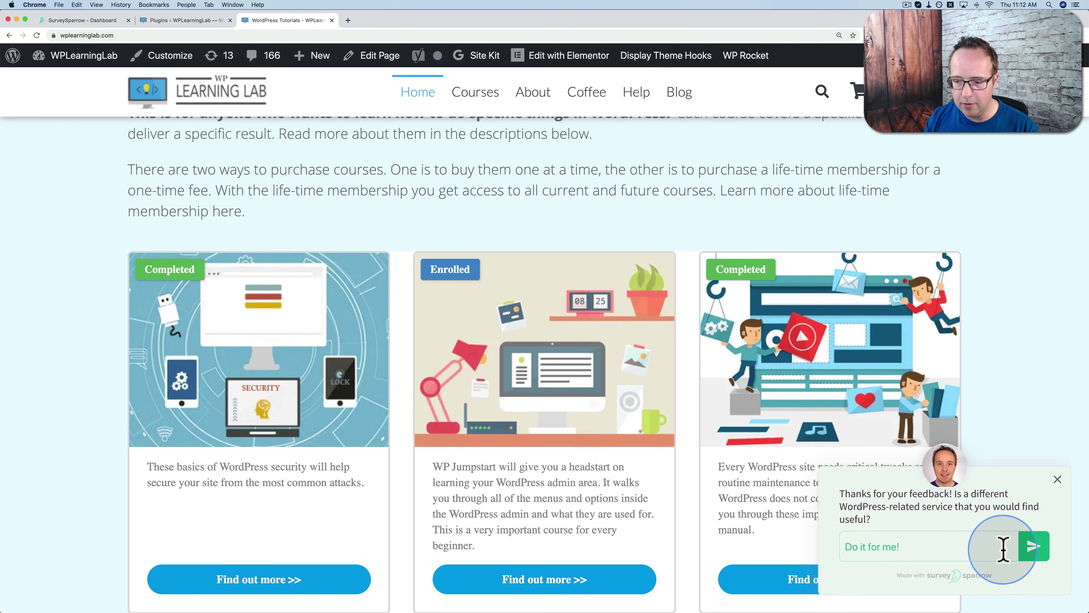
click(1035, 547)
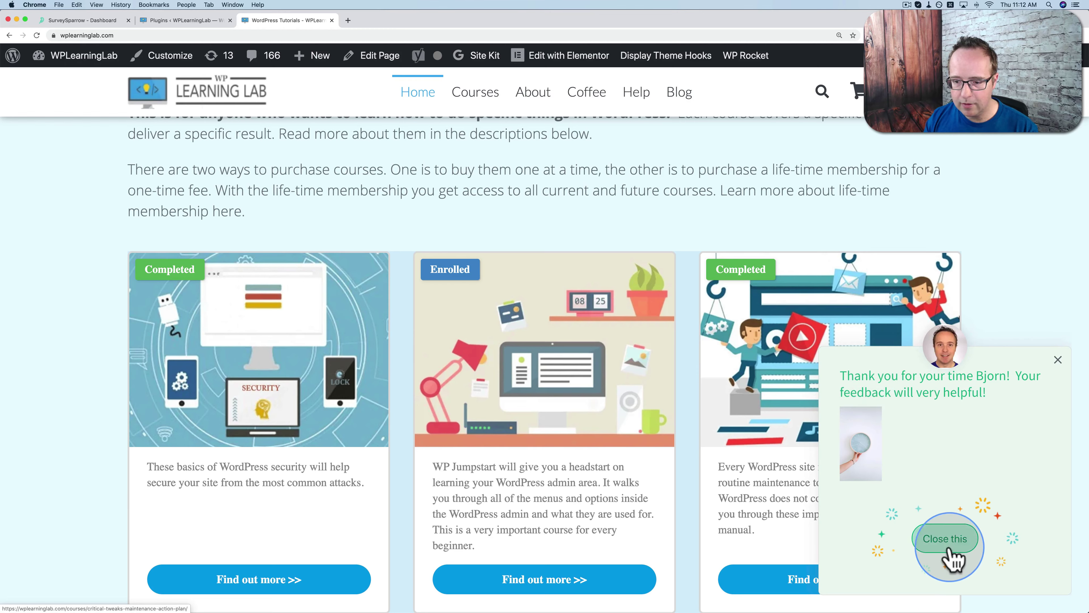
click(945, 539)
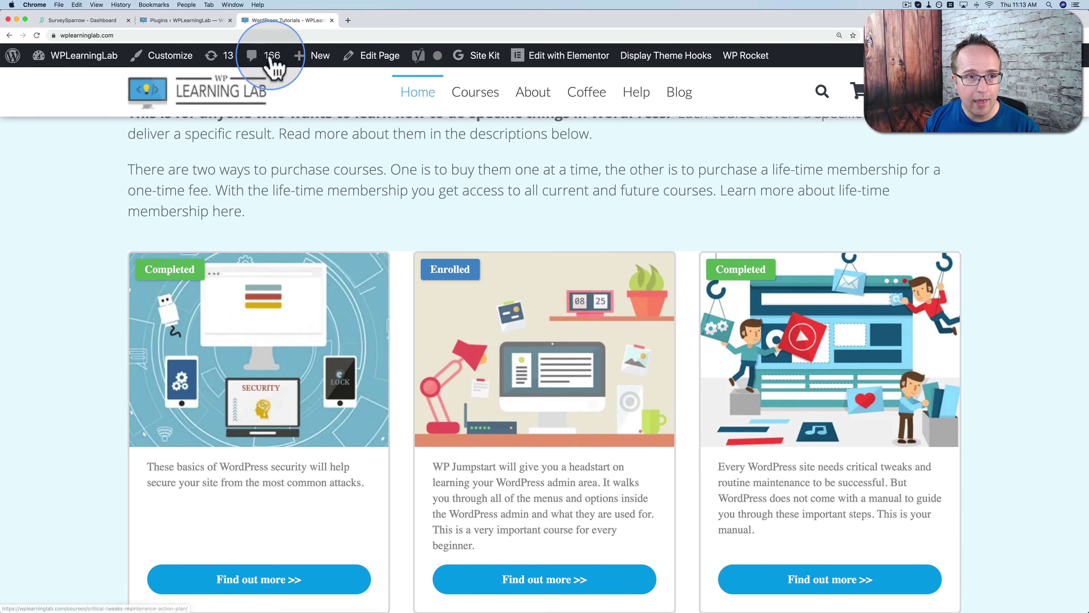
Load the WPLearningLab Facebook group in a new tab and follow the post's sprw.io survey link
click(114, 26)
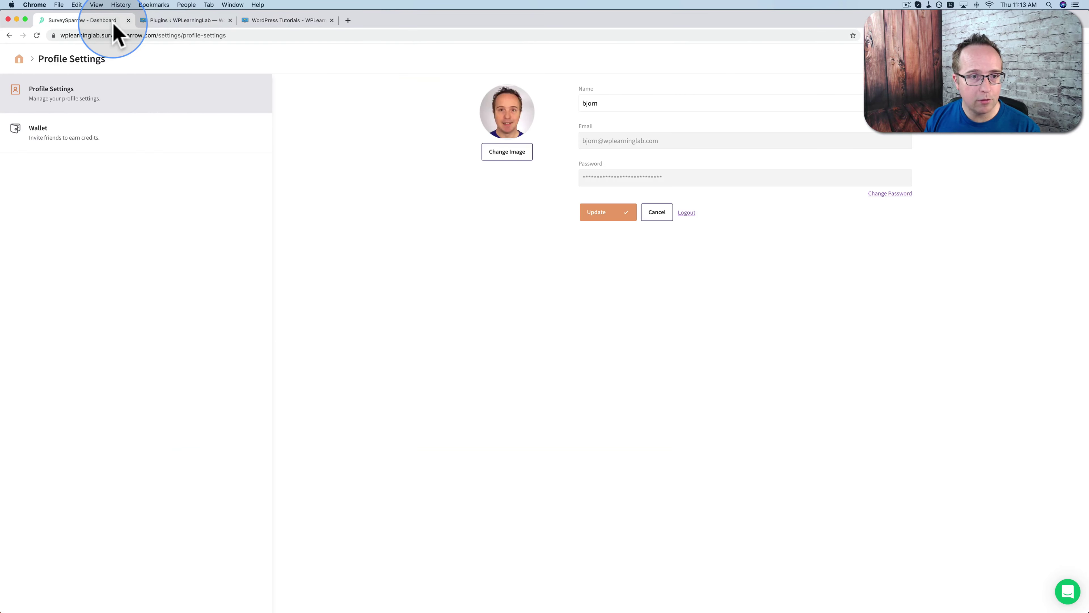
click(19, 61)
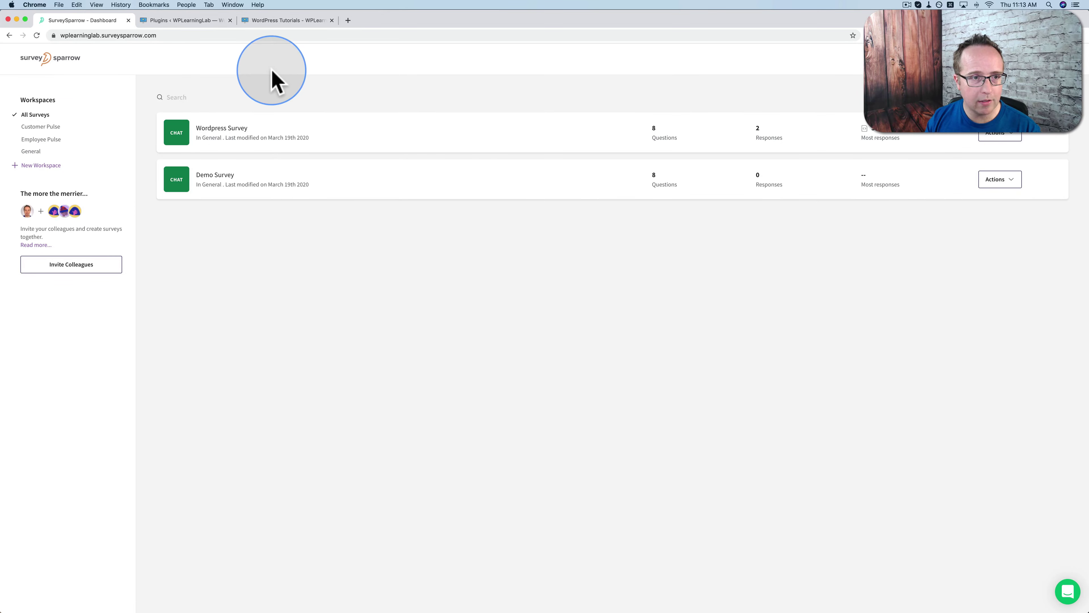
click(347, 21)
text(facebook.com/groups/wplearninglab)
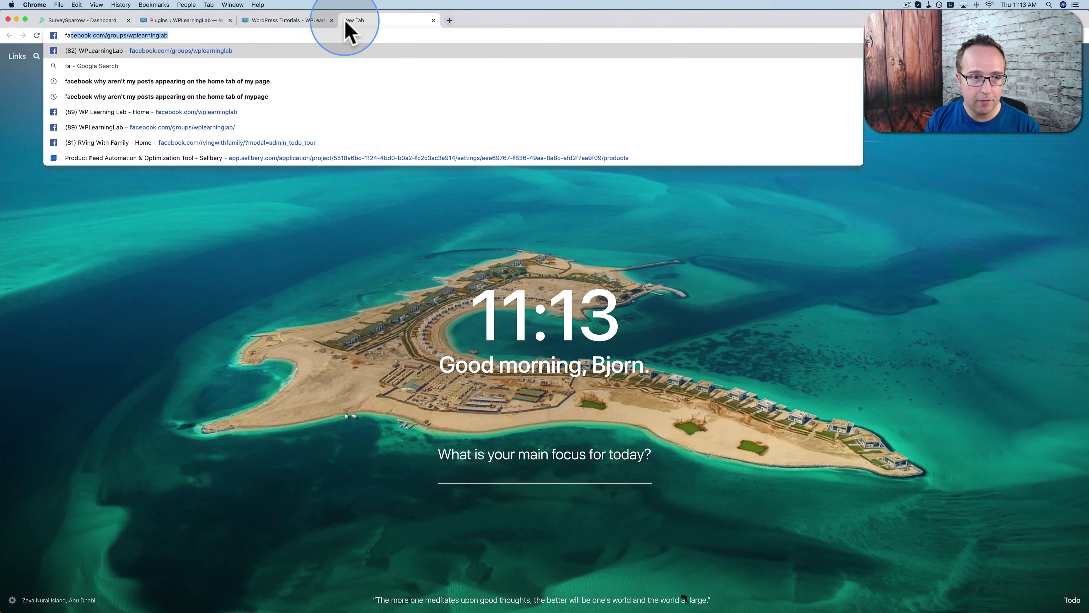
key(Return)
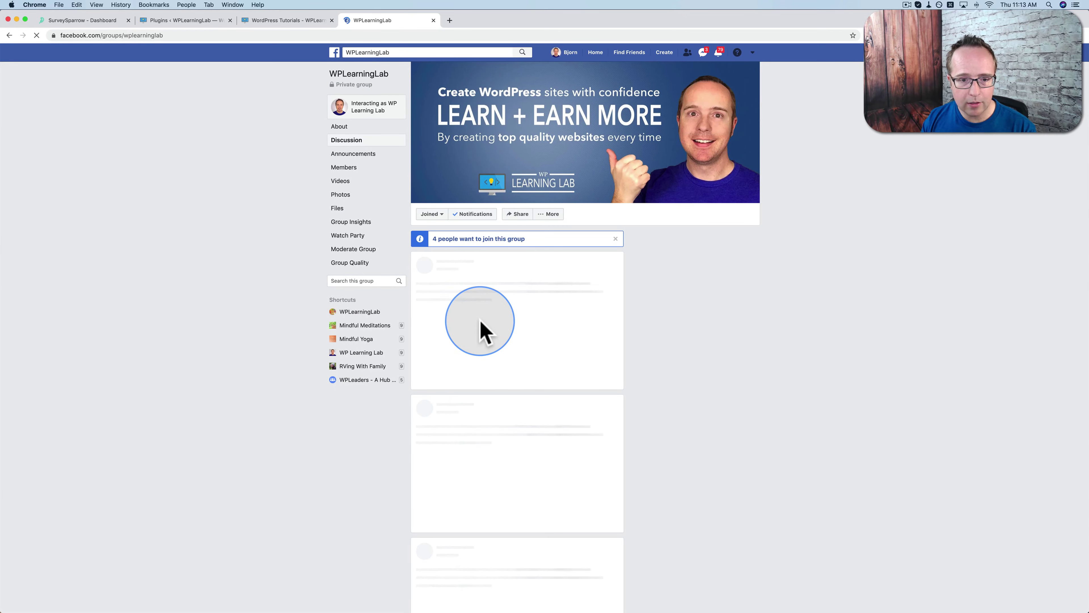
scroll(467, 377, down, 1)
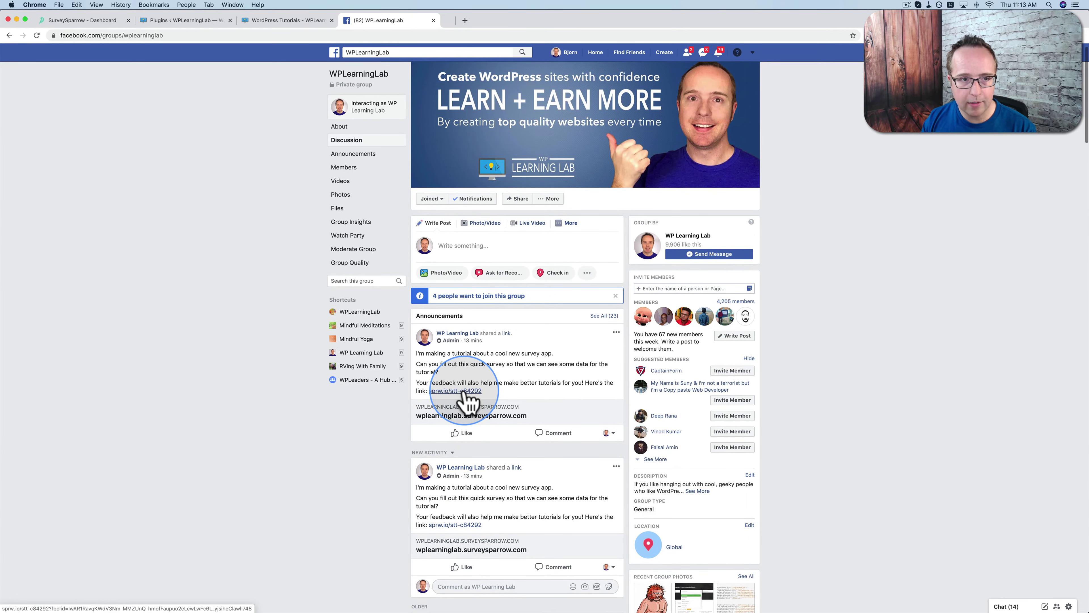
click(466, 392)
click(486, 23)
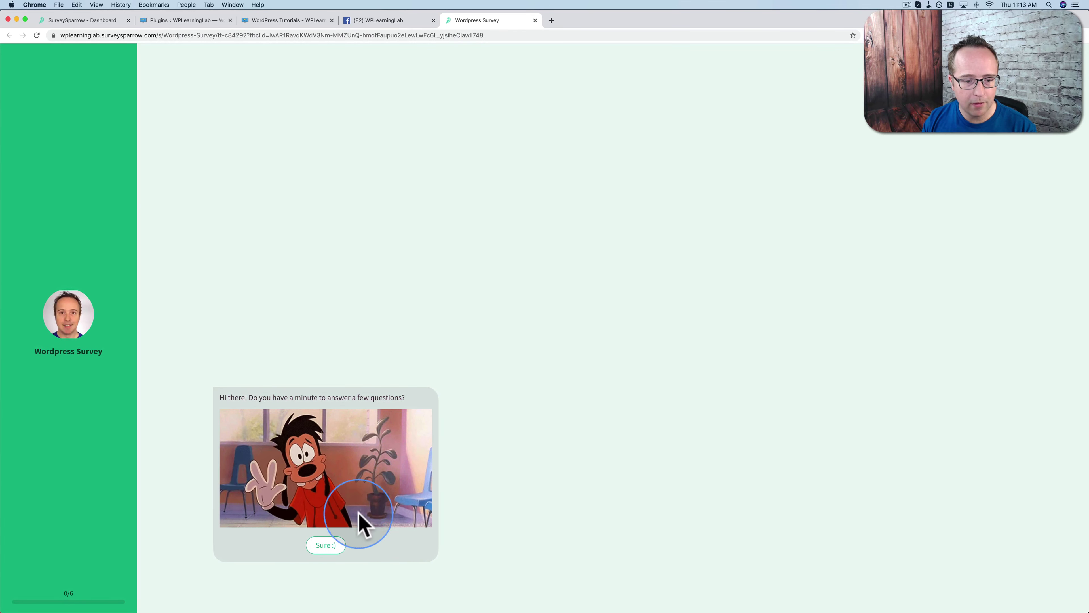
Start the shared survey with 'Sure :)', then go back to the SurveySparrow dashboard tab
click(333, 548)
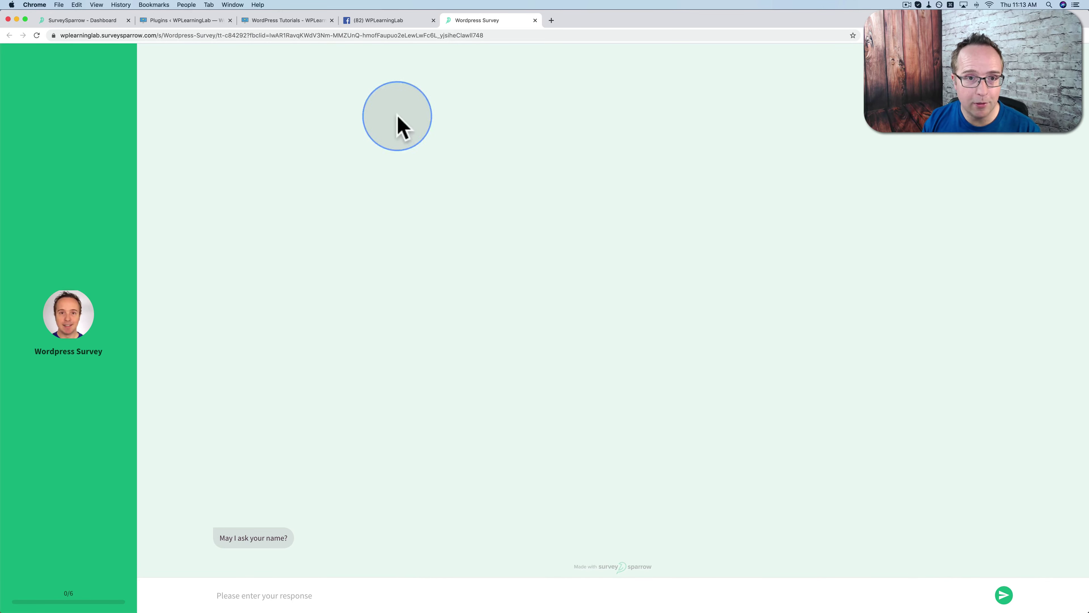
click(82, 21)
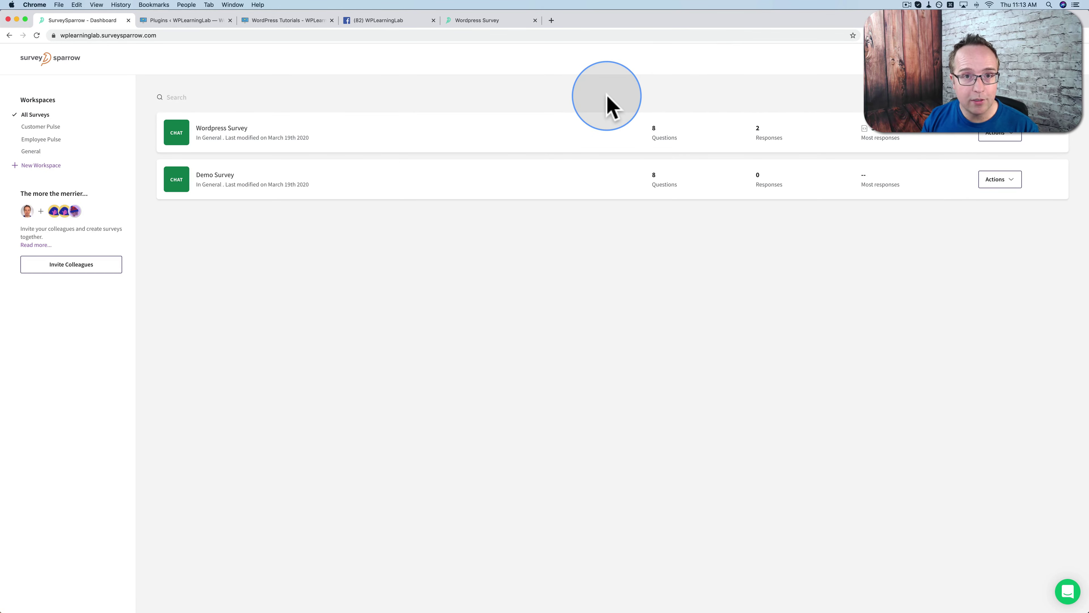
Browse the Customer Pulse workspace, then show all surveys again
click(33, 127)
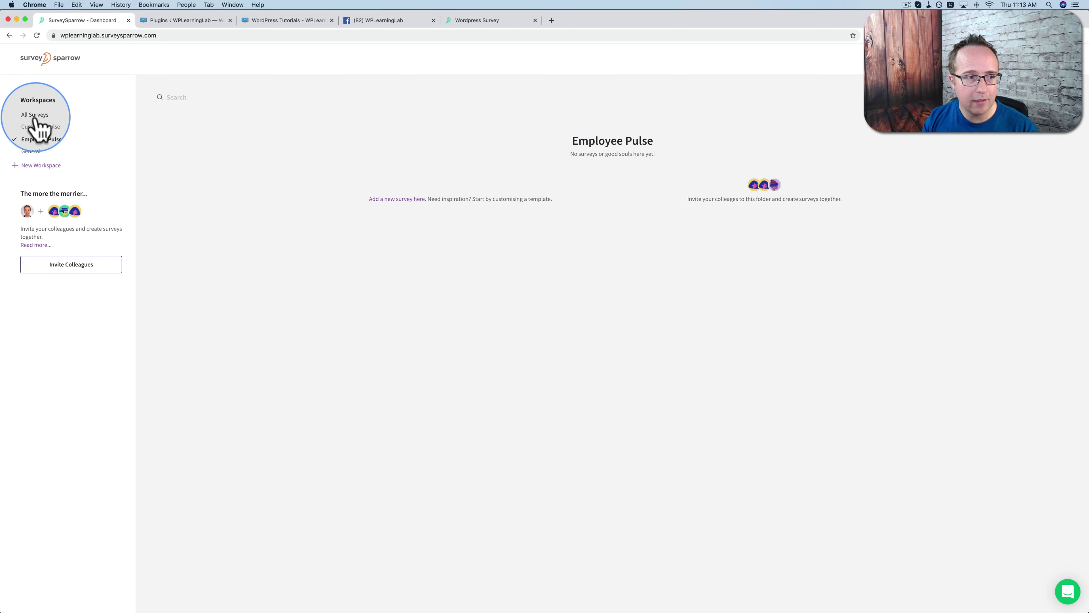
click(37, 115)
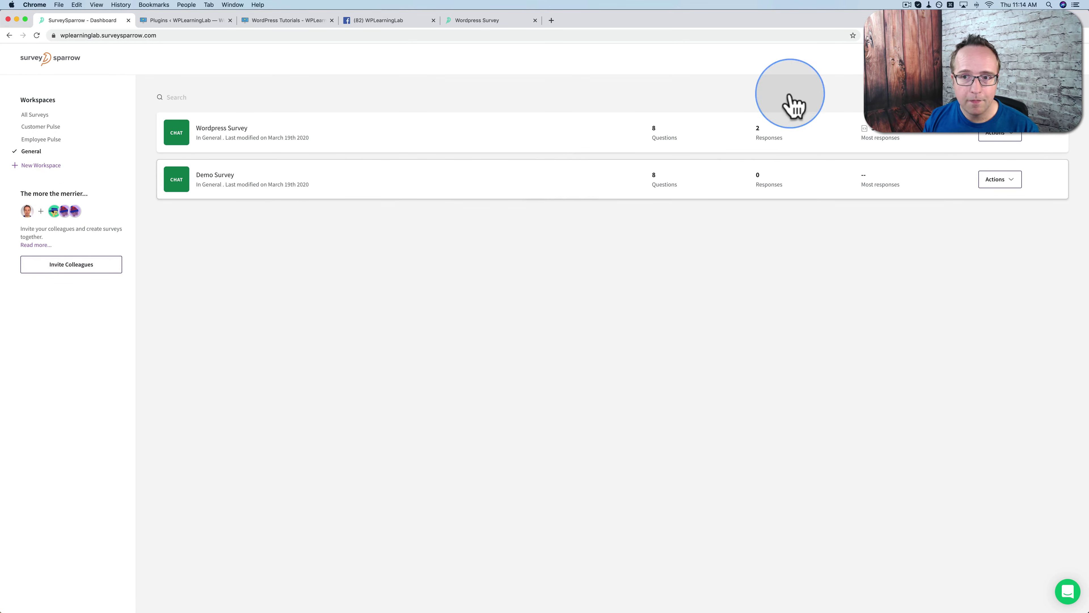
Glance at the Audience contacts, then open Wordpress Survey via Actions > Edit Survey
click(879, 58)
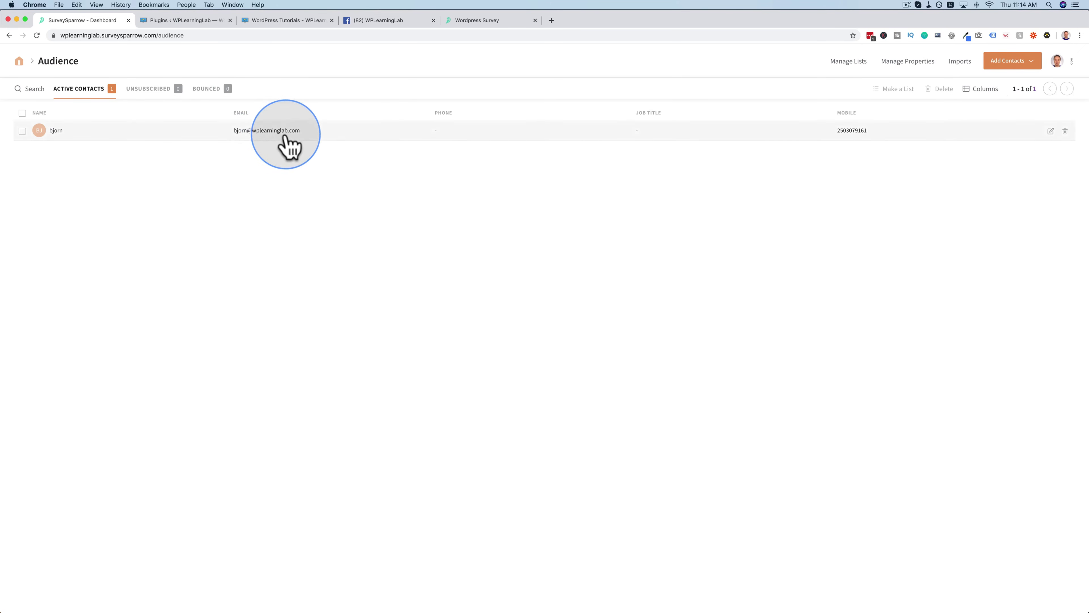
click(19, 61)
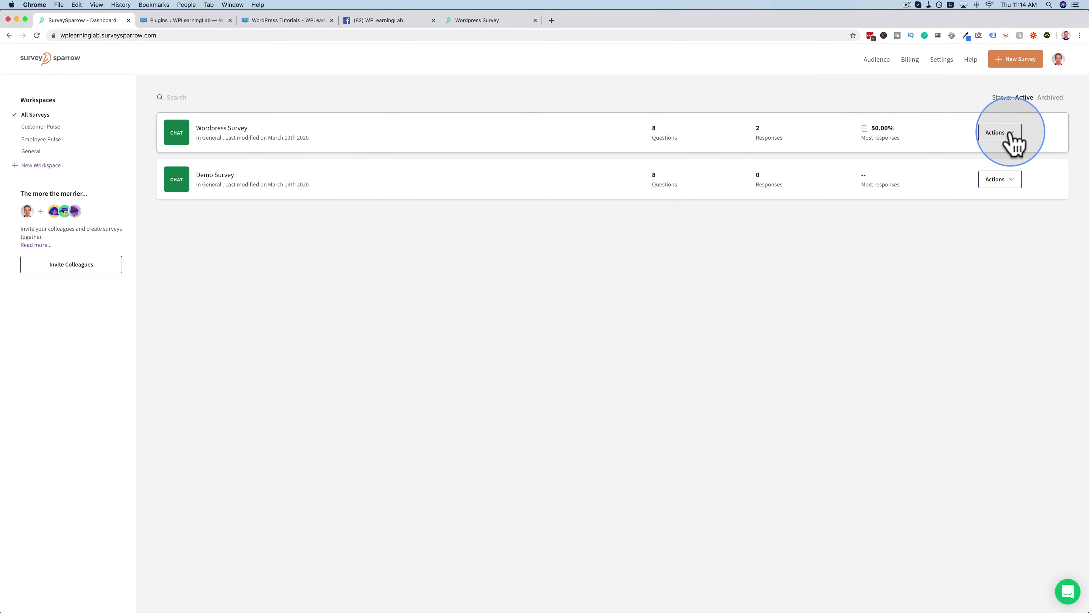
click(994, 156)
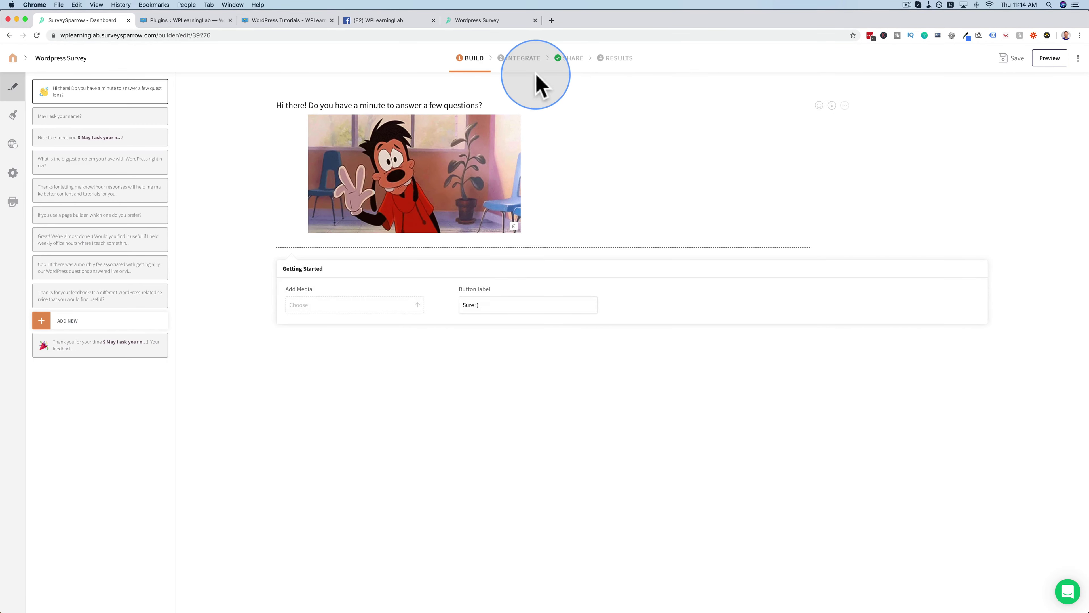
Review the survey's Integrate options and Webhooks, then return to the dashboard
click(521, 61)
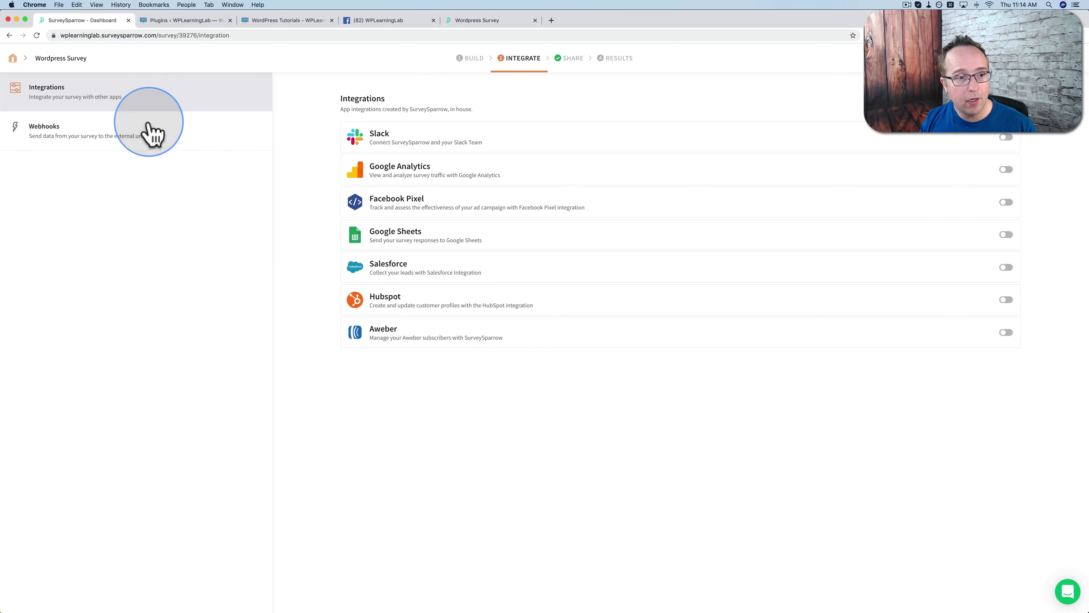
click(139, 131)
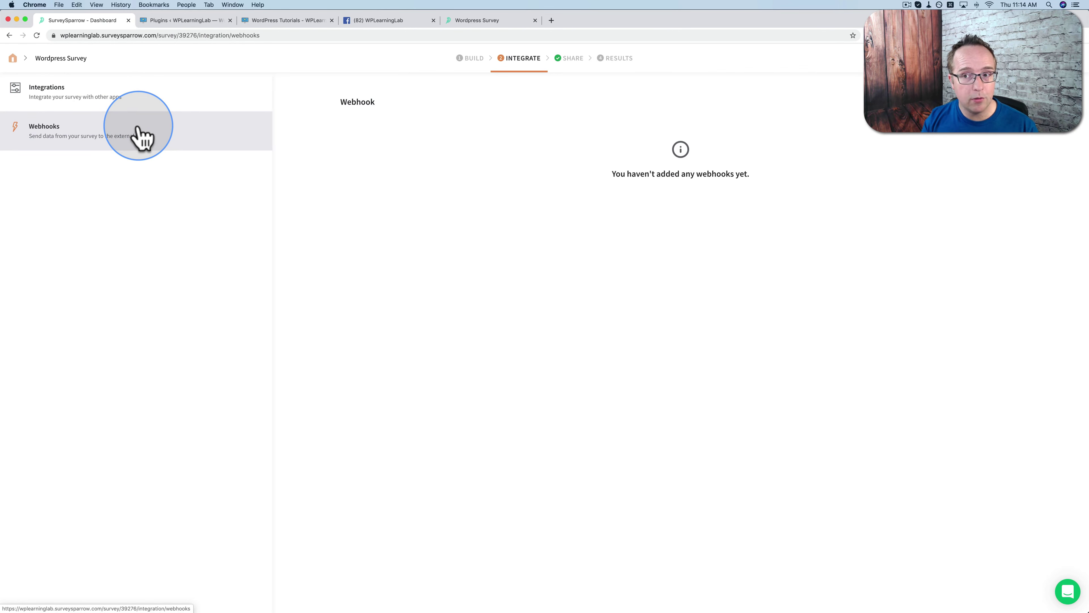
click(13, 58)
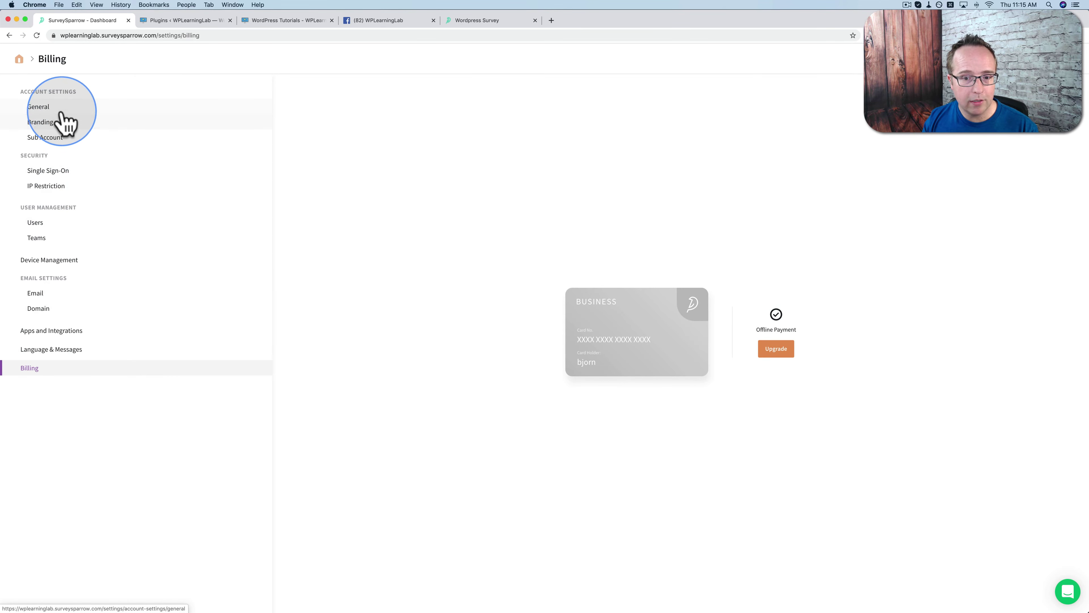
Open General > Branding settings, look through the other open tabs, and return to Branding
click(42, 109)
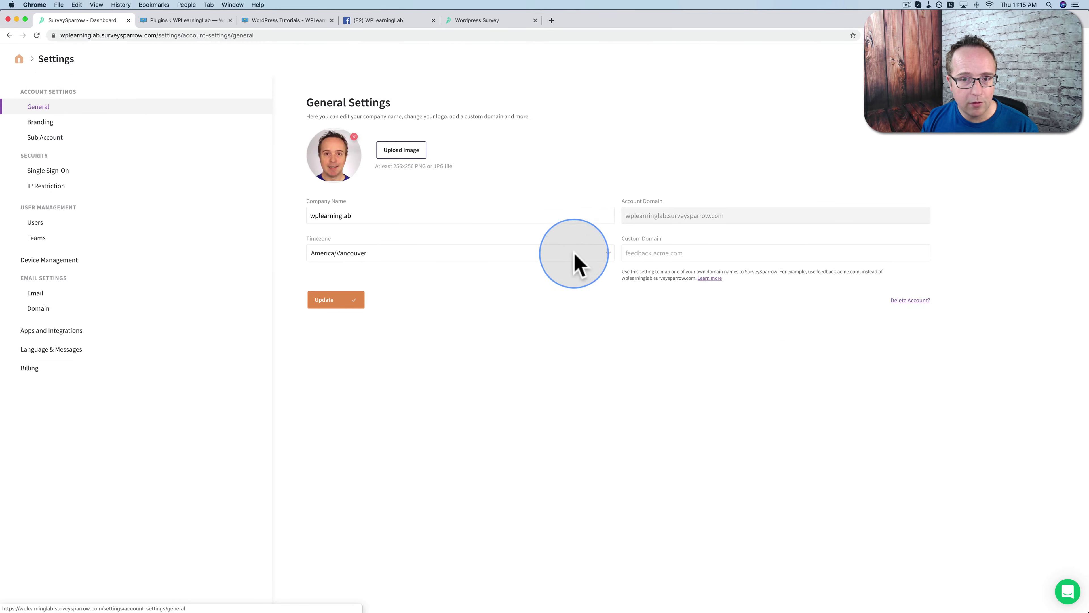
click(40, 122)
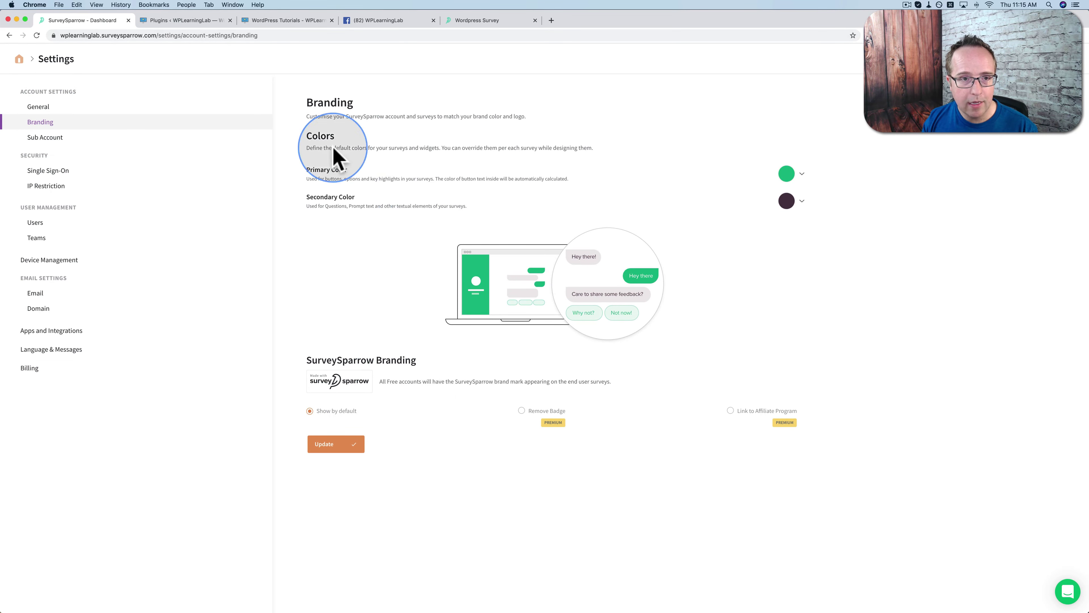
click(477, 20)
click(381, 26)
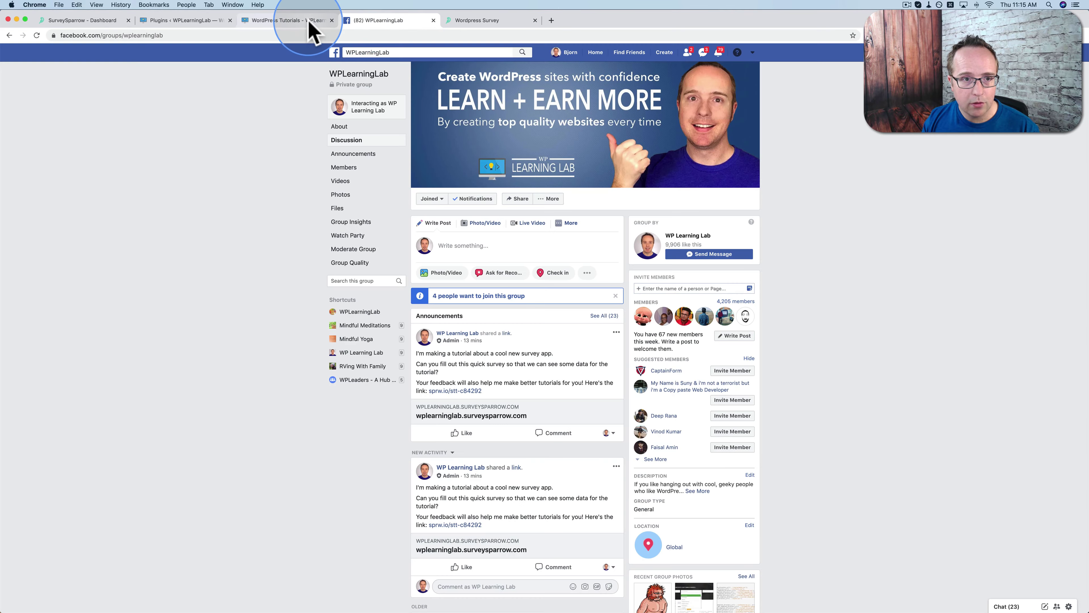
click(309, 22)
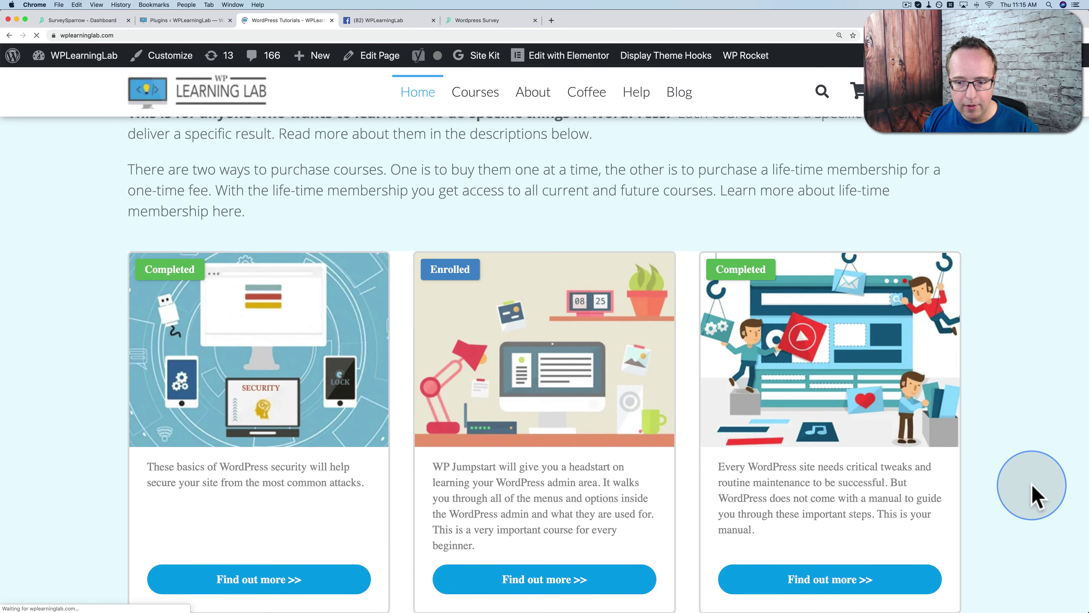
click(463, 21)
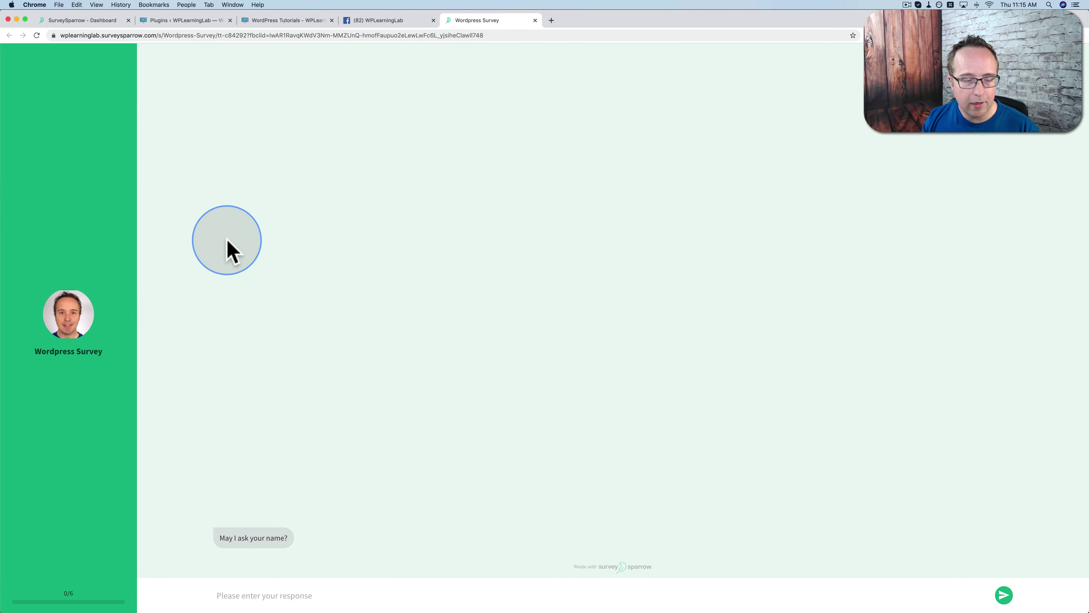
click(282, 21)
click(116, 22)
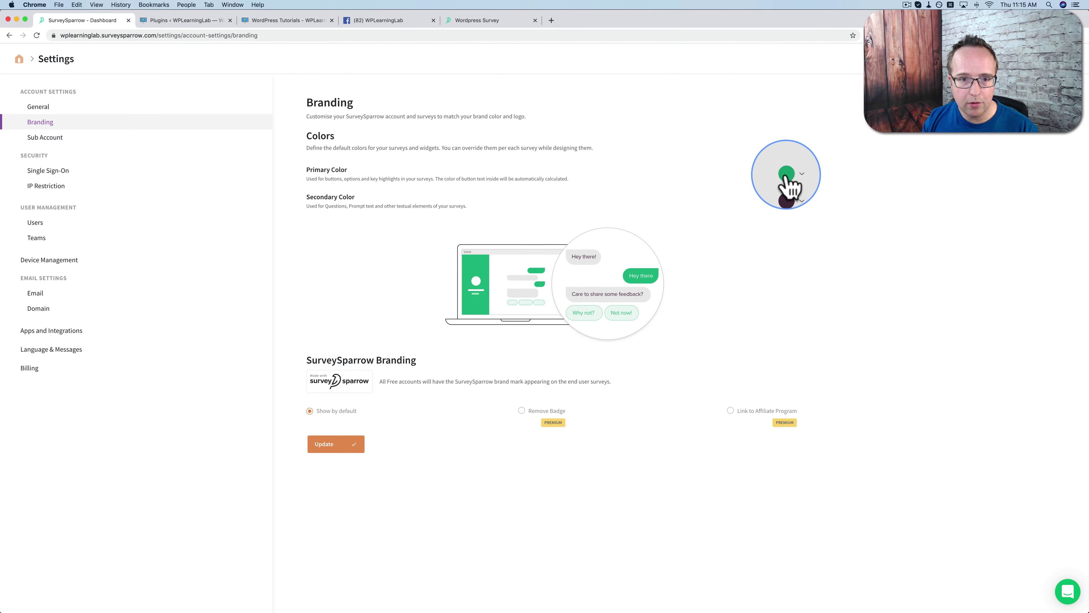
Set the primary colour to bright blue and the secondary to dark green, then save the branding
click(800, 174)
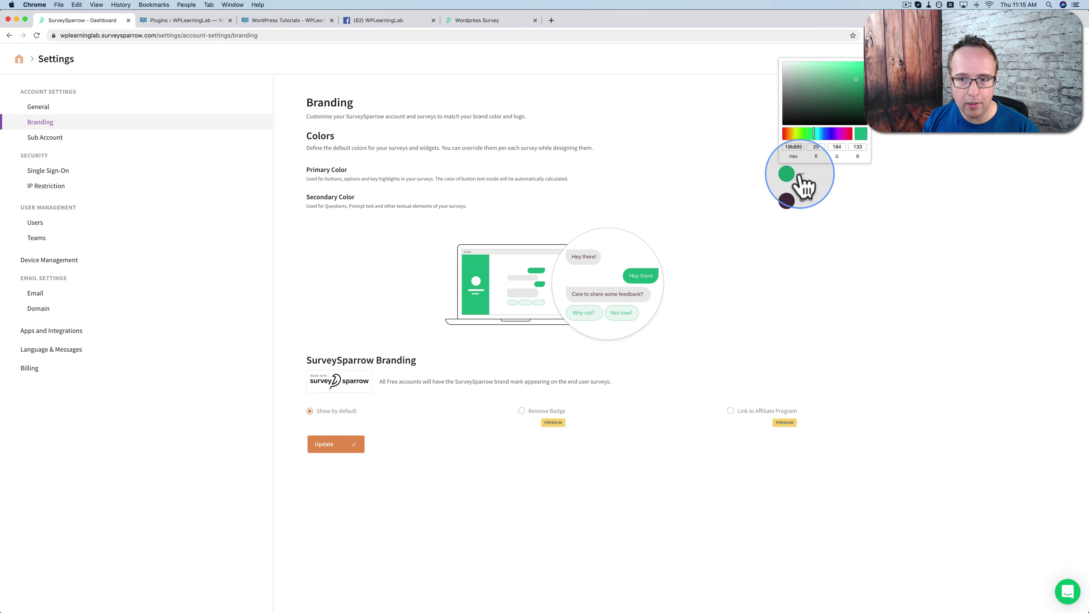
click(823, 134)
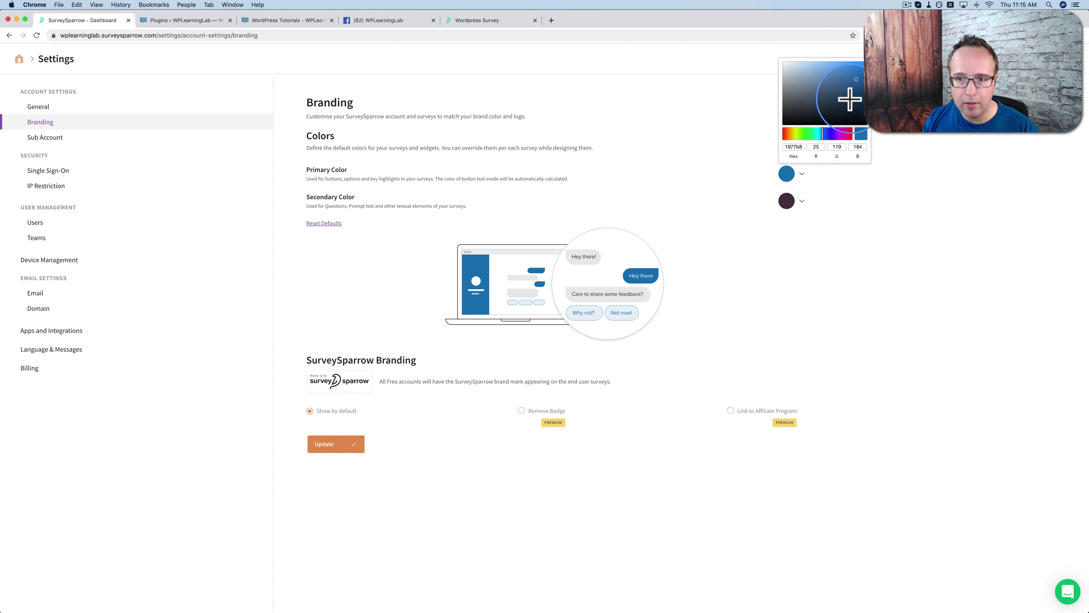
drag(854, 75, 855, 70)
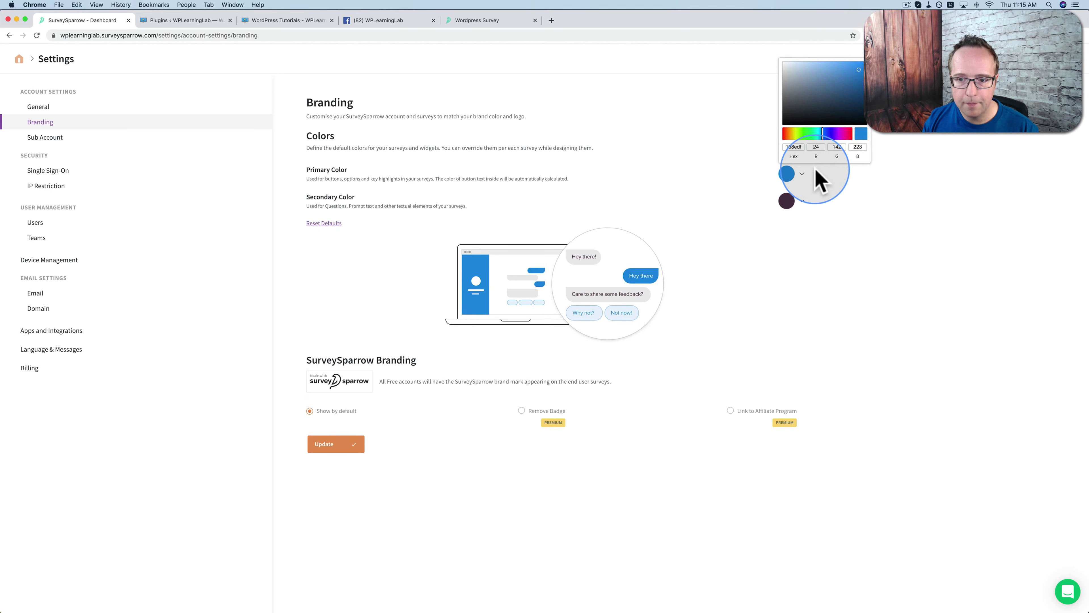
click(787, 201)
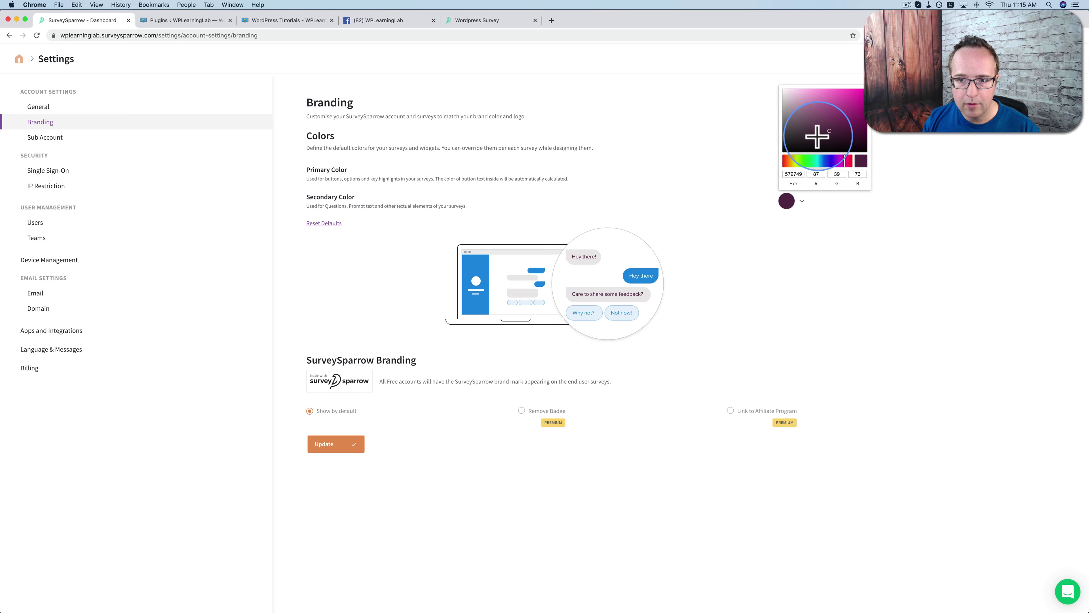
click(807, 160)
click(810, 133)
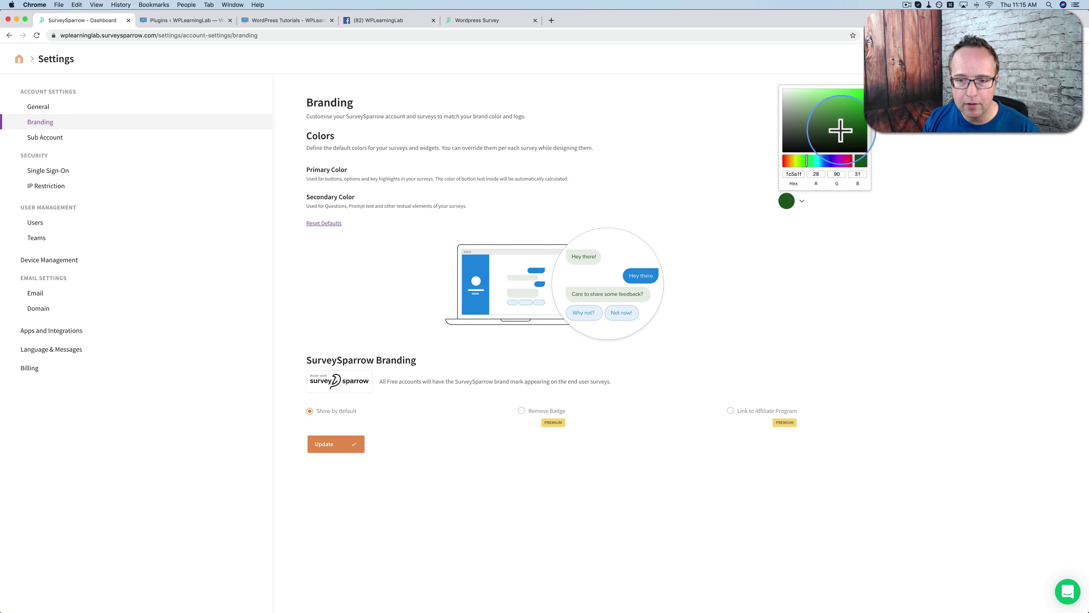
click(827, 250)
click(324, 446)
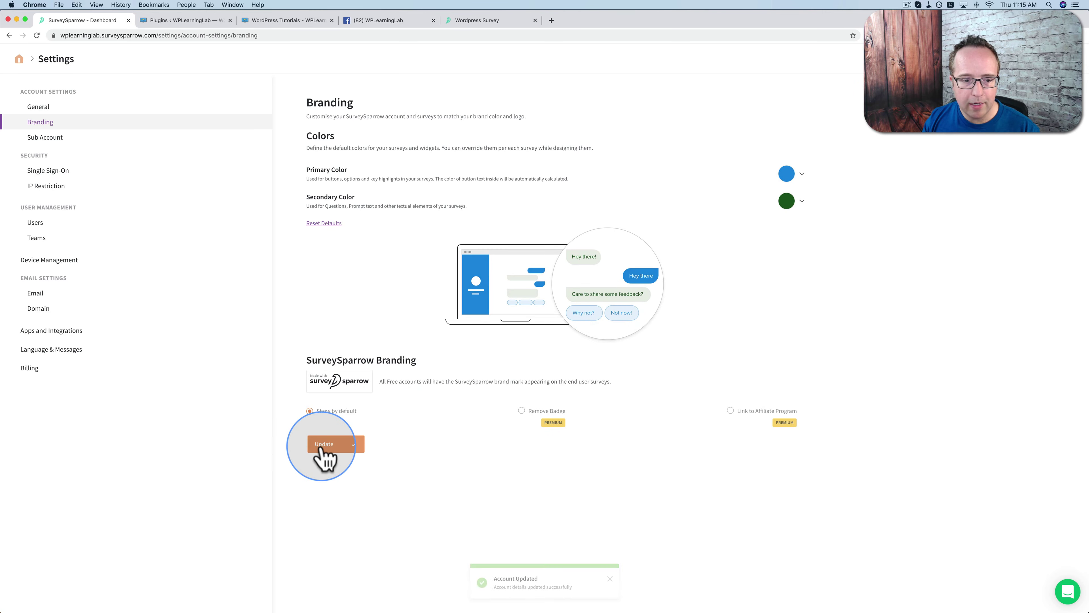
Check the live Wordpress Survey's new blue styling and select its greeting, then return to SurveySparrow settings
click(488, 23)
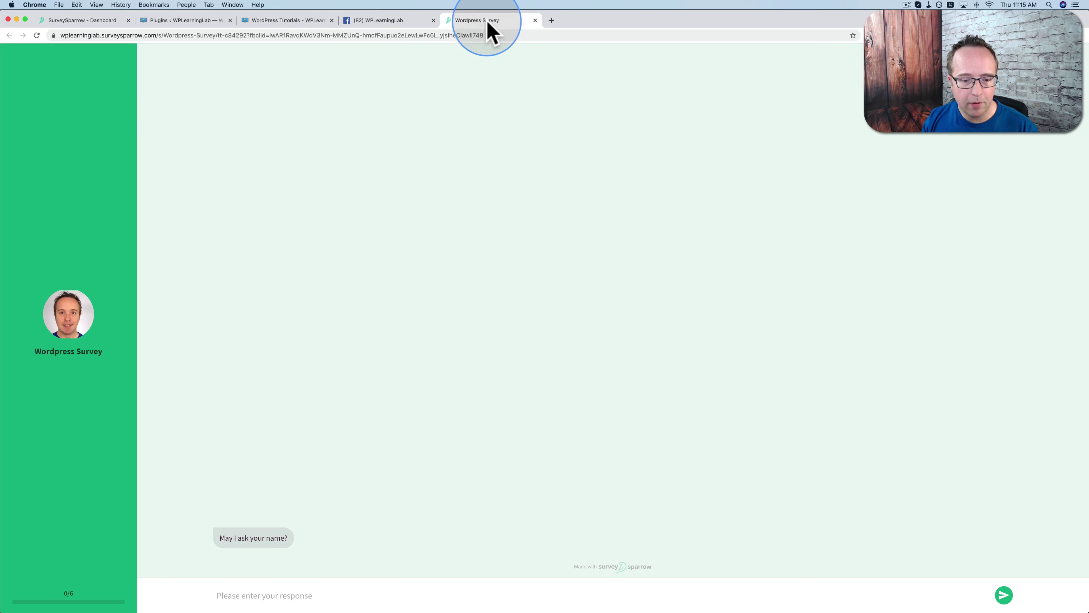
click(346, 296)
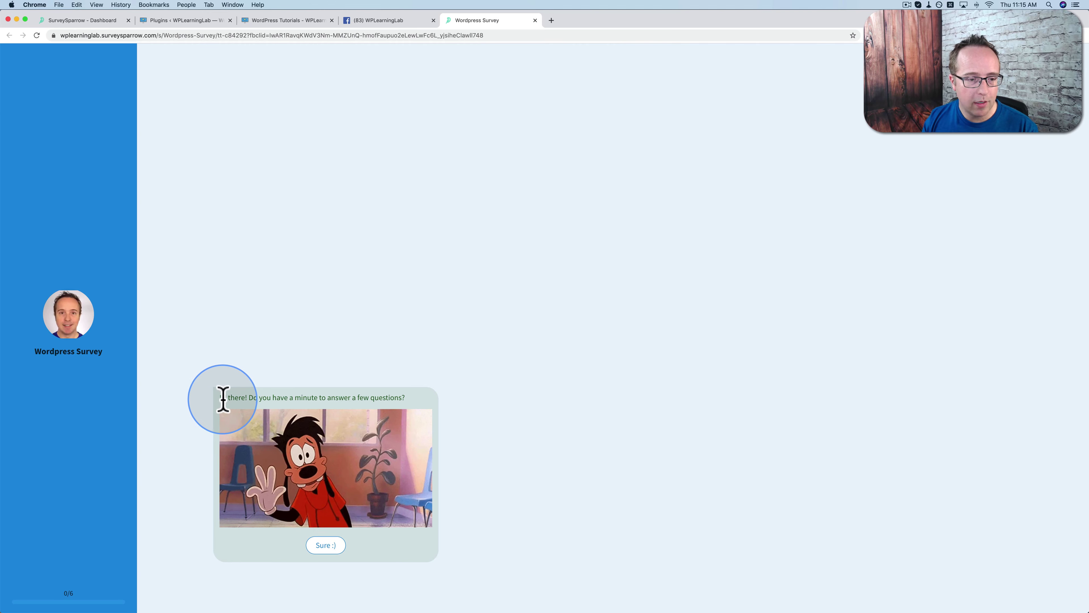
drag(222, 399, 425, 410)
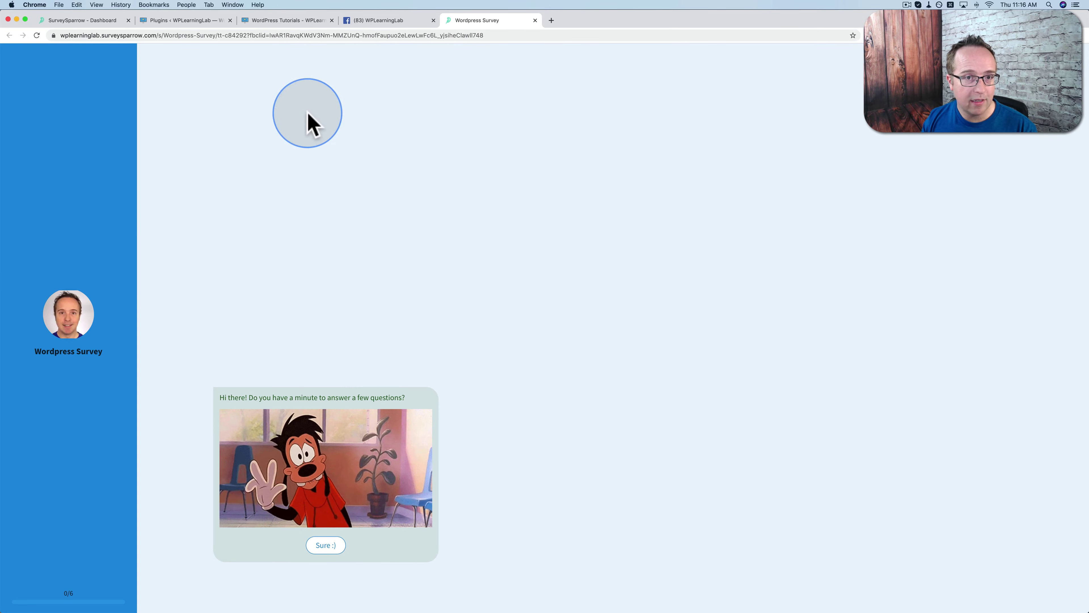
click(83, 20)
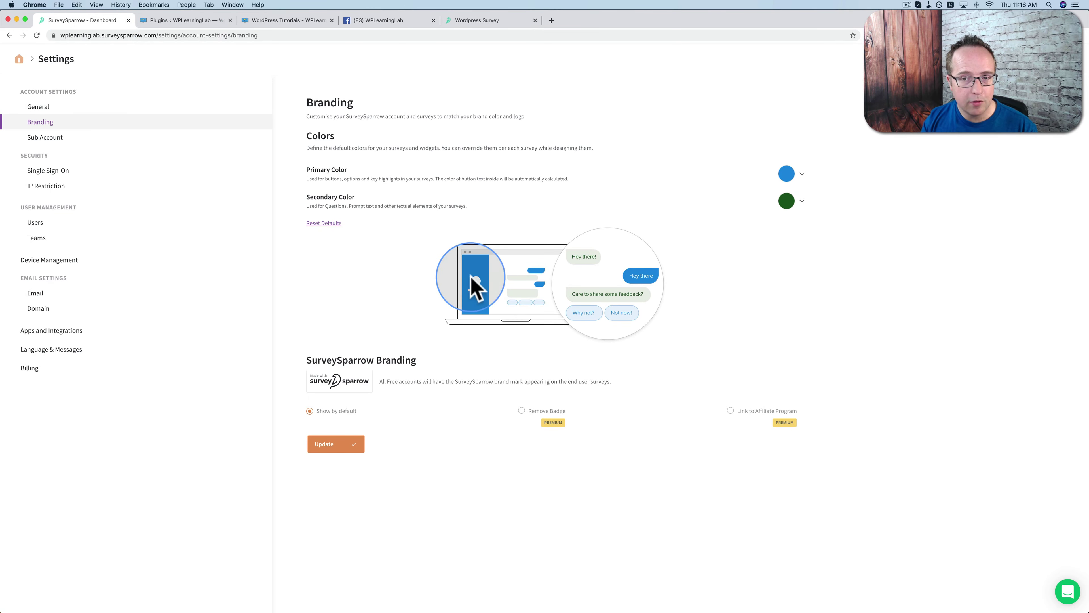
Visit the Sub Account, Single Sign-On and IP Restriction settings, dismissing each upgrade prompt
click(39, 138)
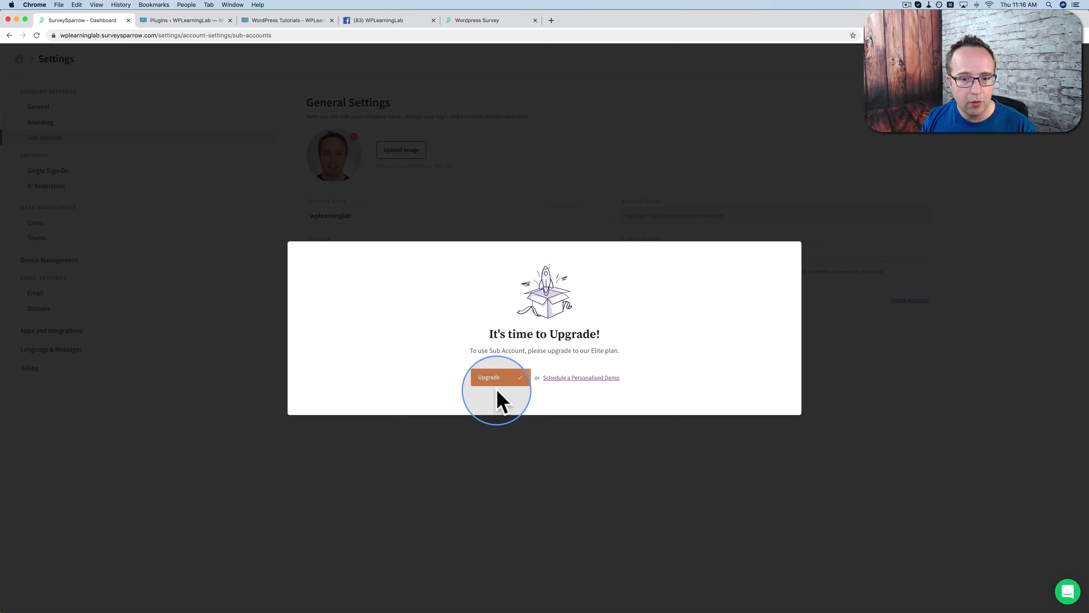
click(343, 458)
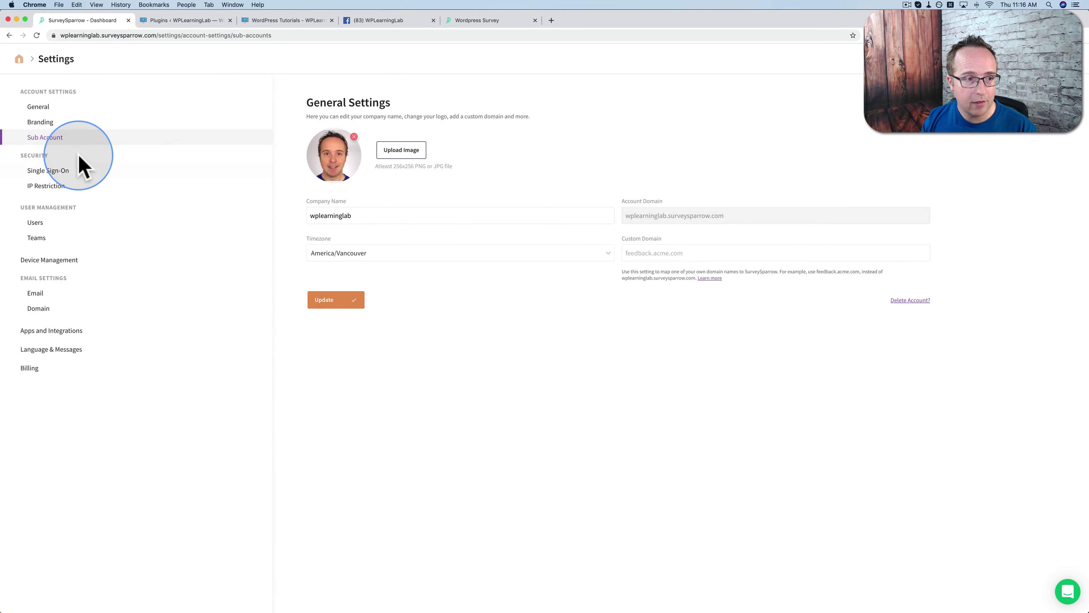
click(47, 171)
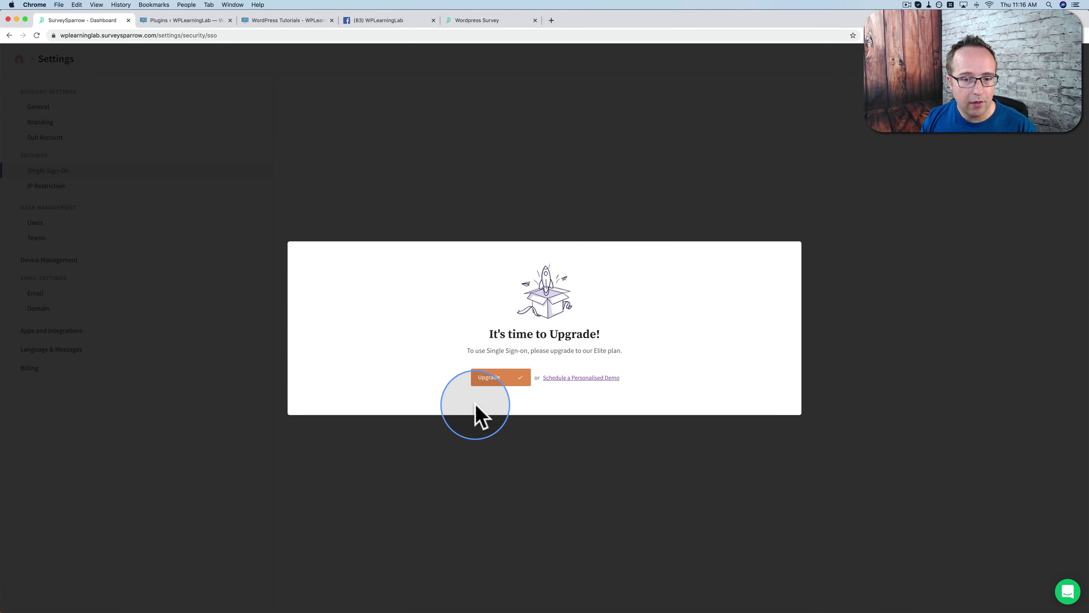
click(418, 472)
click(51, 186)
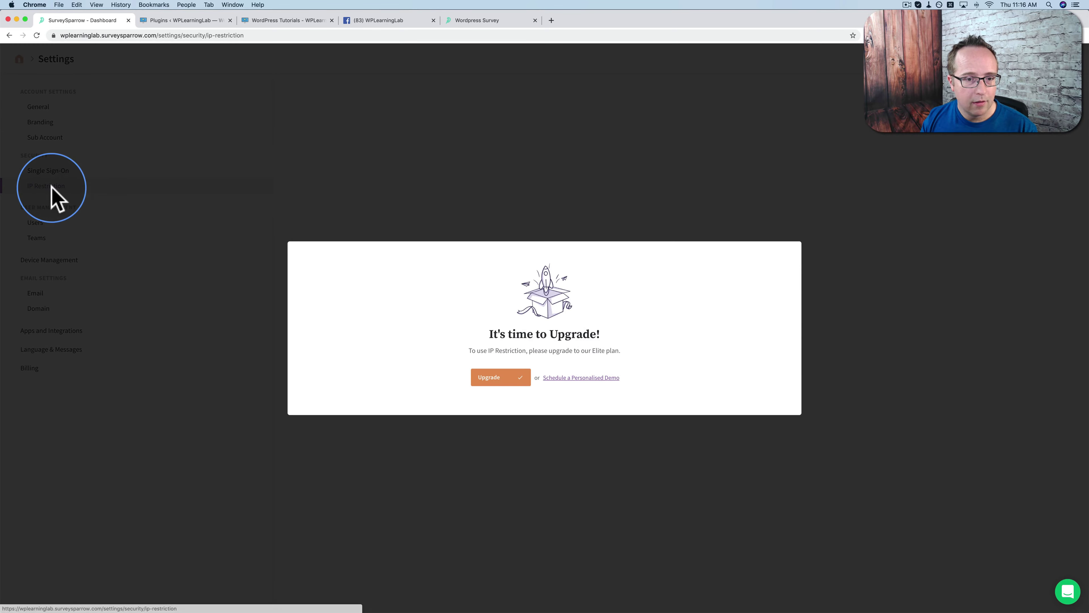
click(404, 523)
Browse User, Team and Device Management, Email, Domain and Apps & Integrations, ending on Language & Messages
click(38, 224)
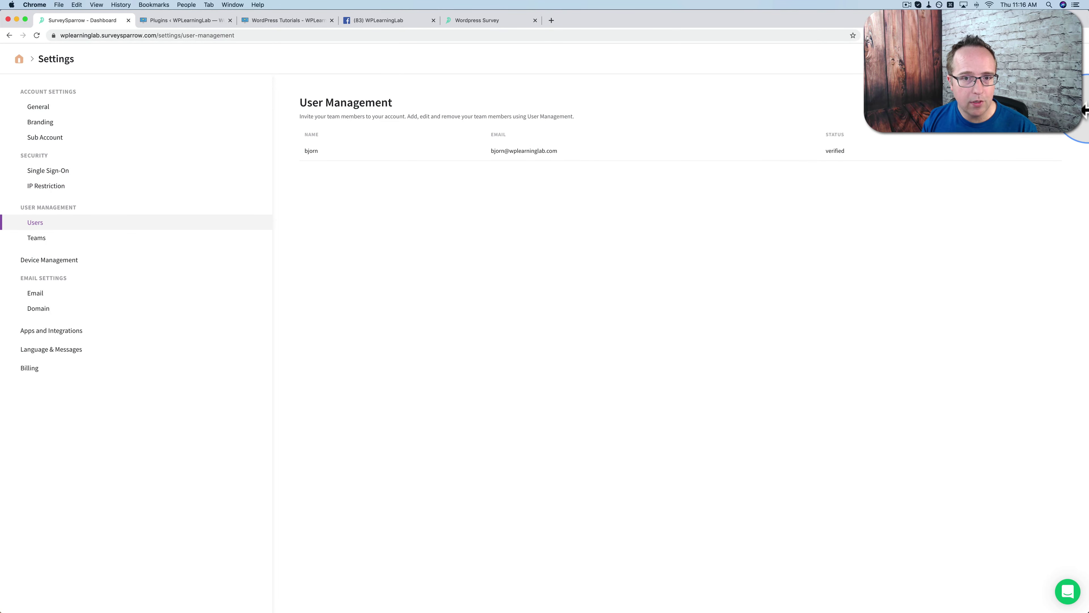
click(37, 240)
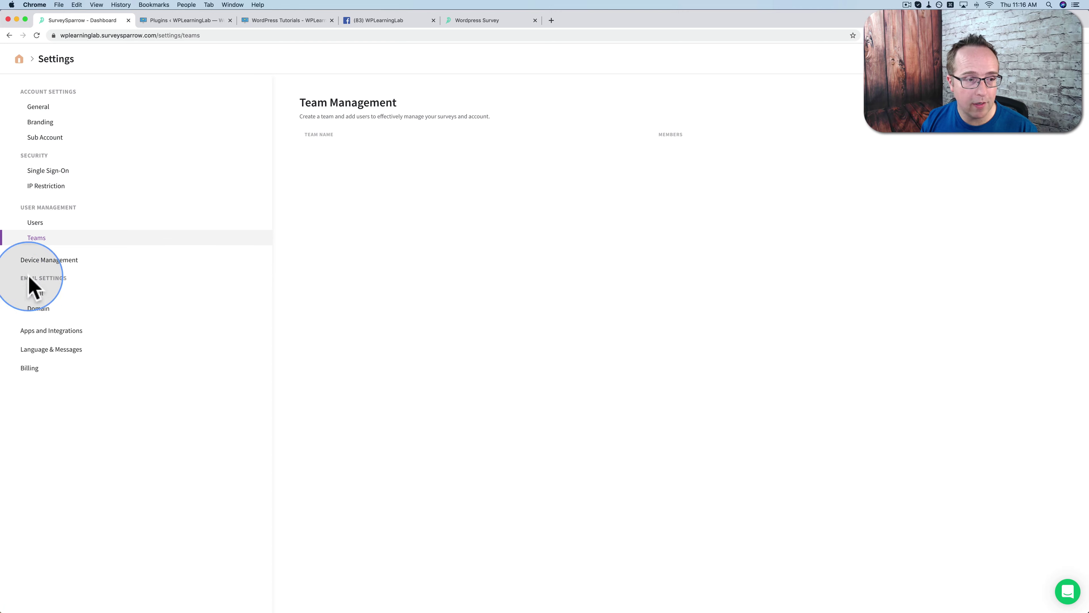
click(22, 262)
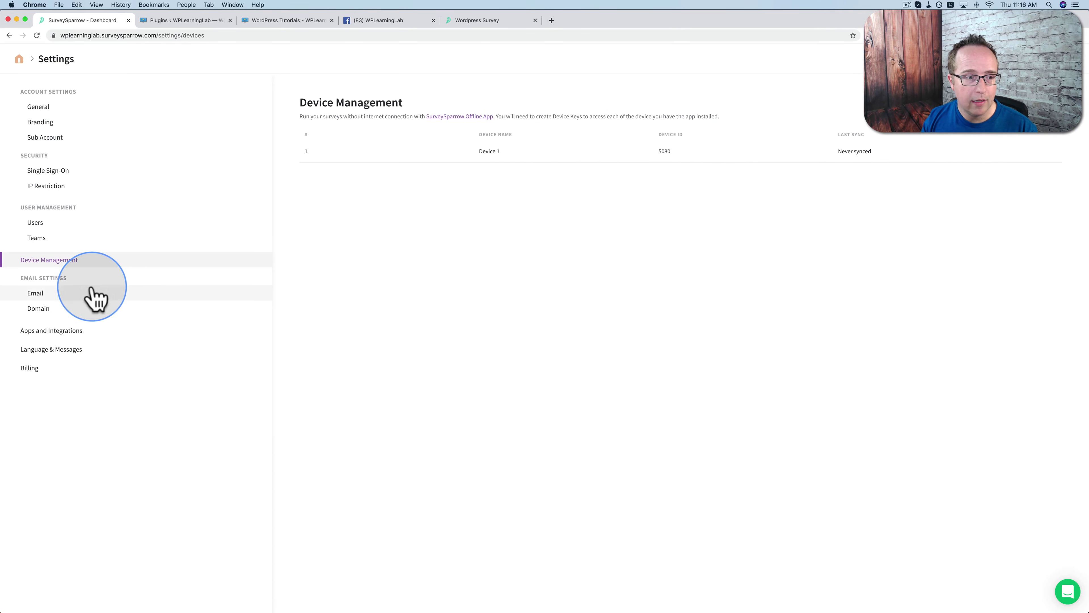
click(69, 294)
click(40, 314)
click(63, 332)
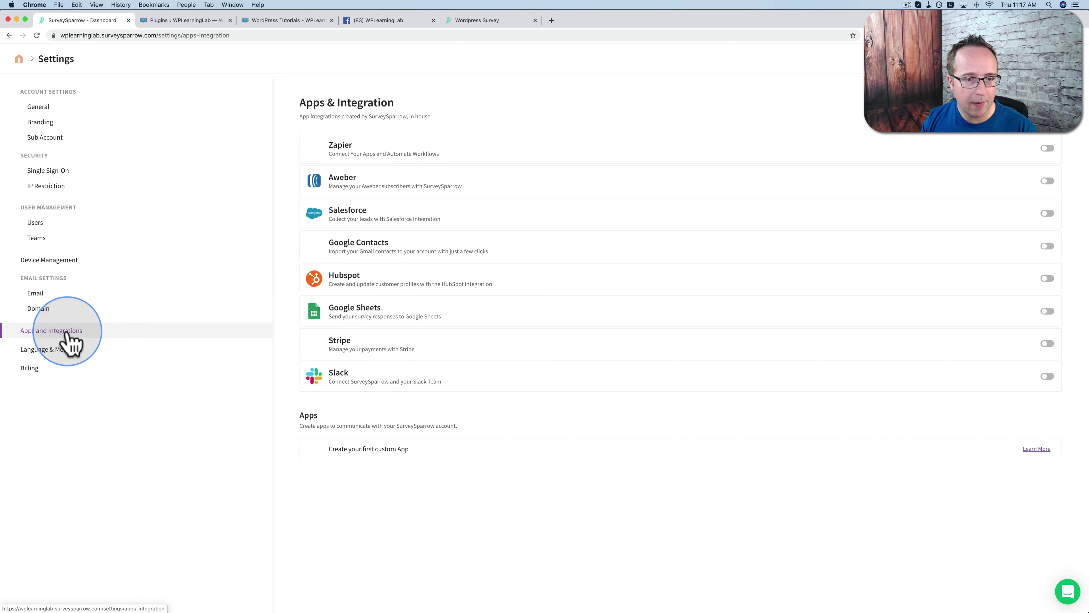
click(66, 350)
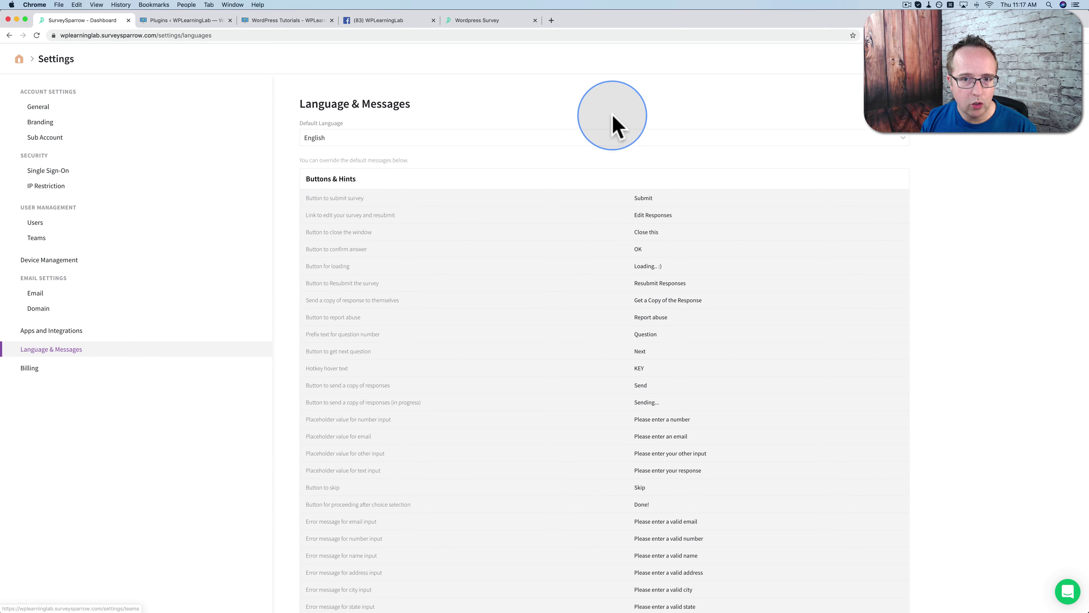
Look through the Default Language list and leave it set to English
click(613, 137)
scroll(493, 172, down, 2)
scroll(279, 114, down, 2)
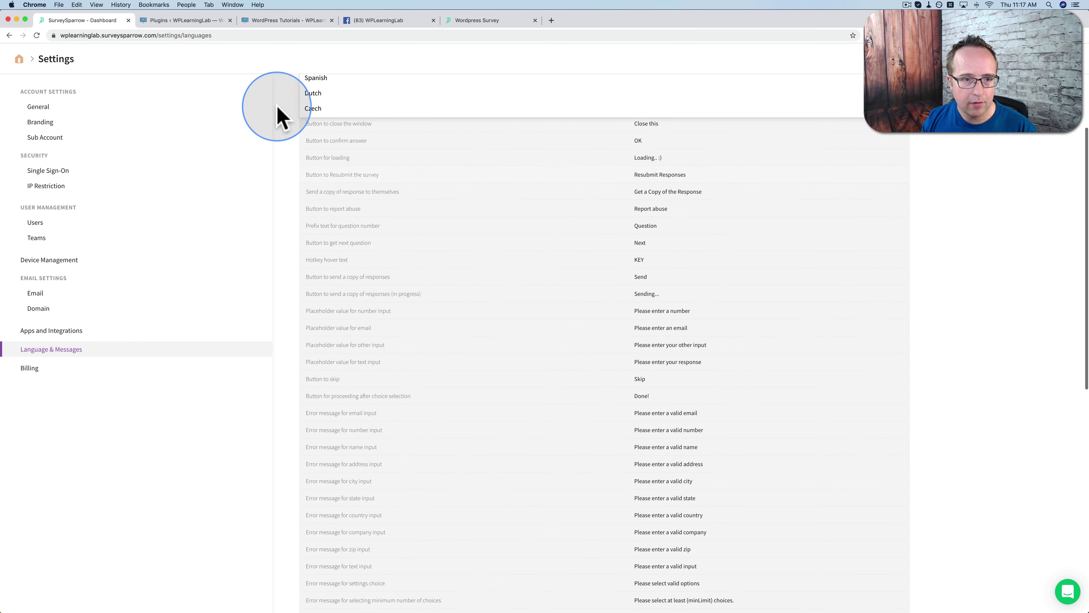
scroll(280, 115, up, 5)
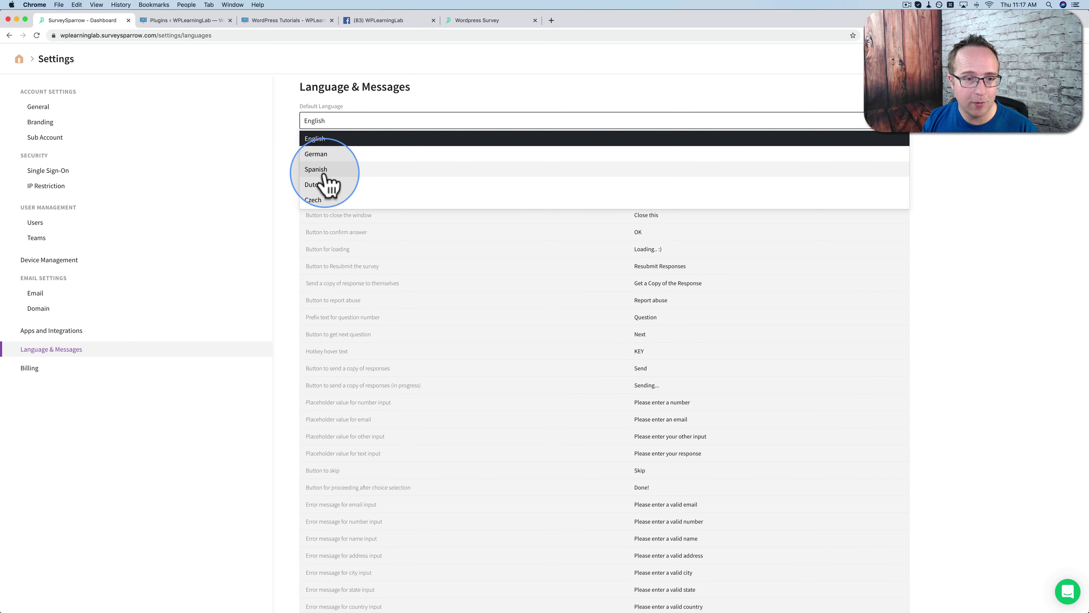
click(283, 221)
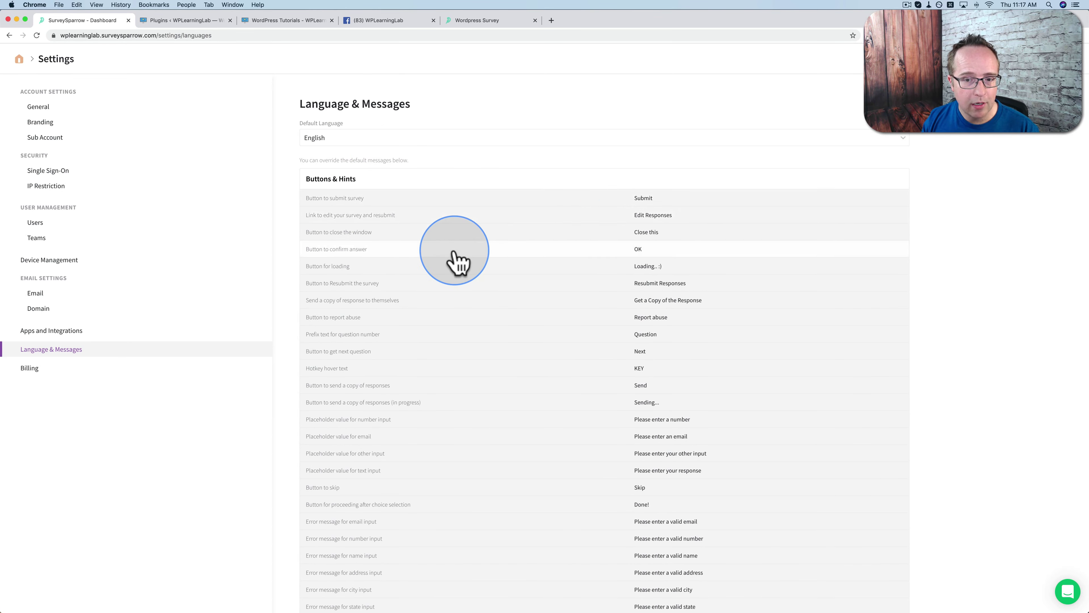
Inspect the 'Get a Copy of the Response' message text, then go to the Billing settings
scroll(455, 260, down, 2)
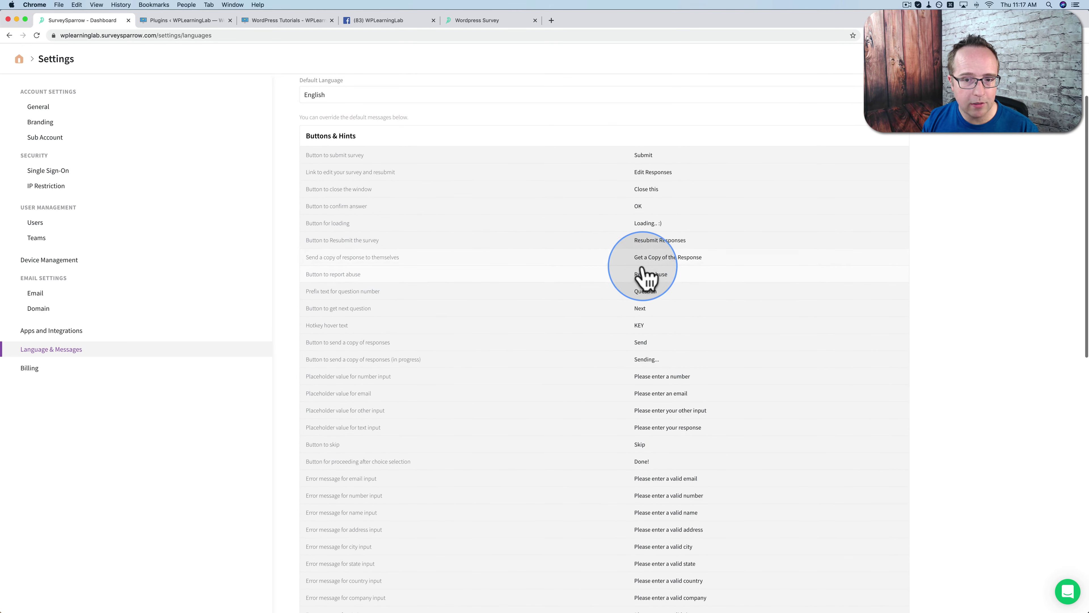
click(660, 258)
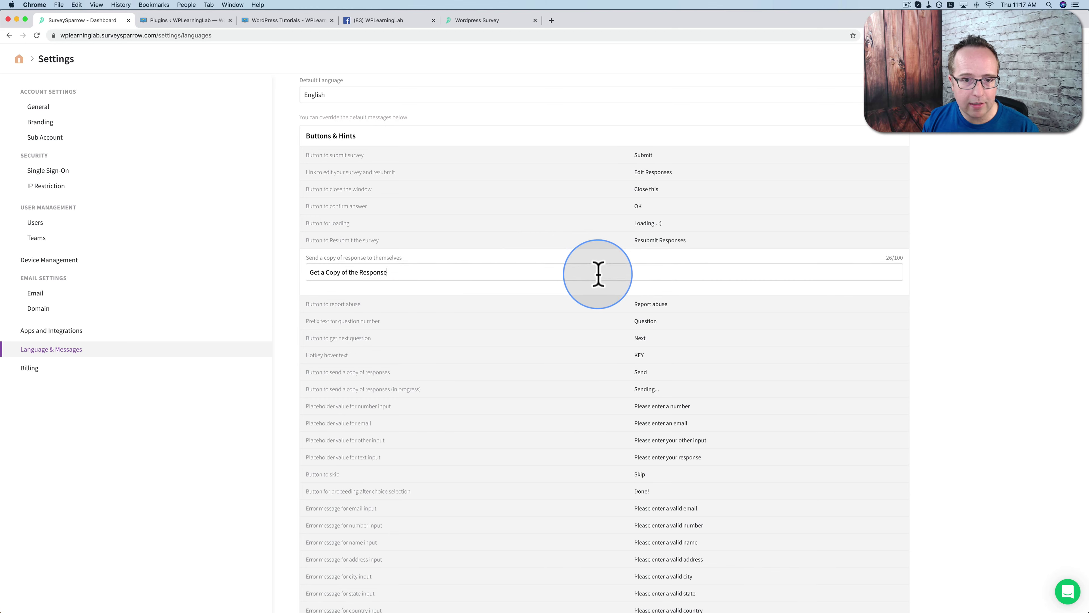
drag(406, 277, 313, 273)
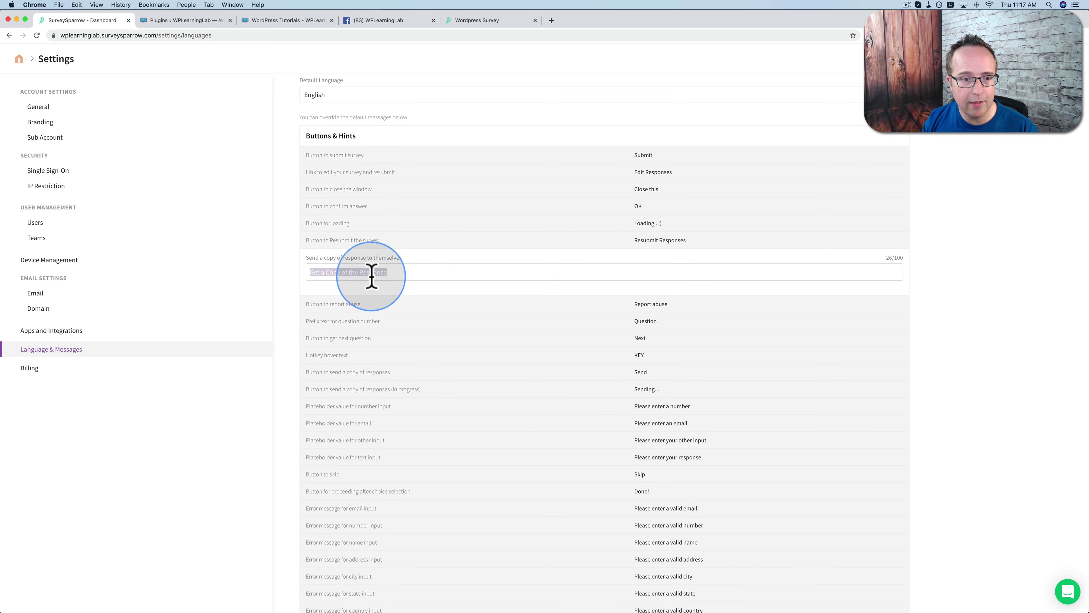
click(26, 369)
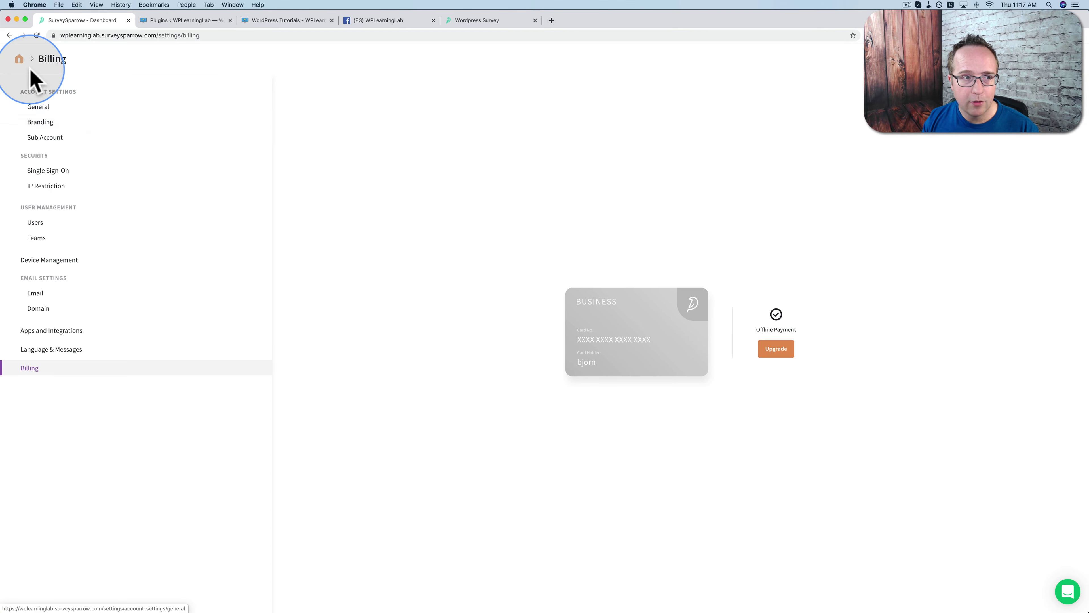
Leave Billing for the dashboard's survey list via the home breadcrumb
click(19, 59)
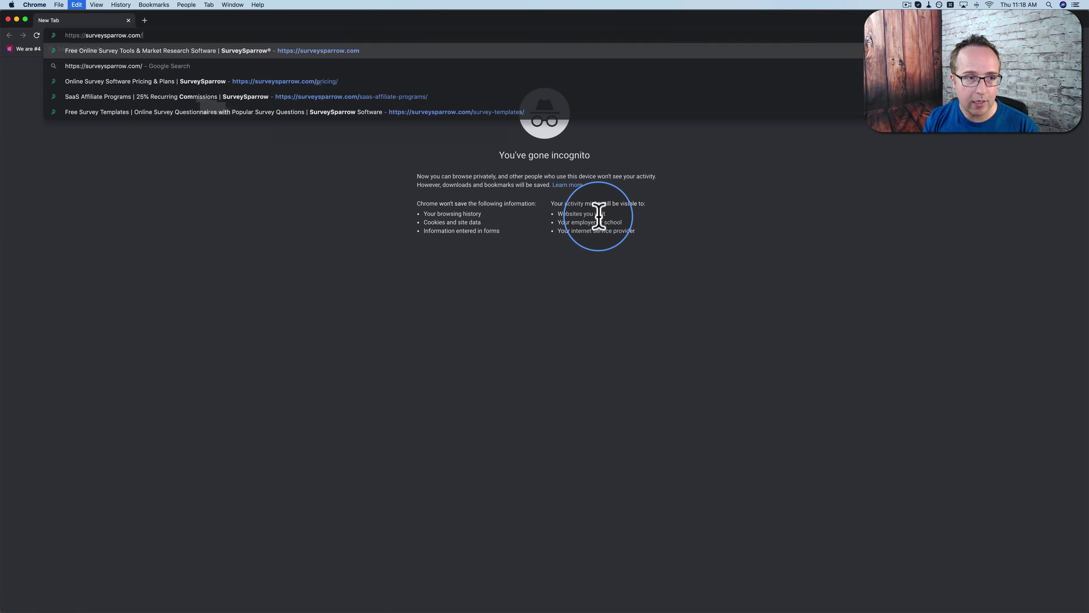
Load surveysparrow.com's Pricing page and review the Surveys plans, noting Basic's Unlimited Questions
key(Return)
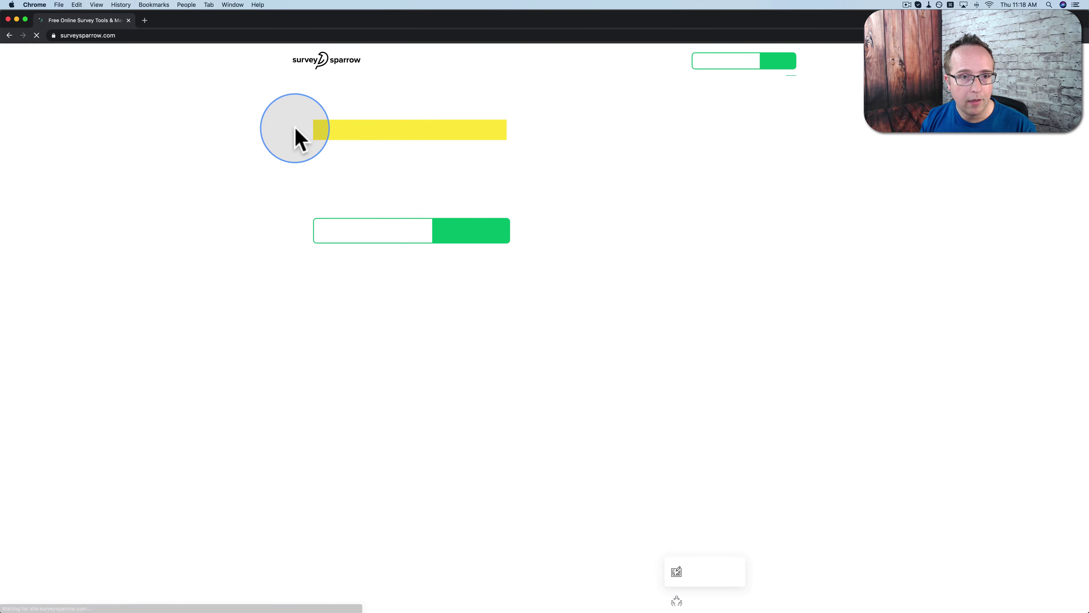
click(571, 64)
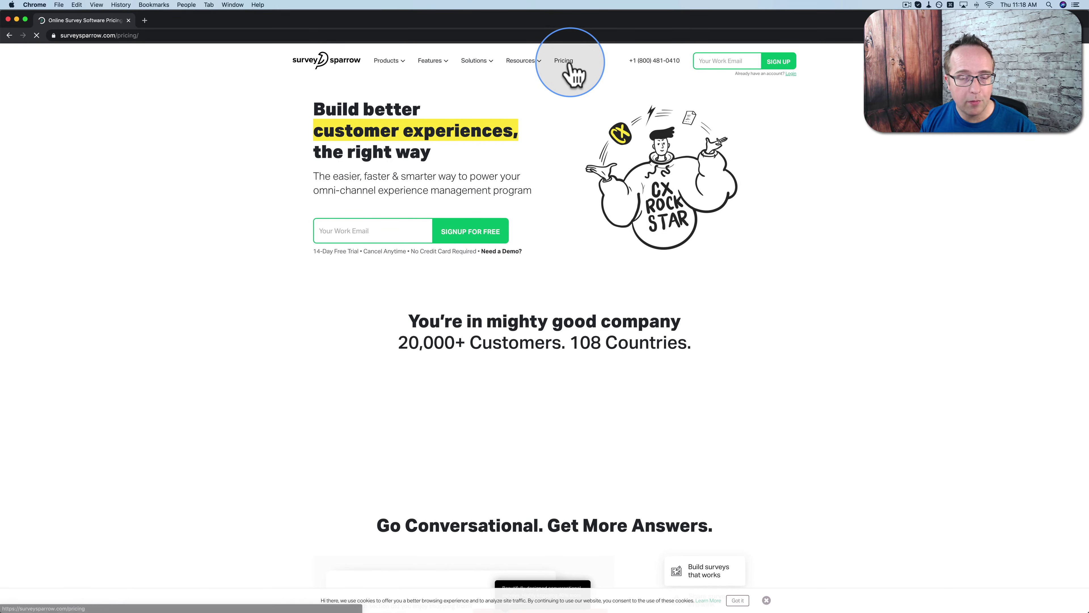
scroll(667, 326, down, 2)
scroll(667, 333, down, 4)
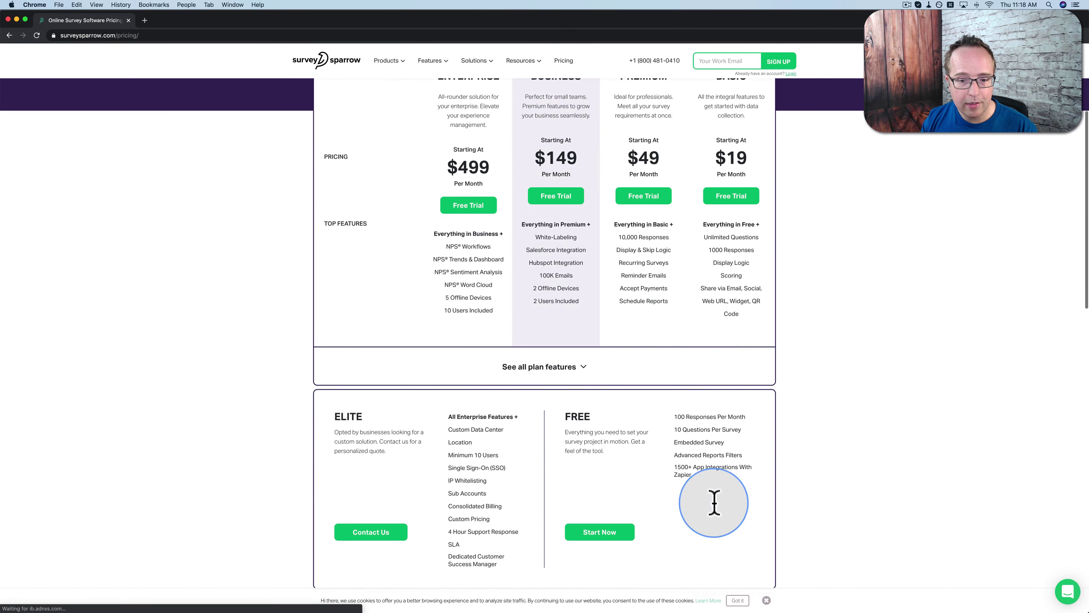
scroll(722, 416, up, 5)
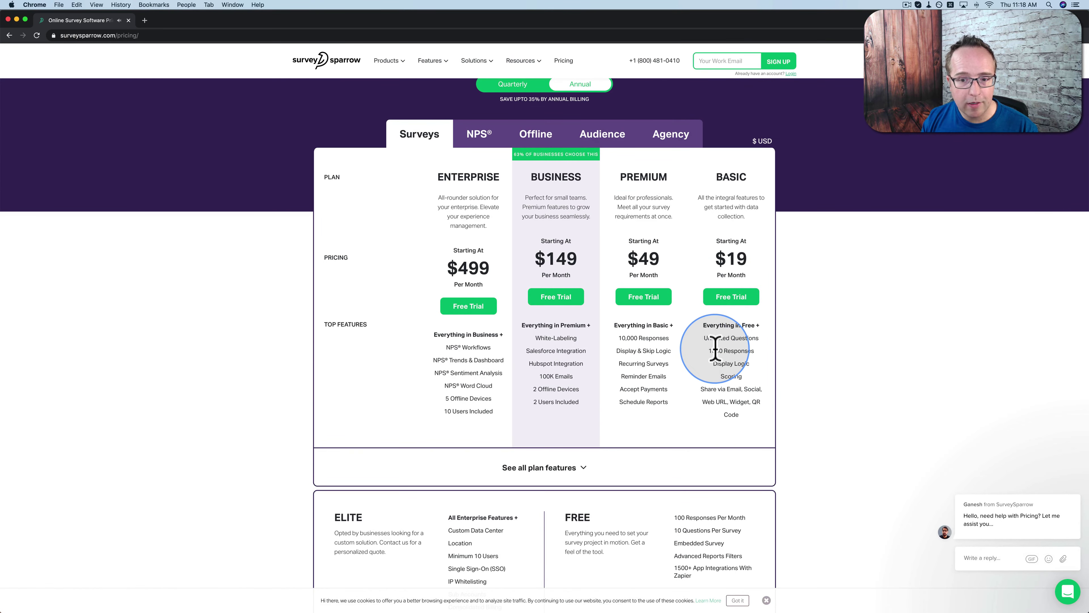
drag(709, 338, 749, 337)
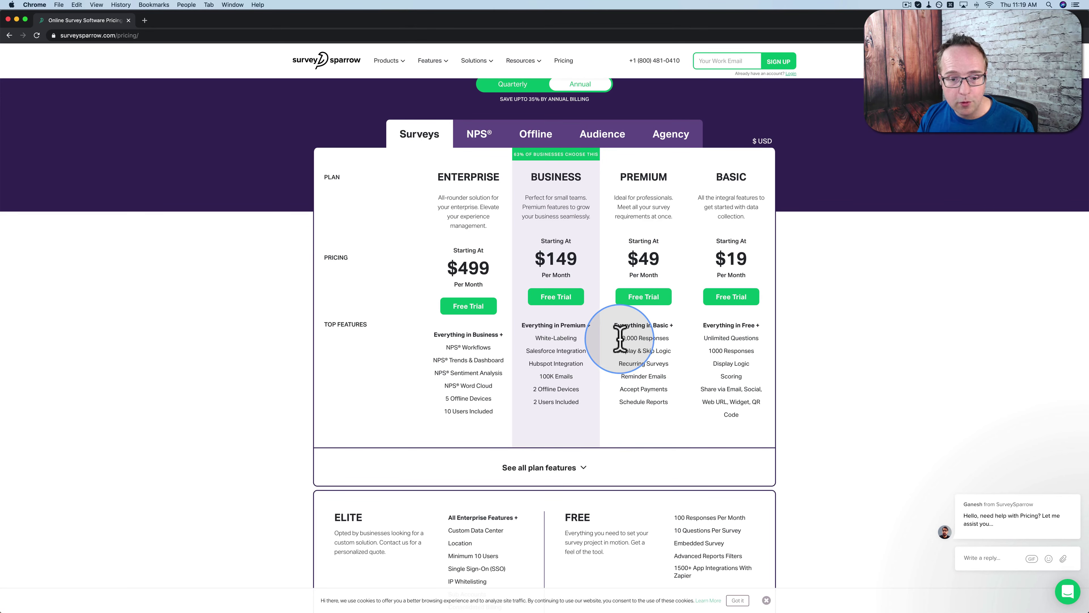
drag(619, 338, 665, 339)
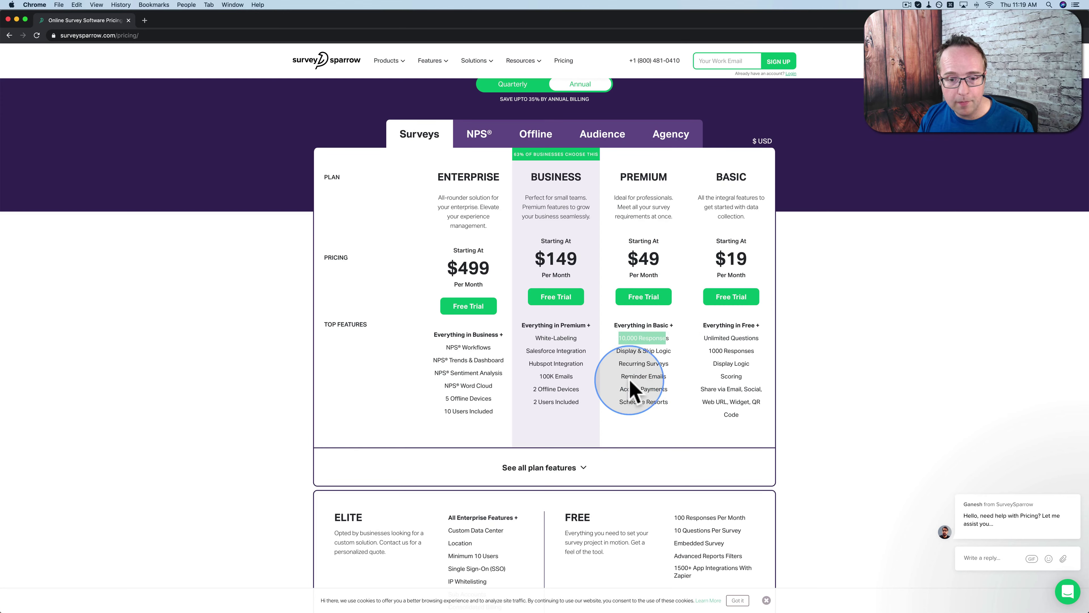
click(635, 367)
drag(657, 363, 633, 363)
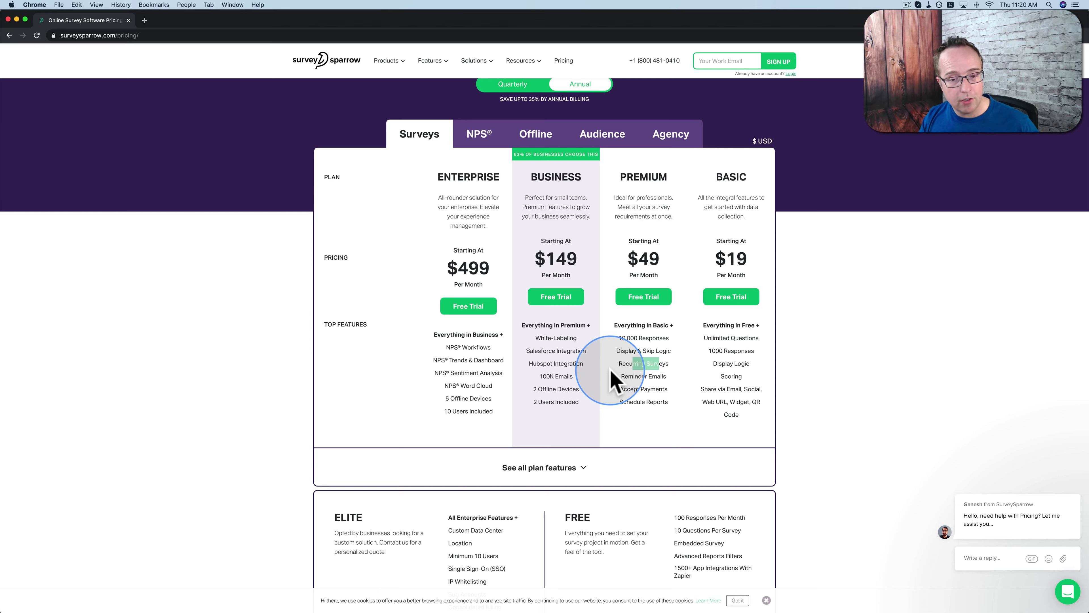
mouse_move(611, 373)
mouse_down()
mouse_move(637, 378)
mouse_move(630, 363)
mouse_move(663, 363)
mouse_move(656, 378)
mouse_move(632, 378)
mouse_up()
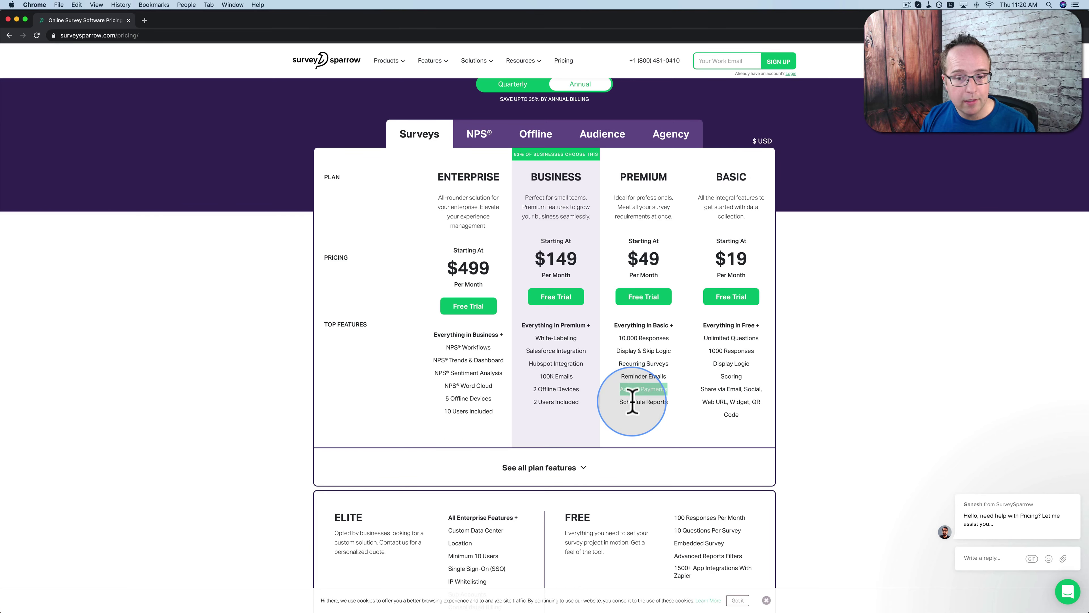
triple_click(648, 403)
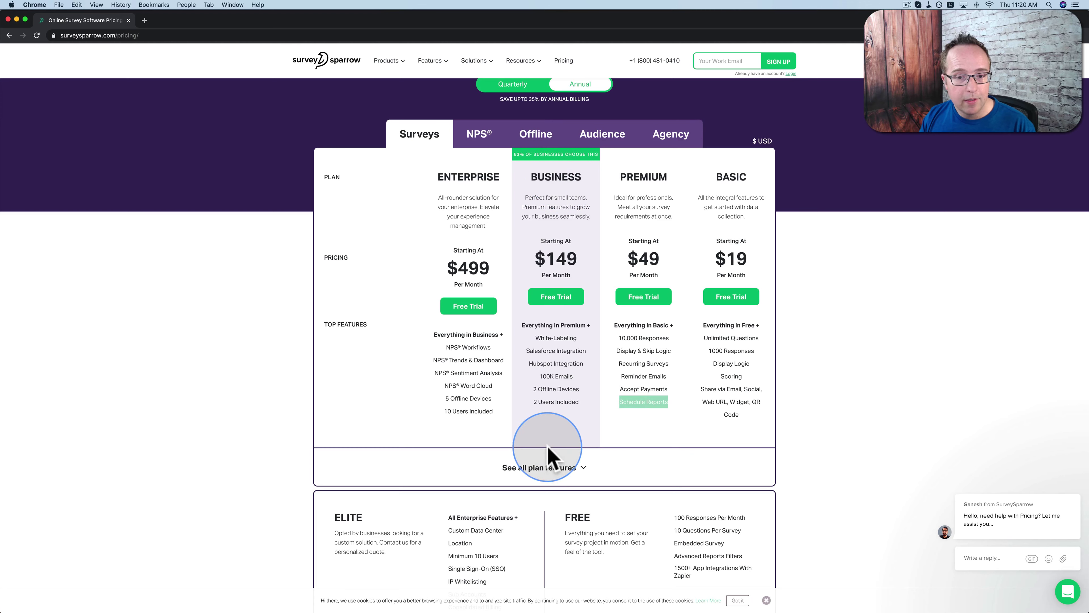
click(547, 338)
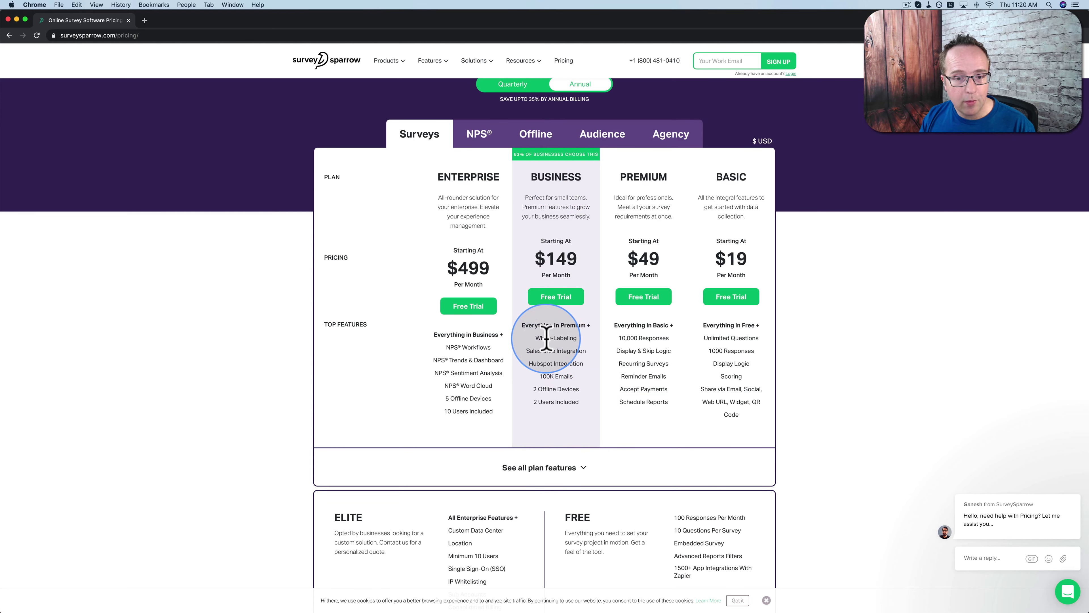
drag(527, 350, 585, 398)
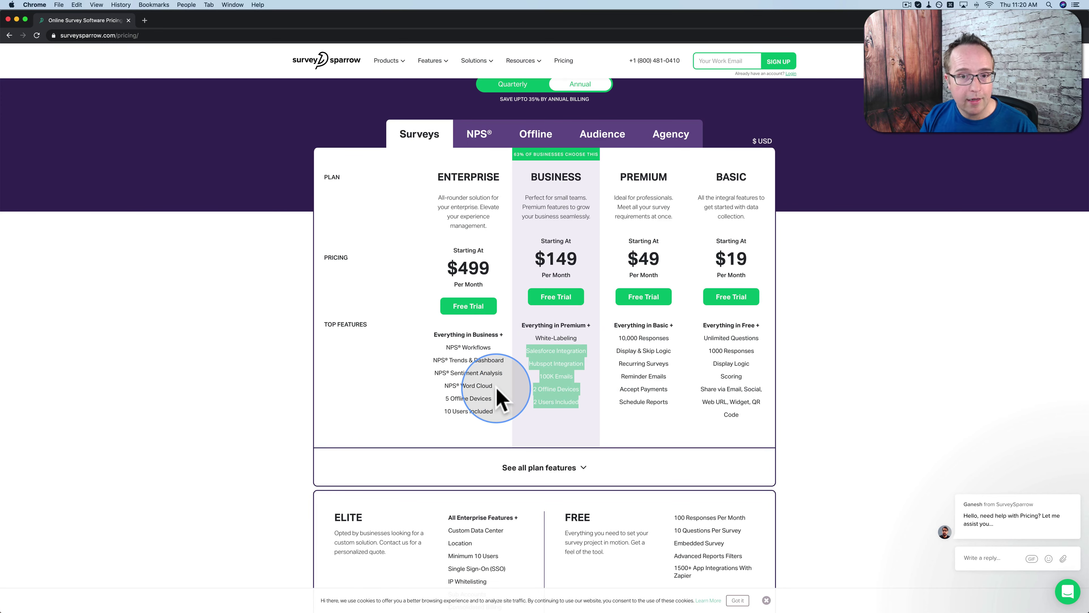
scroll(499, 393, up, 2)
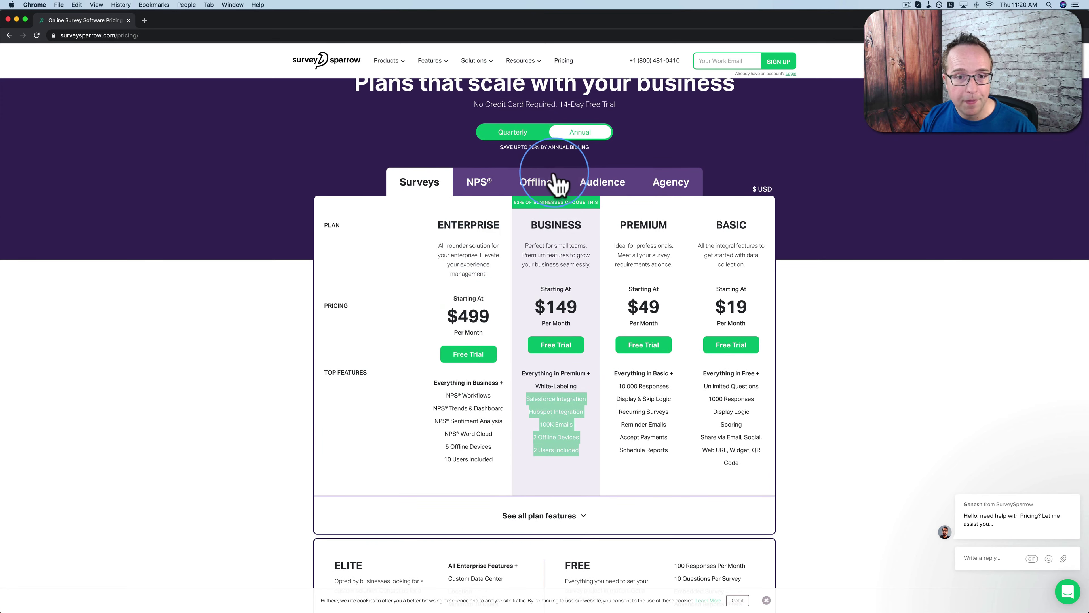
Browse the NPS, Offline, Audience and Agency plans, then show Surveys prices billed quarterly
click(475, 194)
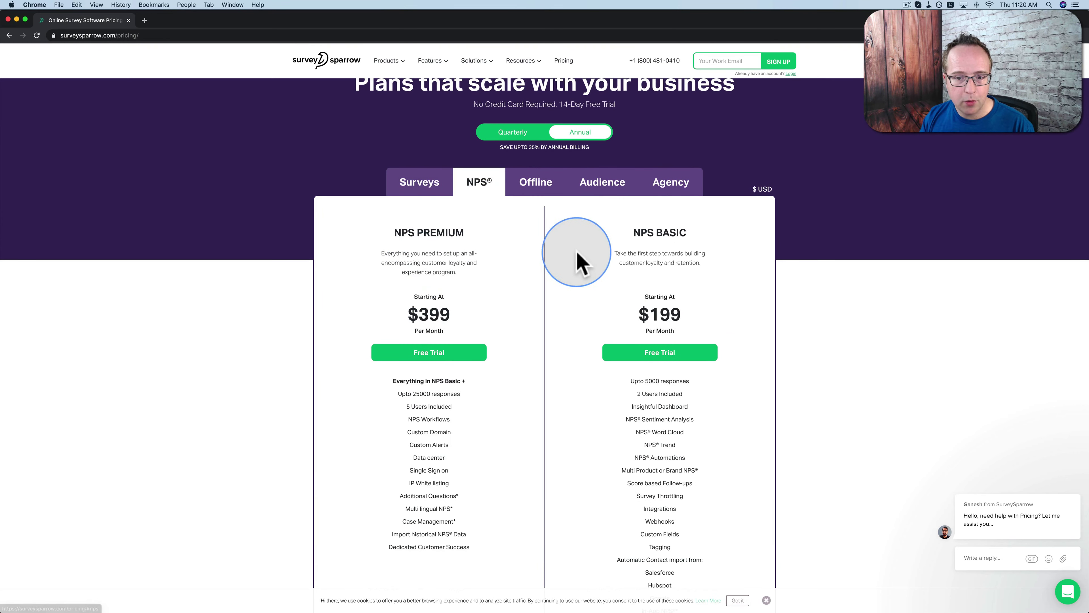
click(541, 189)
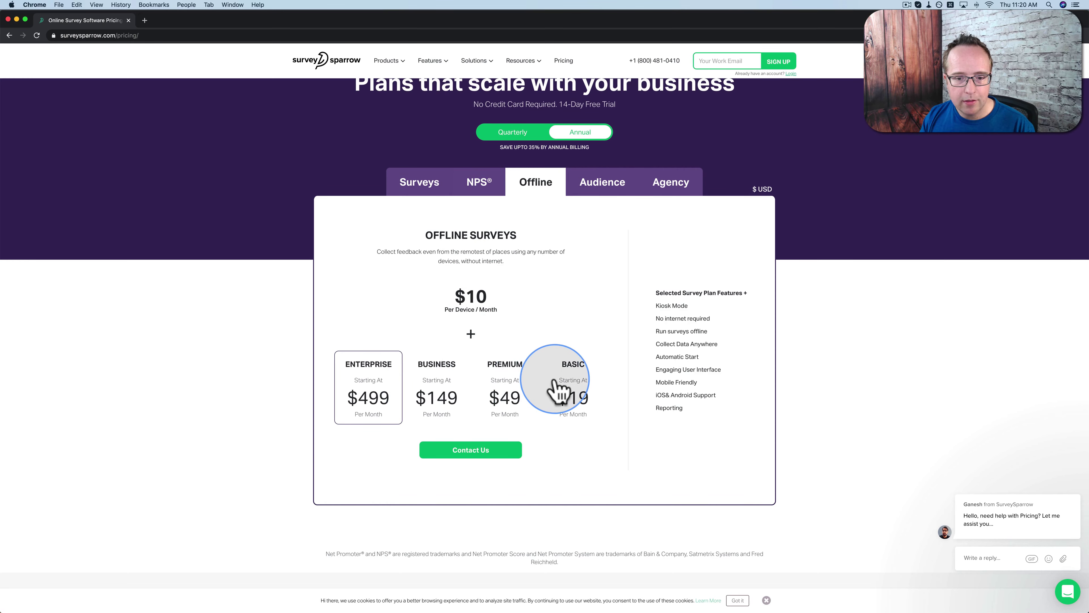
click(604, 189)
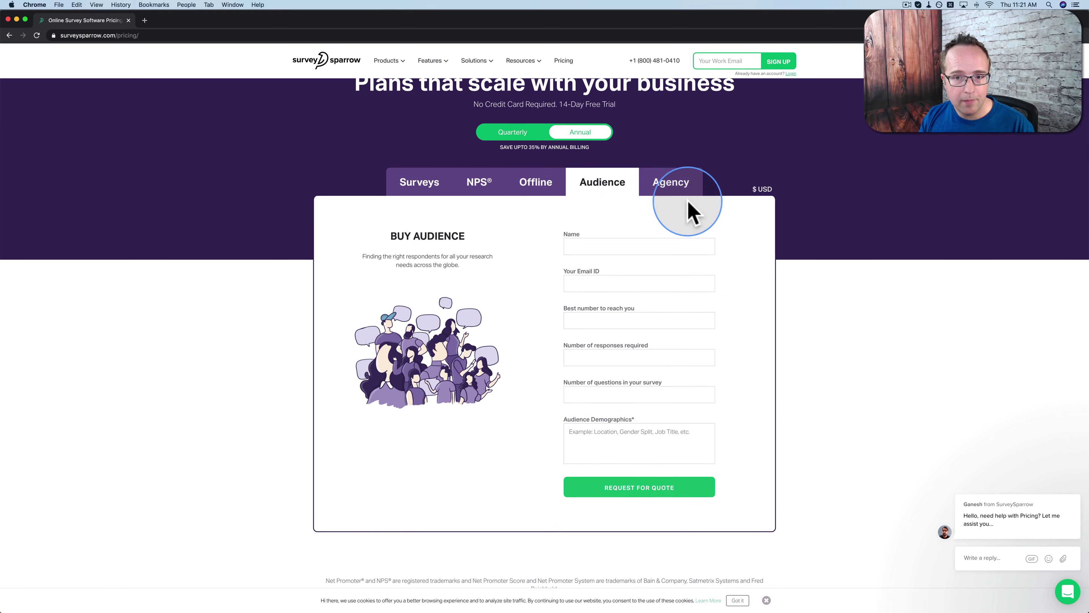
click(679, 190)
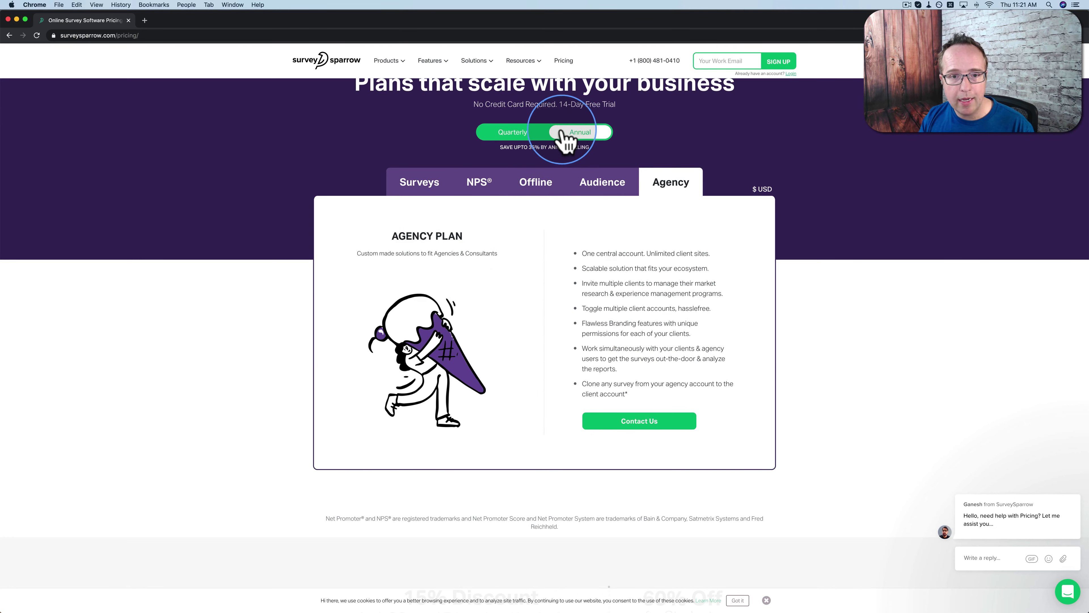
click(524, 134)
click(422, 184)
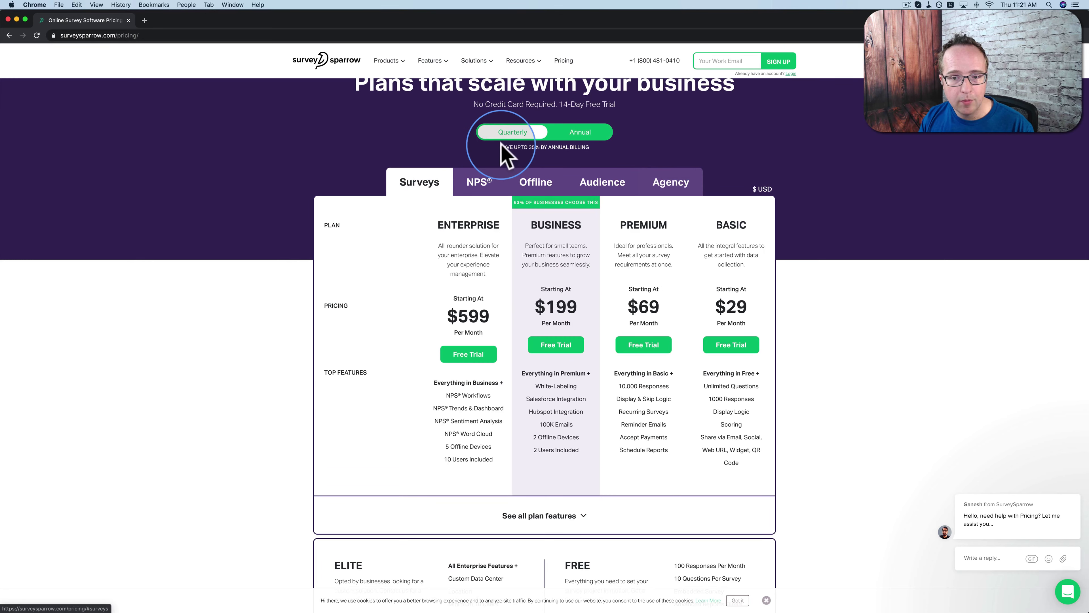
Compare annual and quarterly billing, noting the 35% annual saving
click(569, 137)
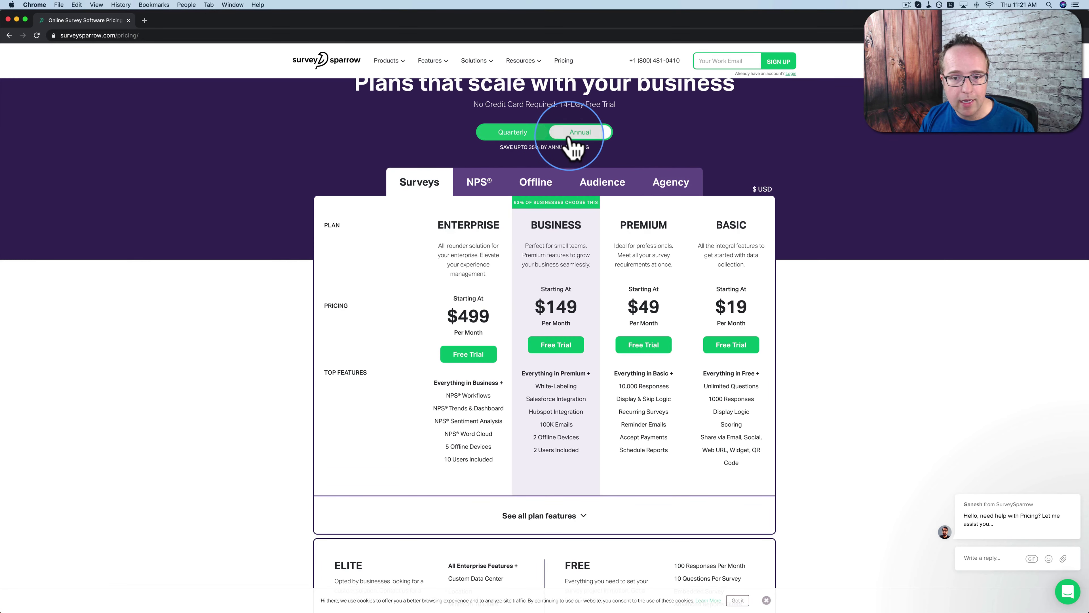
click(529, 135)
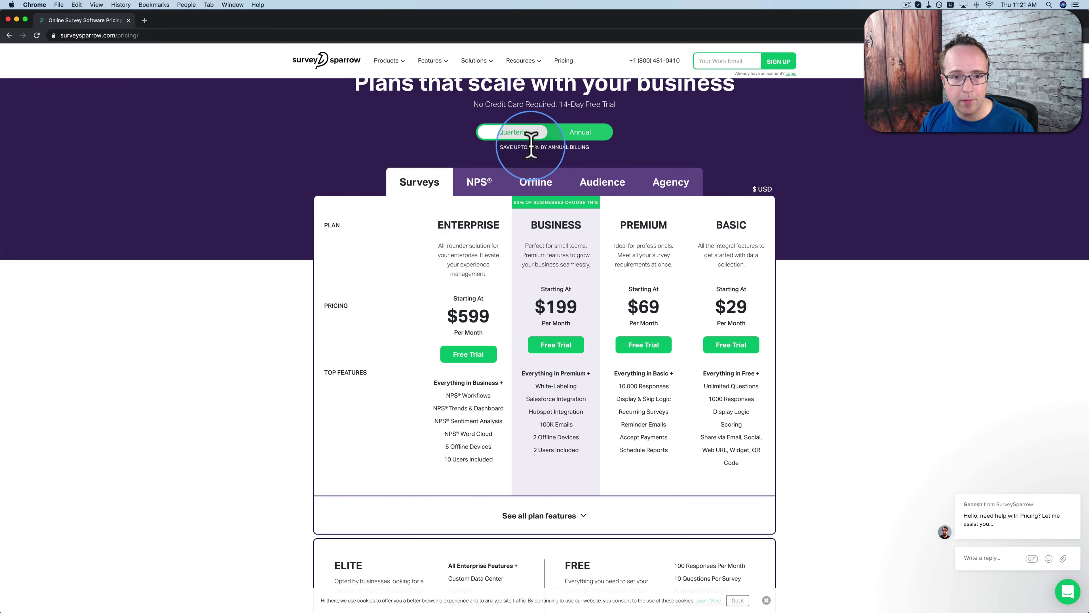
drag(529, 147, 569, 148)
Expand and scroll through the full plan feature comparison
scroll(418, 352, down, 6)
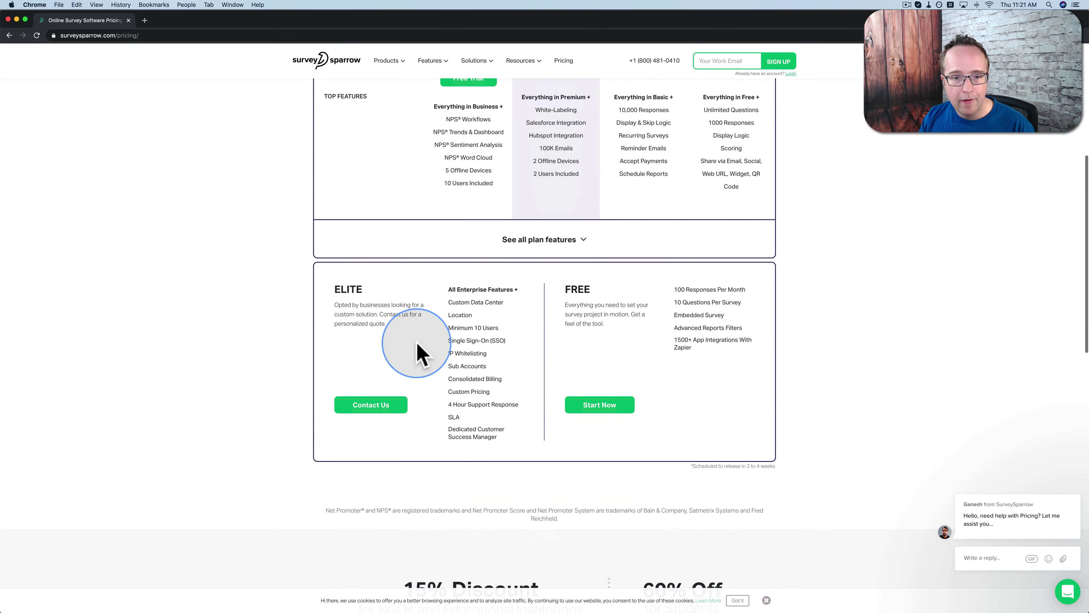
click(577, 243)
scroll(430, 285, down, 6)
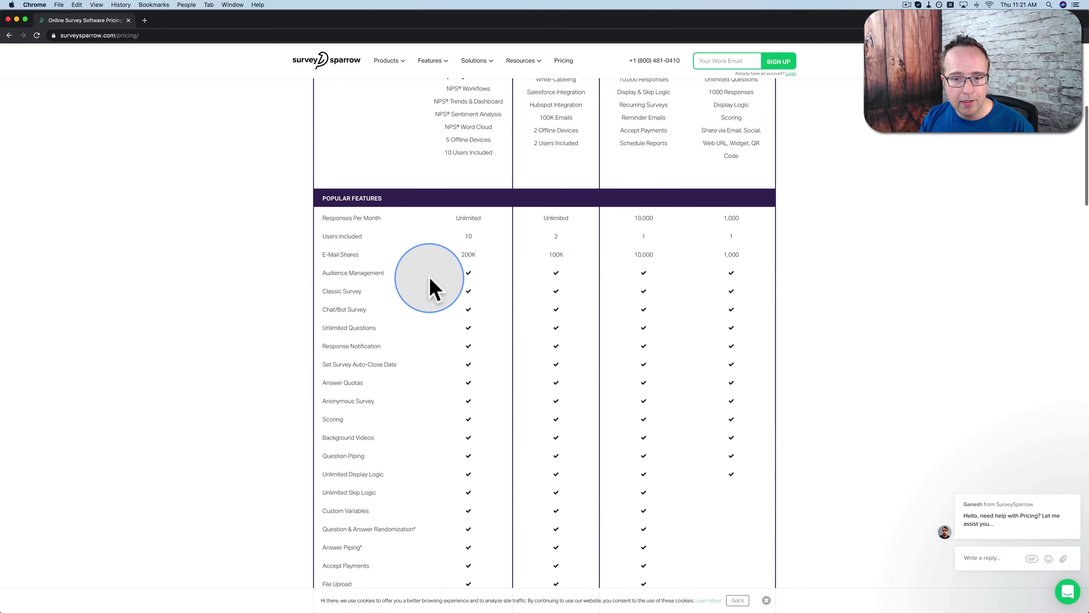
scroll(430, 284, down, 10)
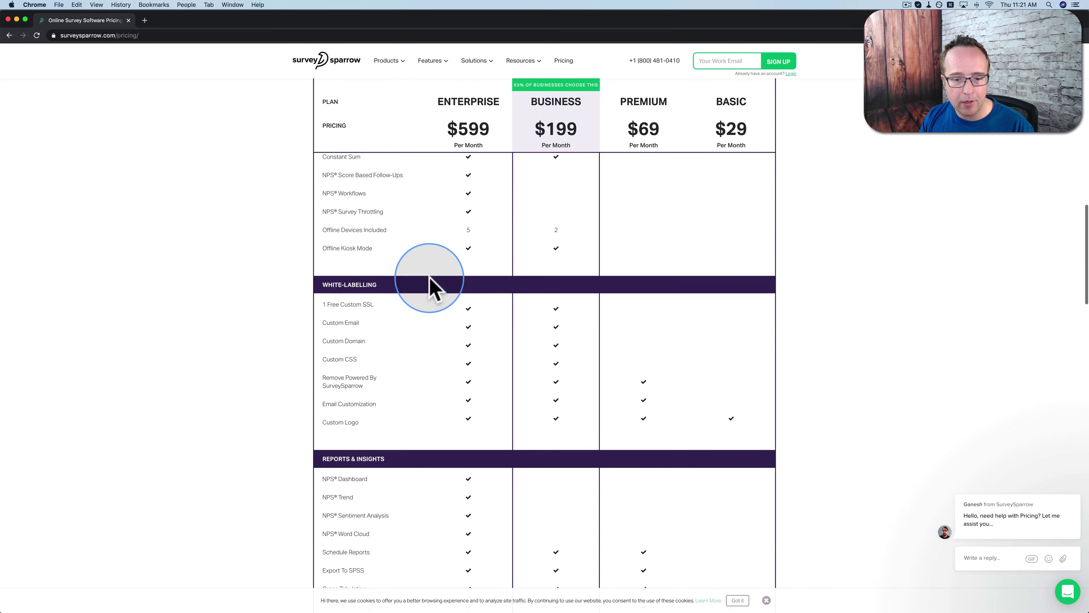
scroll(430, 285, up, 15)
scroll(430, 285, up, 6)
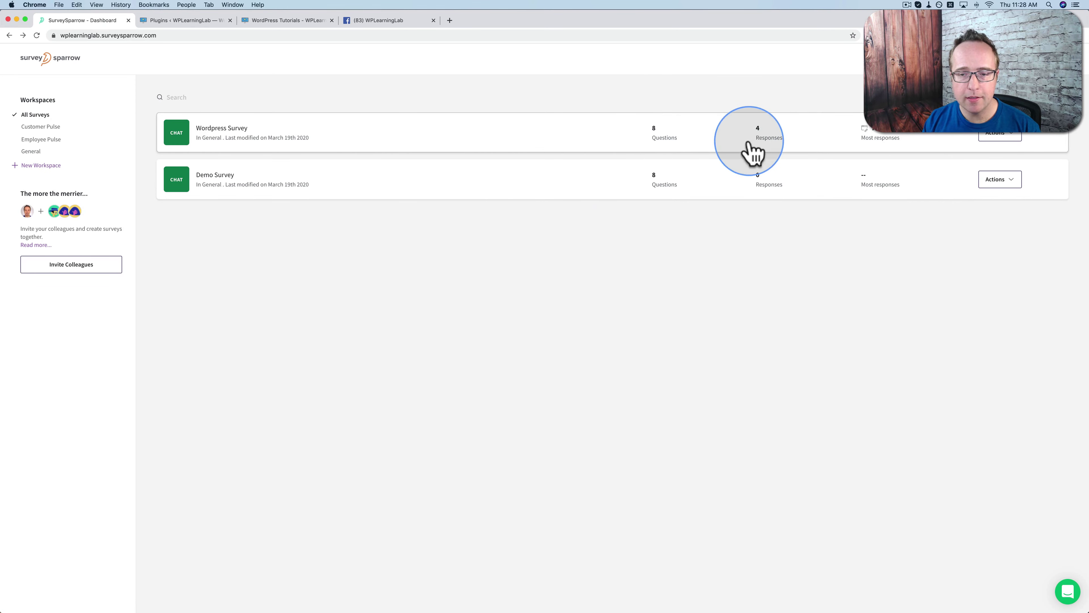
Open View Results from the Wordpress Survey's Actions menu
click(1008, 136)
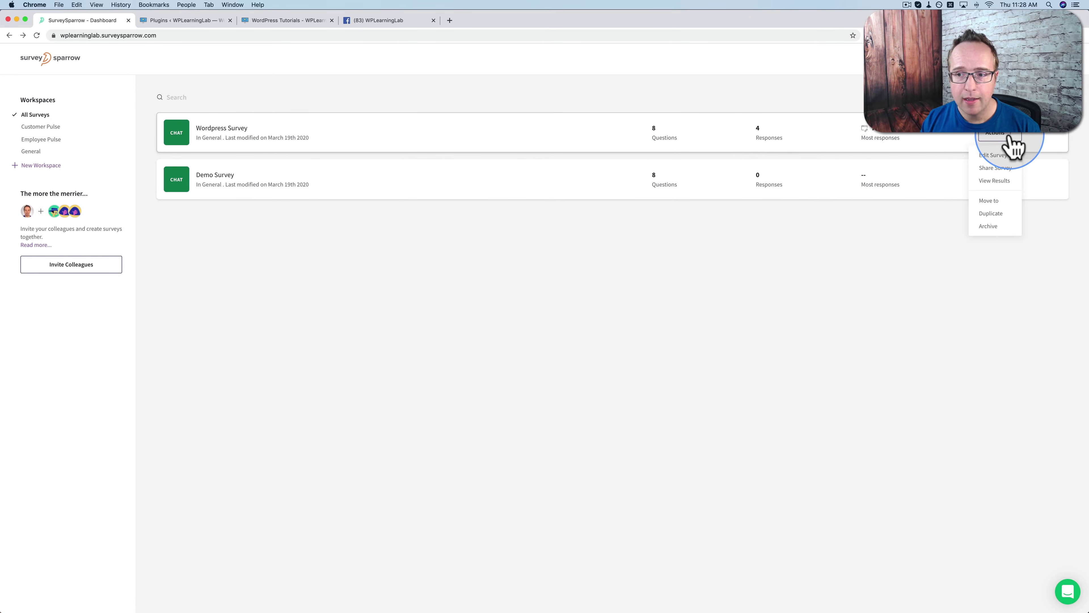
click(993, 181)
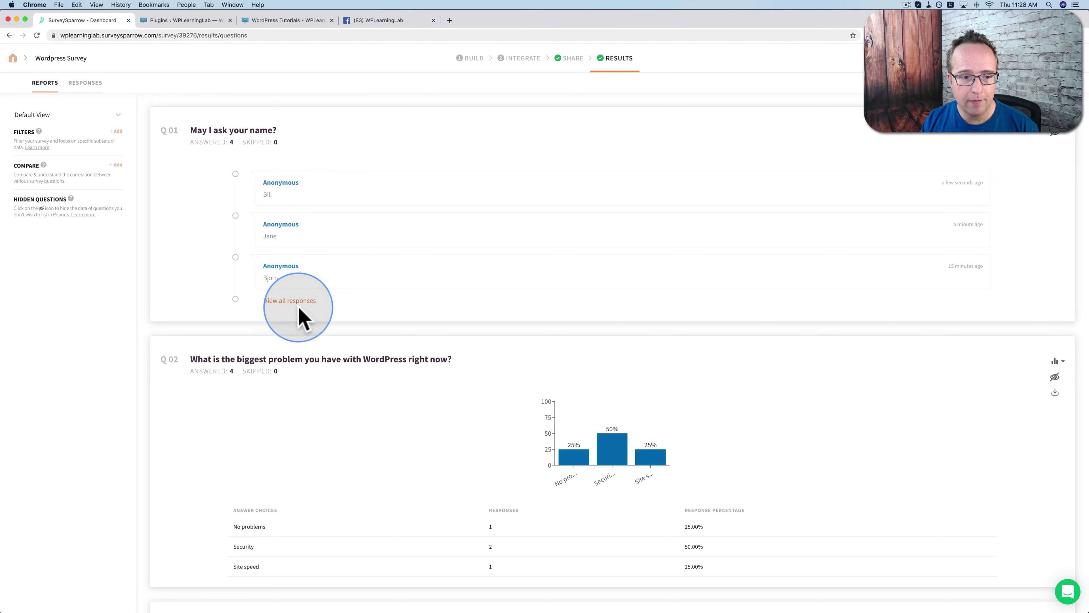
List every response to Q01 'May I ask your name?'
click(278, 301)
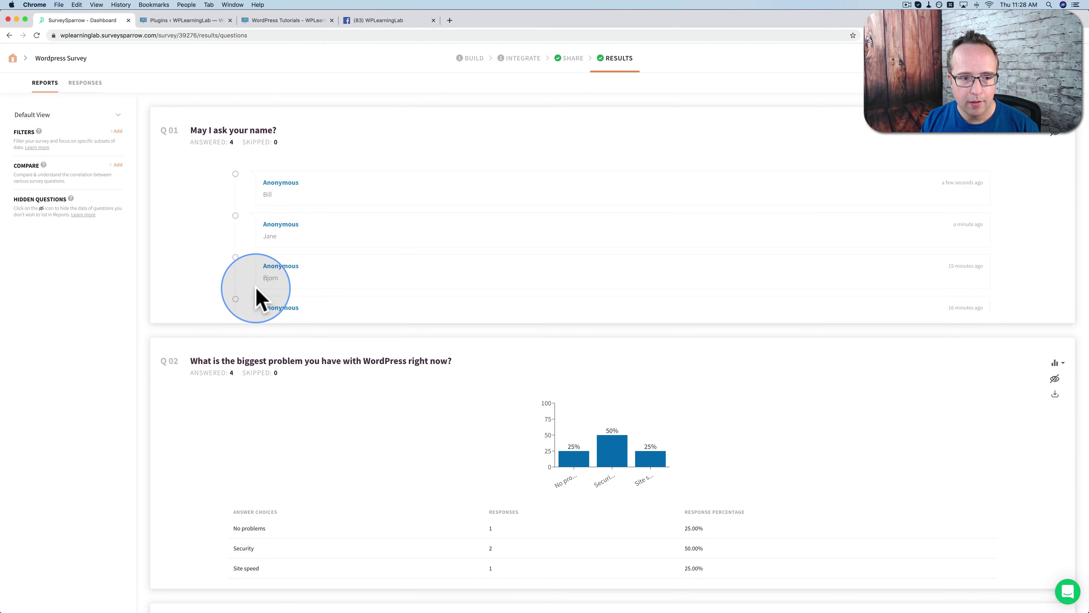
scroll(256, 296, down, 1)
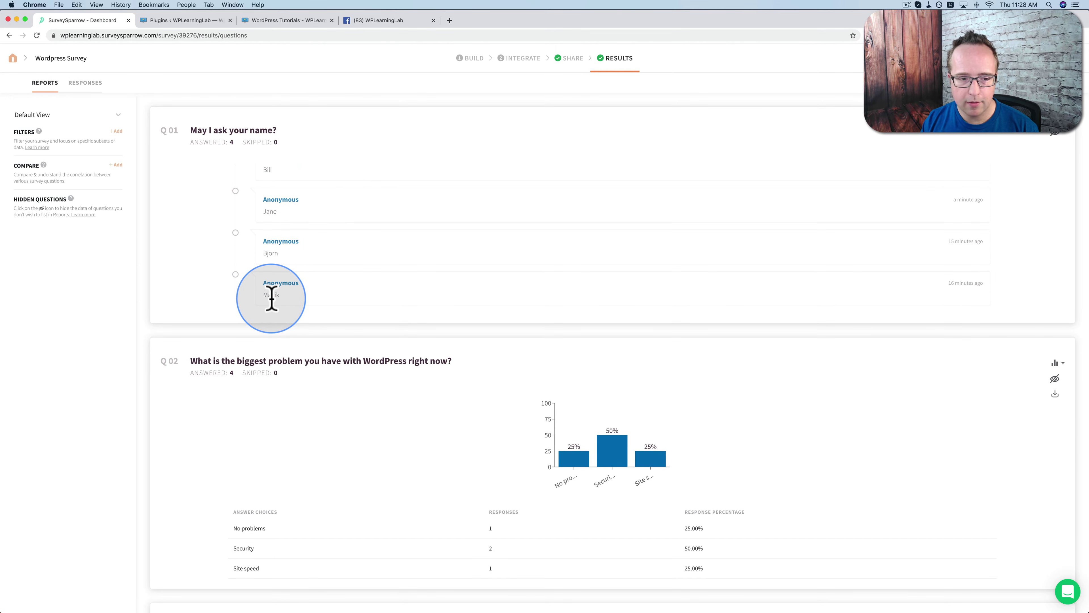
scroll(269, 300, up, 2)
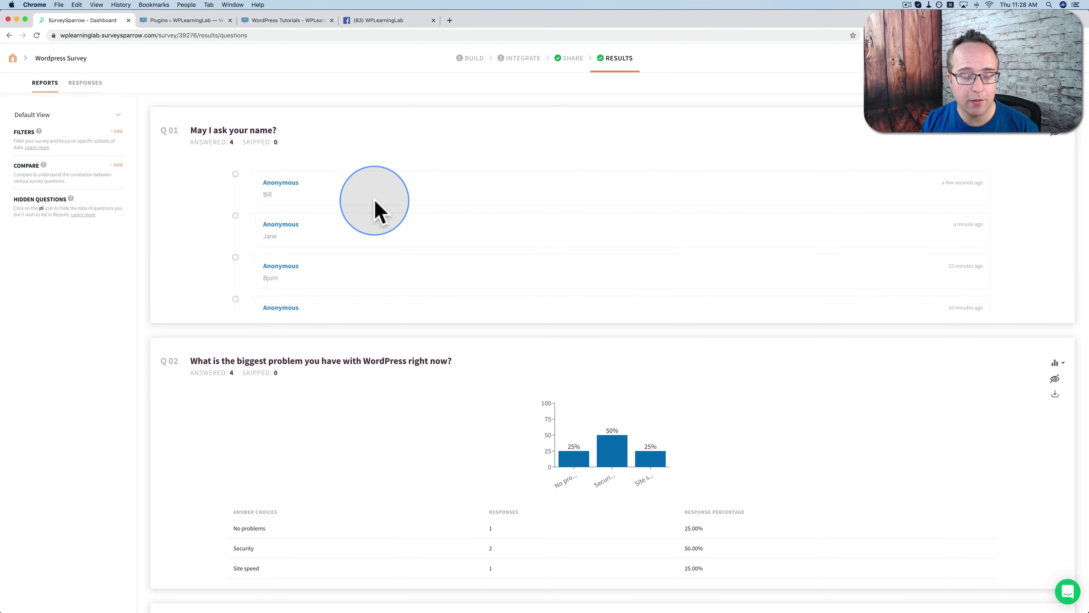
scroll(192, 267, down, 5)
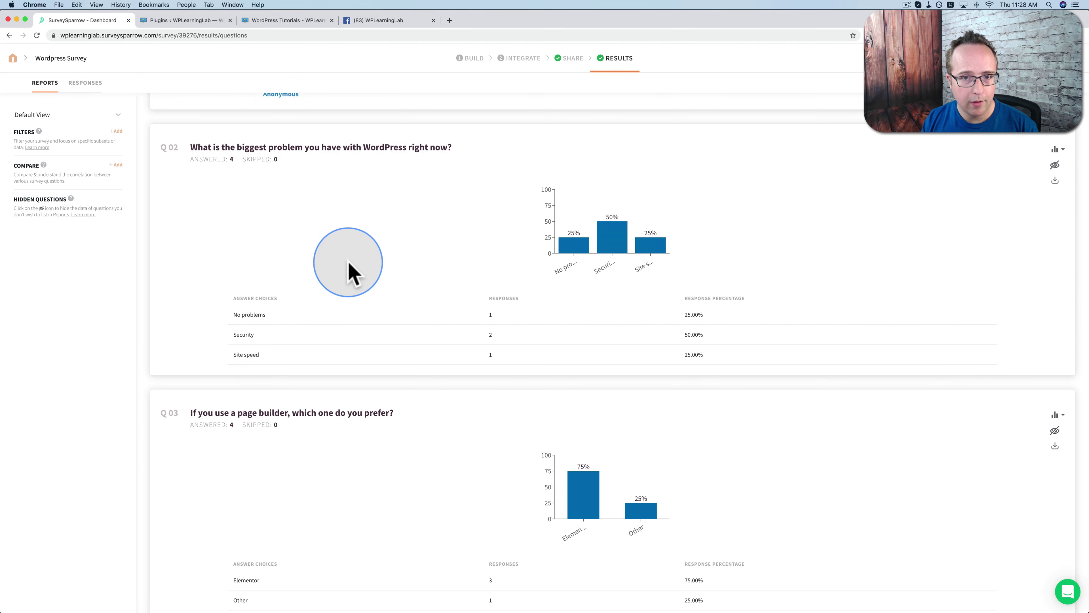
scroll(348, 266, up, 5)
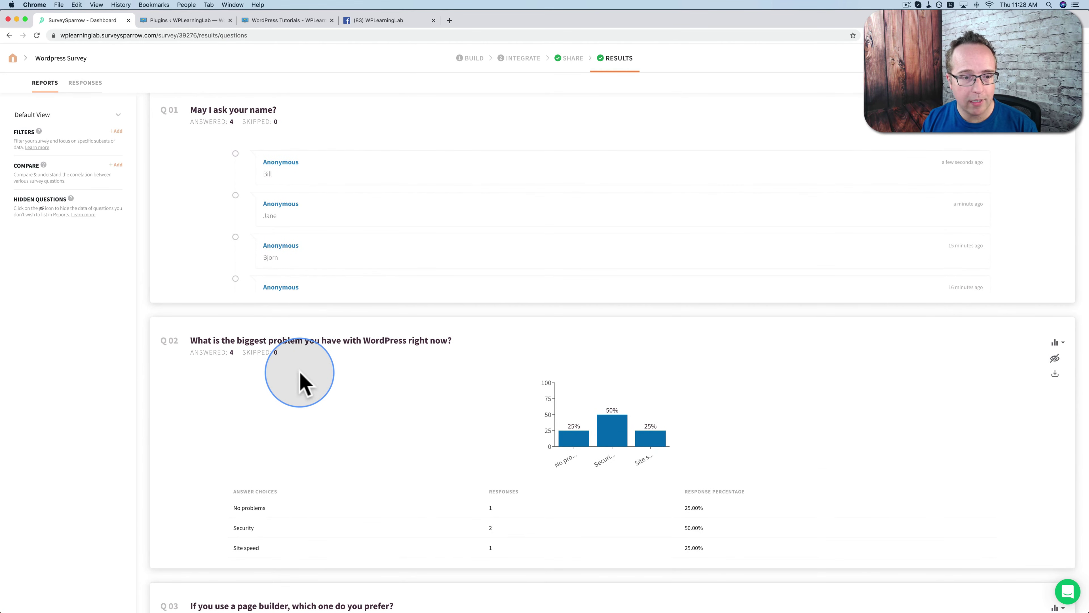
Scroll through the Q02–Q05 charts, down to Q05's 66.67% $10/month and 33.33% $20/month split
scroll(302, 380, down, 2)
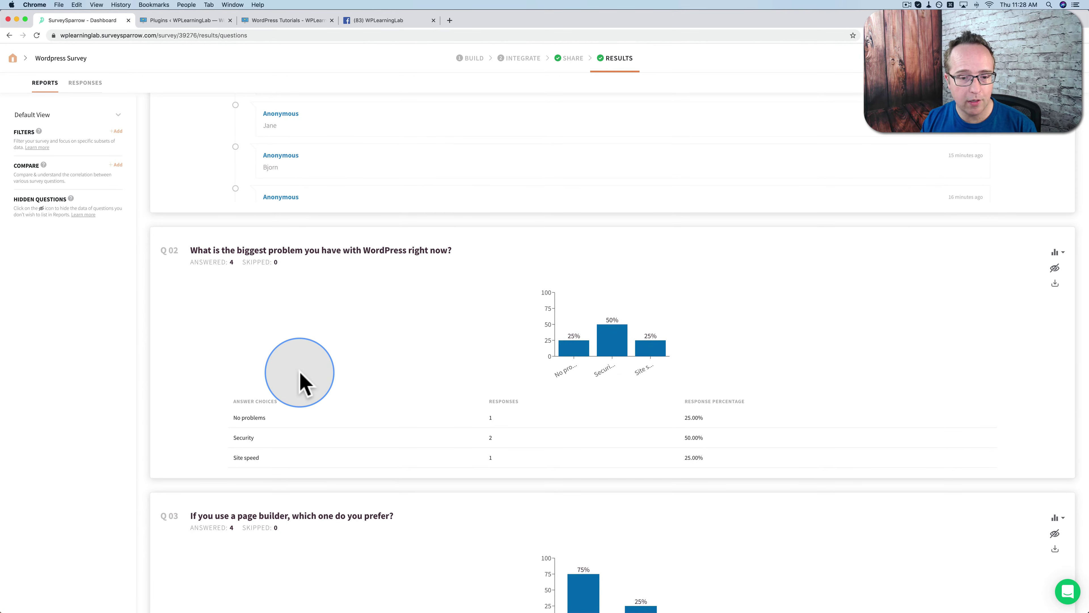
scroll(300, 374, down, 2)
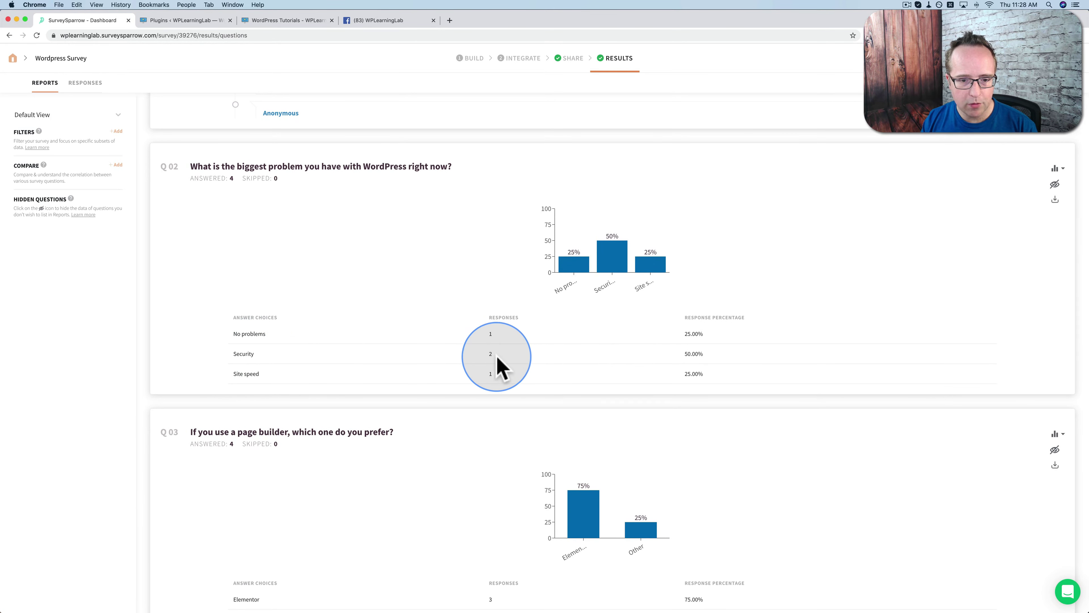
scroll(475, 364, down, 6)
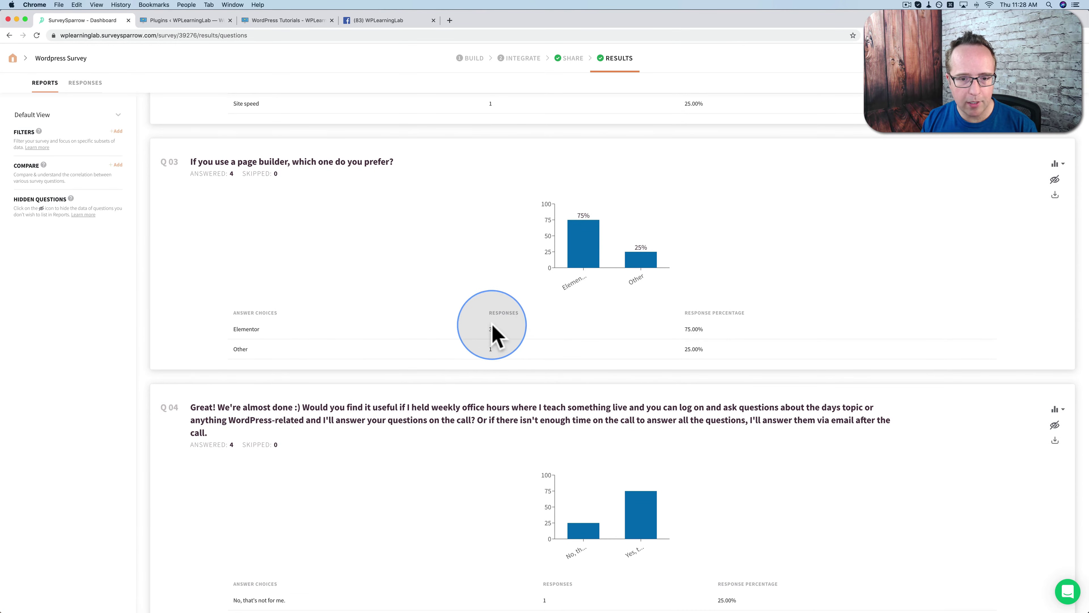
scroll(423, 339, down, 4)
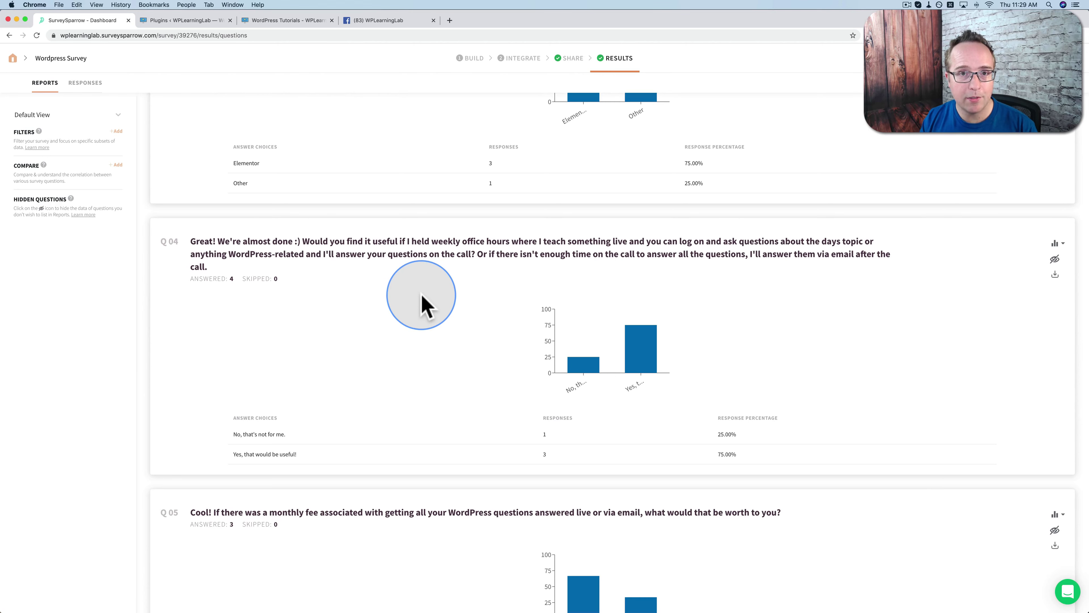
scroll(423, 319, down, 1)
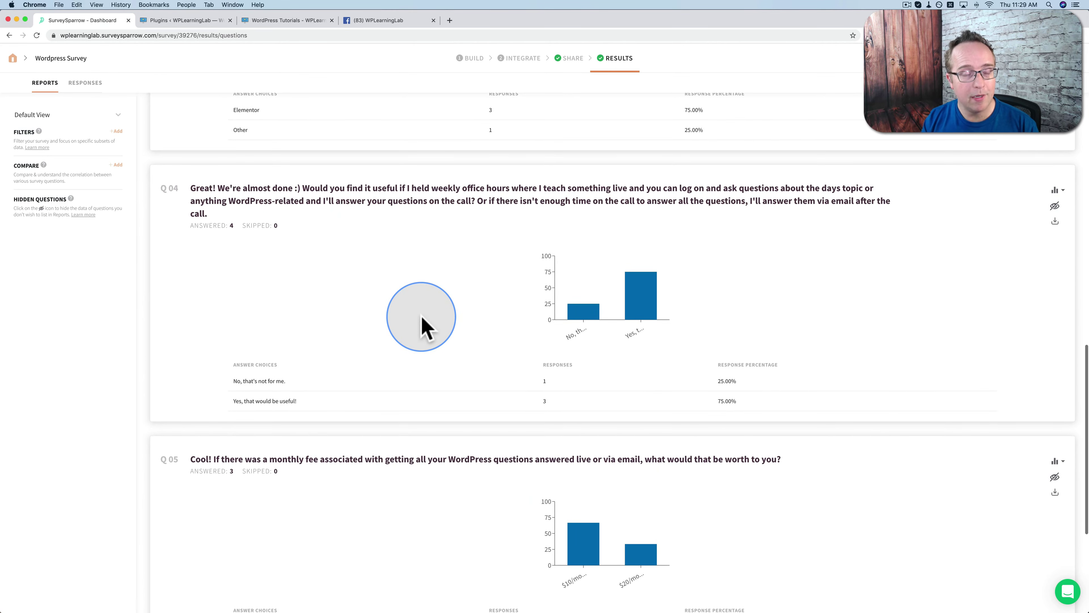
scroll(422, 320, down, 1)
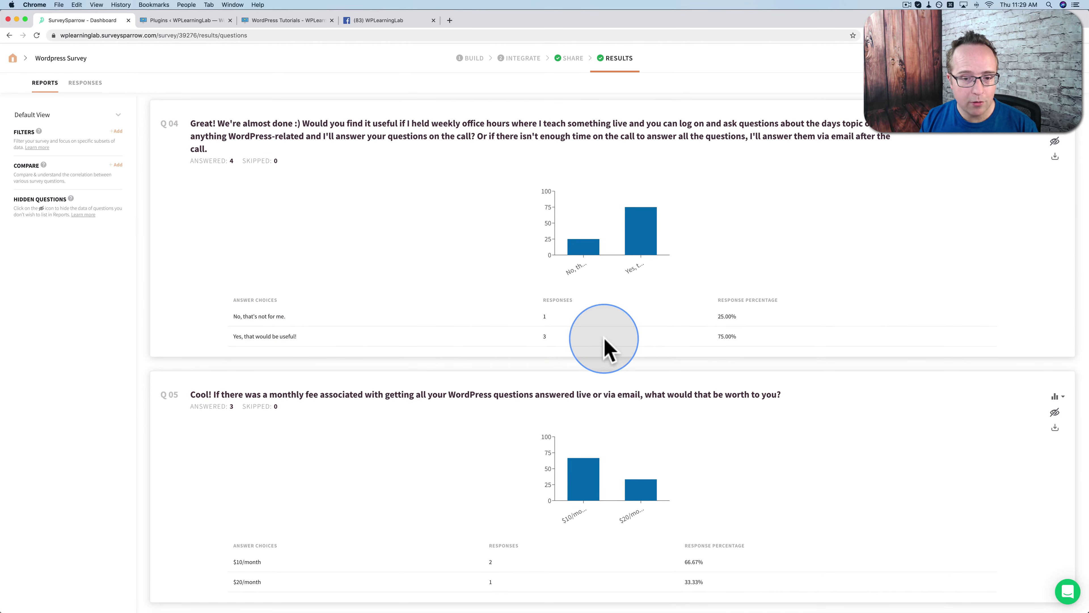
scroll(529, 343, down, 3)
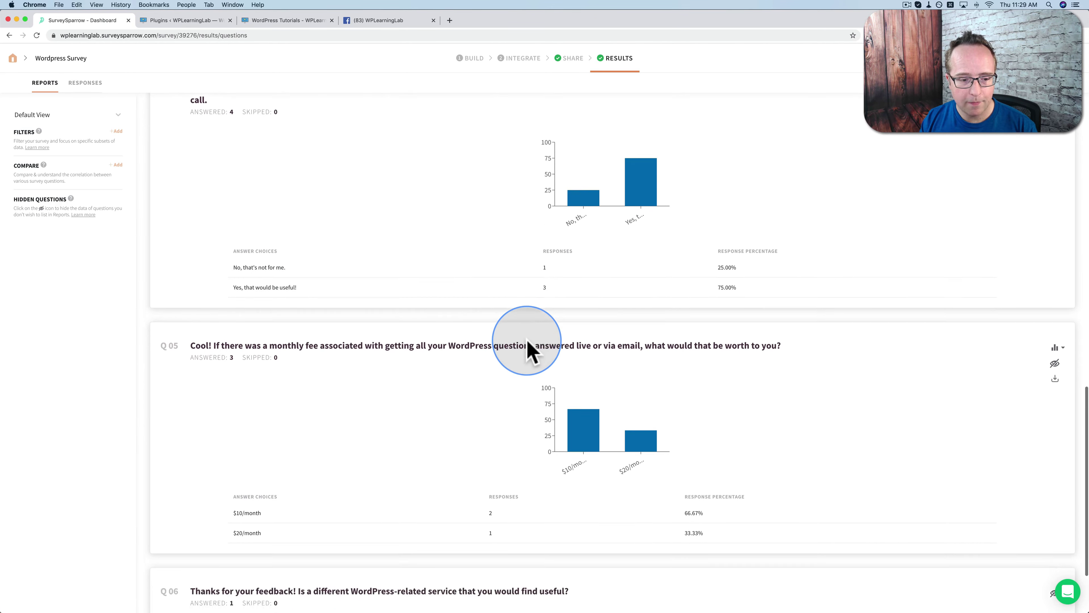